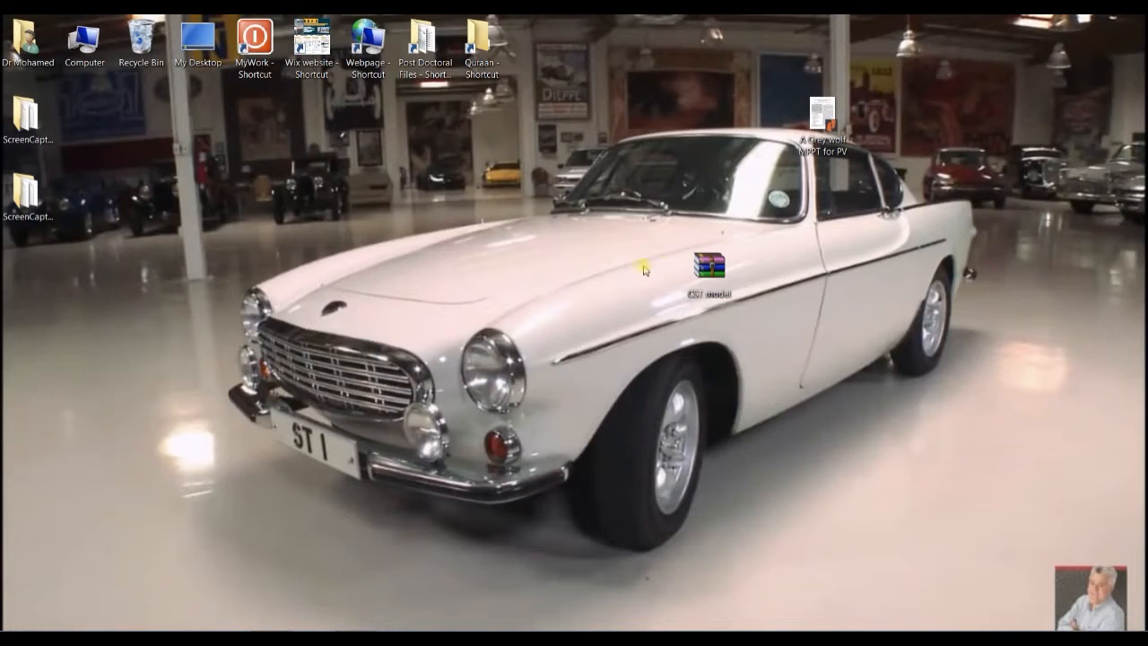
- Extract the CST model zip archive to a CST model folder on the desktop and close the archive window
{"action": "left_click_drag", "start_coordinate": [708, 268], "coordinate": [187, 340]}
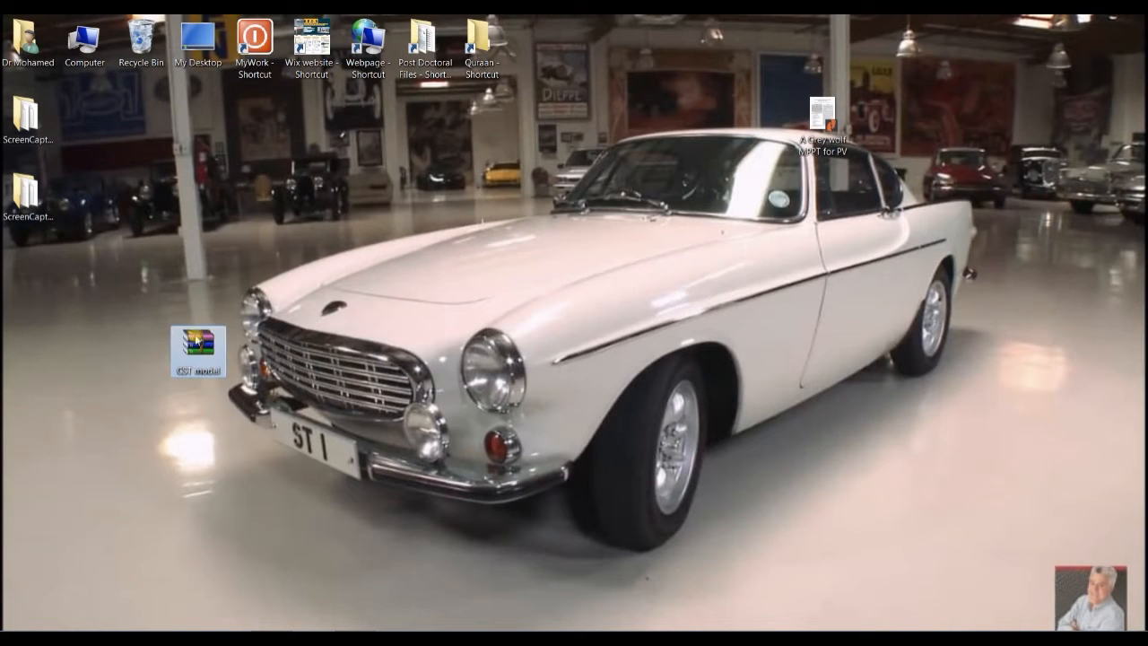
{"action": "double_click", "coordinate": [191, 341]}
{"action": "left_click", "coordinate": [269, 116]}
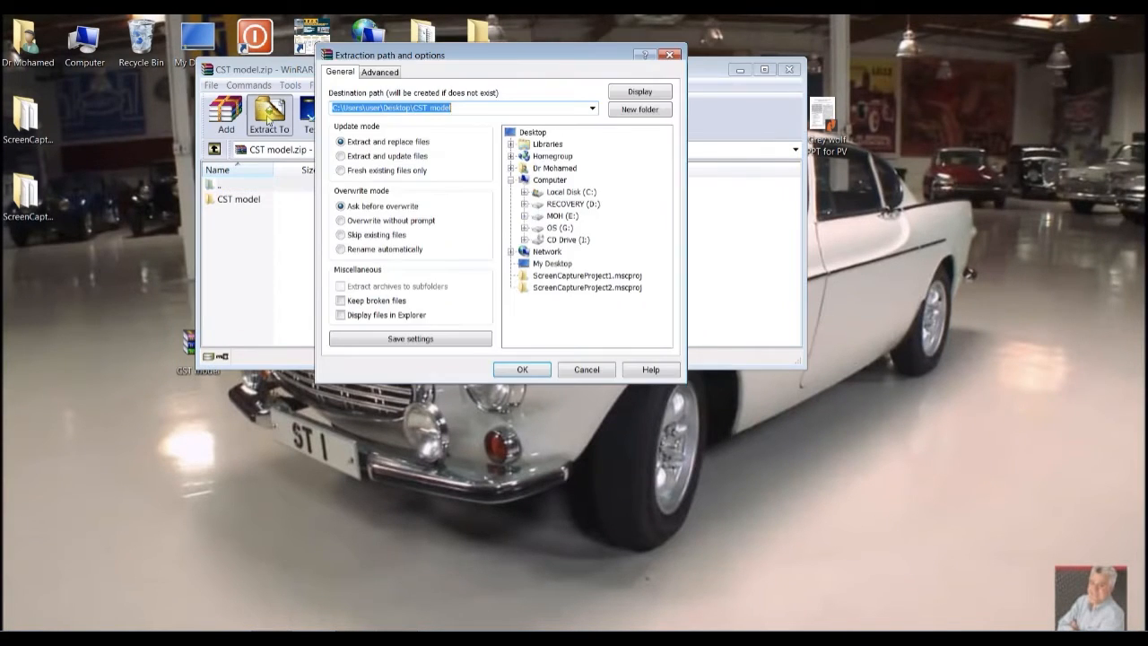
{"action": "left_click", "coordinate": [521, 368]}
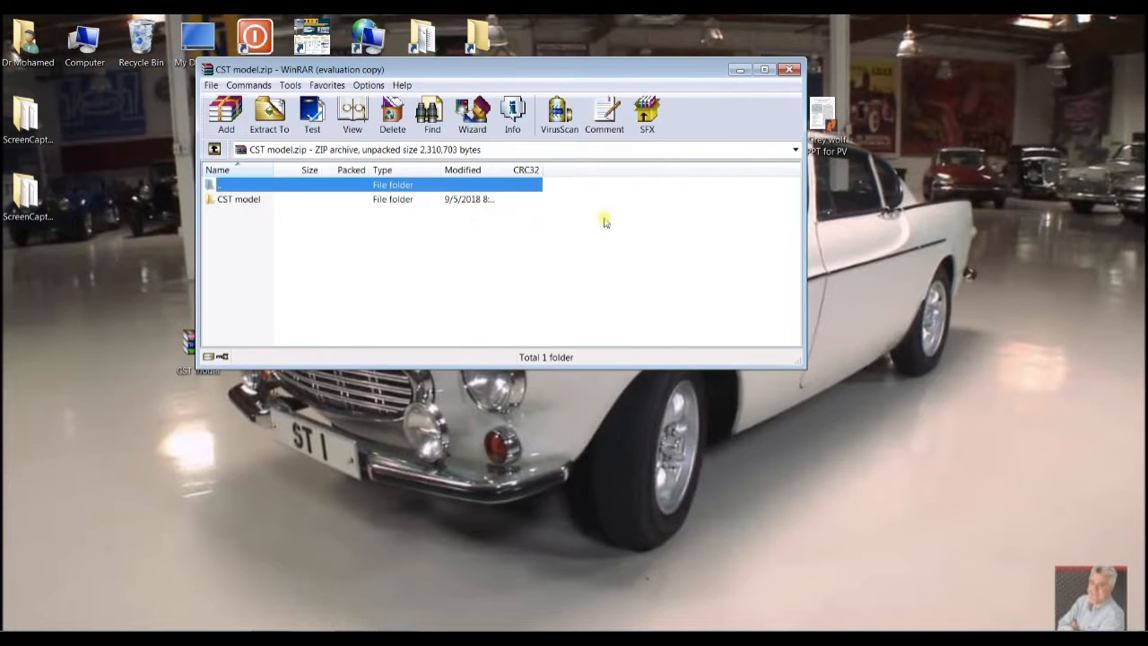
{"action": "left_click", "coordinate": [789, 70]}
- Move the extracted CST model folder to a free spot on the desktop and open its inner CST model folder
{"action": "left_click_drag", "start_coordinate": [57, 292], "coordinate": [718, 354]}
{"action": "double_click", "coordinate": [718, 354]}
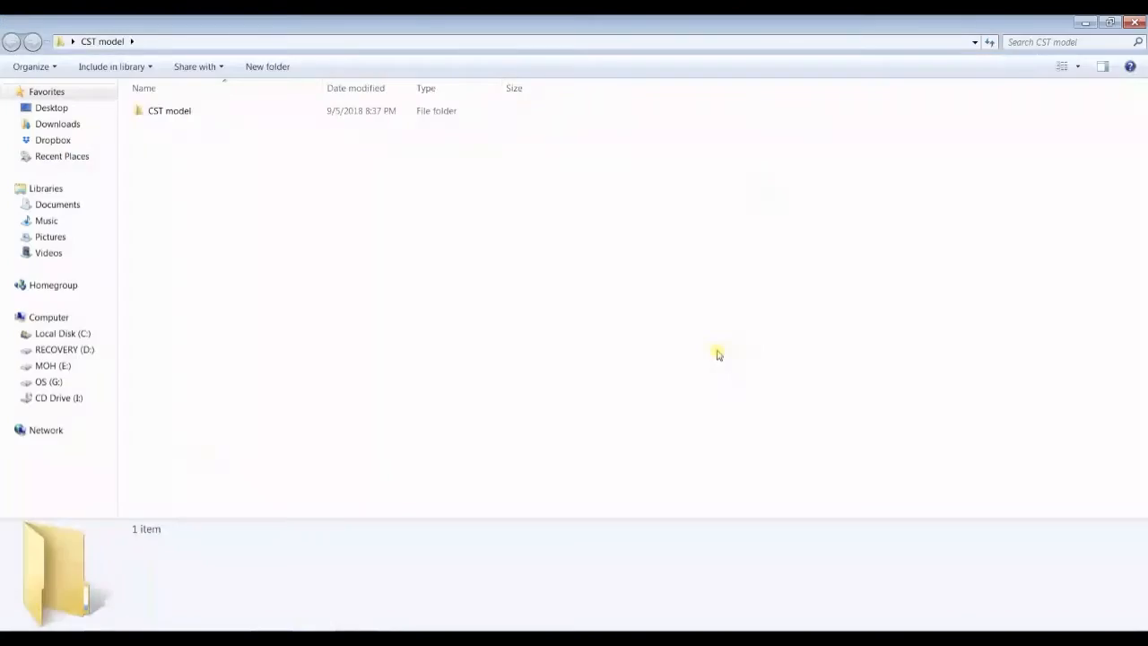
{"action": "double_click", "coordinate": [164, 111]}
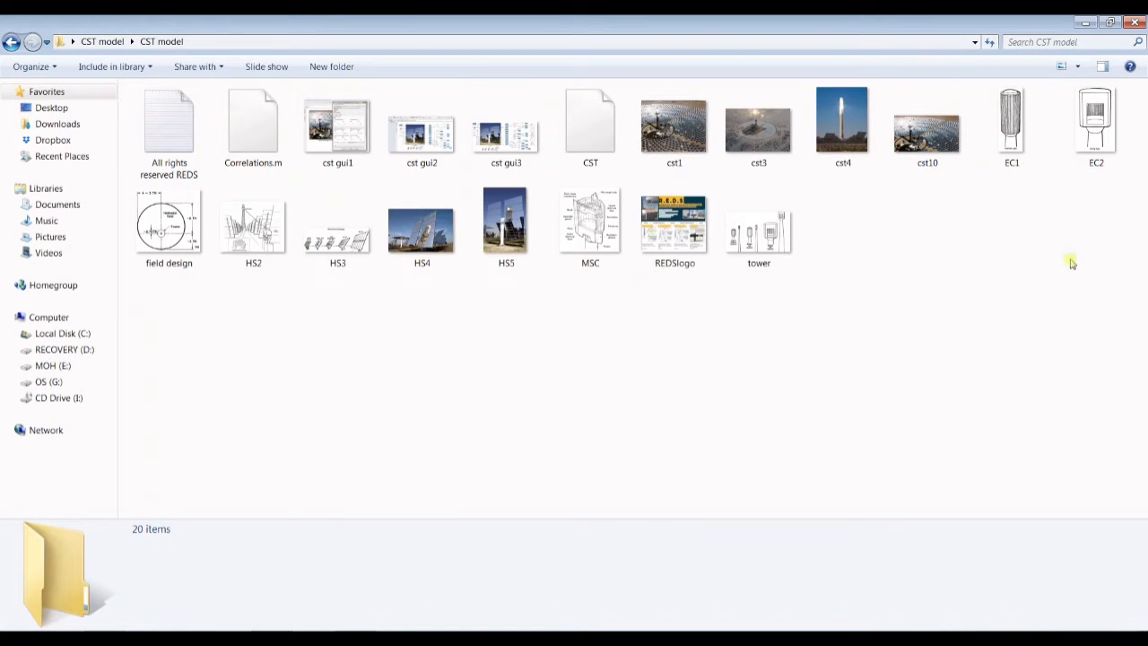
- Group the folder's files by type and select the CST SLX file
{"action": "right_click", "coordinate": [883, 249]}
{"action": "mouse_move", "coordinate": [905, 283]}
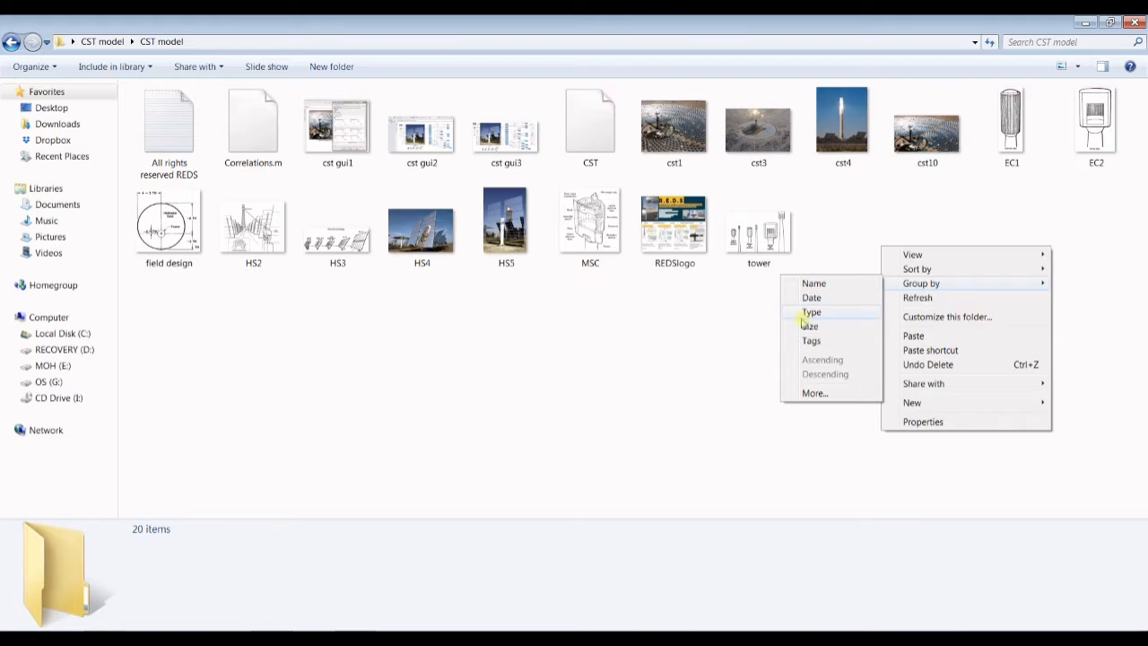
{"action": "left_click", "coordinate": [806, 314]}
{"action": "scroll", "coordinate": [225, 386], "scroll_direction": "down", "scroll_amount": 2}
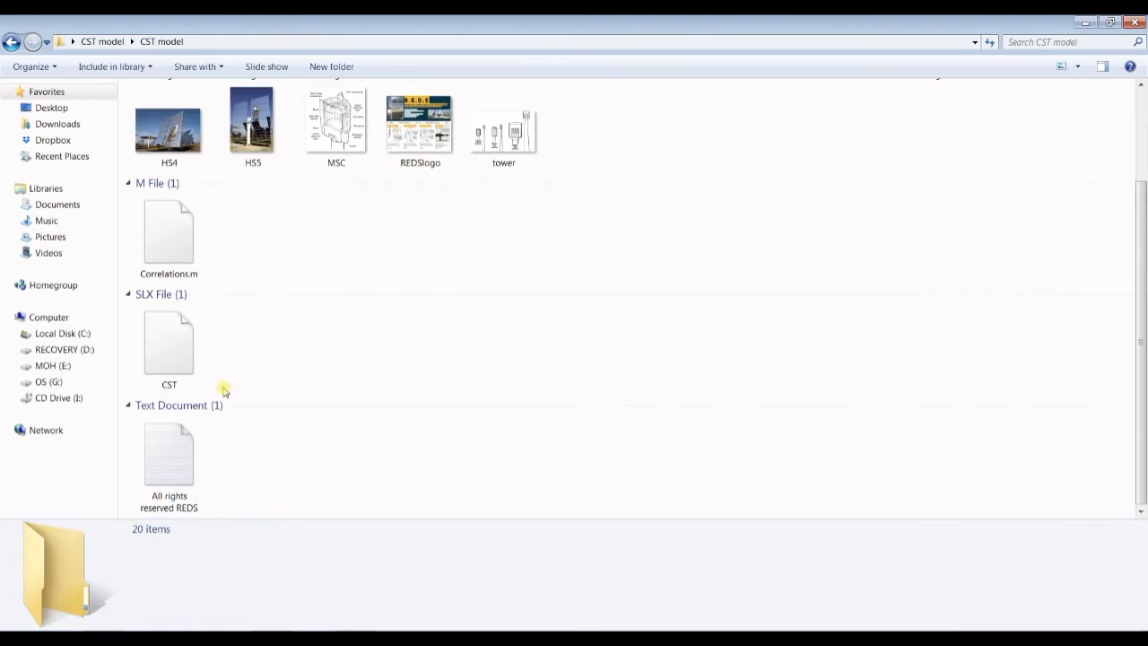
{"action": "left_click", "coordinate": [182, 342]}
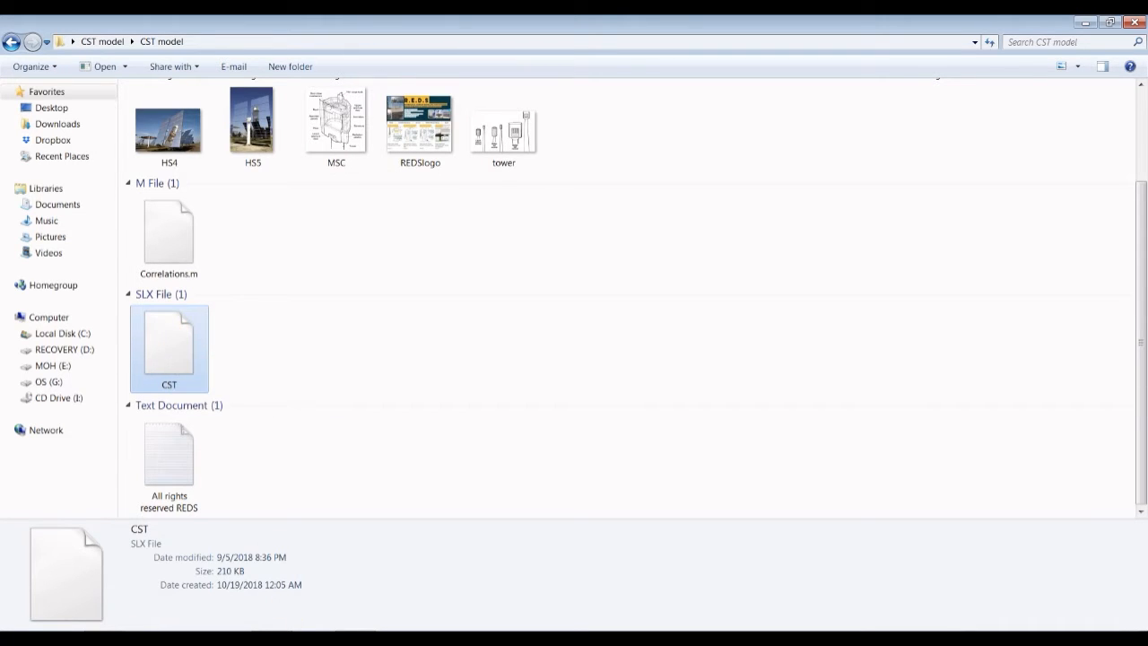
- Switch to MATLAB, set the current folder to E:\MyWork\REDS Co\Wix website\CST model, and open CST.slx
{"action": "left_click", "coordinate": [270, 587]}
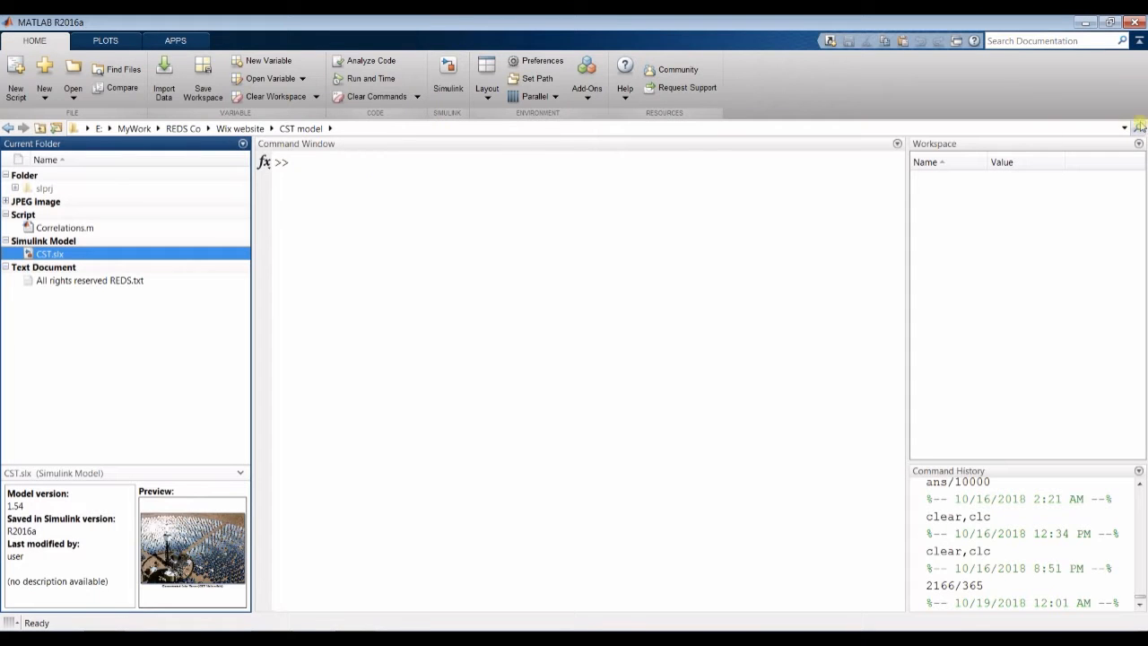
{"action": "left_click", "coordinate": [1125, 129]}
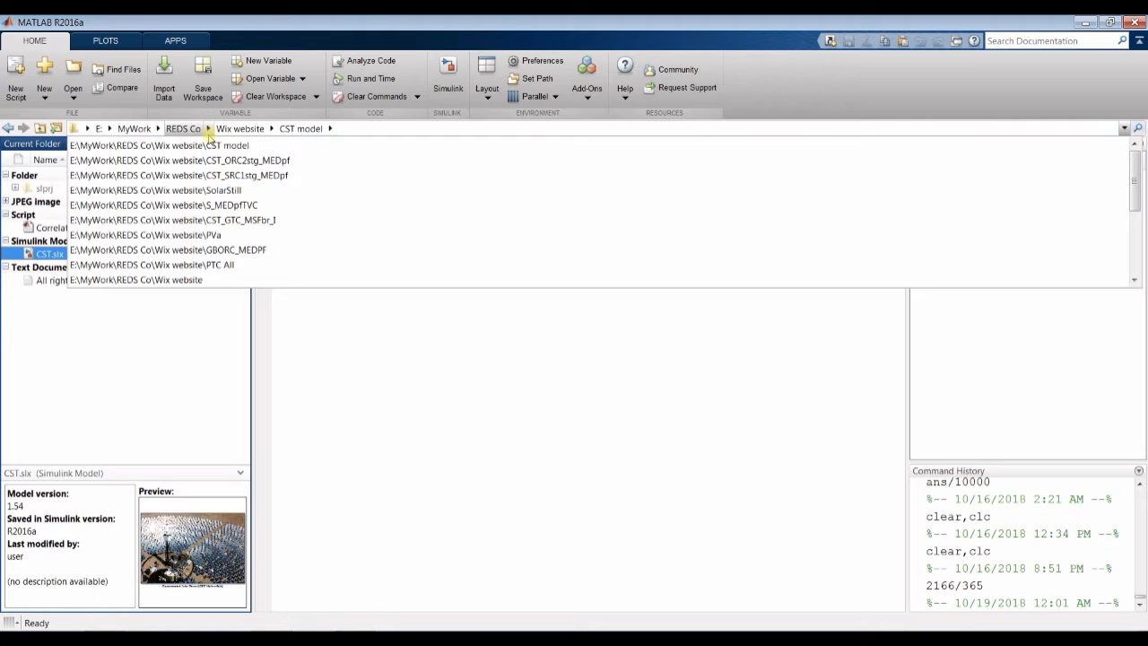
{"action": "left_click", "coordinate": [224, 147]}
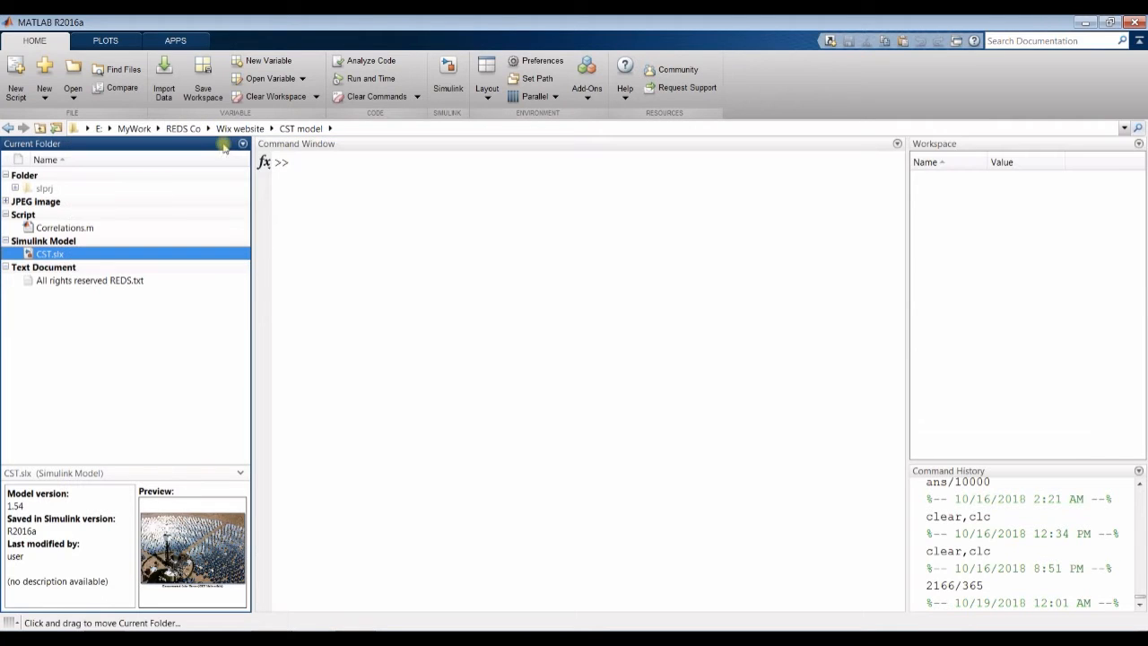
{"action": "double_click", "coordinate": [63, 256]}
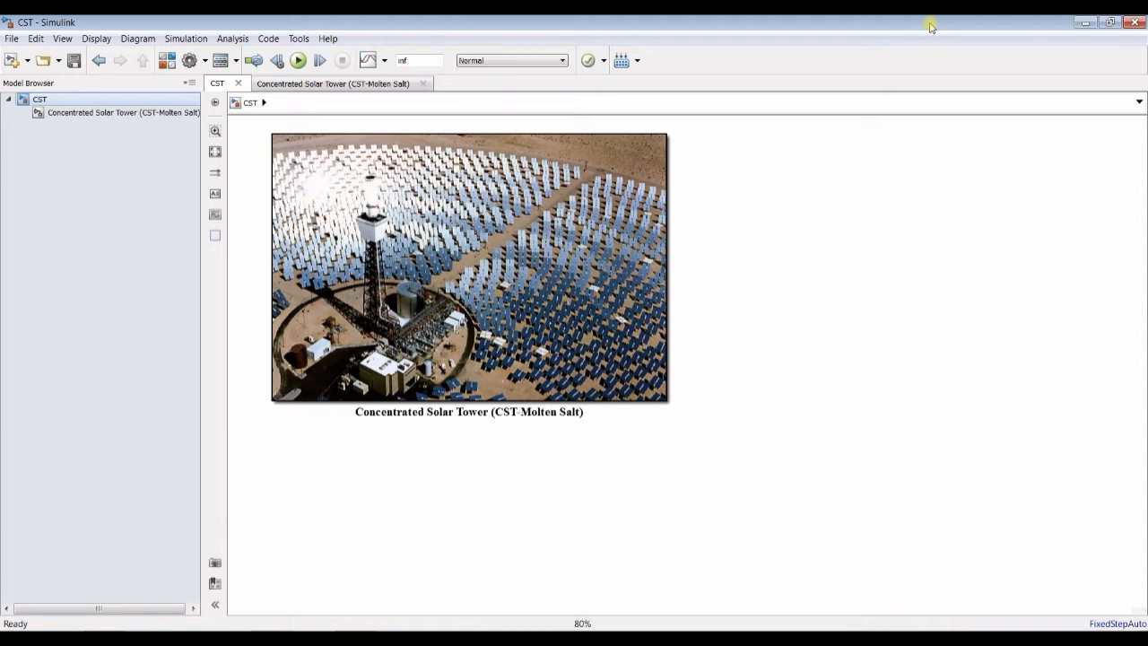
{"action": "left_click", "coordinate": [144, 638]}
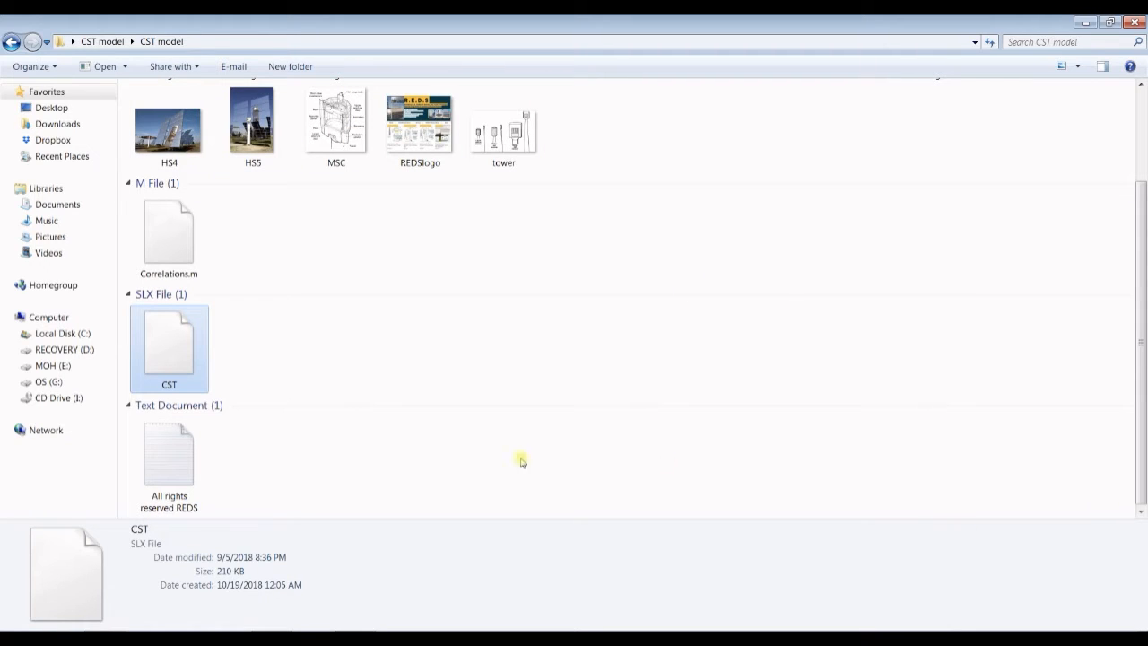
{"action": "left_click", "coordinate": [295, 639]}
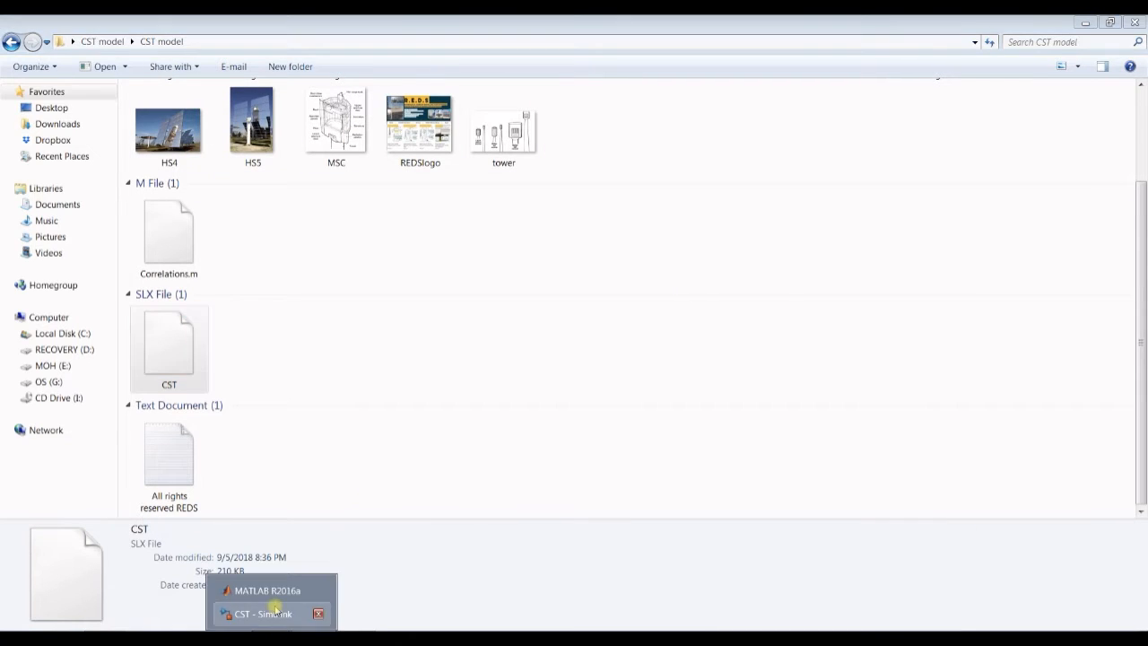
{"action": "left_click", "coordinate": [269, 612]}
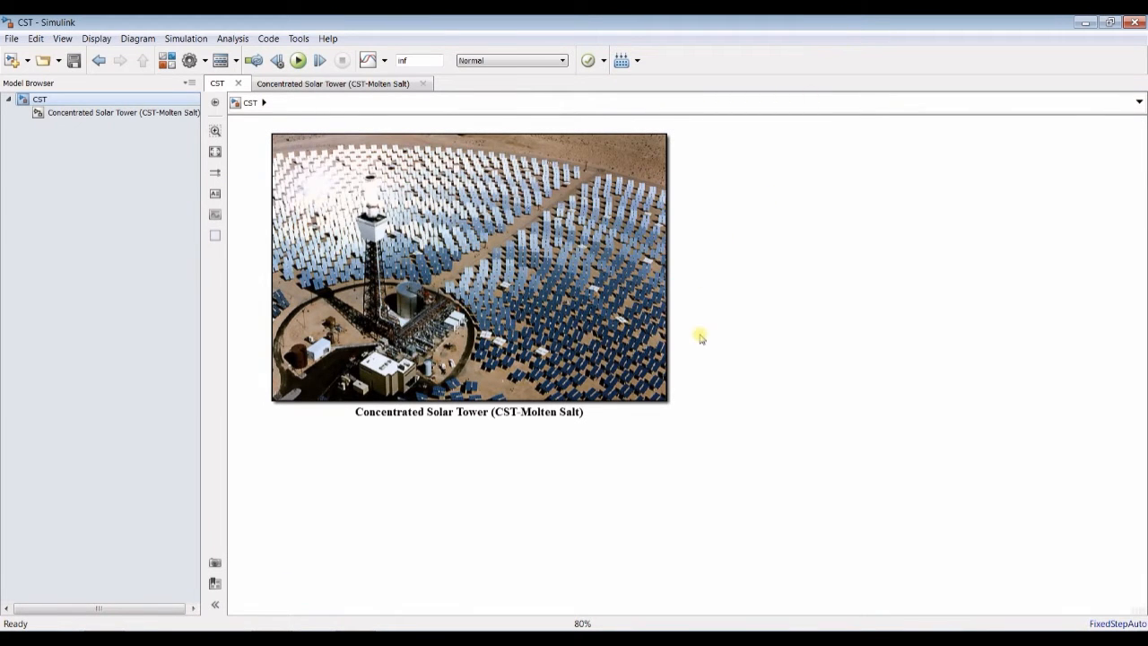
- Set the simulation stop time of the CST model to 0
{"action": "double_click", "coordinate": [411, 60]}
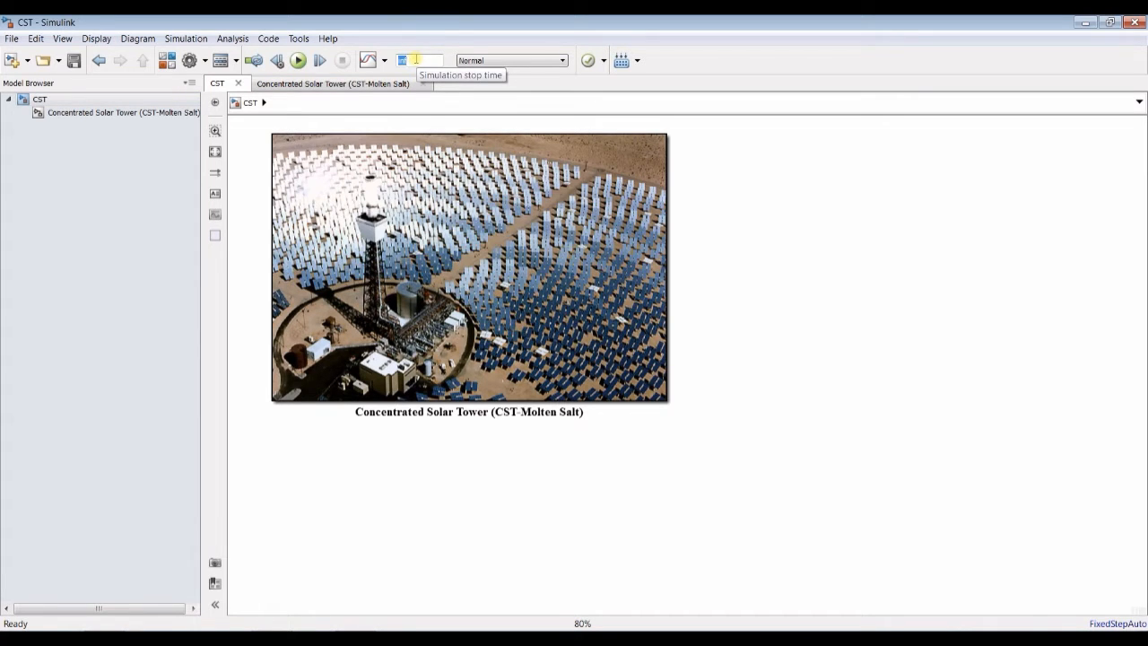
{"action": "type", "text": "0"}
{"action": "left_click", "coordinate": [756, 176]}
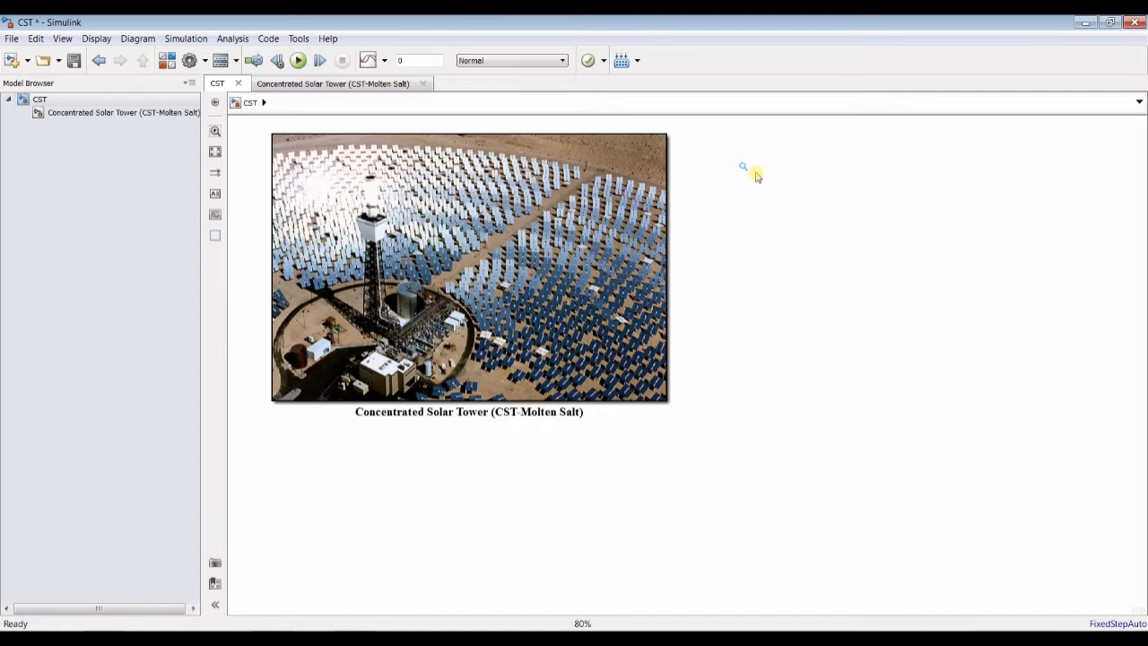
{"action": "left_click", "coordinate": [415, 61]}
{"action": "left_click", "coordinate": [851, 248]}
- Open the block parameters of the Concentrated Solar Tower block, move the dialog beside the picture, and expand its additional information
{"action": "double_click", "coordinate": [320, 151]}
{"action": "left_click_drag", "start_coordinate": [198, 132], "coordinate": [837, 61]}
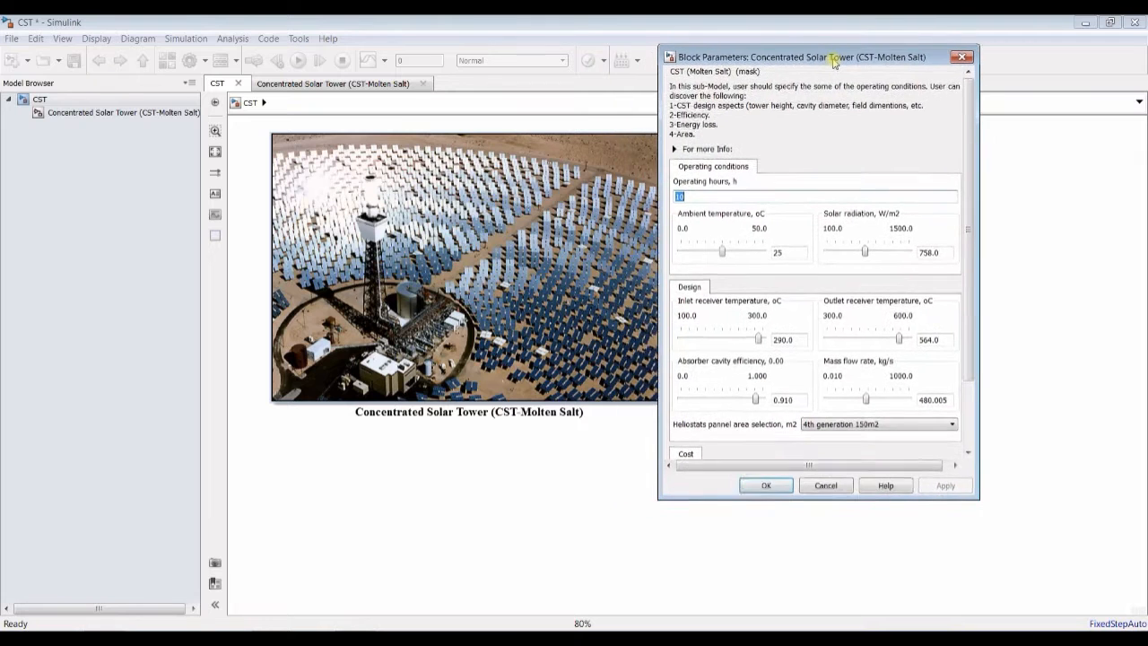
{"action": "left_click", "coordinate": [704, 150]}
{"action": "mouse_move", "coordinate": [977, 272]}
{"action": "left_mouse_down"}
{"action": "mouse_move", "coordinate": [977, 312]}
{"action": "mouse_move", "coordinate": [976, 286]}
{"action": "left_mouse_up"}
- Set the solar radiation to 500 W/m2 in the tower's operating conditions
{"action": "double_click", "coordinate": [932, 246]}
{"action": "double_click", "coordinate": [933, 333]}
{"action": "double_click", "coordinate": [798, 332]}
{"action": "double_click", "coordinate": [794, 247]}
{"action": "double_click", "coordinate": [933, 247]}
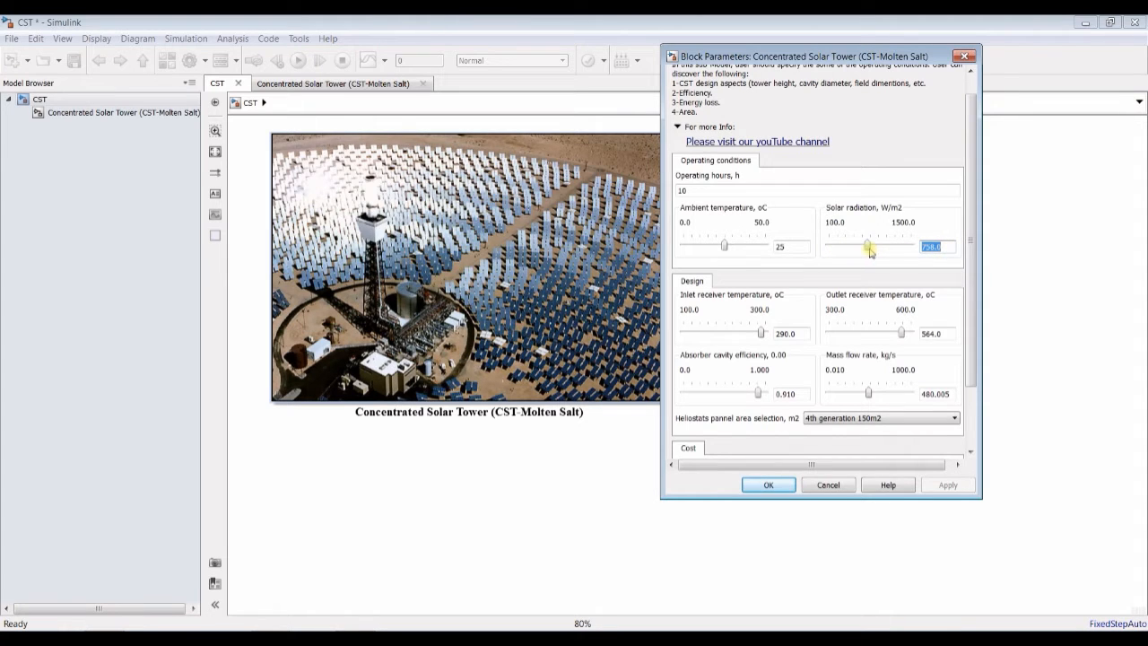
{"action": "type", "text": "500"}
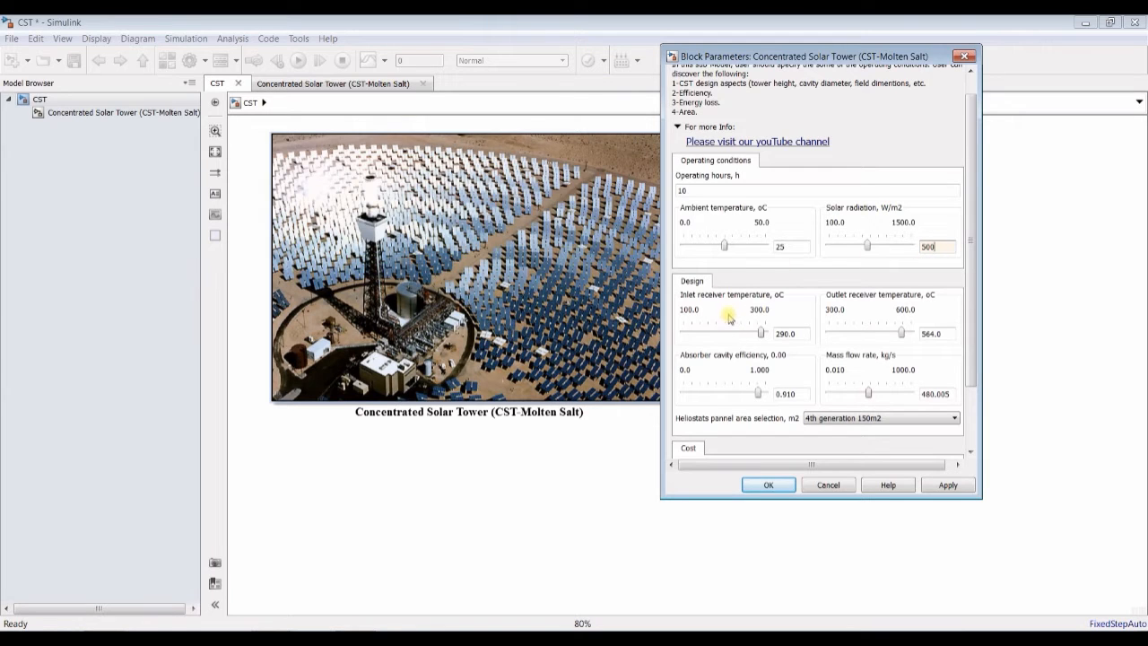
- Set the inlet receiver temperature to 200 °C and the outlet receiver temperature to 400 °C
{"action": "double_click", "coordinate": [787, 334]}
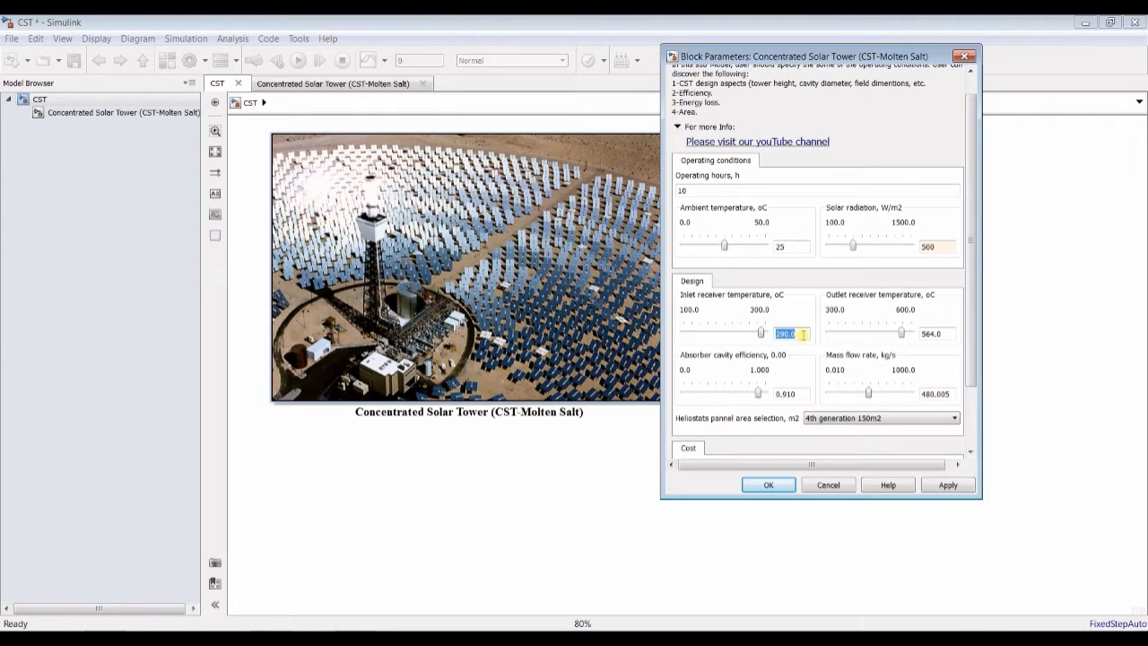
{"action": "type", "text": "200"}
{"action": "double_click", "coordinate": [931, 336]}
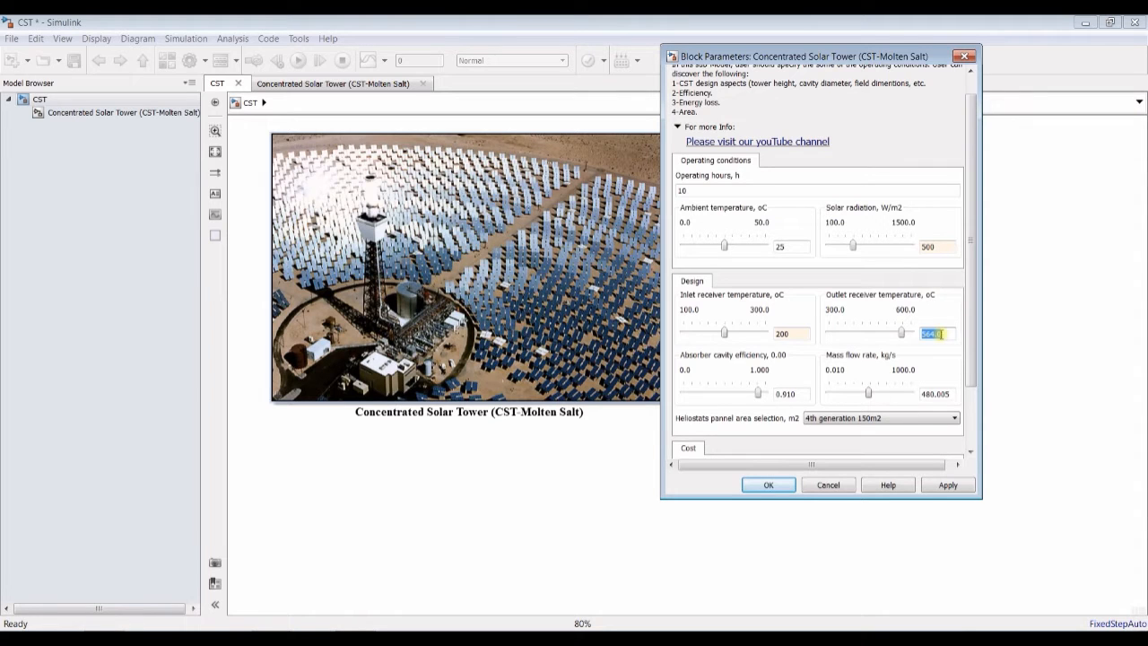
{"action": "type", "text": "400"}
{"action": "double_click", "coordinate": [788, 334]}
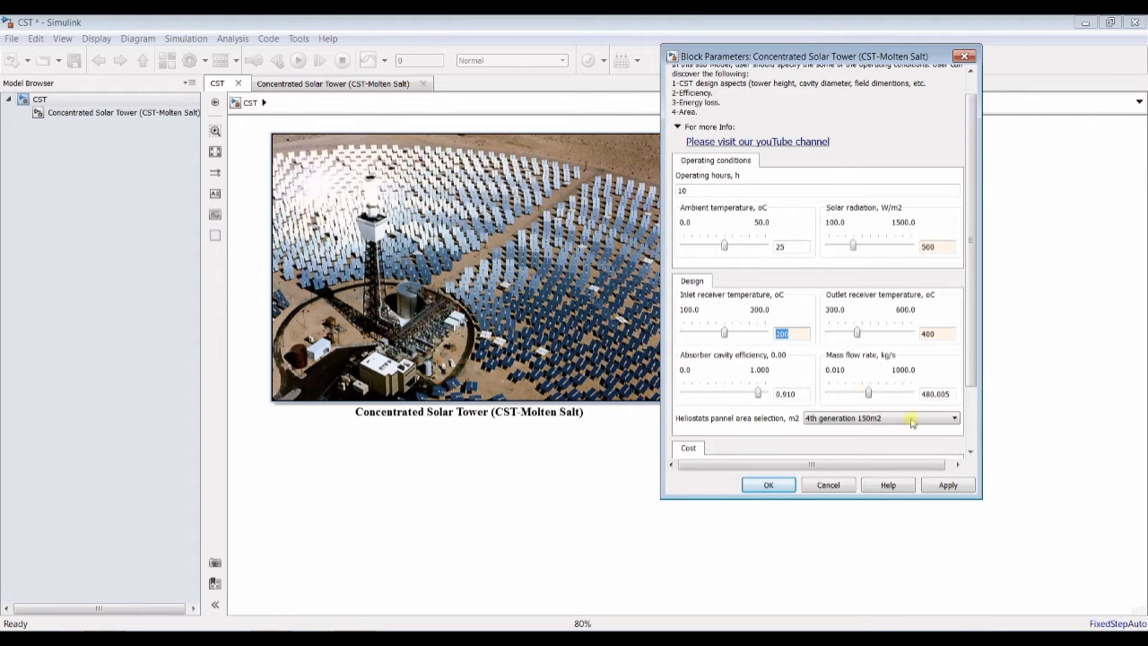
- Set the absorber cavity efficiency to 0.8 and the mass flow rate to 150 kg/s
{"action": "scroll", "coordinate": [969, 371], "scroll_direction": "down", "scroll_amount": 3}
{"action": "double_click", "coordinate": [785, 330]}
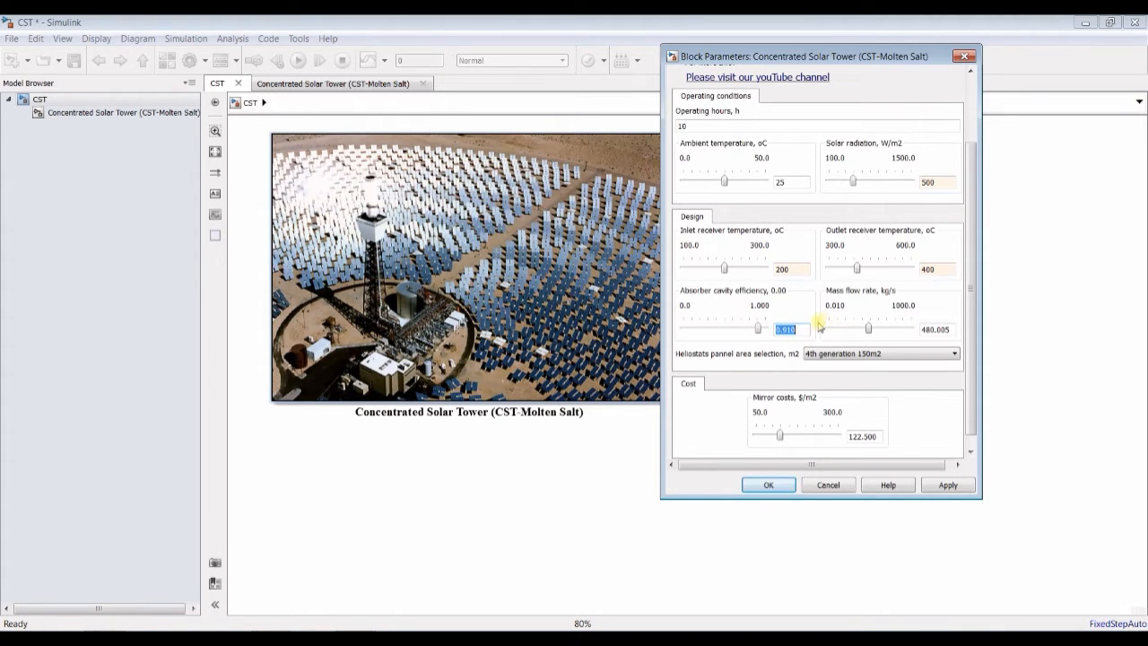
{"action": "type", "text": "0.8"}
{"action": "double_click", "coordinate": [926, 330]}
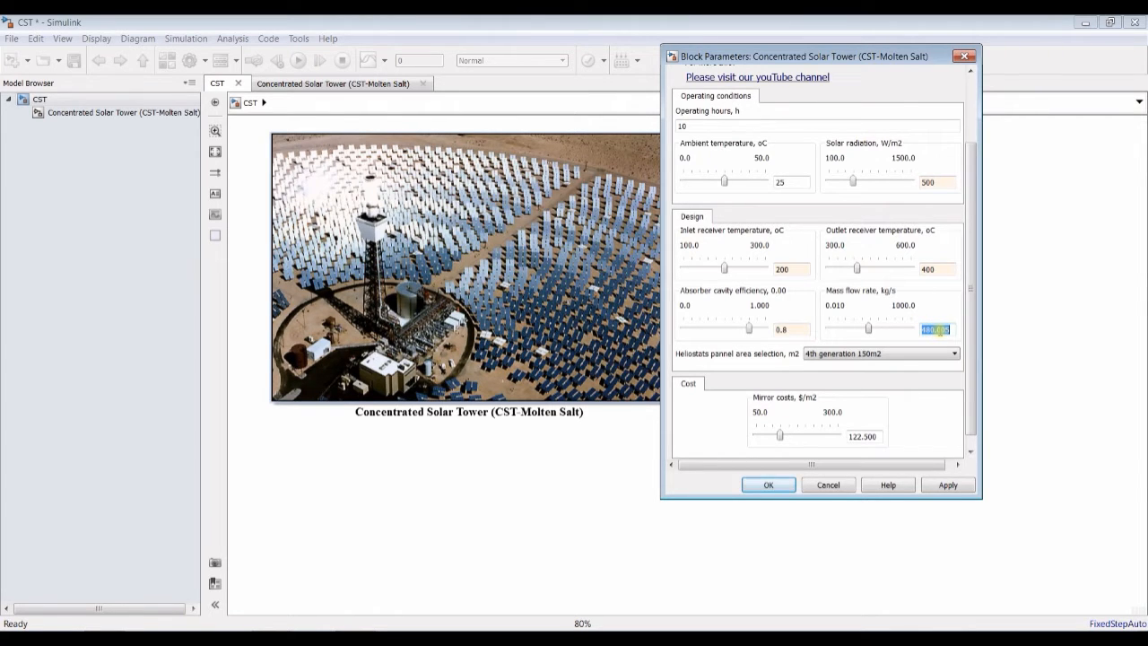
{"action": "type", "text": "150"}
{"action": "double_click", "coordinate": [784, 329]}
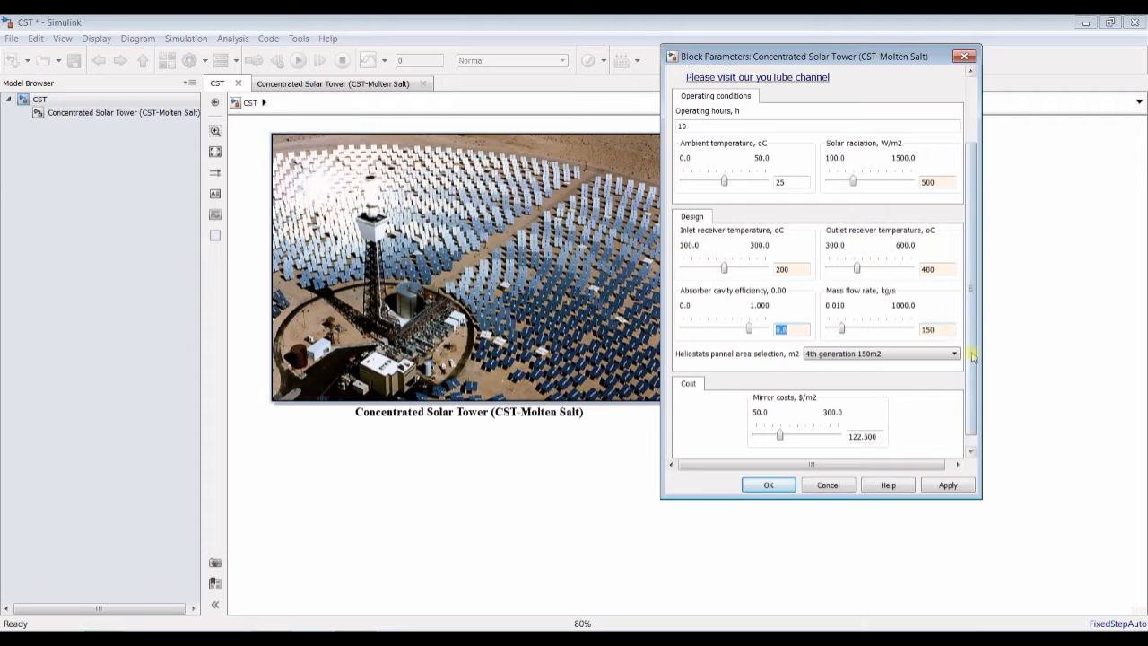
- Choose the 4th generation 150m2 heliostat panel area and set the mirror costs to 150 $/m2
{"action": "left_click", "coordinate": [864, 355]}
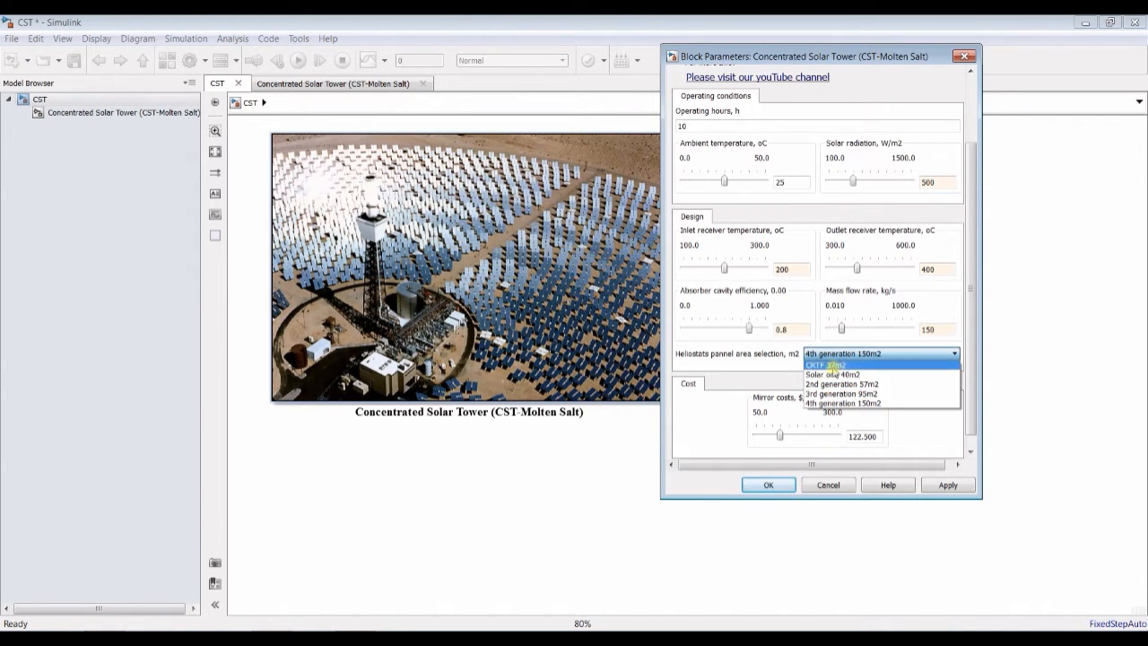
{"action": "left_click", "coordinate": [848, 403]}
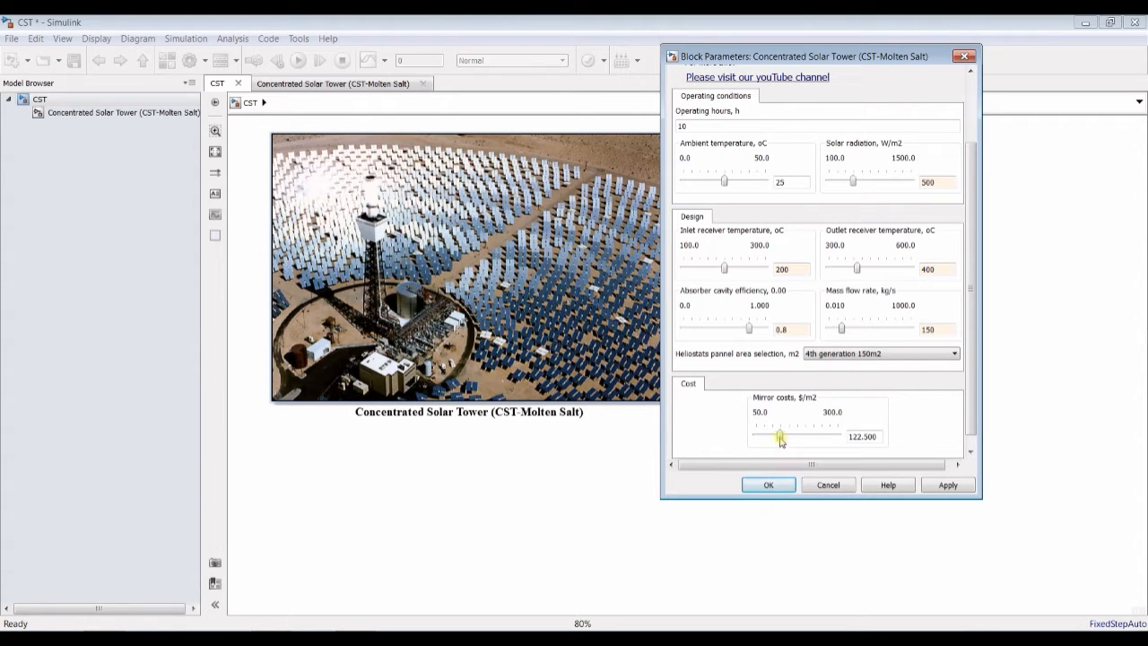
{"action": "double_click", "coordinate": [861, 436]}
{"action": "type", "text": "150"}
{"action": "key", "text": "Return"}
- Apply the edited solar tower block parameters and close the dialog
{"action": "scroll", "coordinate": [969, 426], "scroll_direction": "down", "scroll_amount": 1}
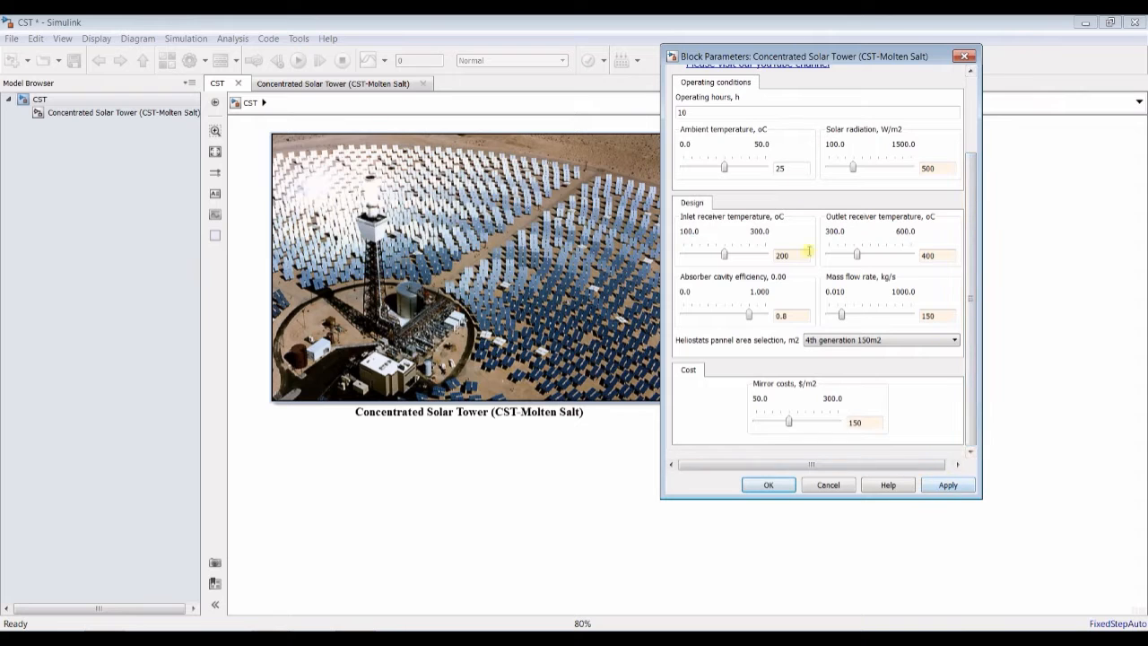
{"action": "mouse_move", "coordinate": [973, 383]}
{"action": "left_mouse_down"}
{"action": "mouse_move", "coordinate": [973, 308]}
{"action": "mouse_move", "coordinate": [962, 379]}
{"action": "left_mouse_up"}
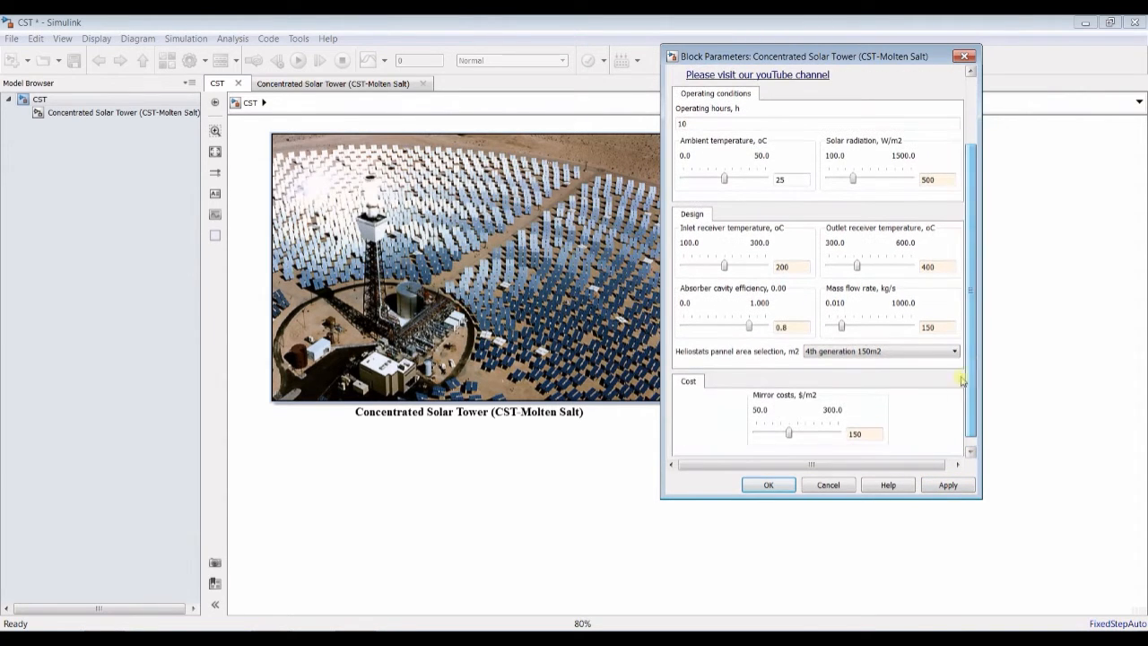
{"action": "left_click", "coordinate": [943, 485]}
{"action": "left_click", "coordinate": [768, 486]}
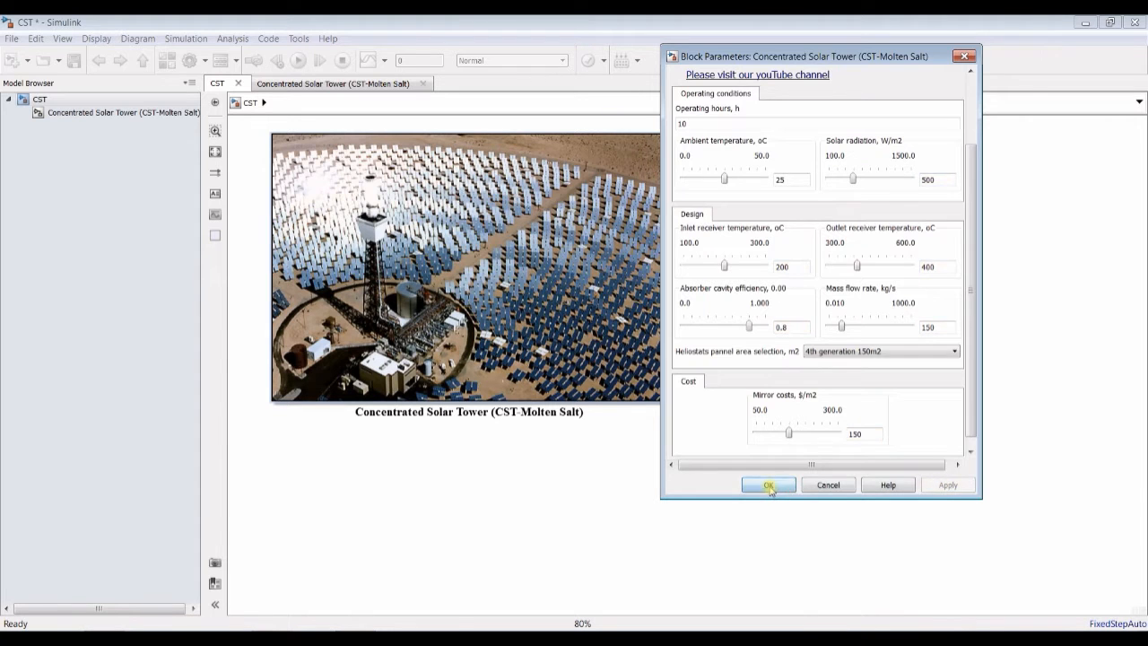
- Open the Concentrated Solar Tower subsystem, fit its diagram to the view, and open the code of the CST MS function block
{"action": "left_click", "coordinate": [131, 114]}
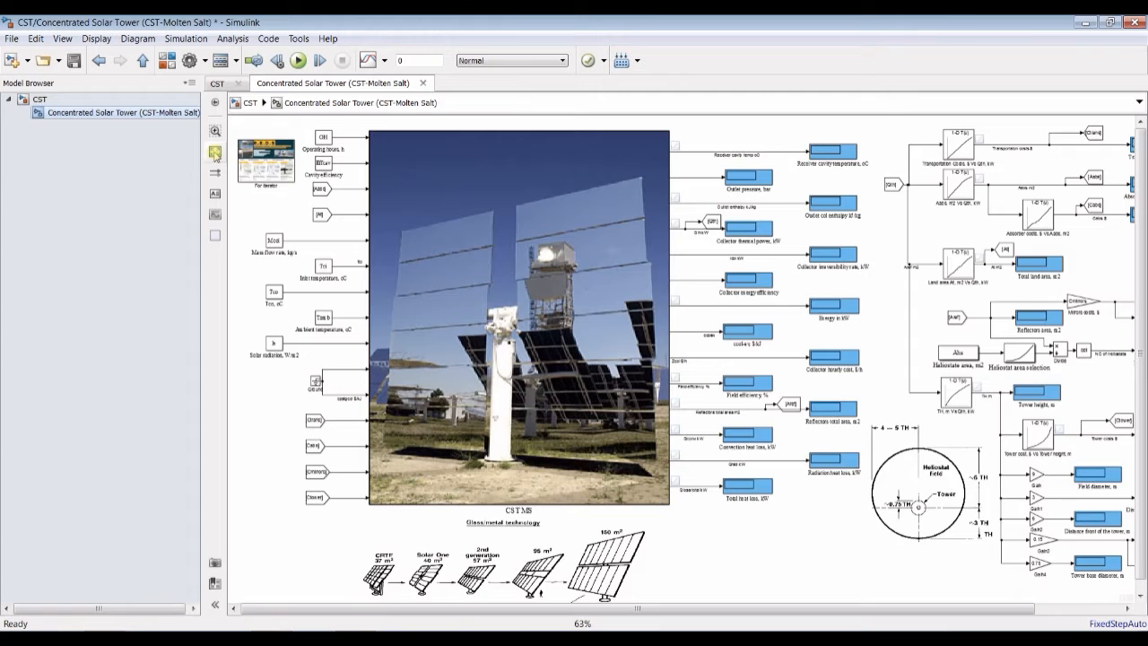
{"action": "left_click", "coordinate": [216, 152]}
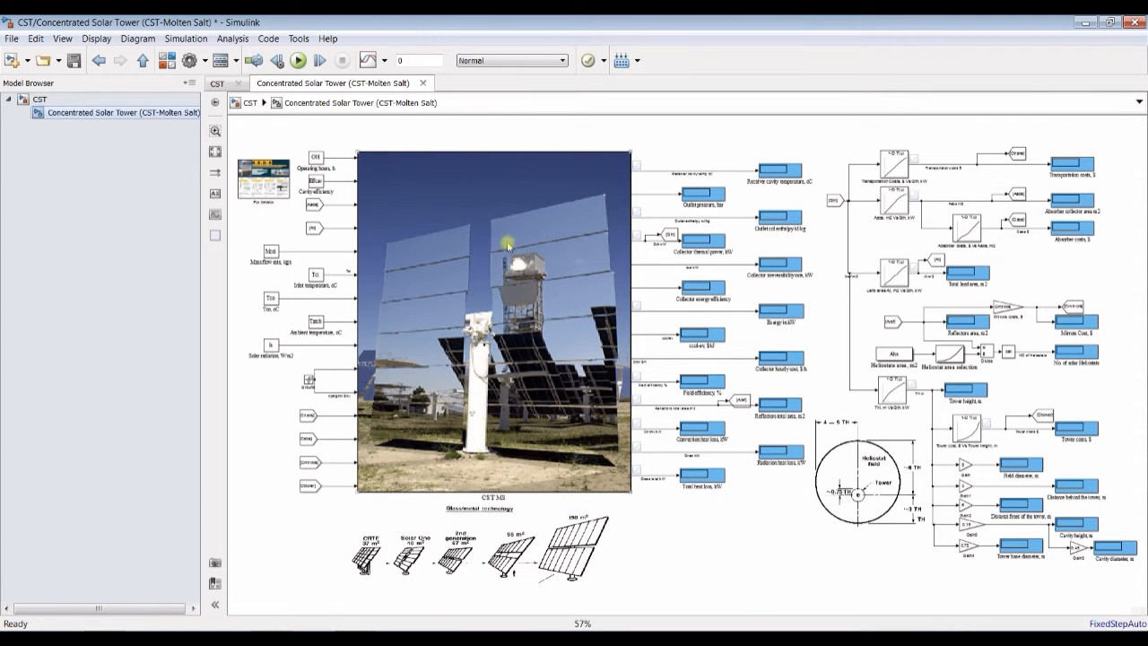
{"action": "left_click", "coordinate": [451, 191]}
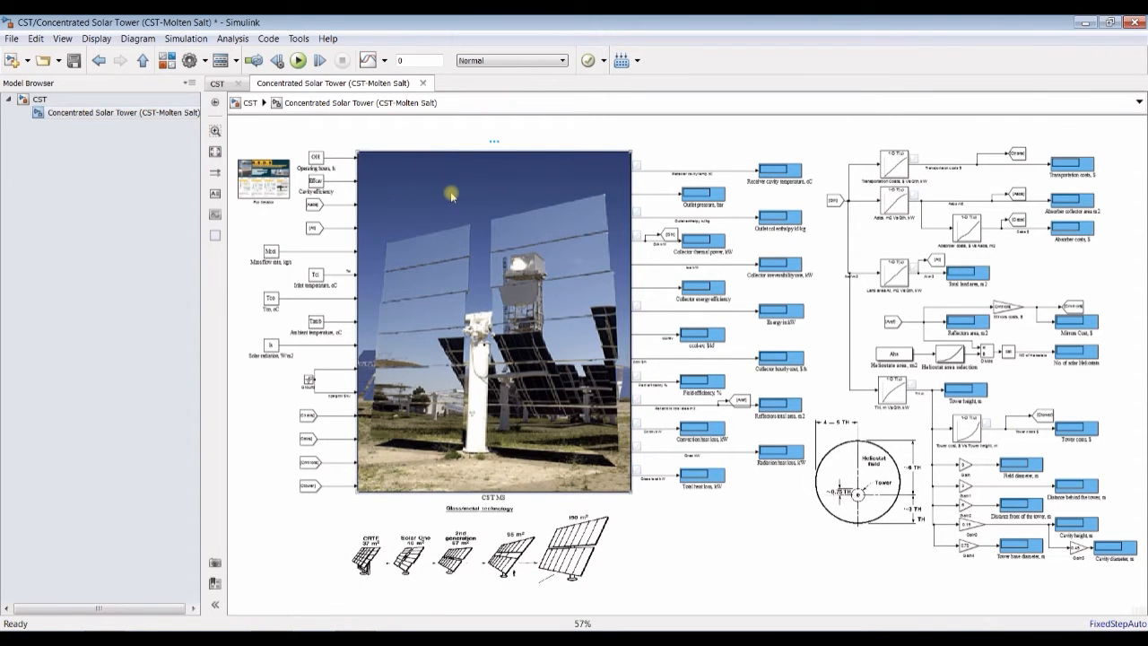
{"action": "double_click", "coordinate": [450, 191]}
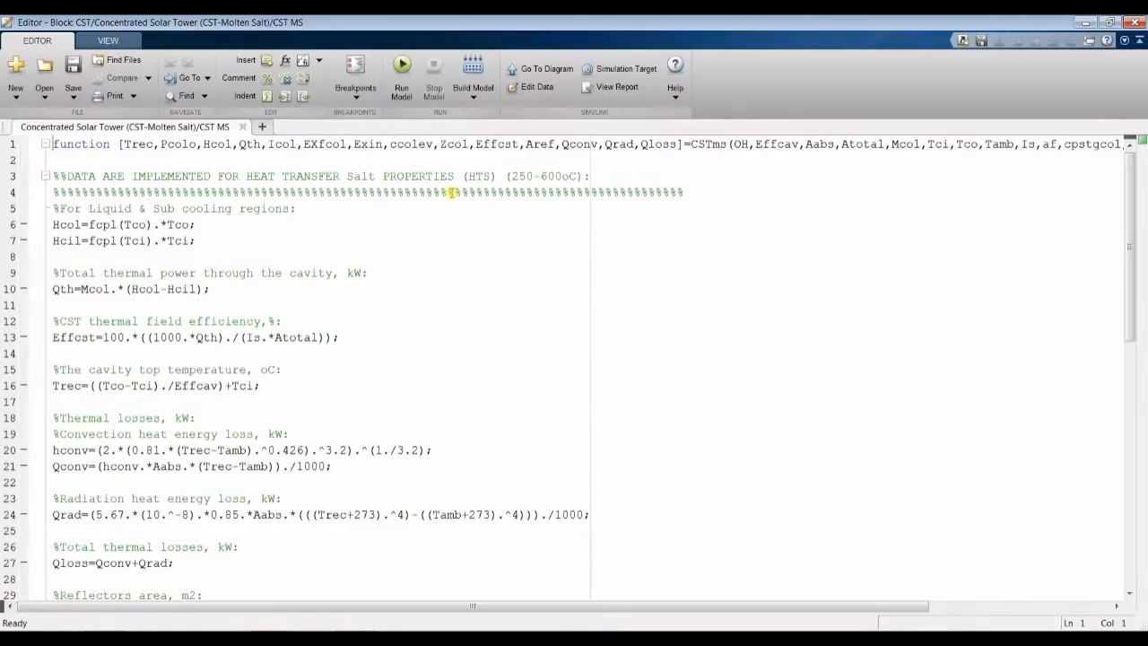
- Close the CST MS function code and reopen it by looking under the block's mask
{"action": "left_click", "coordinate": [244, 126]}
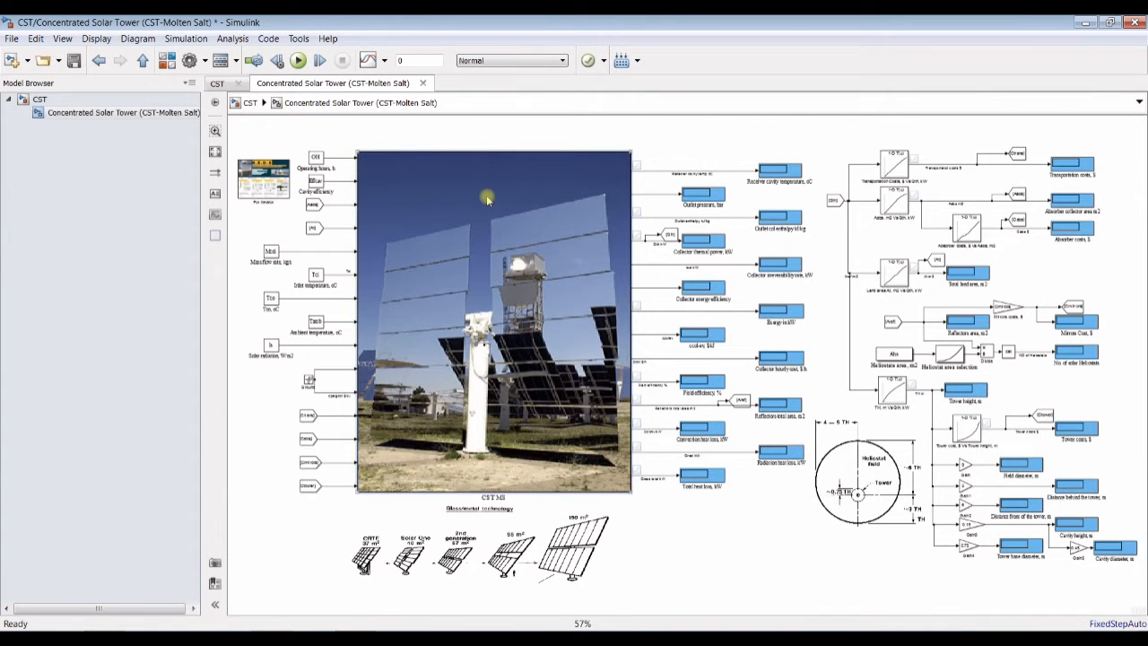
{"action": "right_click", "coordinate": [460, 197]}
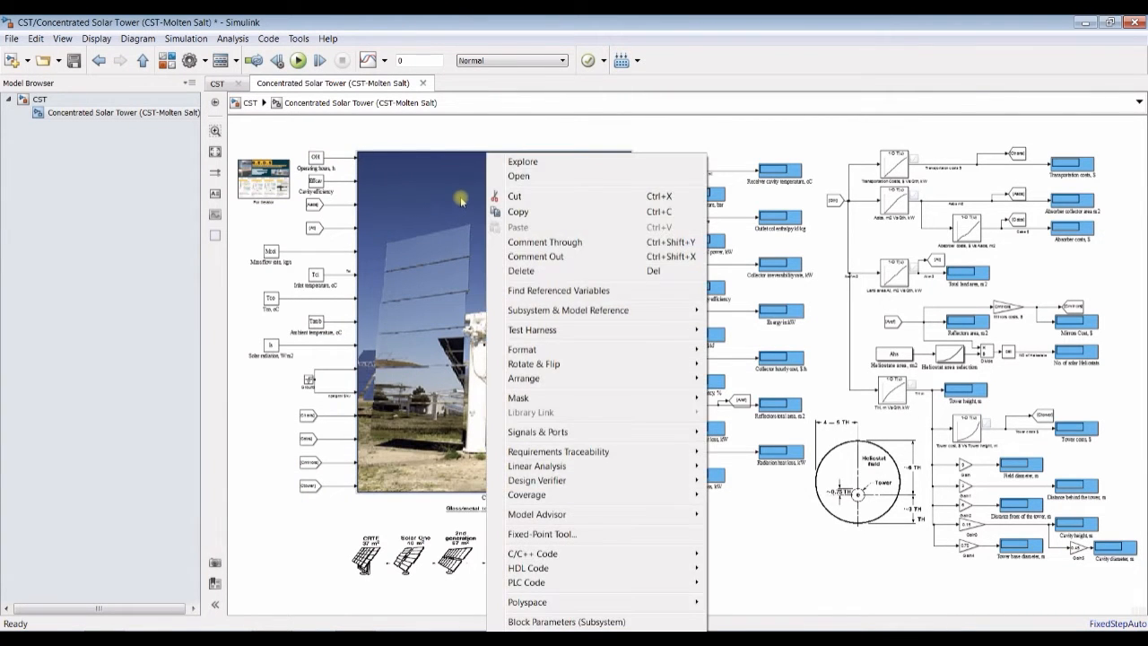
{"action": "mouse_move", "coordinate": [666, 403]}
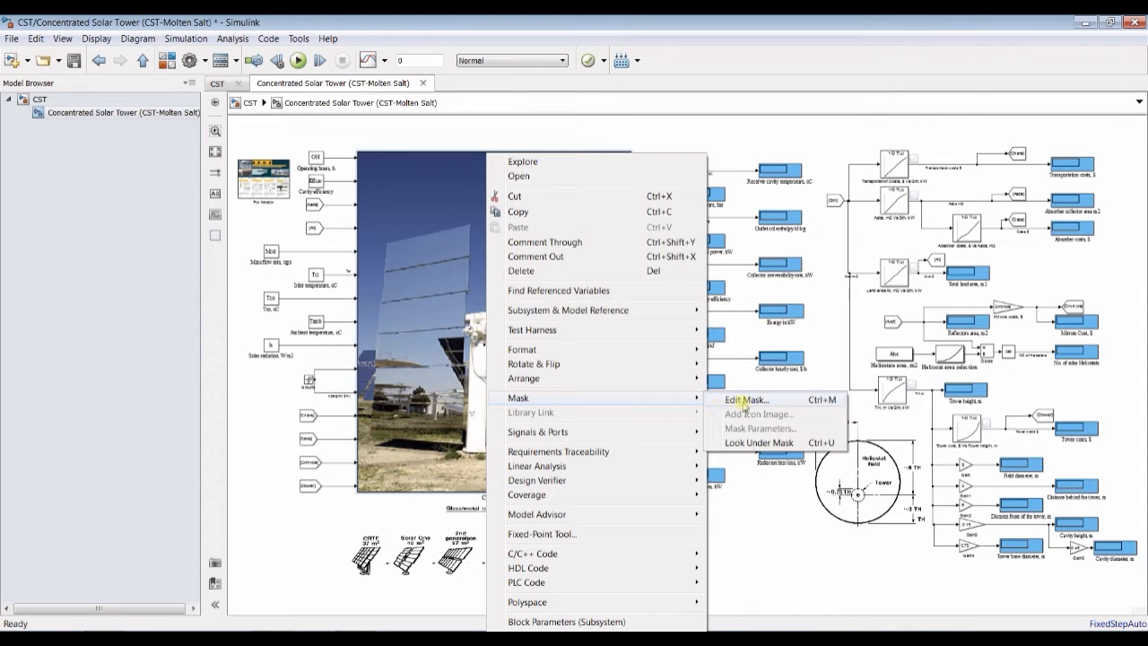
{"action": "left_click", "coordinate": [773, 443]}
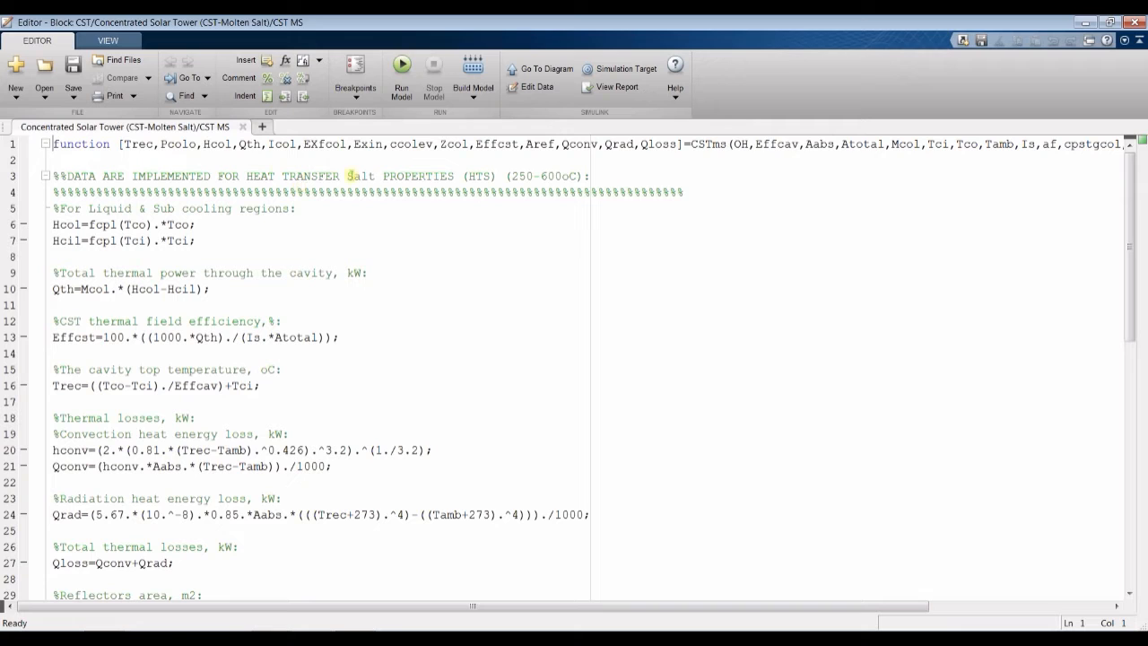
- Highlight the output variables and the input arguments in the declaration of the CSTms function
{"action": "left_click_drag", "start_coordinate": [123, 144], "coordinate": [685, 149]}
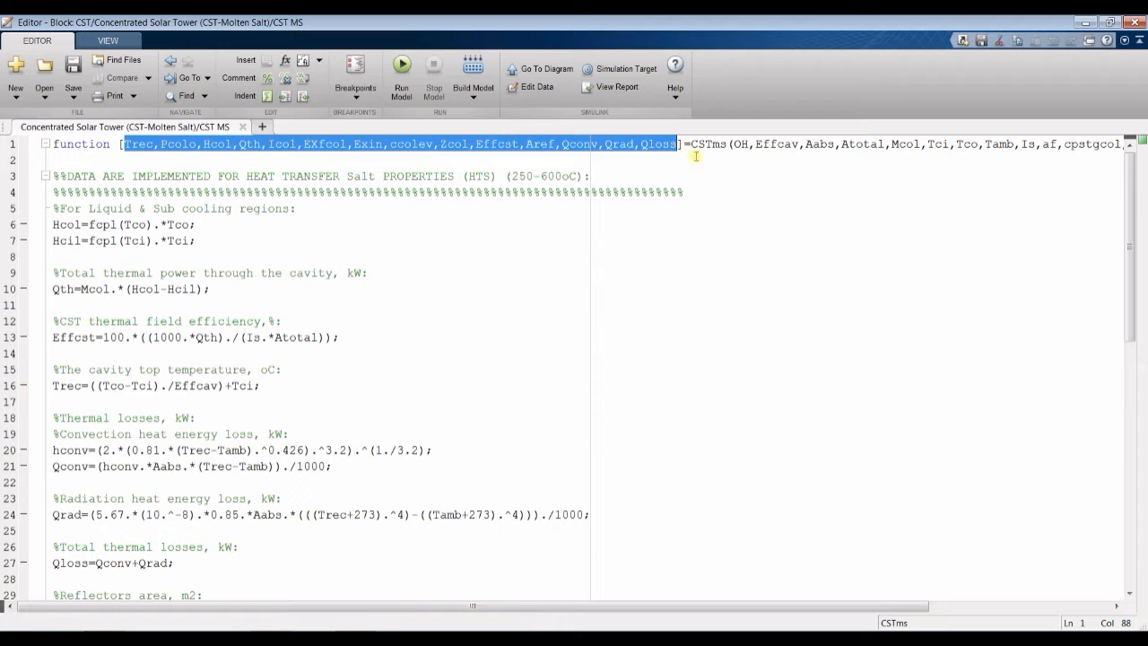
{"action": "left_click_drag", "start_coordinate": [797, 606], "coordinate": [871, 599]}
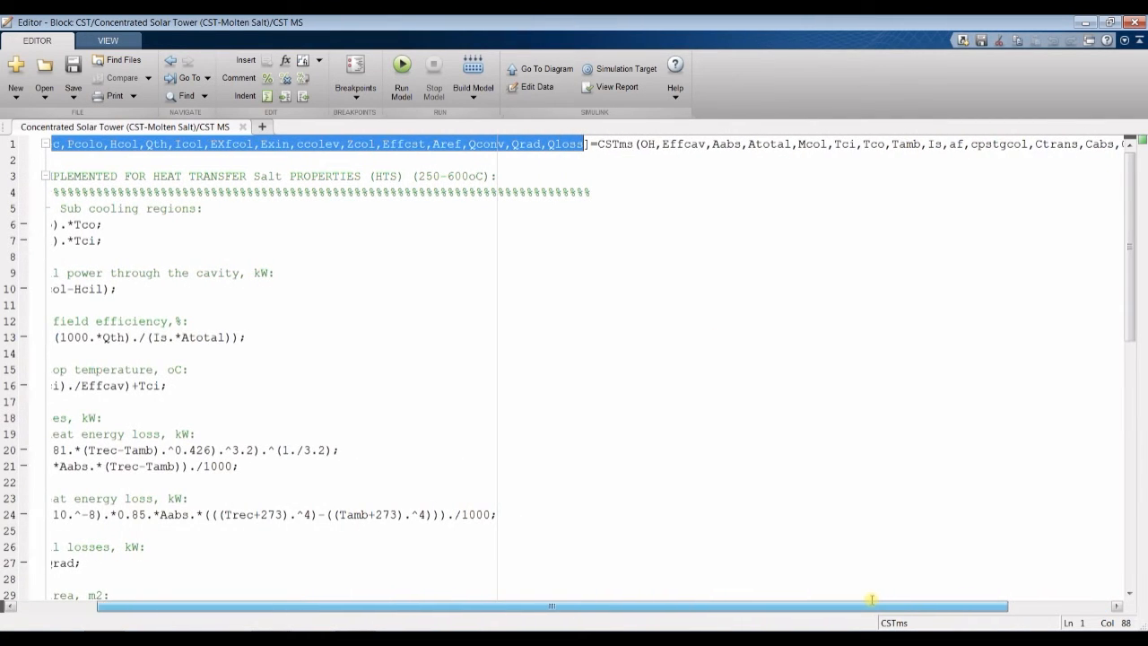
{"action": "left_click", "coordinate": [610, 143]}
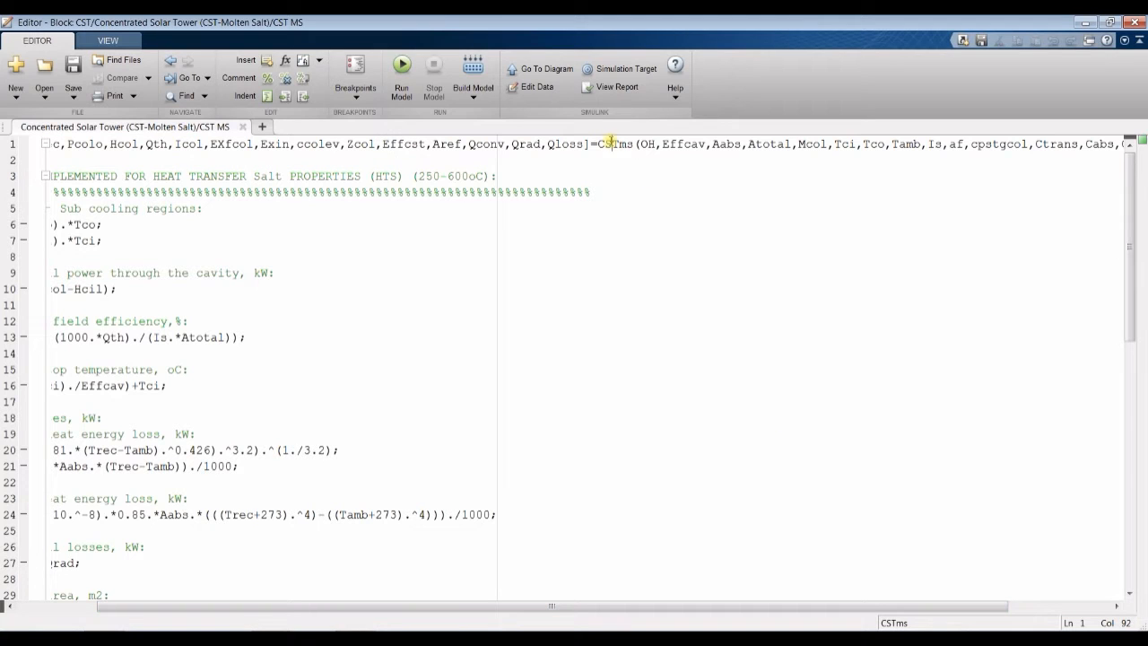
{"action": "left_click_drag", "start_coordinate": [599, 144], "coordinate": [631, 144]}
{"action": "left_click", "coordinate": [646, 143]}
{"action": "left_click_drag", "start_coordinate": [642, 144], "coordinate": [1091, 147]}
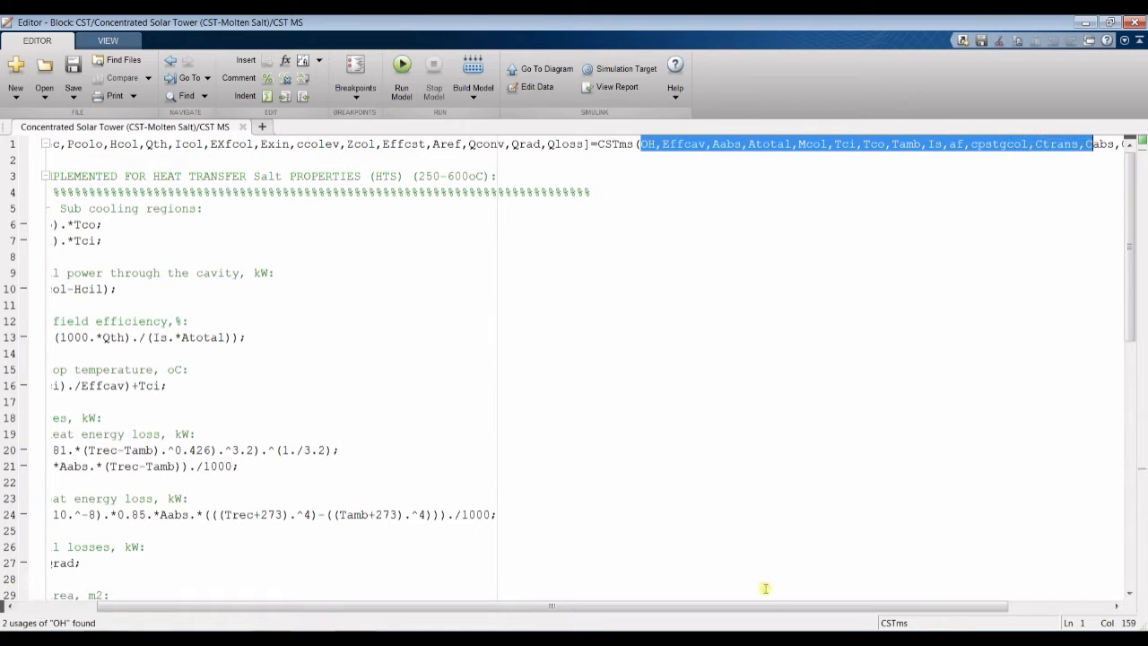
{"action": "left_click_drag", "start_coordinate": [769, 606], "coordinate": [871, 605]}
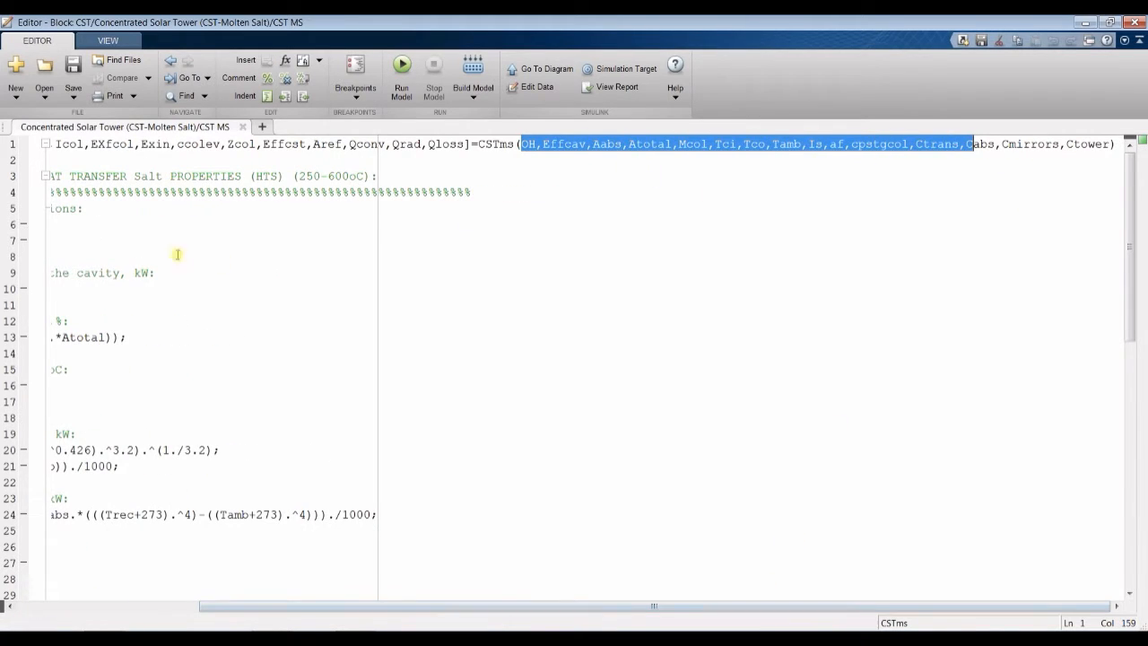
{"action": "left_click", "coordinate": [607, 144]}
{"action": "left_click_drag", "start_coordinate": [526, 143], "coordinate": [1026, 158]}
- Examine the code's enthalpy, field efficiency, cavity top temperature and convection loss equations, highlighting Tco, Effcst, Trec, hconv and Qconv
{"action": "left_click", "coordinate": [134, 223]}
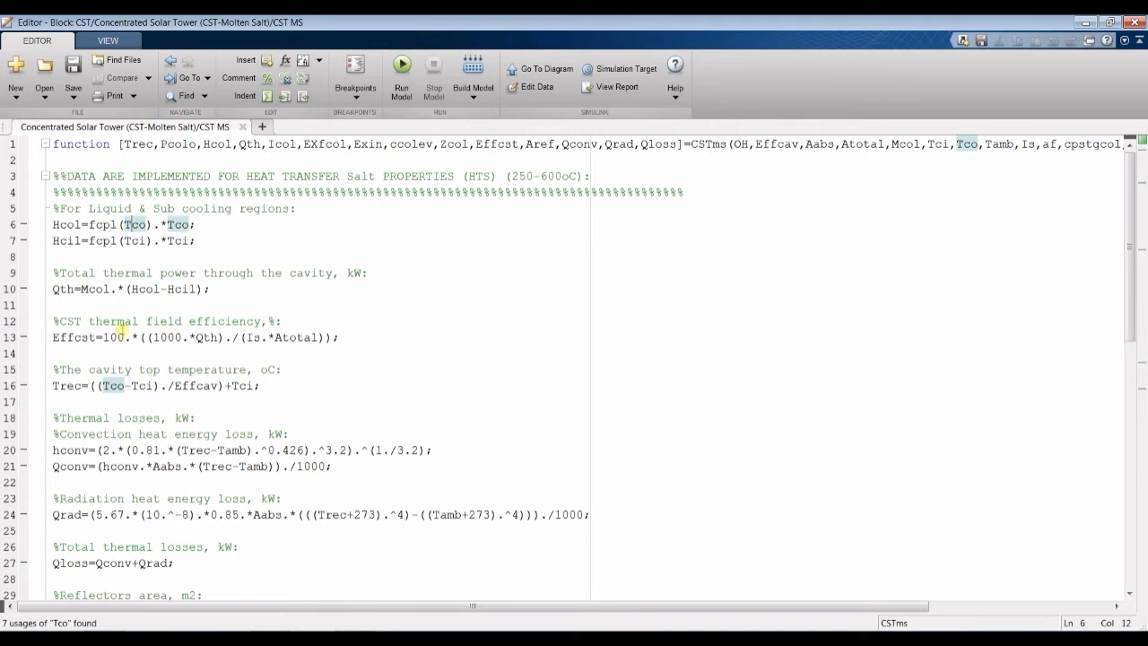
{"action": "scroll", "coordinate": [55, 240], "scroll_direction": "down", "scroll_amount": 10}
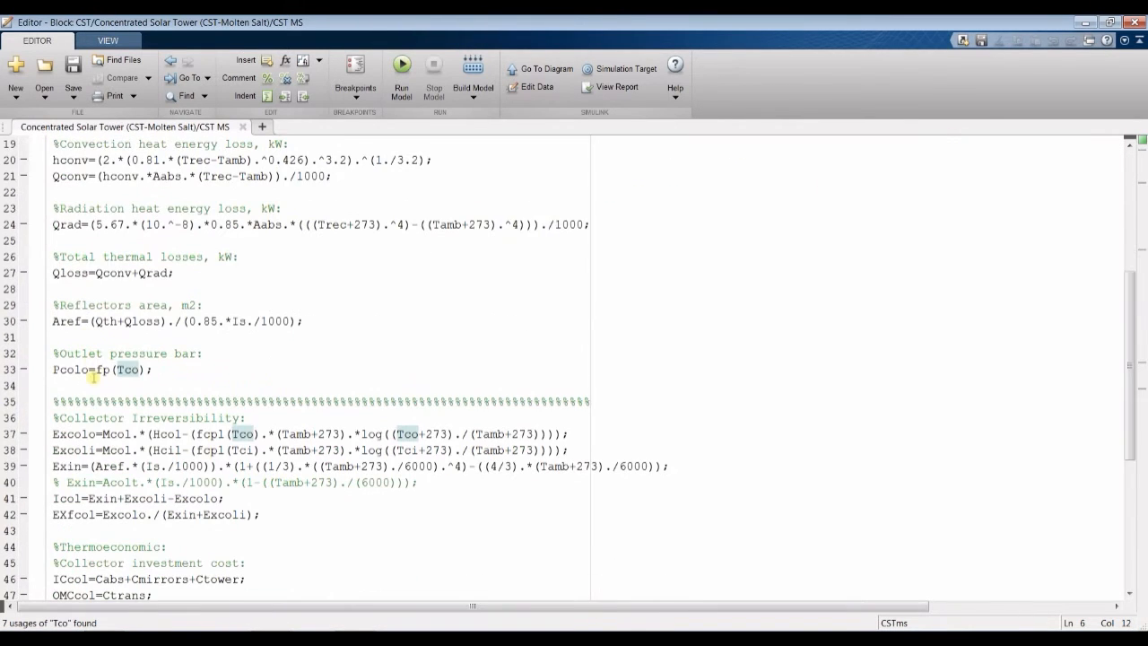
{"action": "scroll", "coordinate": [93, 380], "scroll_direction": "down", "scroll_amount": 2}
{"action": "scroll", "coordinate": [129, 351], "scroll_direction": "up", "scroll_amount": 9}
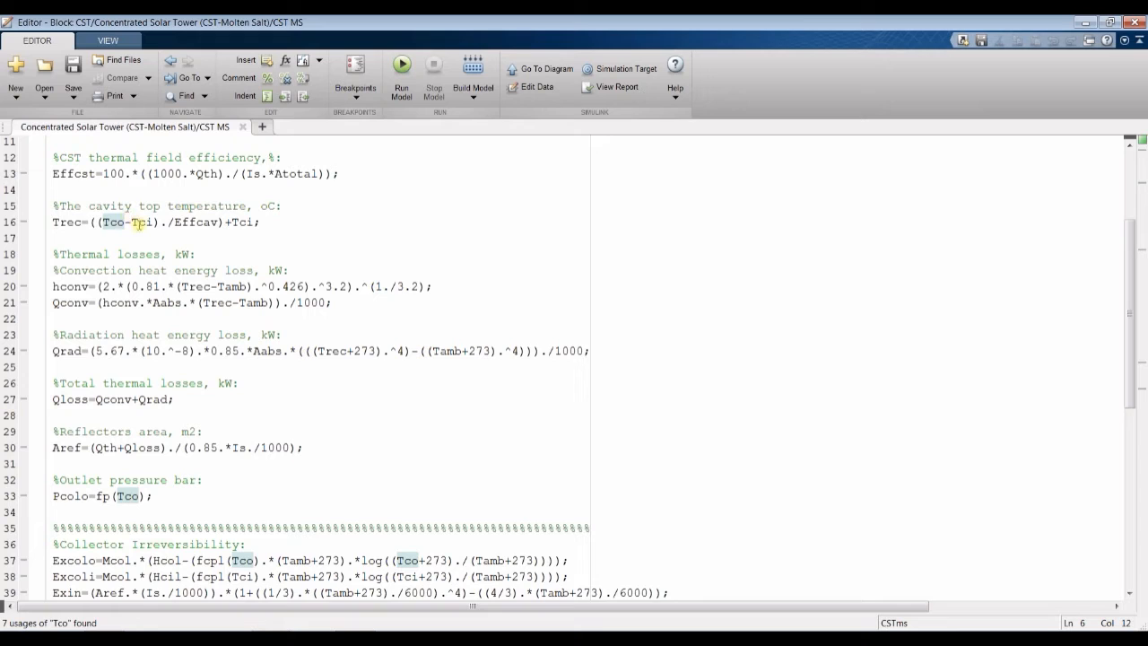
{"action": "left_click", "coordinate": [66, 173]}
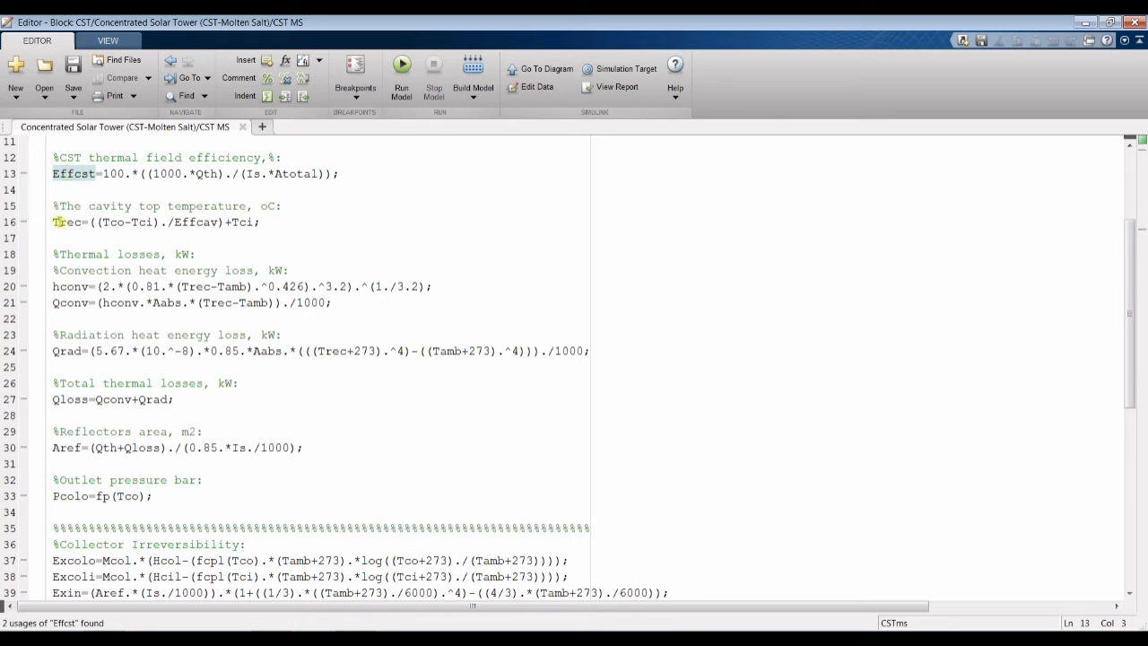
{"action": "left_click", "coordinate": [58, 221]}
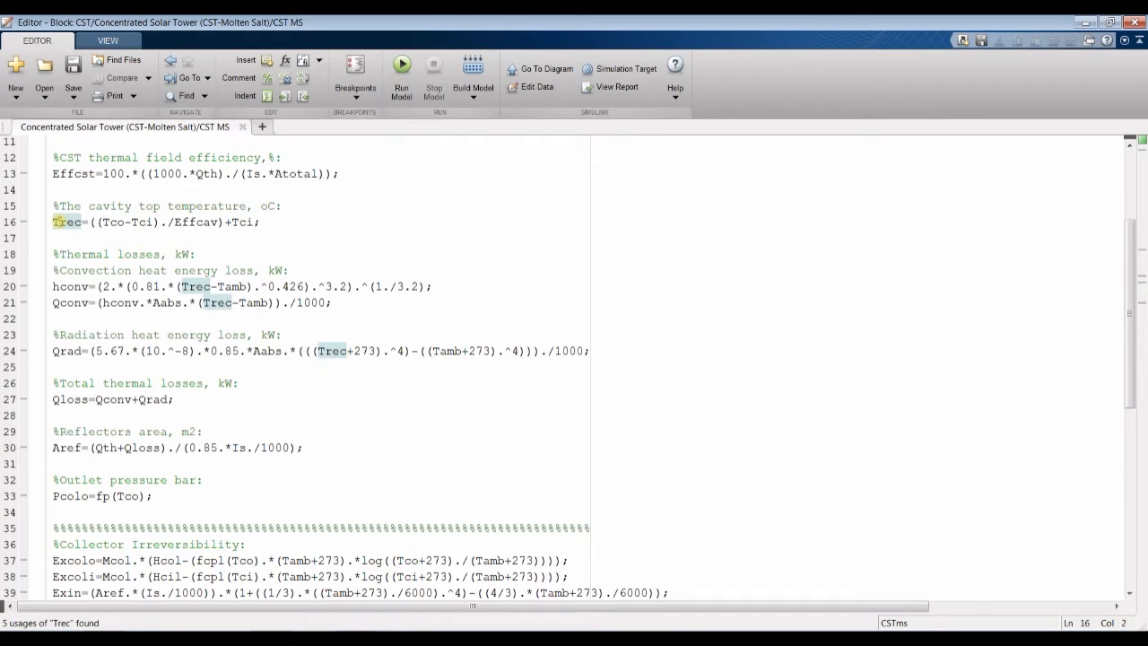
{"action": "left_click", "coordinate": [69, 287]}
{"action": "left_click", "coordinate": [65, 303]}
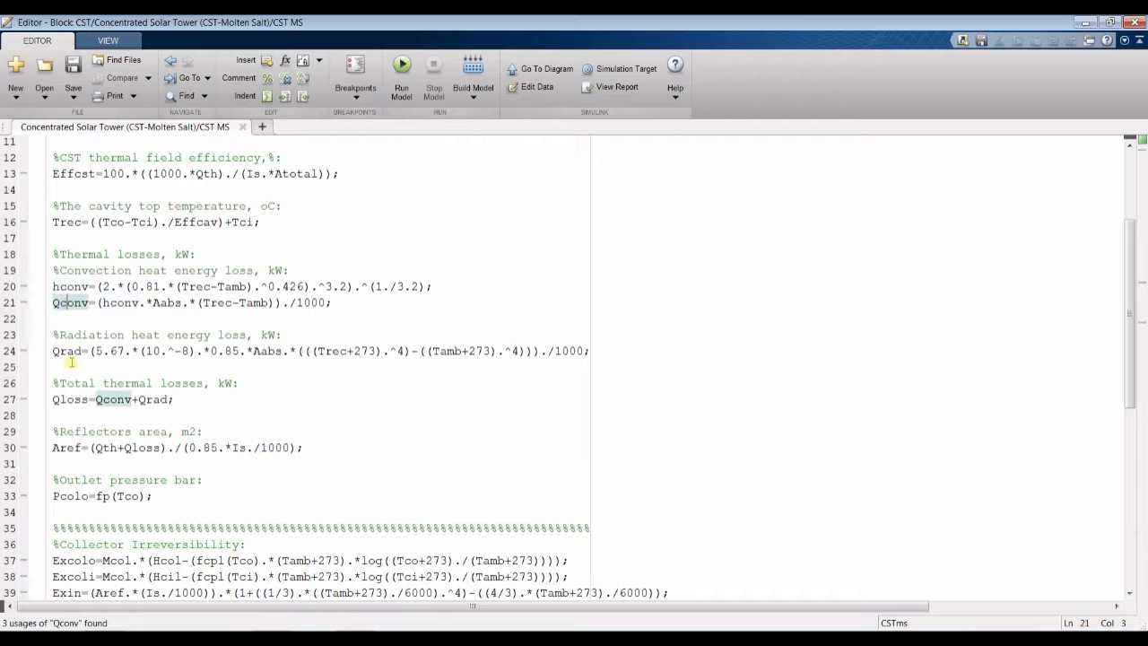
- Read through the radiation loss, reflectors area, outlet pressure, collector irreversibility and investment cost equations
{"action": "scroll", "coordinate": [84, 348], "scroll_direction": "down", "scroll_amount": 2}
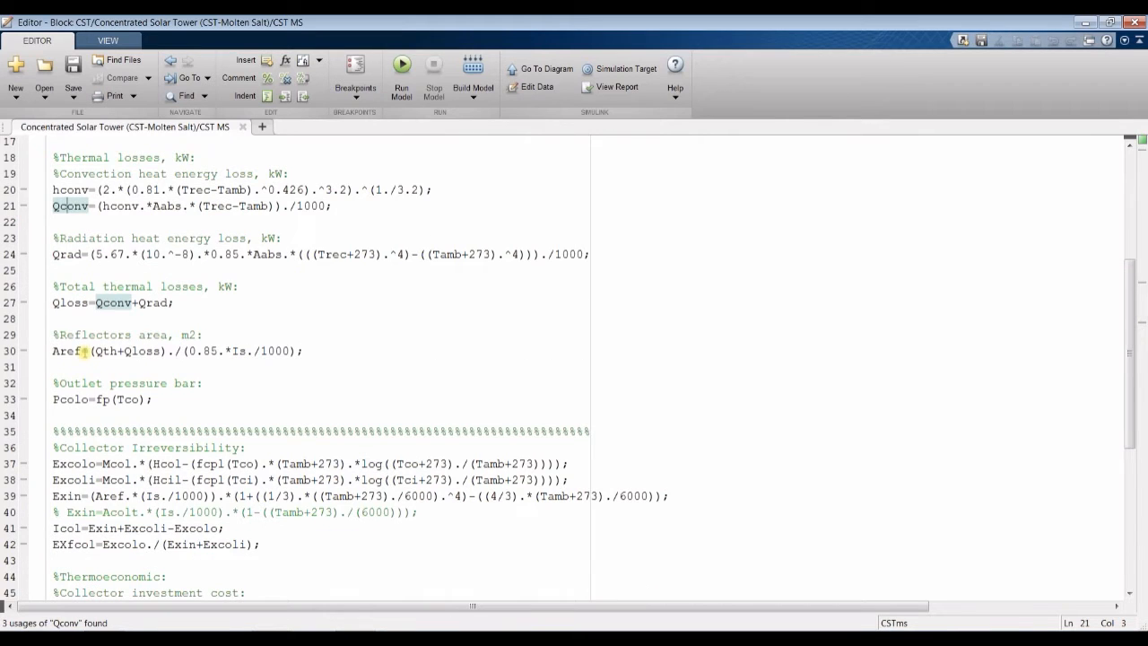
{"action": "scroll", "coordinate": [81, 350], "scroll_direction": "down", "scroll_amount": 3}
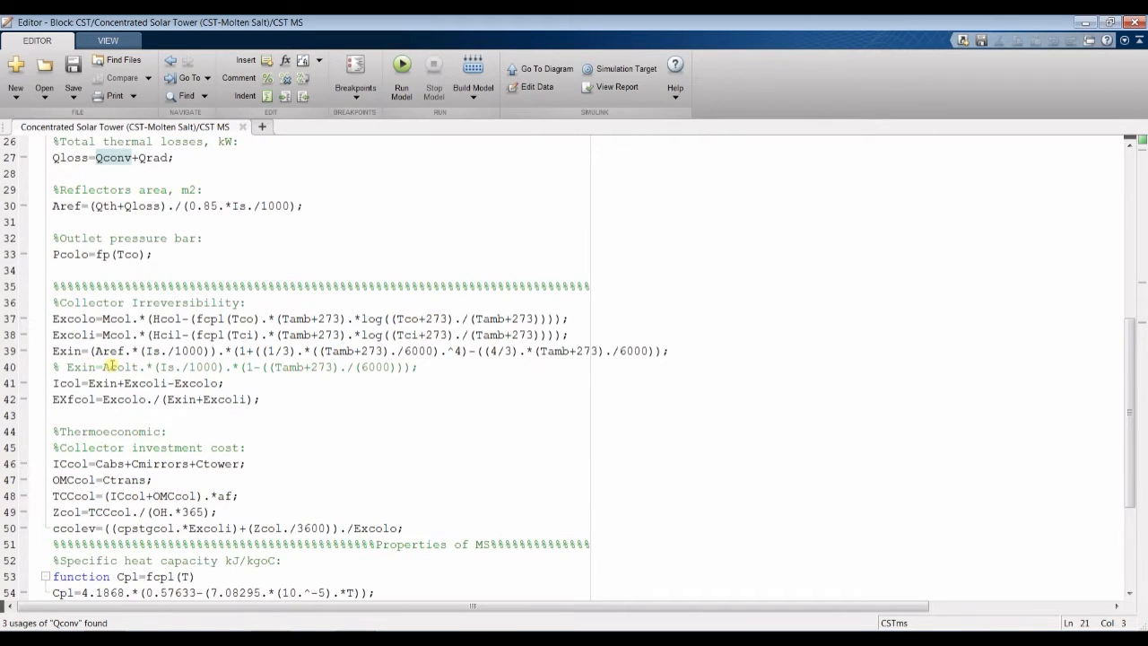
{"action": "scroll", "coordinate": [111, 367], "scroll_direction": "up", "scroll_amount": 5}
{"action": "scroll", "coordinate": [178, 365], "scroll_direction": "down", "scroll_amount": 7}
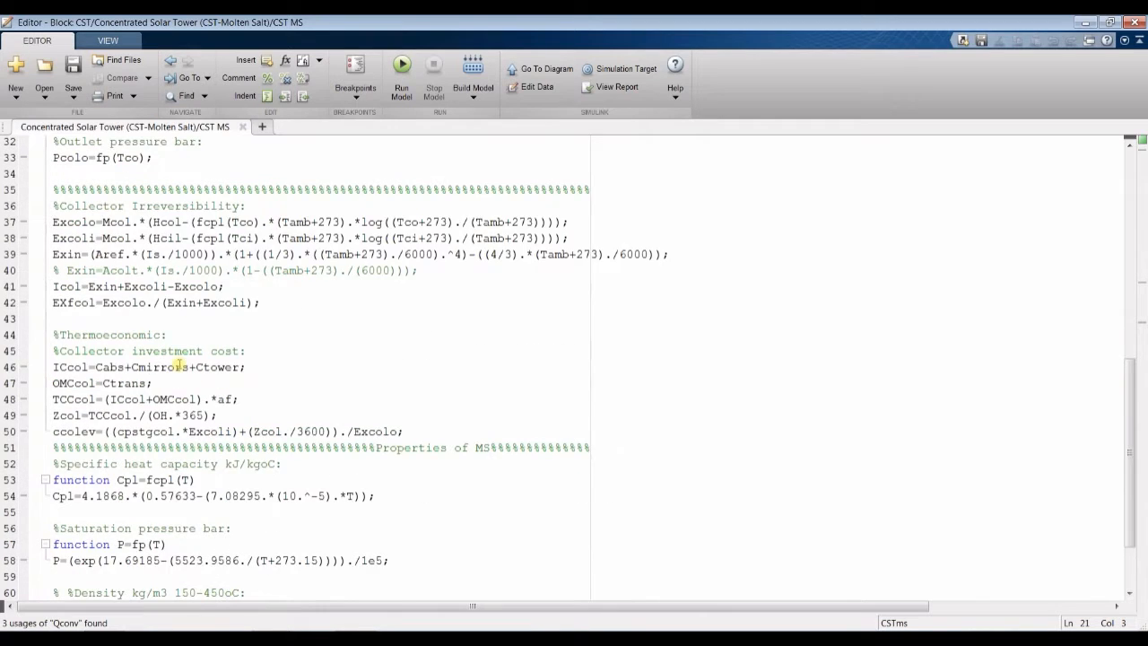
- Highlight the molten salt specific heat capacity function fcpl and close the function code
{"action": "scroll", "coordinate": [179, 364], "scroll_direction": "down", "scroll_amount": 2}
{"action": "left_click_drag", "start_coordinate": [61, 367], "coordinate": [332, 399]}
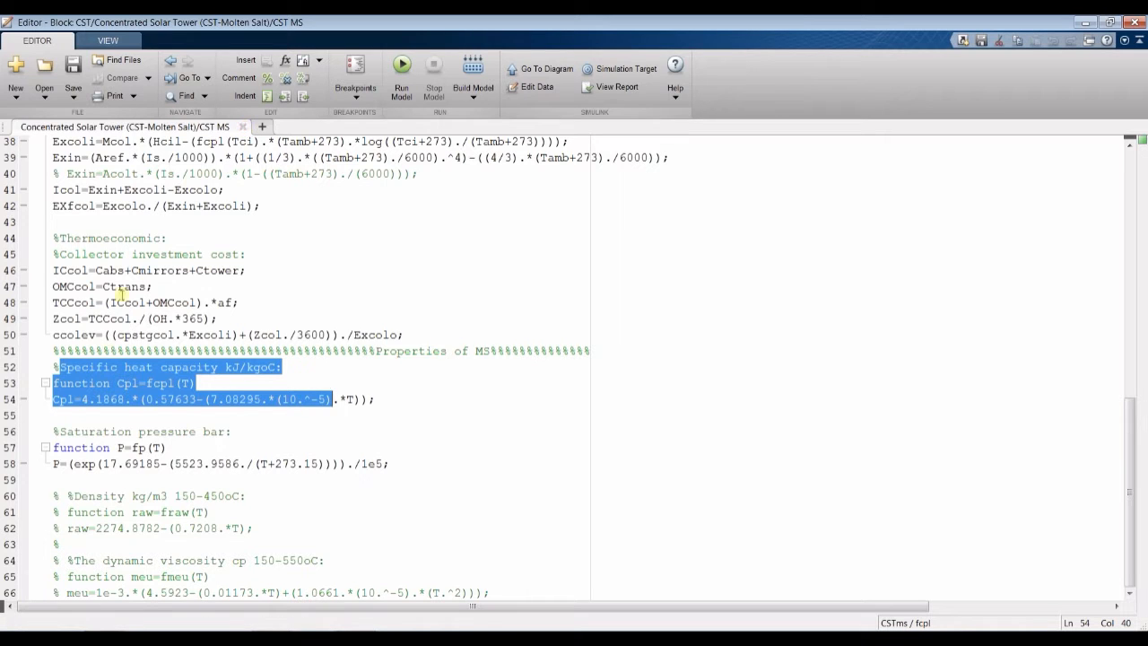
{"action": "left_click", "coordinate": [204, 418]}
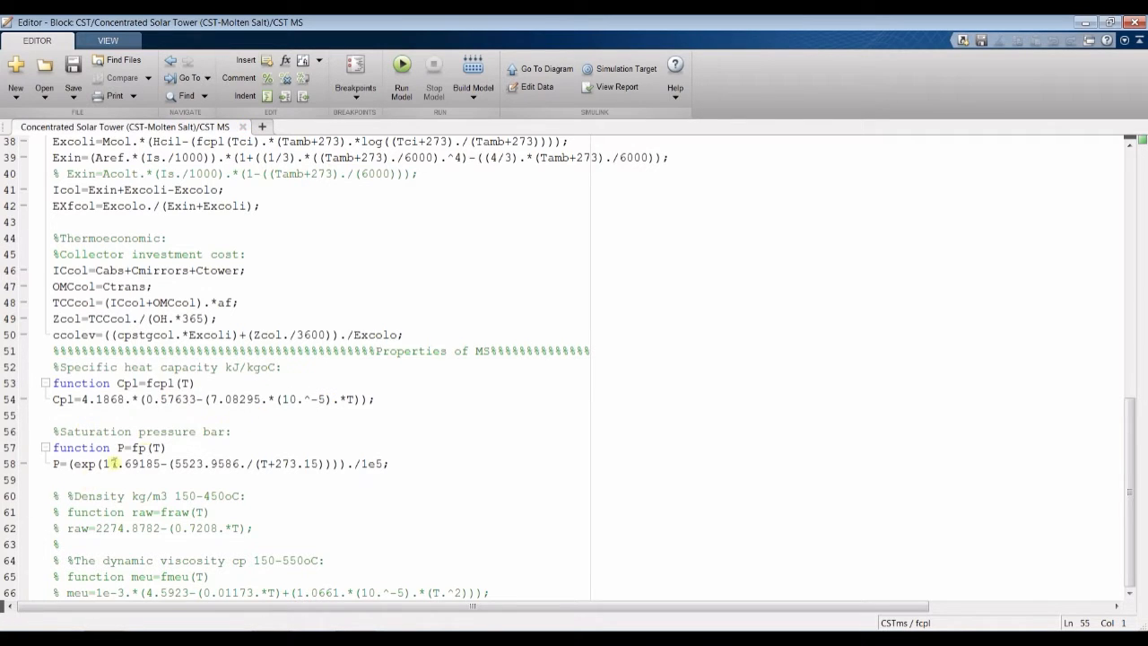
{"action": "left_click", "coordinate": [243, 128]}
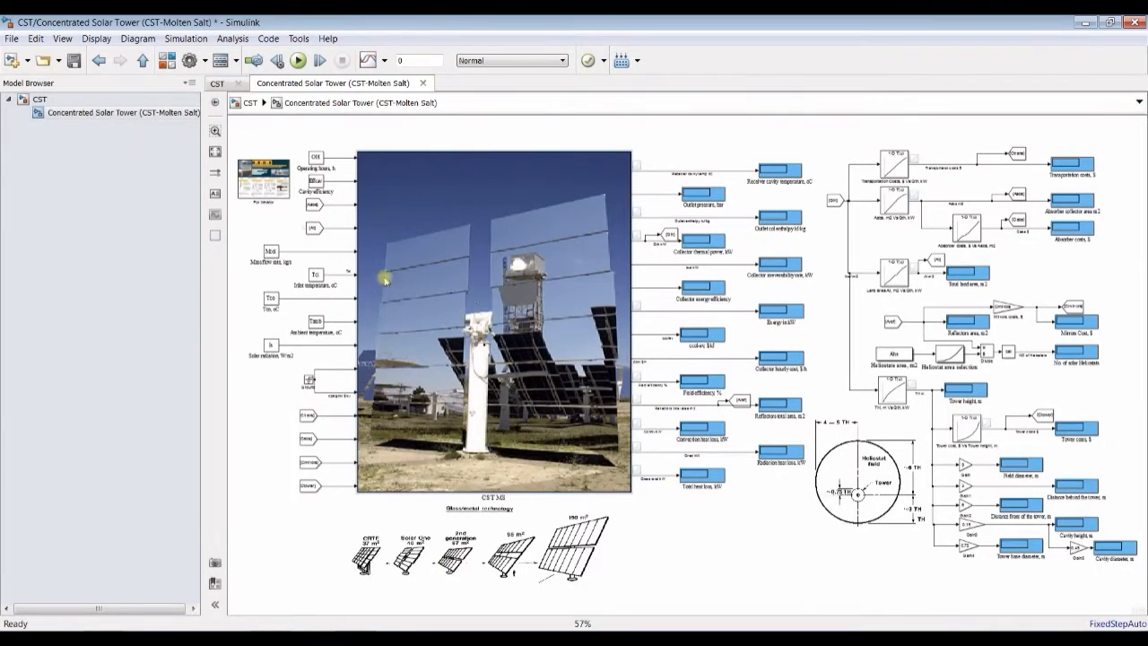
- Examine the result displays fed by the CST MS block, from receiver cavity temperature and outlet pressure to collector thermal power
{"action": "scroll", "coordinate": [697, 189], "scroll_direction": "up", "scroll_amount": 5}
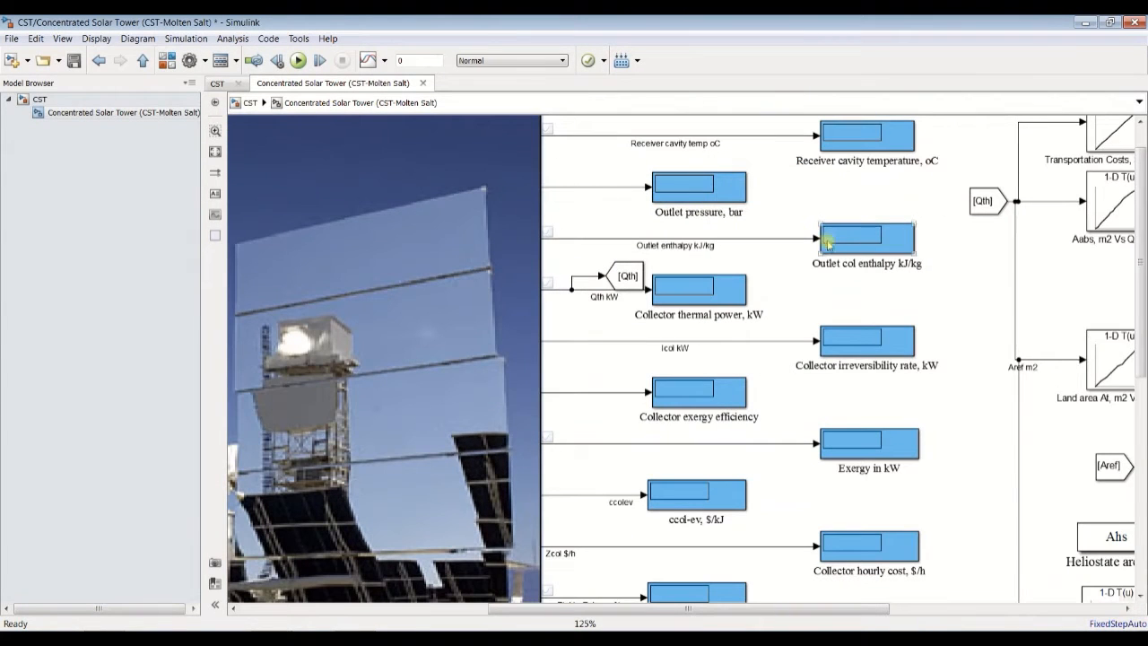
{"action": "scroll", "coordinate": [595, 176], "scroll_direction": "up", "scroll_amount": 1}
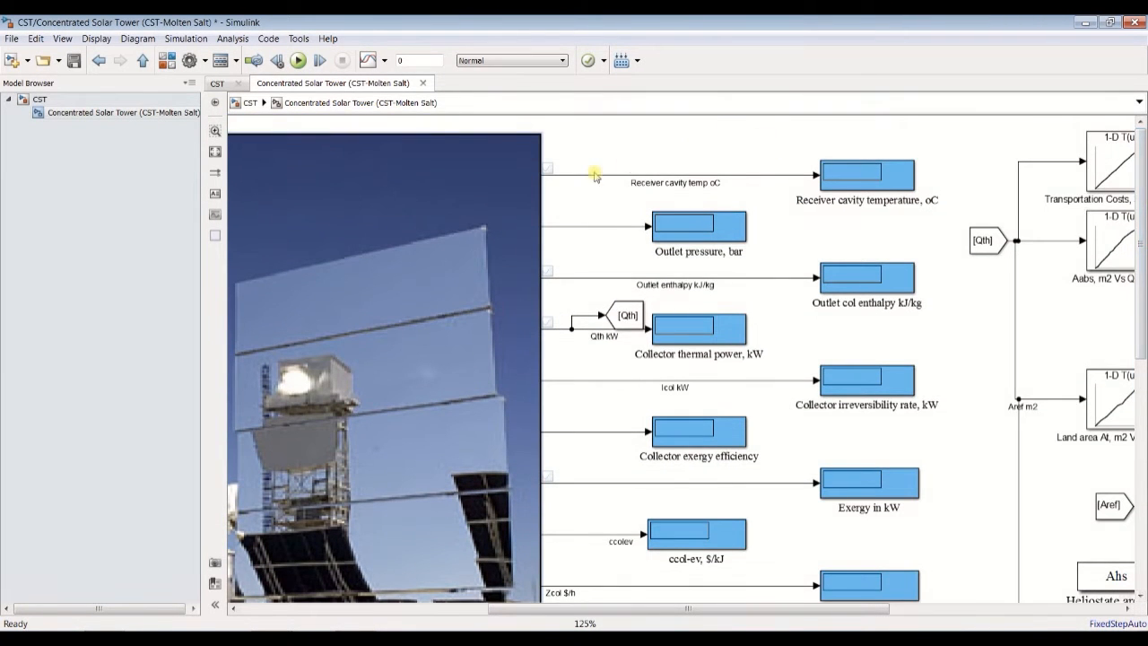
{"action": "scroll", "coordinate": [595, 176], "scroll_direction": "up", "scroll_amount": 1}
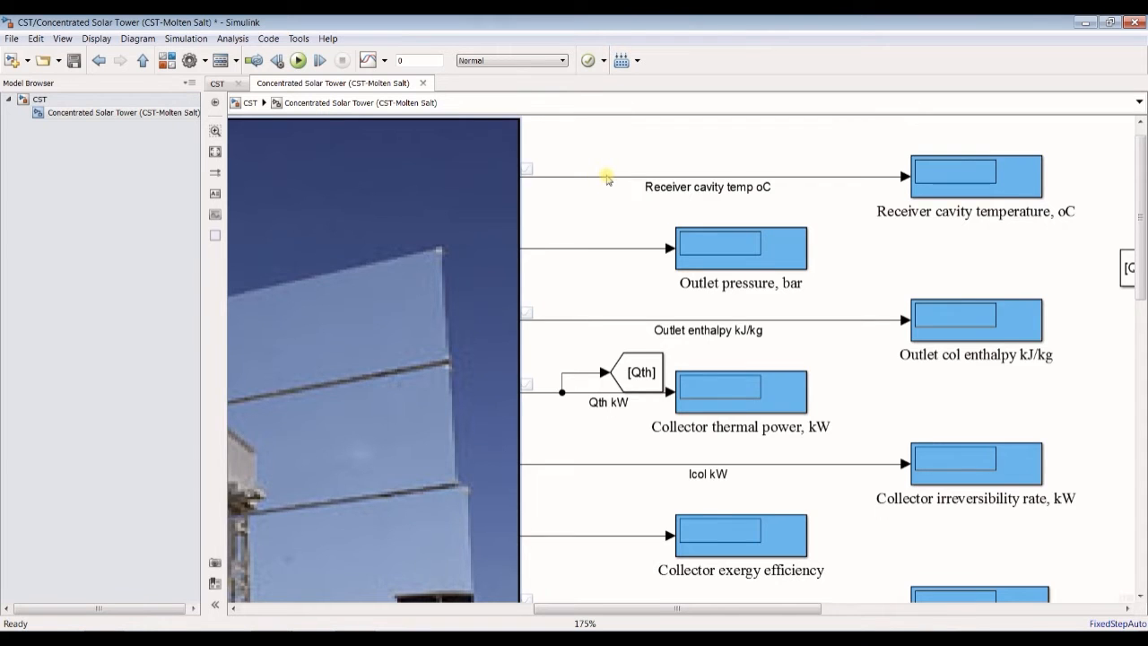
{"action": "scroll", "coordinate": [608, 182], "scroll_direction": "down", "scroll_amount": 1}
{"action": "scroll", "coordinate": [613, 187], "scroll_direction": "down", "scroll_amount": 2}
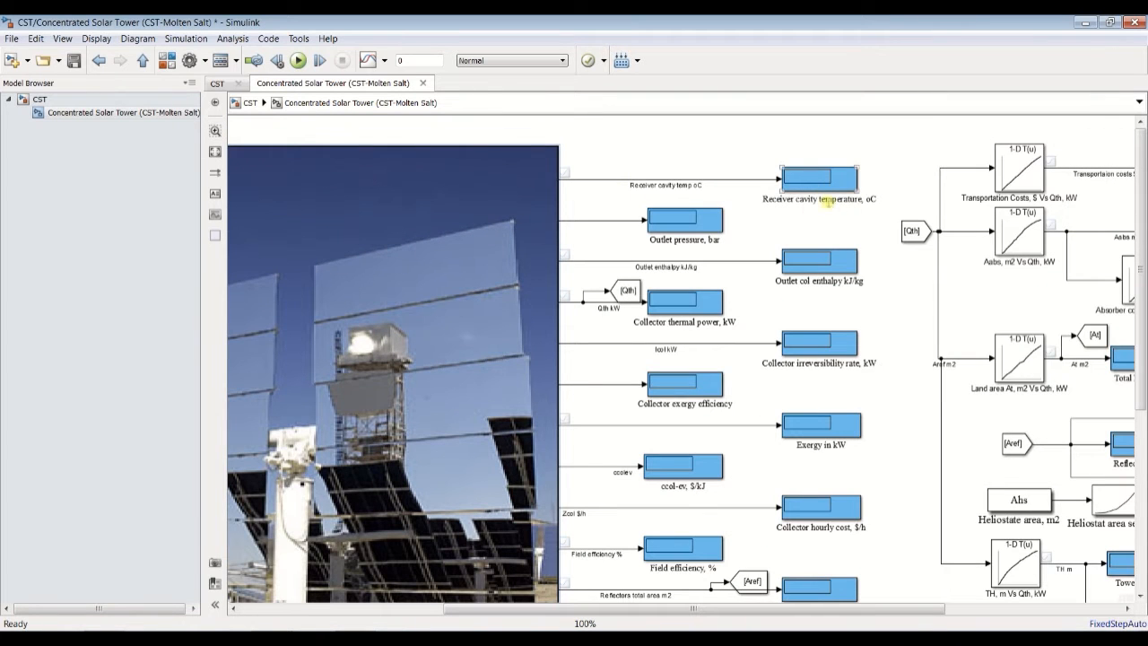
{"action": "scroll", "coordinate": [810, 209], "scroll_direction": "up", "scroll_amount": 2}
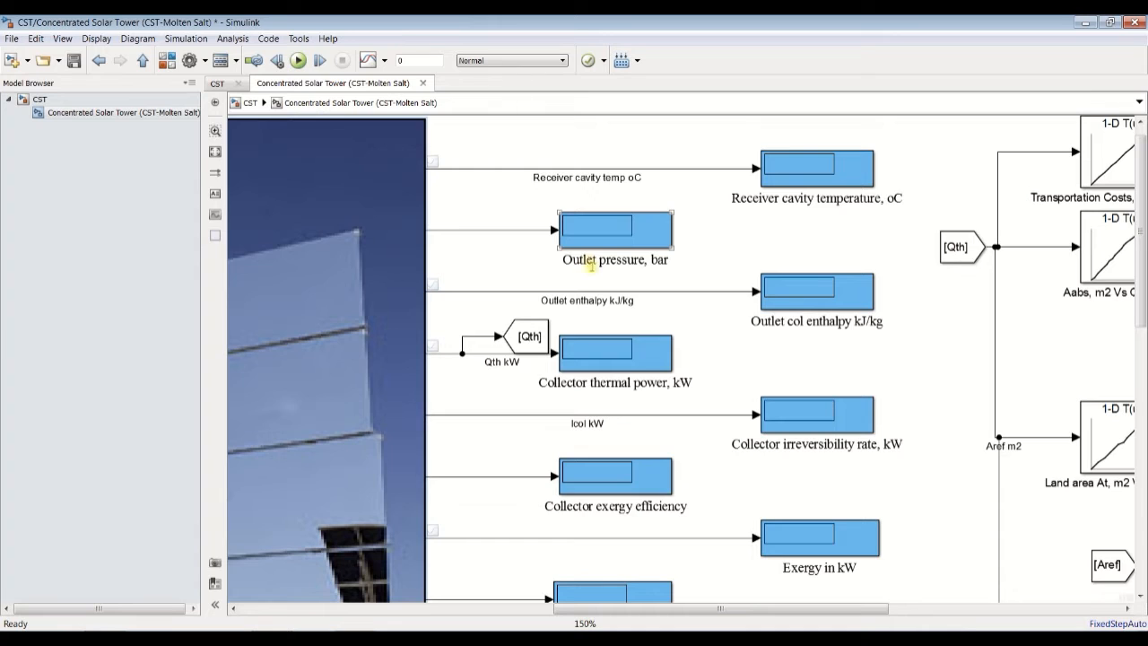
{"action": "left_click", "coordinate": [803, 330]}
{"action": "left_click", "coordinate": [811, 337]}
{"action": "left_click", "coordinate": [669, 363]}
{"action": "scroll", "coordinate": [669, 362], "scroll_direction": "down", "scroll_amount": 4}
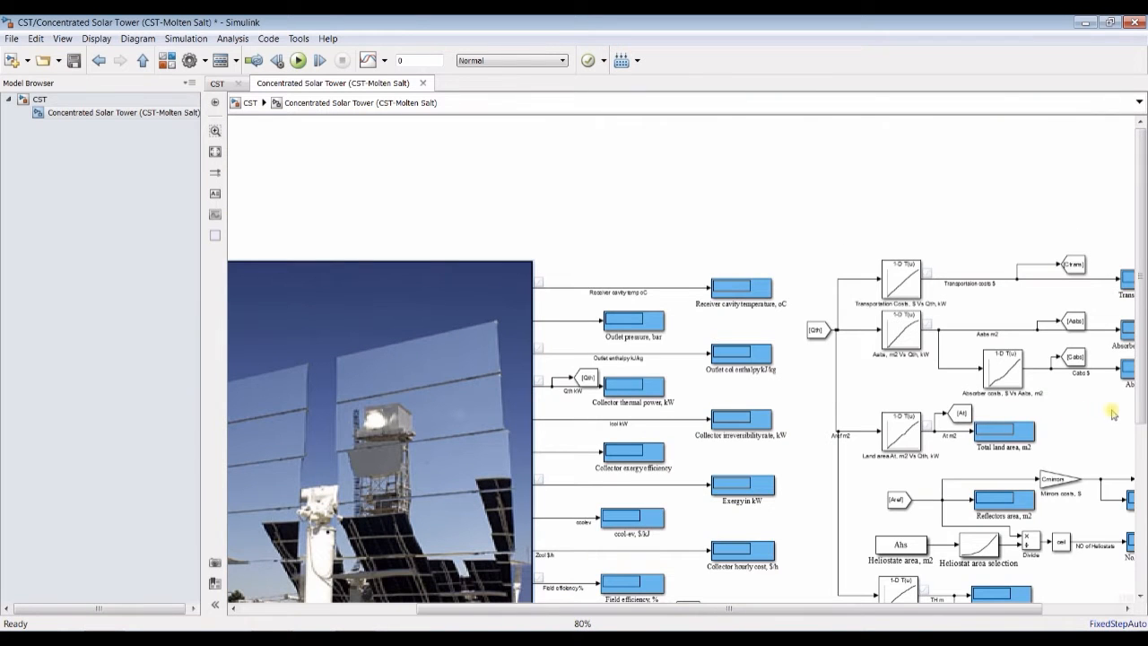
- Examine the lookup tables and displays for transportation and absorber costs, land area, mirror cost and number of heliostats
{"action": "left_click_drag", "start_coordinate": [969, 609], "coordinate": [1067, 610]}
{"action": "left_click_drag", "start_coordinate": [1142, 318], "coordinate": [1142, 381]}
{"action": "scroll", "coordinate": [921, 175], "scroll_direction": "up", "scroll_amount": 2}
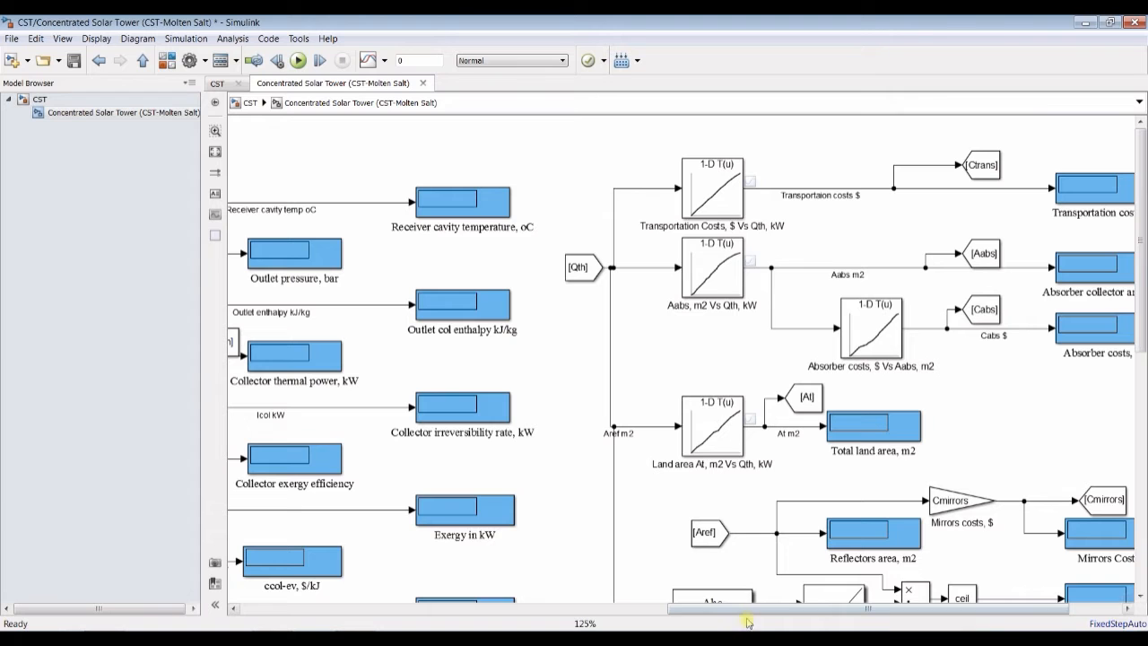
{"action": "left_click_drag", "start_coordinate": [768, 614], "coordinate": [843, 620]}
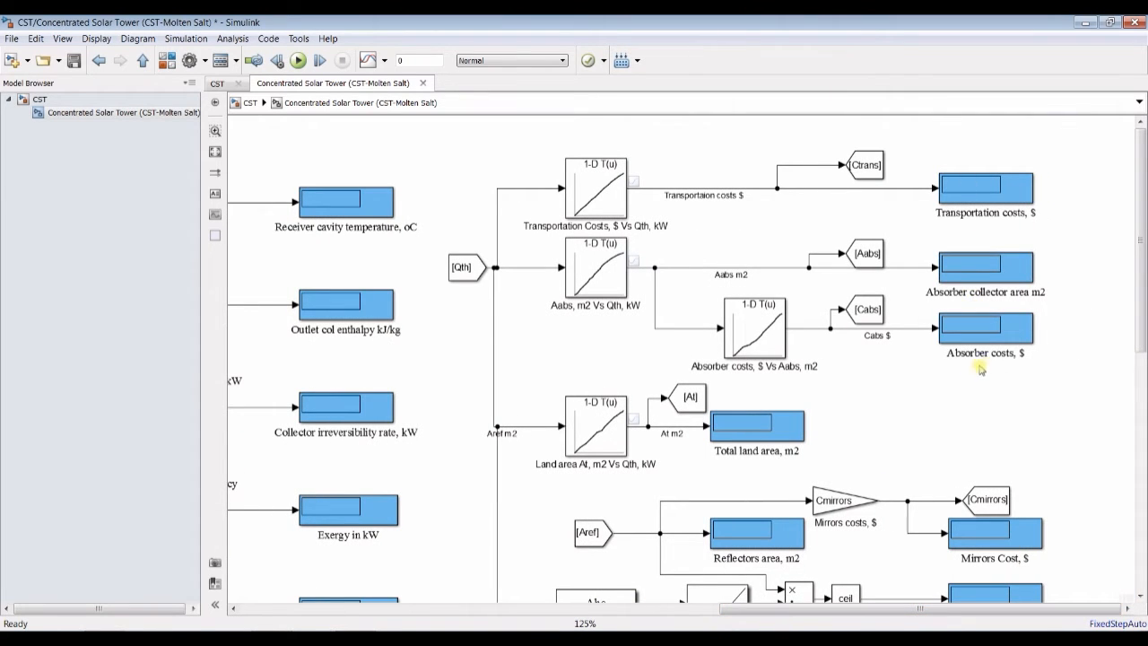
{"action": "left_click_drag", "start_coordinate": [1145, 325], "coordinate": [1146, 411]}
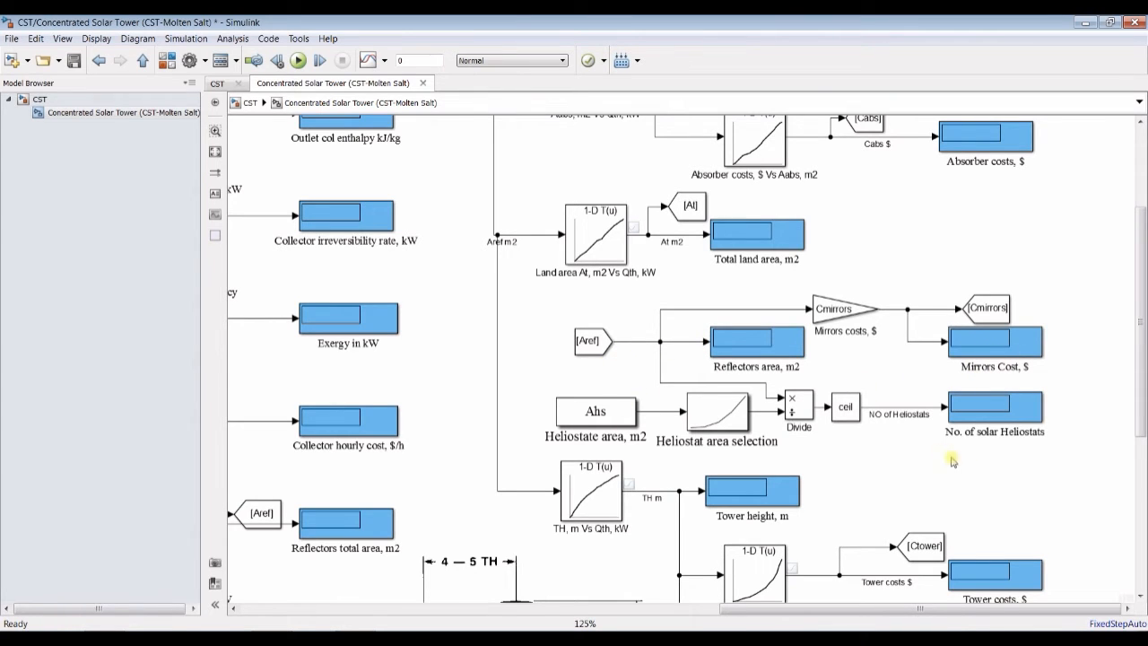
- Examine the tower height, tower cost and heliostat field dimension blocks, and fit the whole subsystem diagram to the view
{"action": "left_click_drag", "start_coordinate": [1142, 422], "coordinate": [1132, 560]}
{"action": "left_click", "coordinate": [722, 177]}
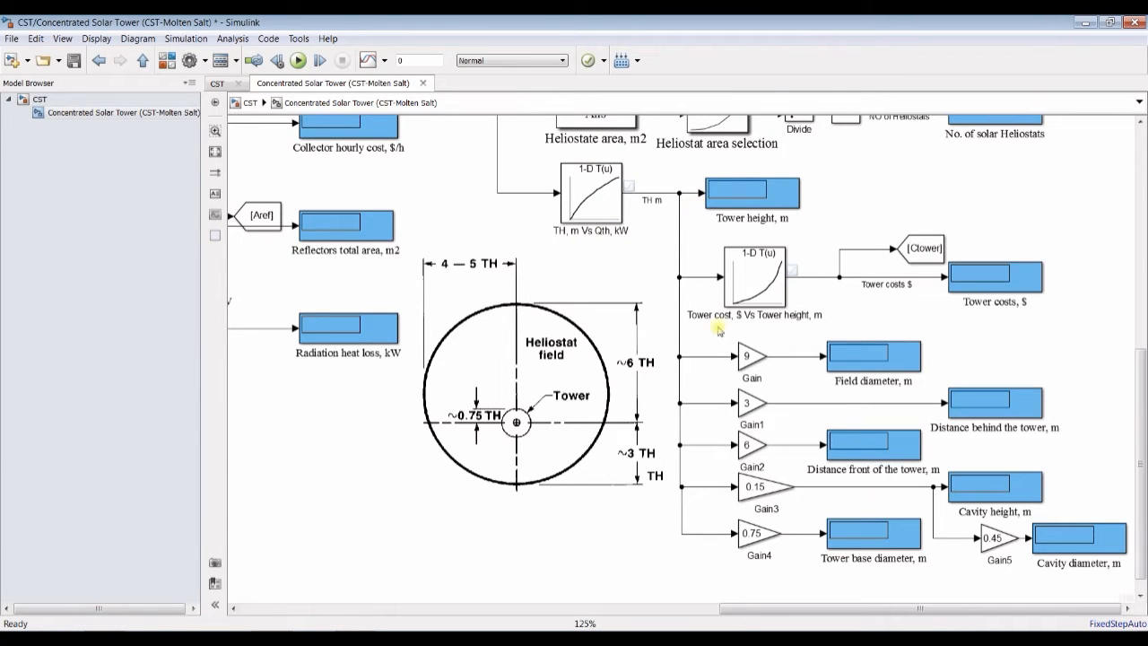
{"action": "left_click", "coordinate": [761, 378]}
{"action": "left_click", "coordinate": [590, 457]}
{"action": "left_click_drag", "start_coordinate": [897, 611], "coordinate": [476, 610]}
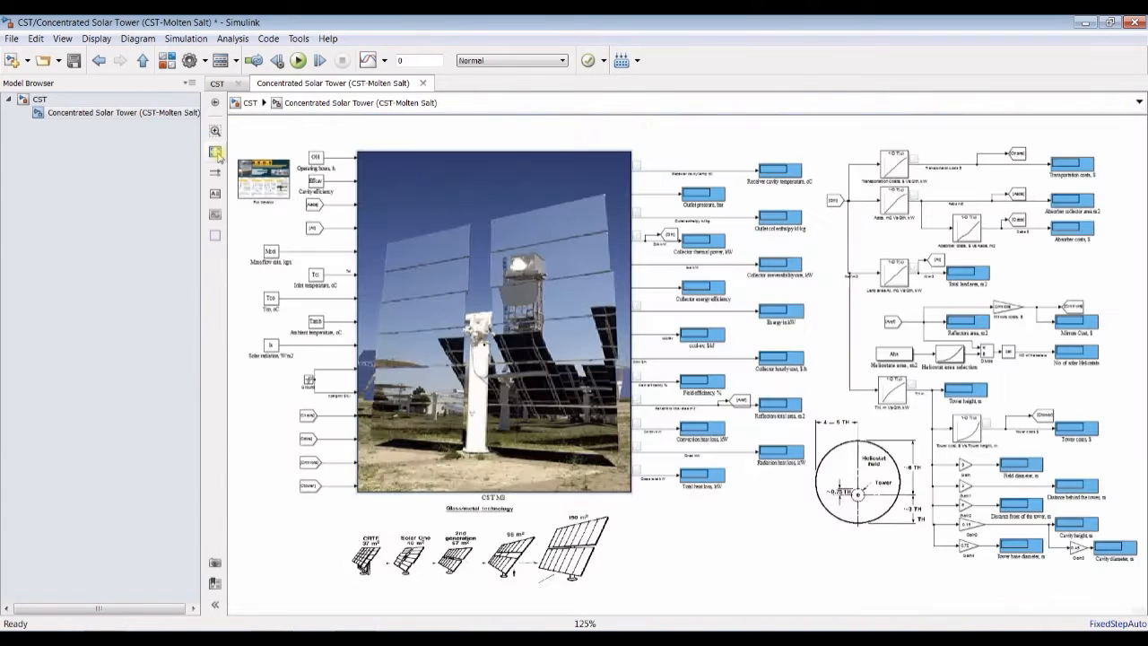
{"action": "left_click", "coordinate": [215, 151]}
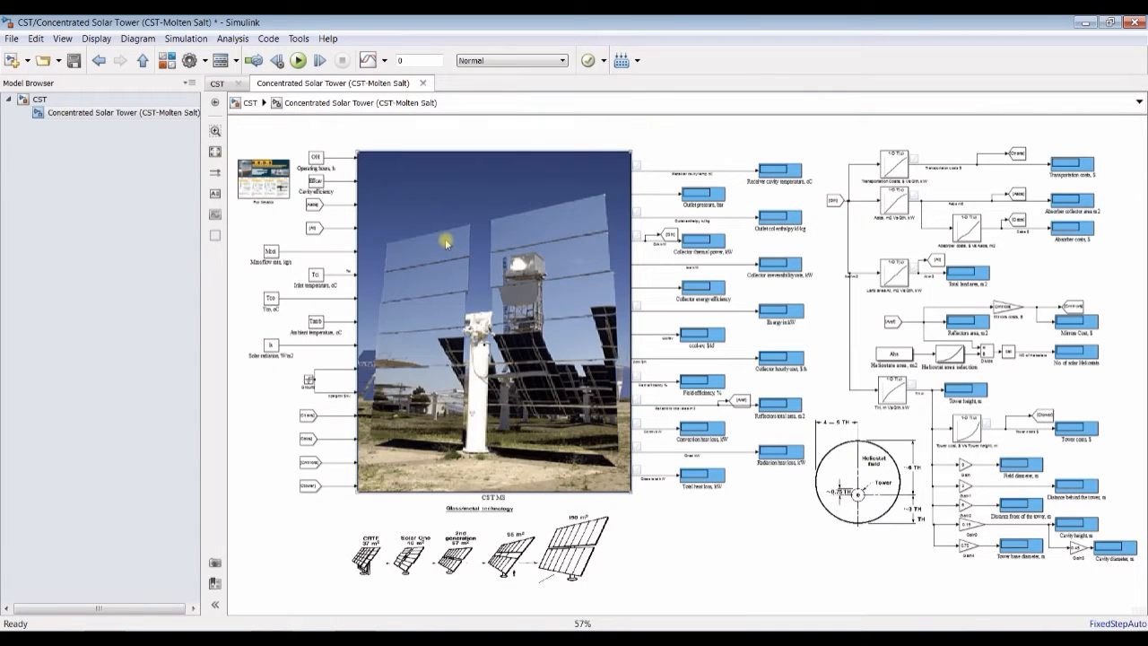
- Inspect the signal options of the CST MS block's receiver cavity temperature output, including its streaming setting
{"action": "scroll", "coordinate": [690, 169], "scroll_direction": "up", "scroll_amount": 3}
{"action": "scroll", "coordinate": [690, 169], "scroll_direction": "up", "scroll_amount": 2}
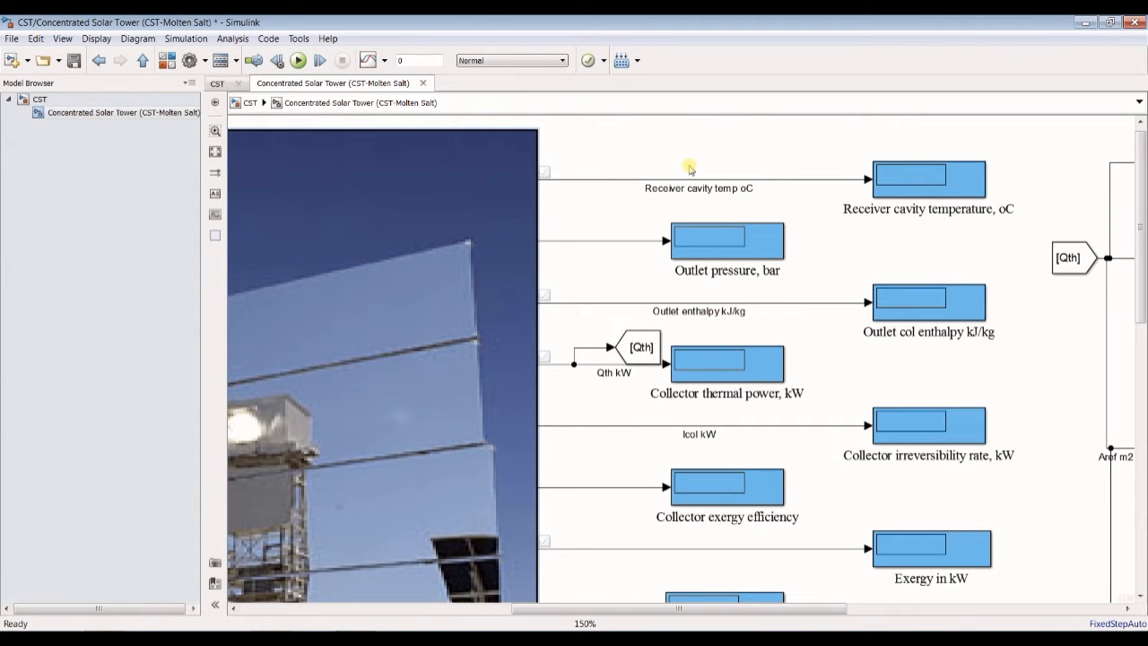
{"action": "left_click", "coordinate": [612, 180]}
{"action": "mouse_move", "coordinate": [613, 170]}
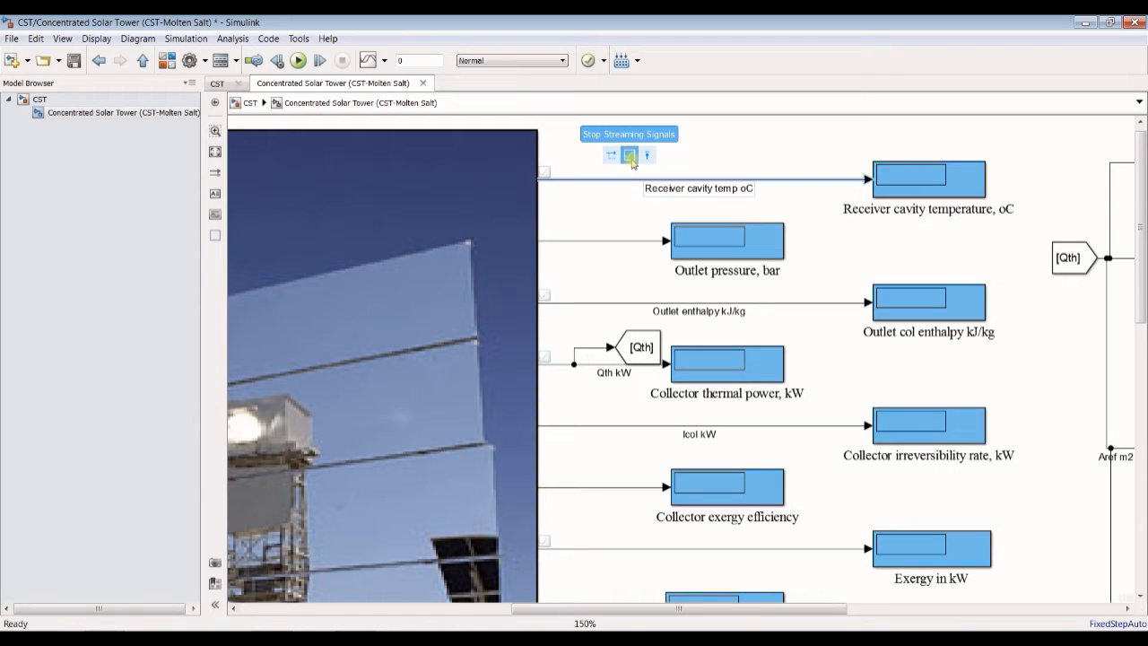
{"action": "left_click", "coordinate": [612, 213]}
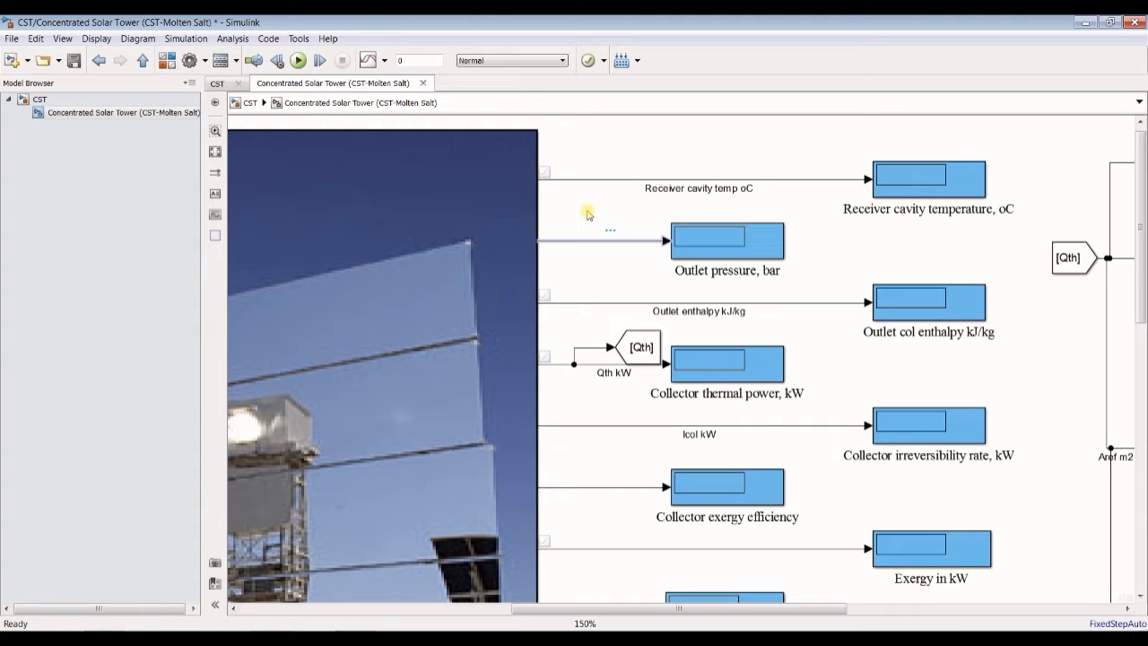
- Review the data streaming options available for the unnamed outlet pressure signal
{"action": "left_click", "coordinate": [384, 61]}
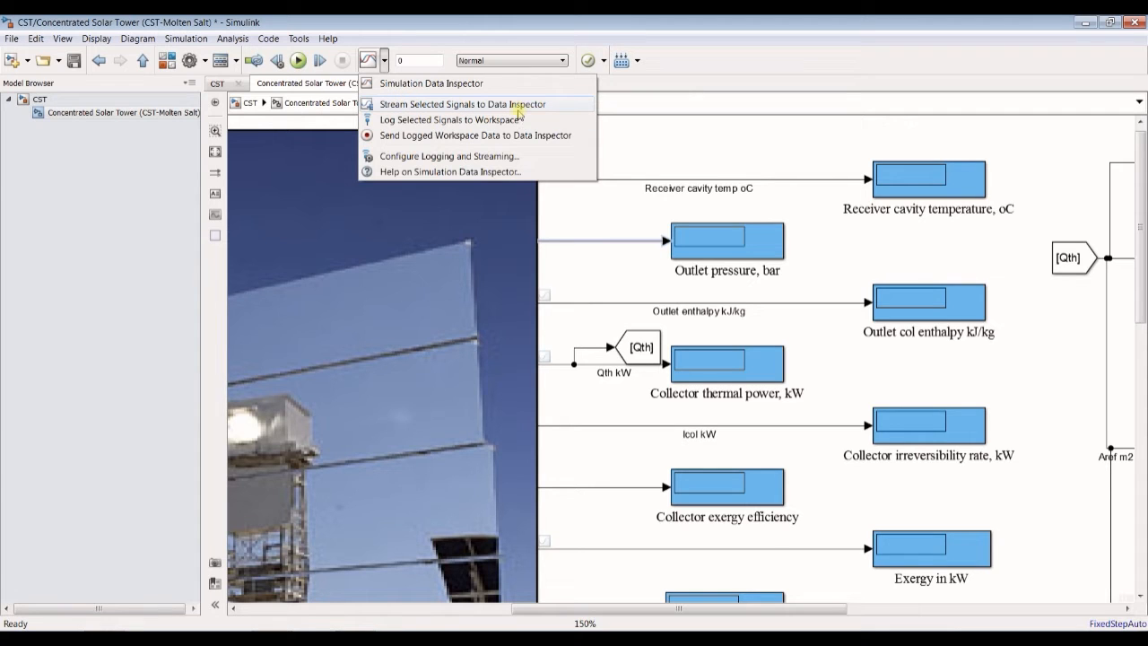
{"action": "left_click", "coordinate": [591, 219]}
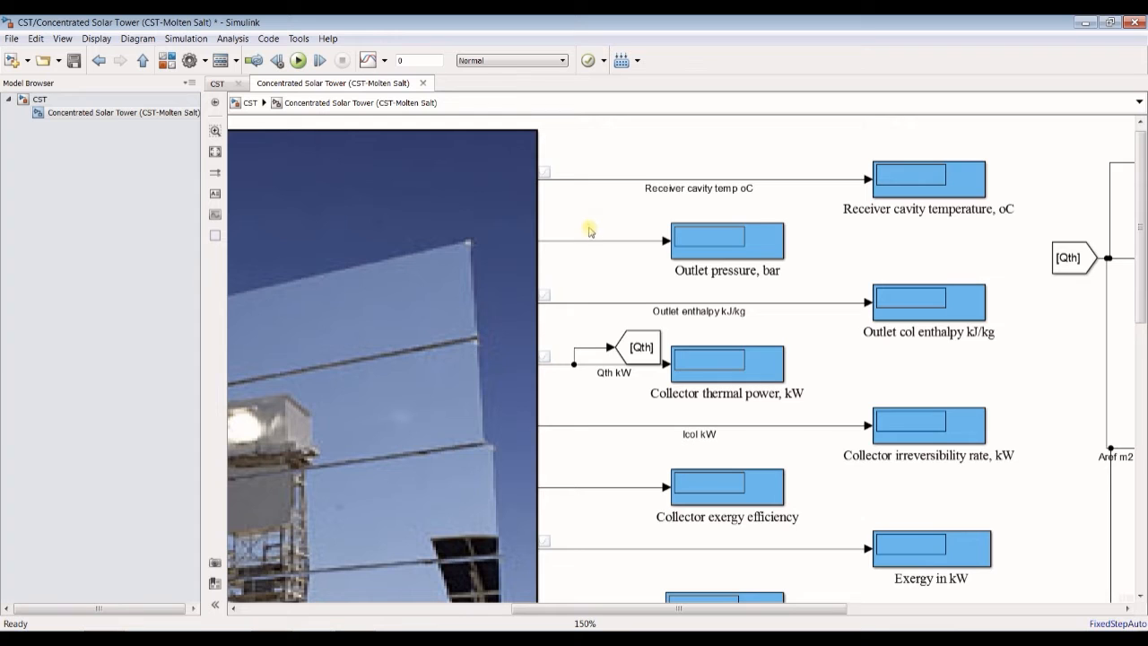
{"action": "left_click", "coordinate": [583, 241]}
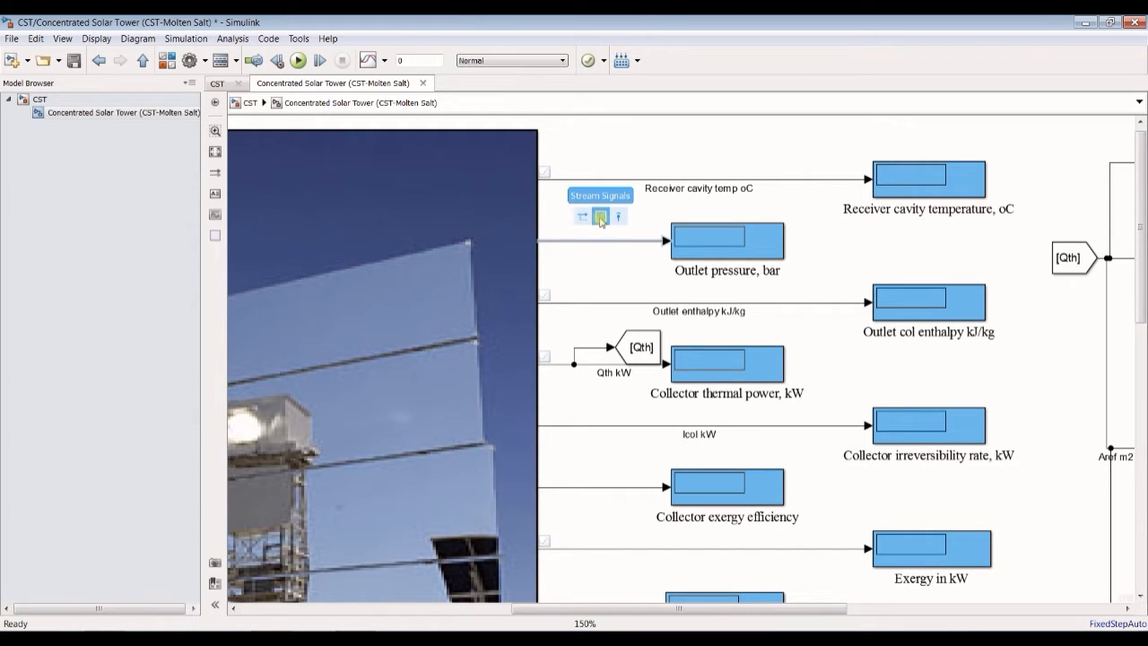
{"action": "left_click", "coordinate": [589, 272]}
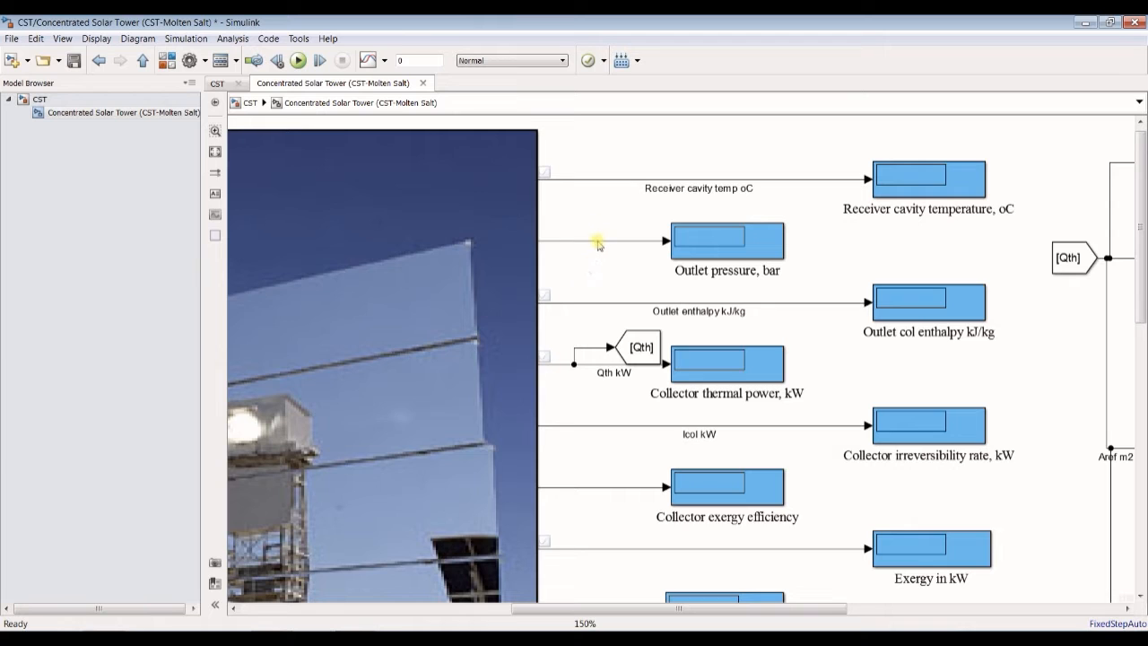
- Name the signal feeding the outlet pressure display "Outlet pressure bar" and enable streaming for it
{"action": "left_click", "coordinate": [597, 241]}
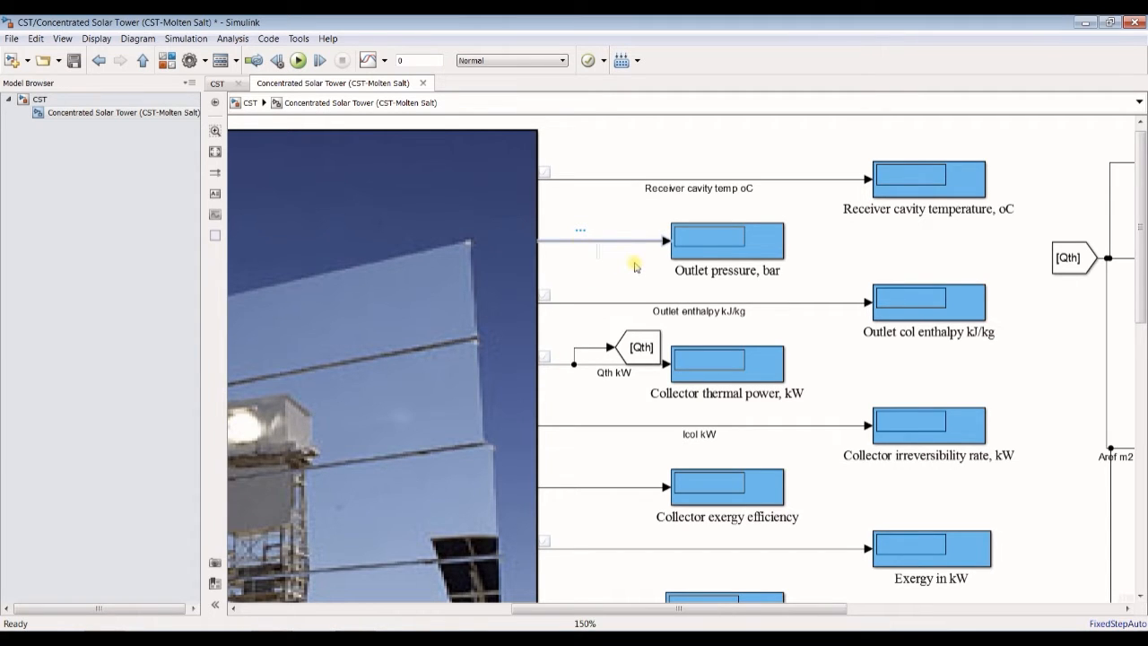
{"action": "type", "text": "Outlet pressure bar"}
{"action": "left_click", "coordinate": [633, 291]}
{"action": "left_click", "coordinate": [598, 242]}
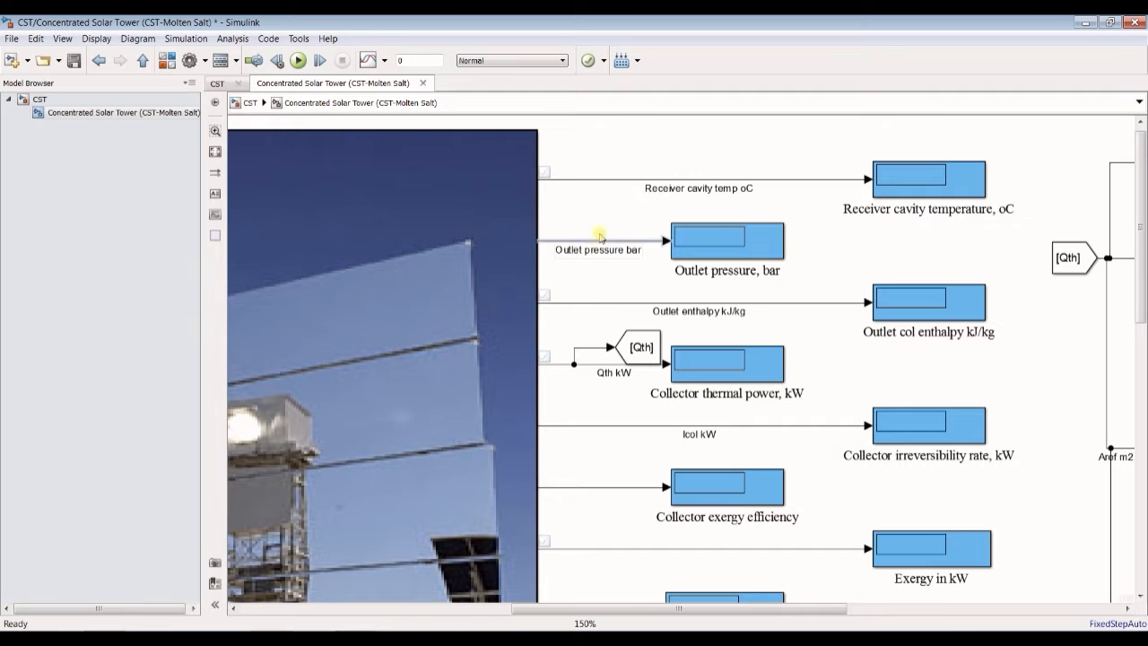
{"action": "mouse_move", "coordinate": [597, 231]}
{"action": "left_click", "coordinate": [615, 218]}
- Stream the Icol kW and collector exergy efficiency signals together to the Data Inspector and check their streaming badges
{"action": "scroll", "coordinate": [1141, 311], "scroll_direction": "down", "scroll_amount": 3}
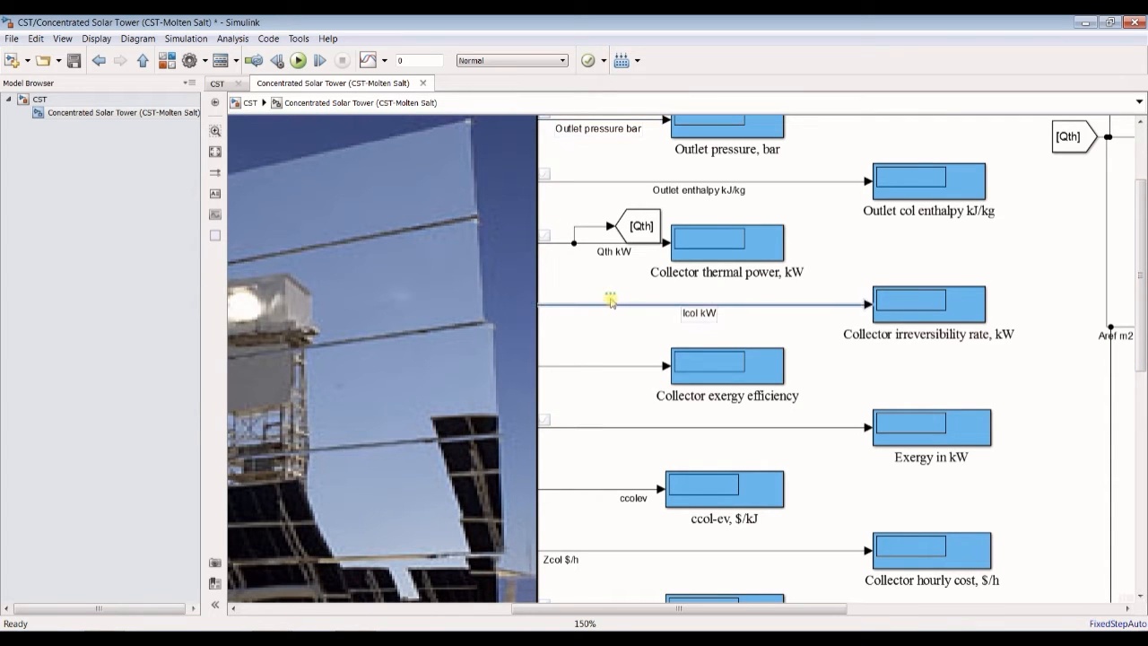
{"action": "left_click_drag", "start_coordinate": [601, 319], "coordinate": [602, 390]}
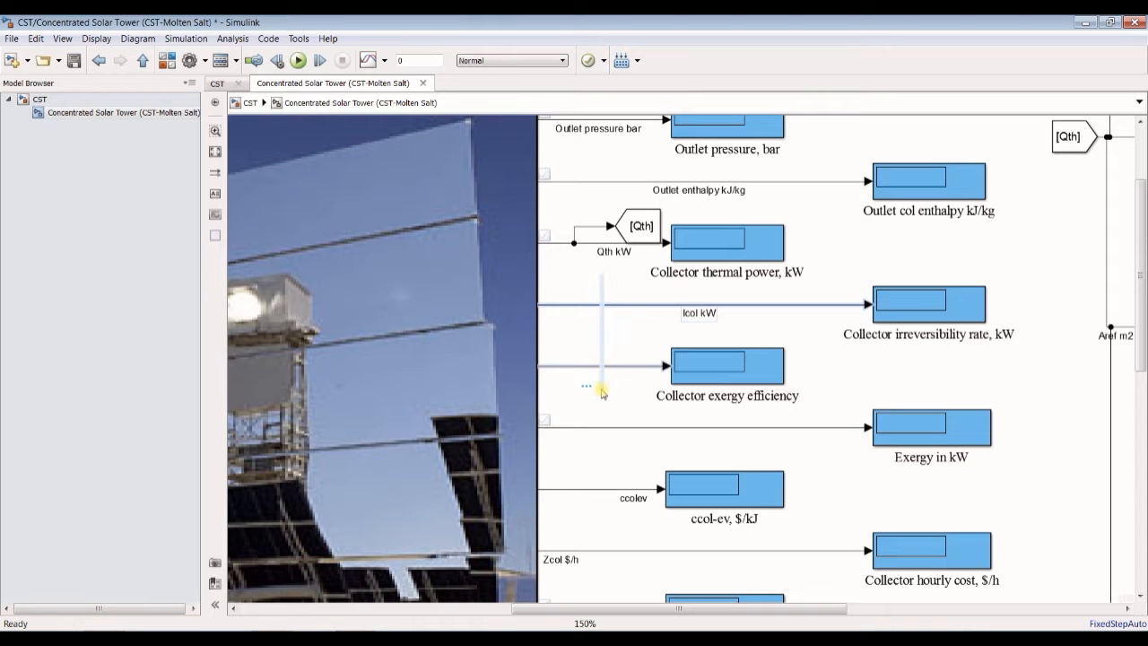
{"action": "left_click", "coordinate": [384, 61]}
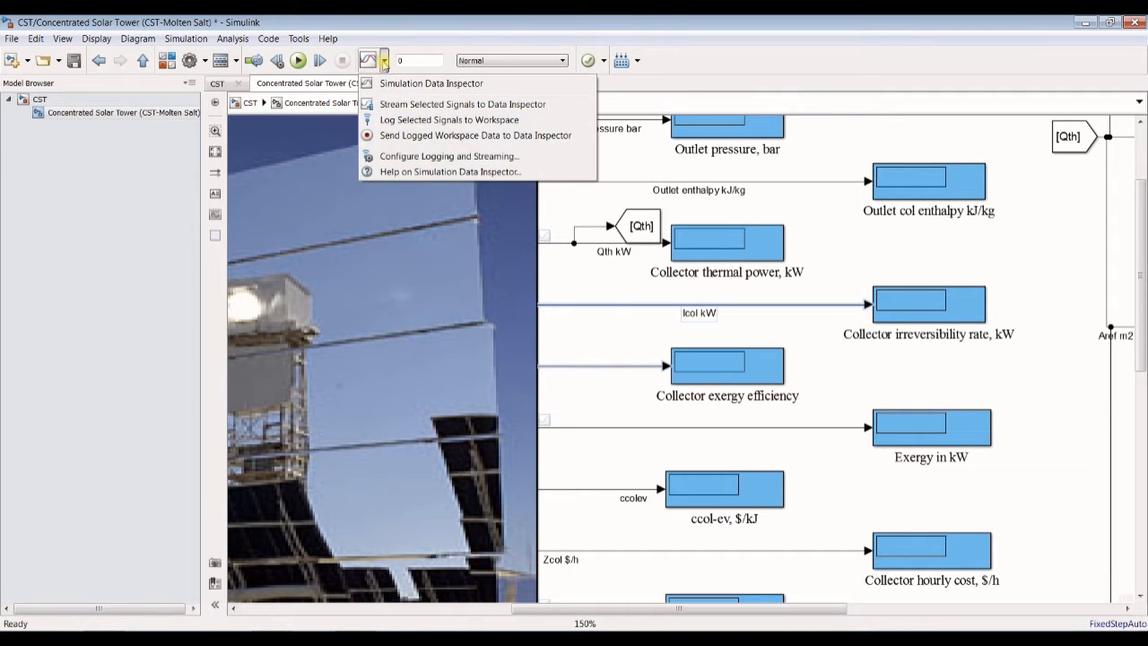
{"action": "left_click", "coordinate": [415, 106]}
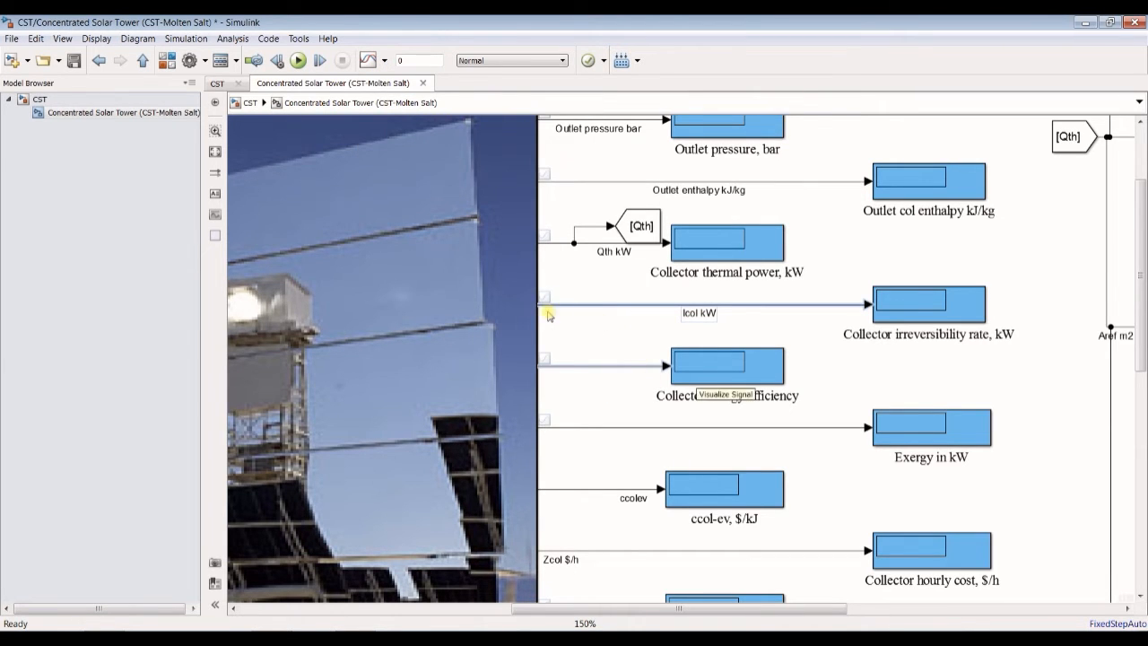
{"action": "scroll", "coordinate": [547, 312], "scroll_direction": "up", "scroll_amount": 4}
{"action": "scroll", "coordinate": [537, 302], "scroll_direction": "up", "scroll_amount": 4}
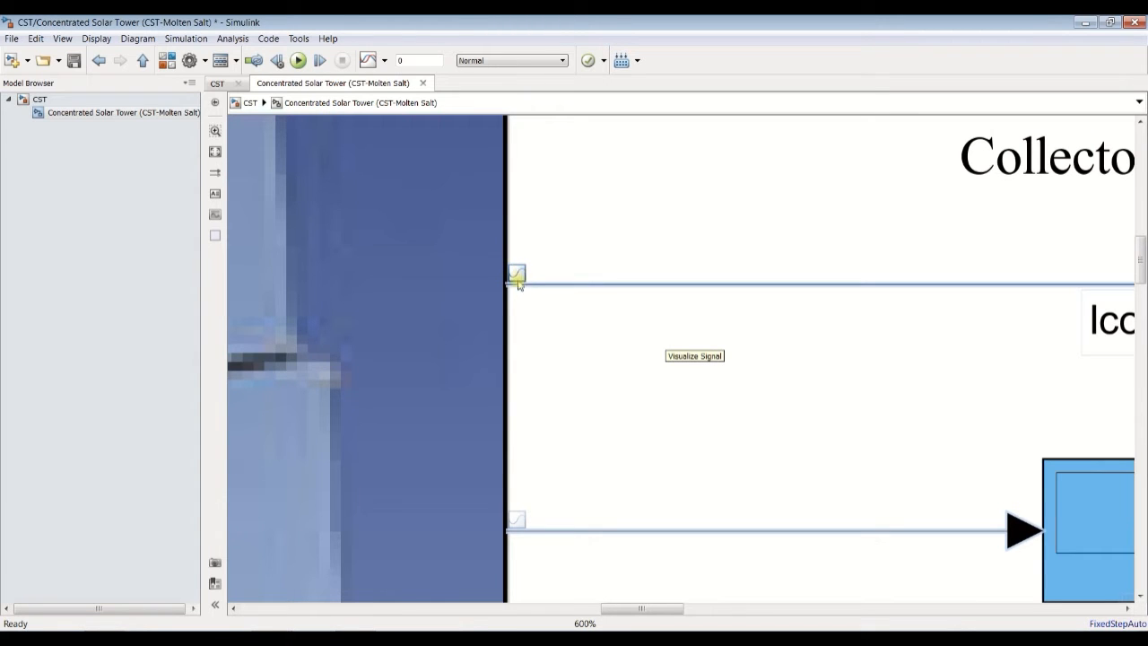
{"action": "scroll", "coordinate": [519, 274], "scroll_direction": "down", "scroll_amount": 5}
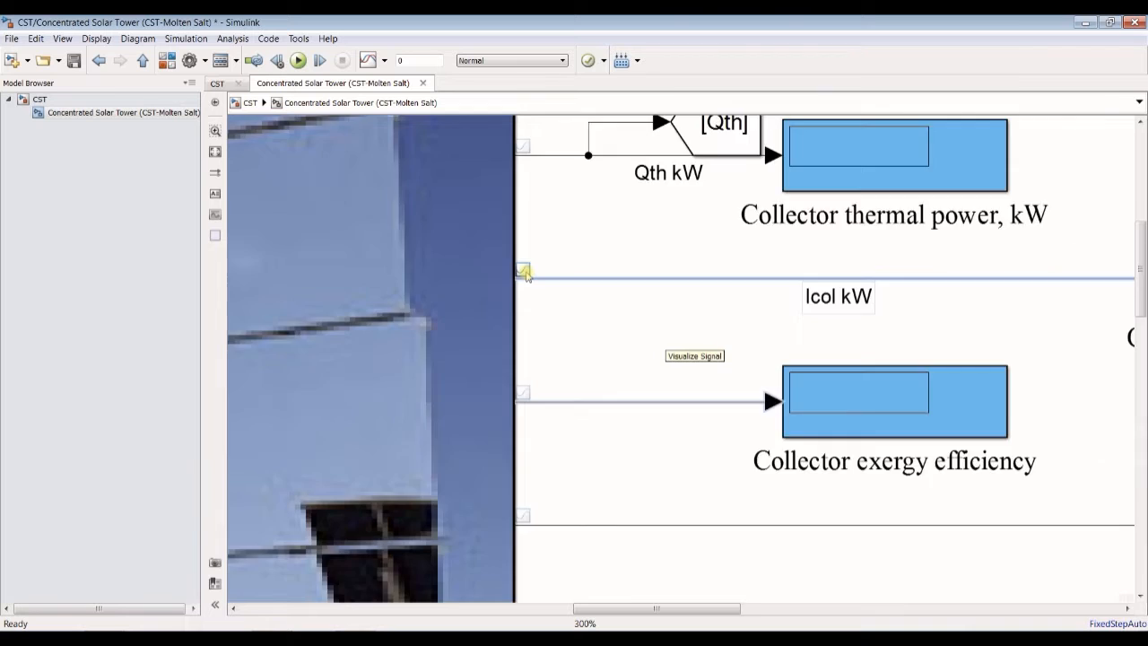
{"action": "left_click", "coordinate": [606, 307]}
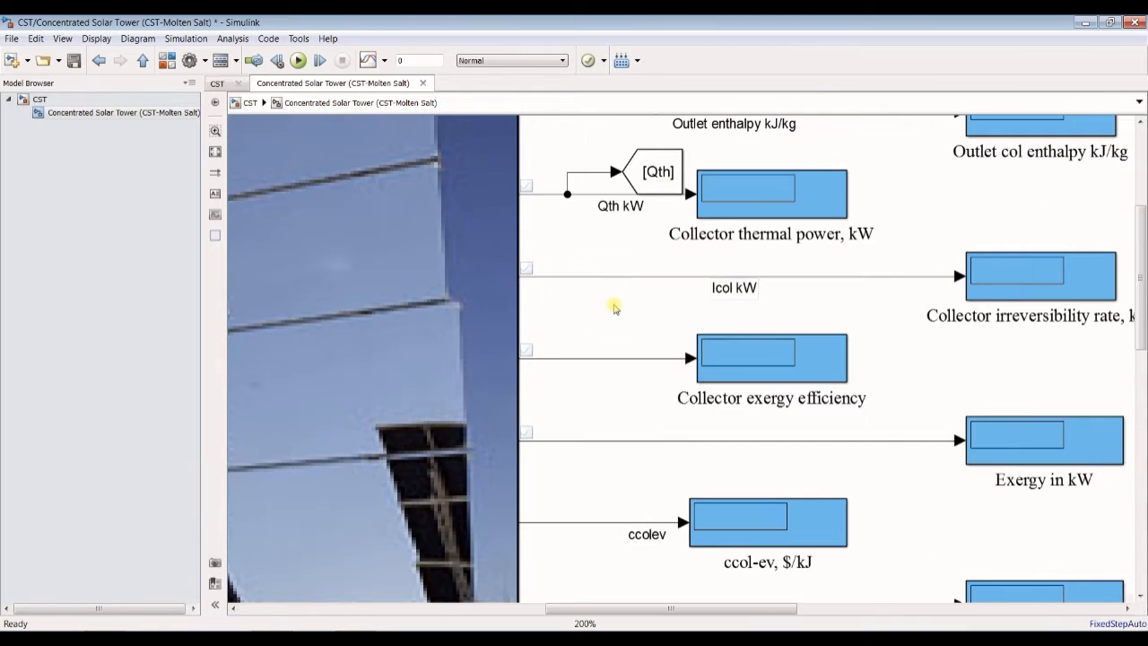
- Name the signal feeding the collector exergy efficiency display "Exergy efficiency"
{"action": "left_click", "coordinate": [599, 359]}
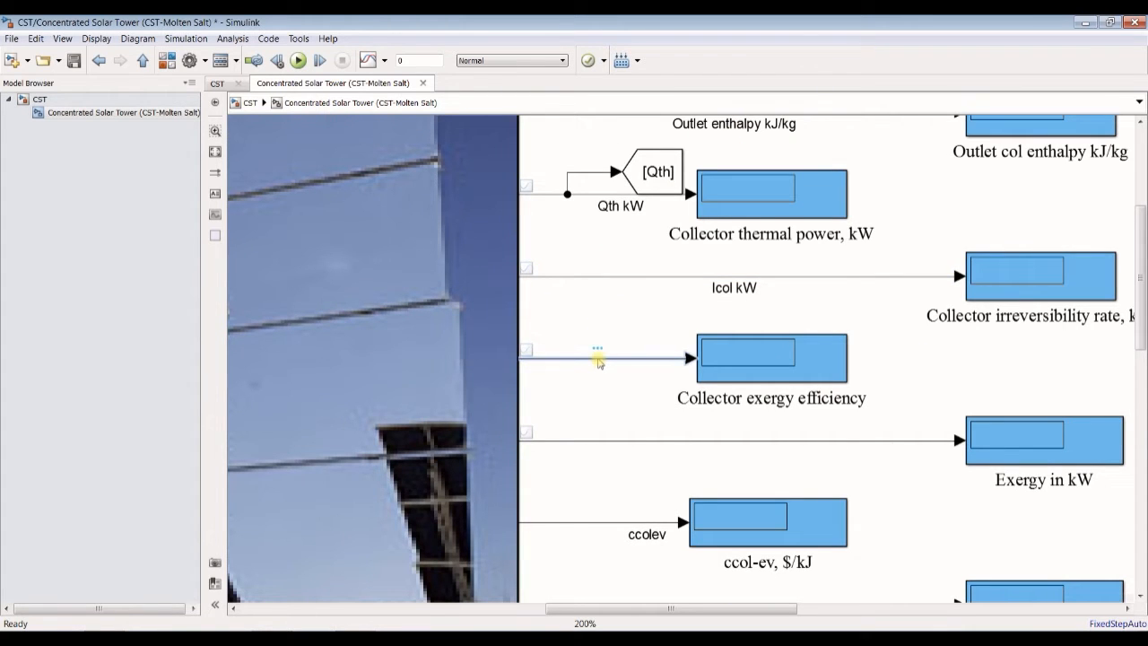
{"action": "type", "text": "Exergy"}
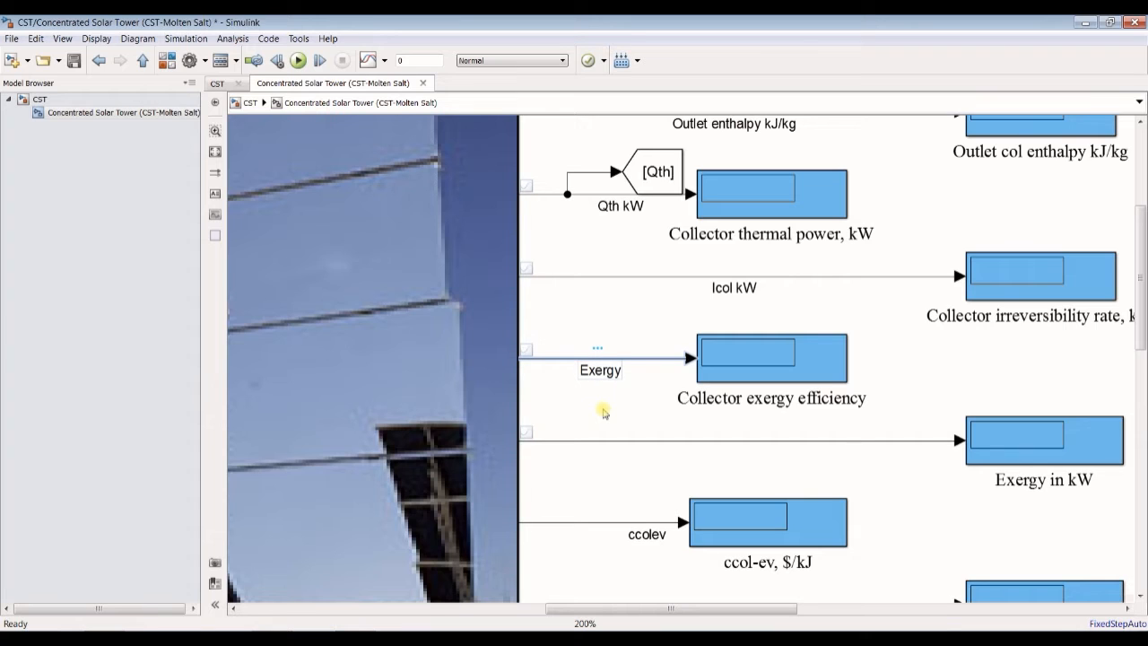
{"action": "type", "text": " efficie"}
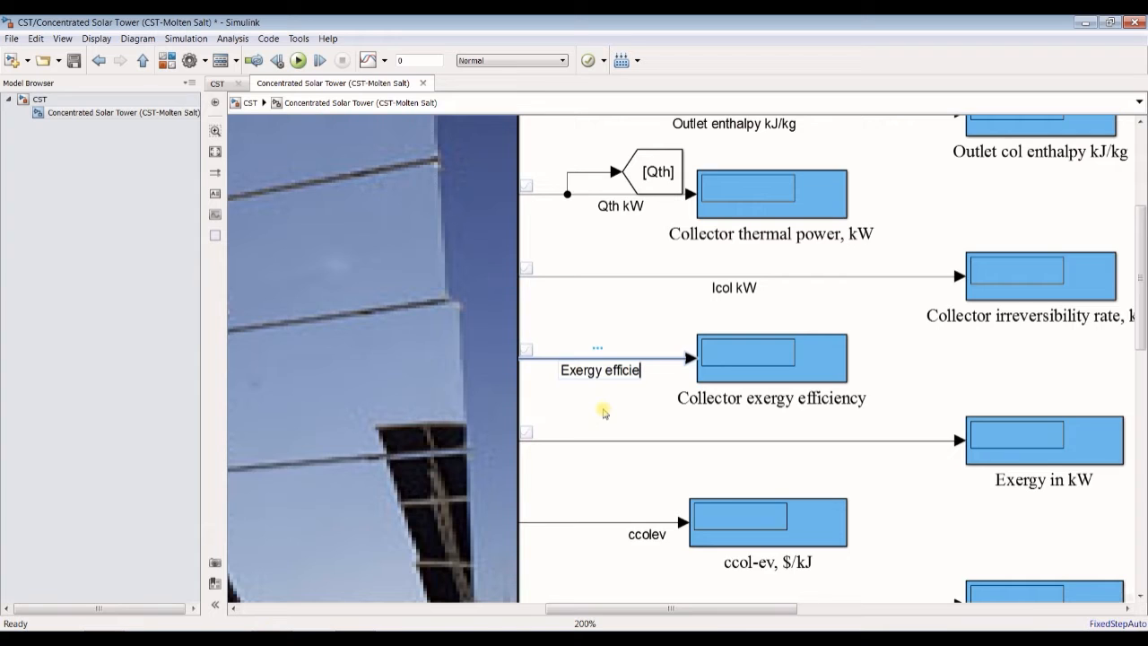
{"action": "key", "text": "BackSpace"}
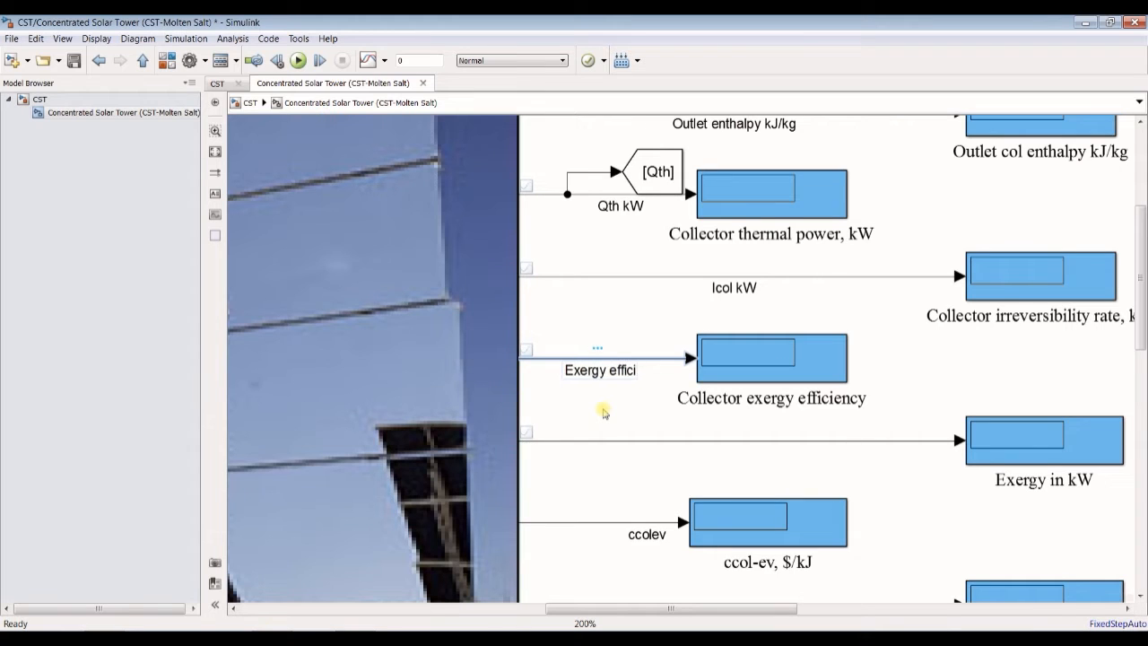
{"action": "type", "text": "ency"}
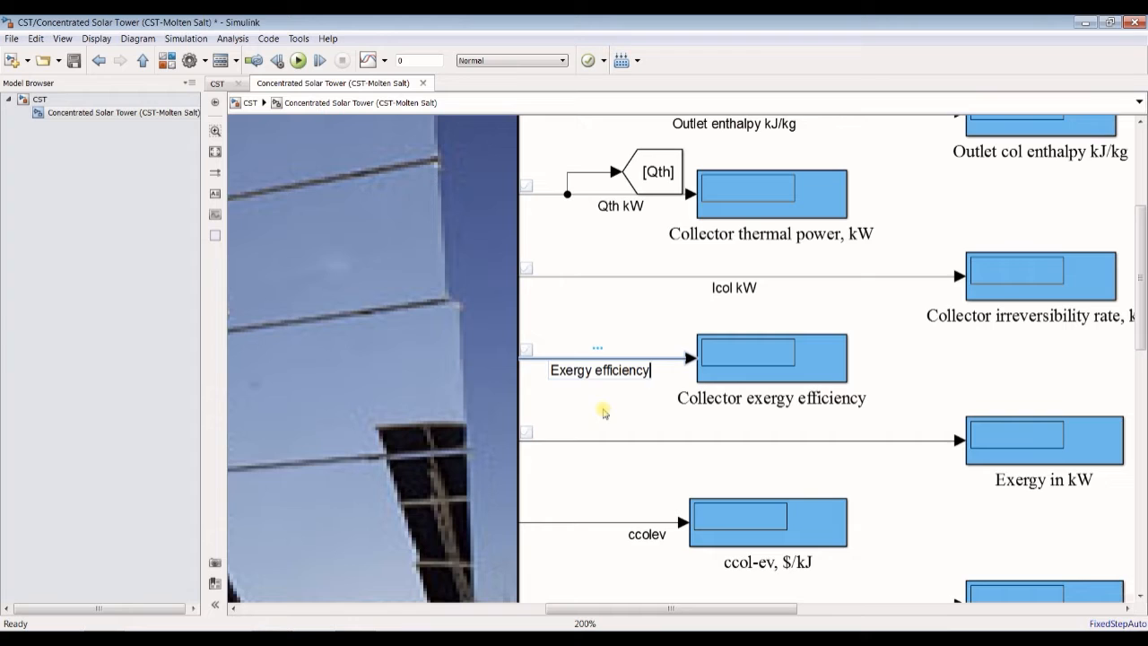
{"action": "left_click", "coordinate": [583, 408]}
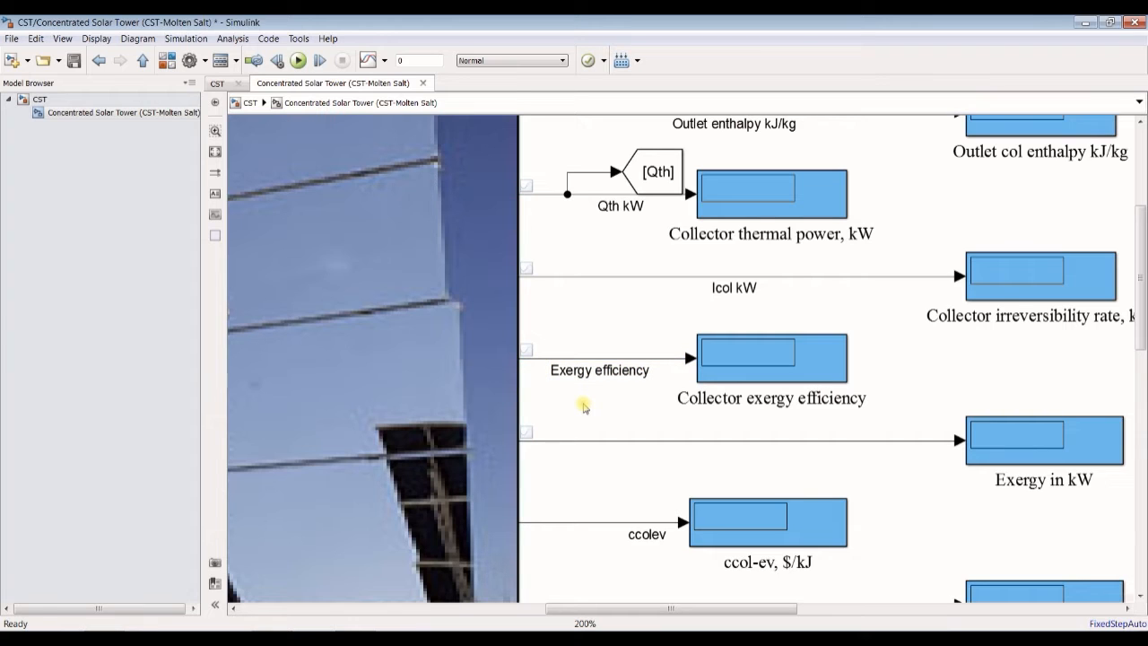
- Name the signal feeding the Exergy in kW display "Exergy inlet kW"
{"action": "left_click", "coordinate": [643, 440]}
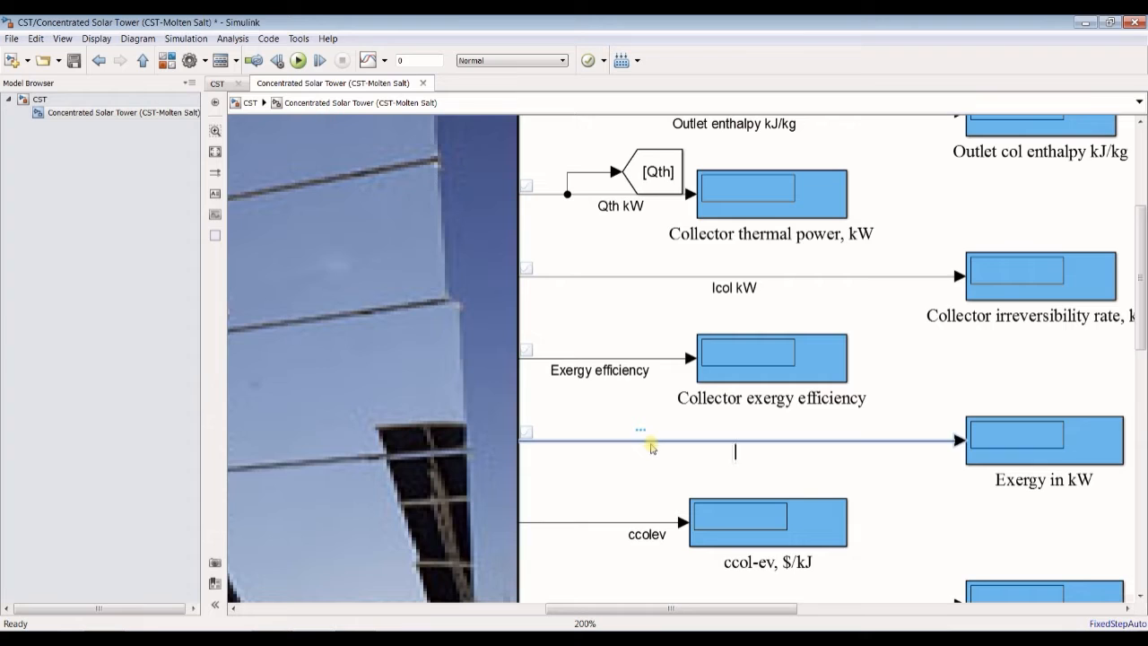
{"action": "type", "text": "Exergy inle"}
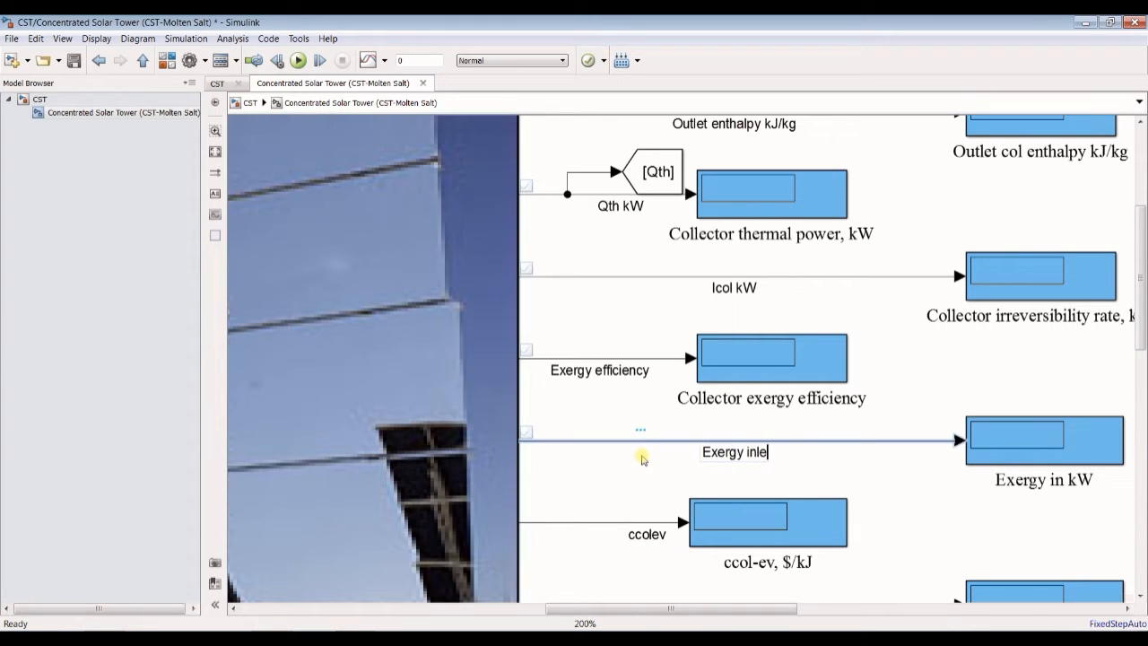
{"action": "type", "text": "t kW"}
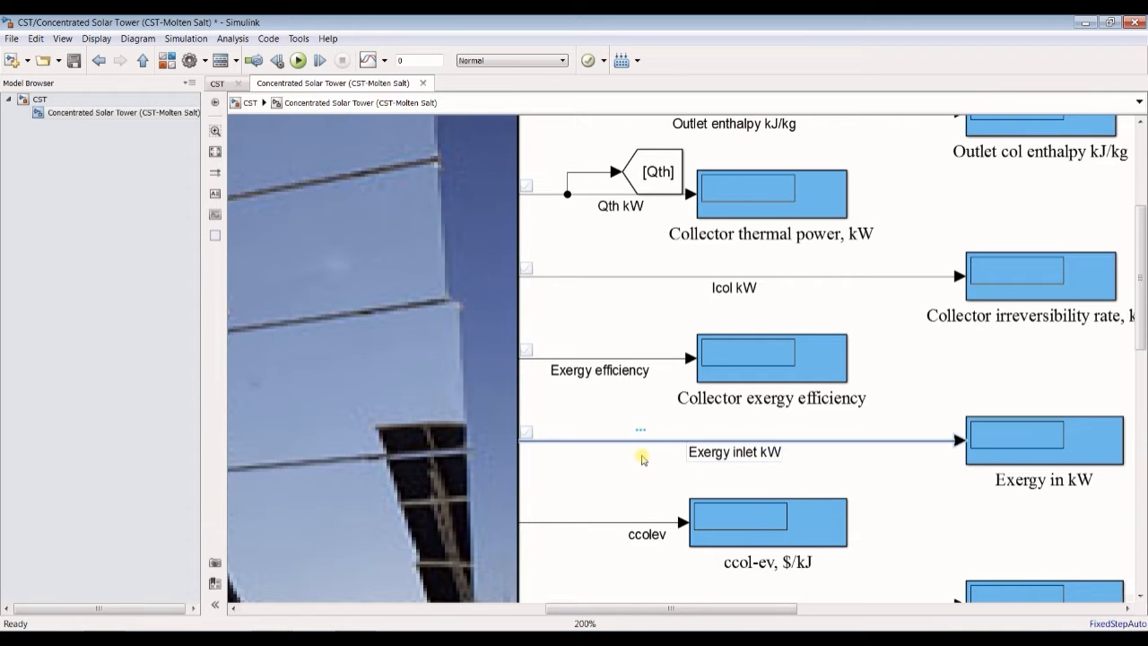
- Open the Model Explorer and list the data of the CST MS function inside the Concentrated Solar Tower subsystem
{"action": "left_click_drag", "start_coordinate": [1141, 259], "coordinate": [1138, 426]}
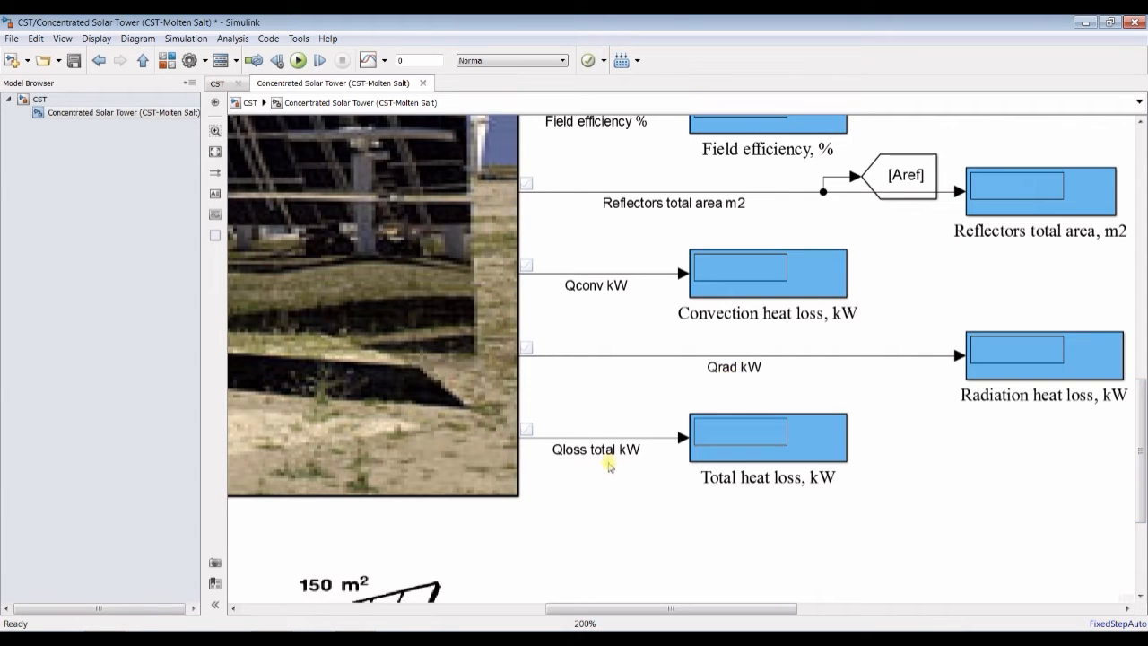
{"action": "left_click", "coordinate": [216, 152]}
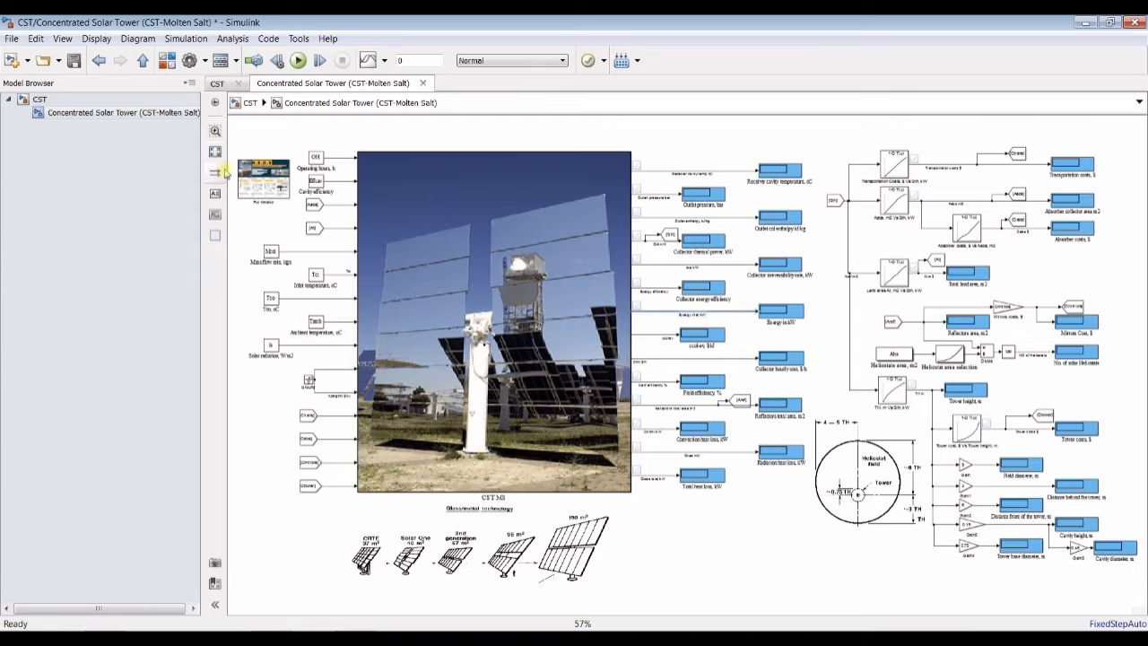
{"action": "left_click", "coordinate": [487, 202]}
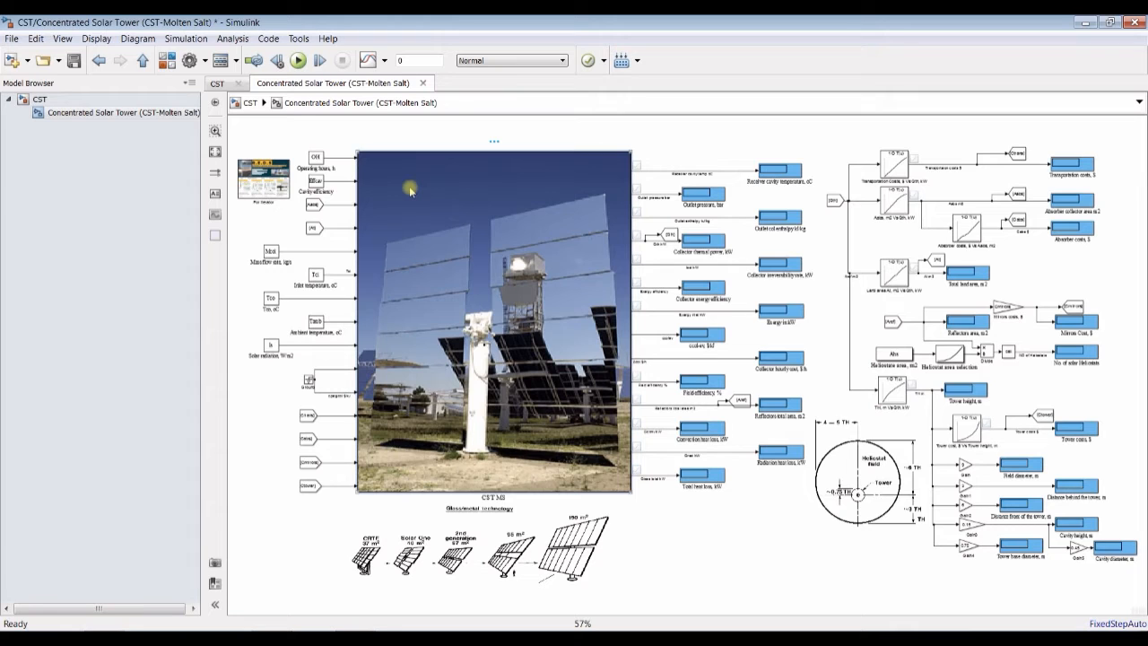
{"action": "left_click", "coordinate": [221, 62]}
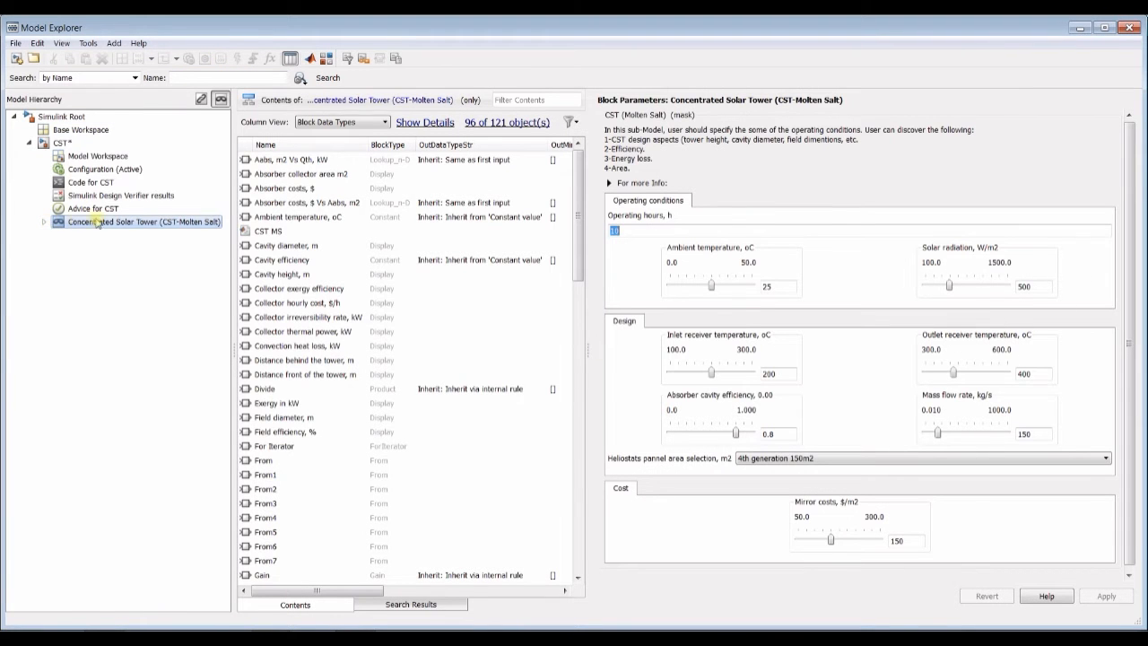
{"action": "left_click", "coordinate": [44, 222]}
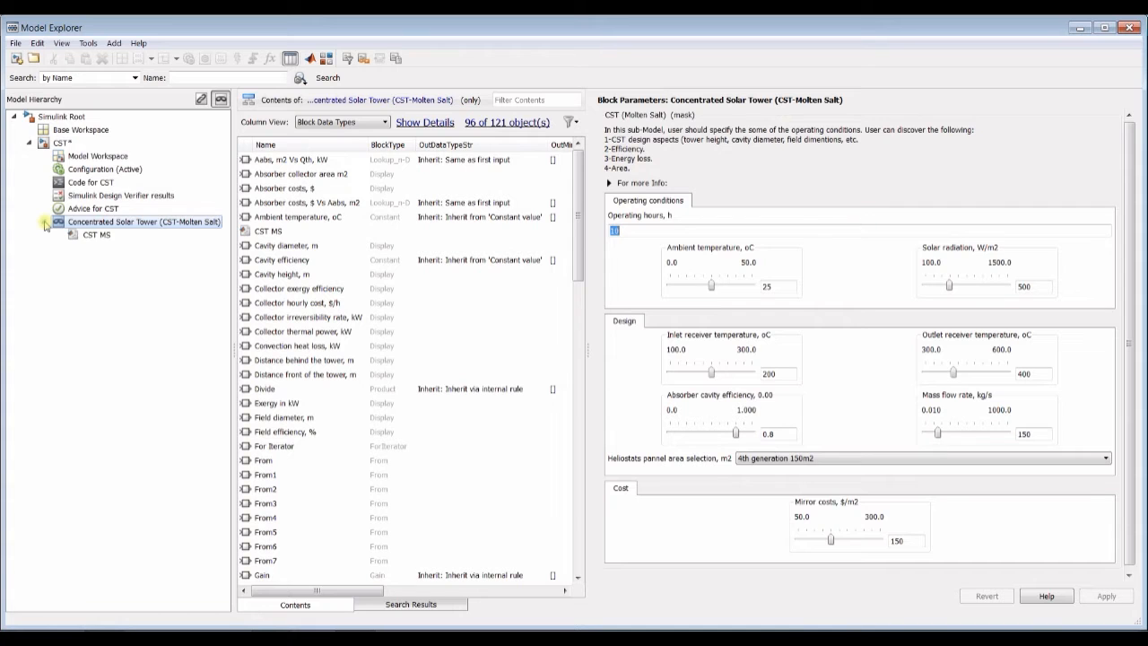
{"action": "left_click", "coordinate": [94, 236]}
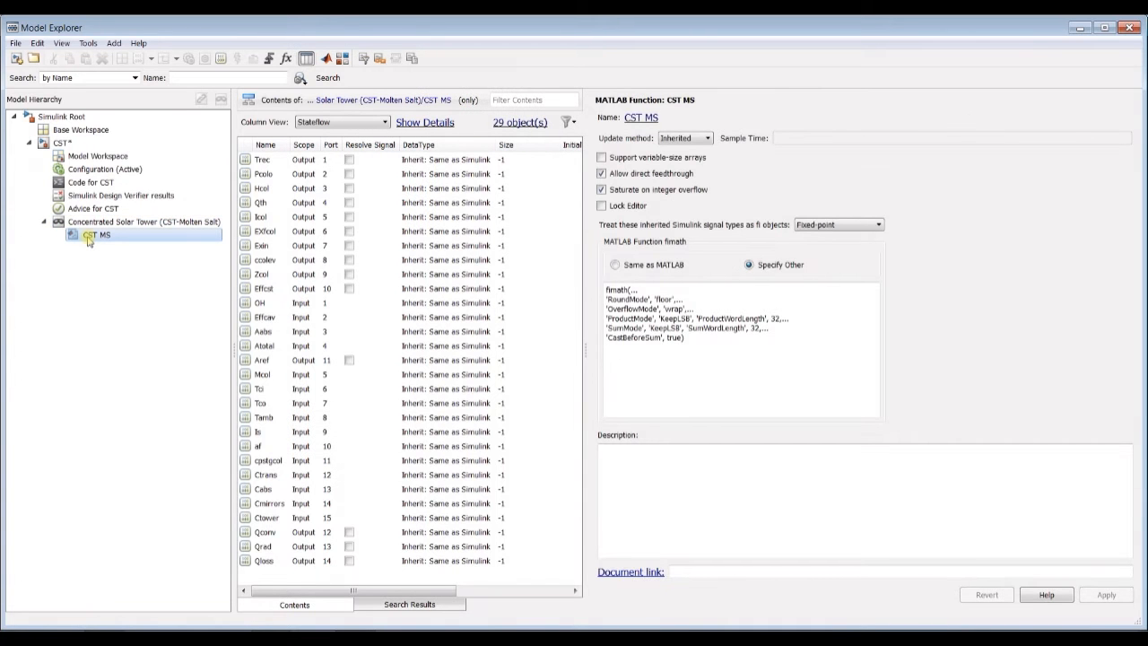
- Set the final values of the outputs Trec, Pcolo, Hcol and Qth to be saved to the base workspace
{"action": "left_click", "coordinate": [260, 160]}
{"action": "left_click", "coordinate": [664, 118]}
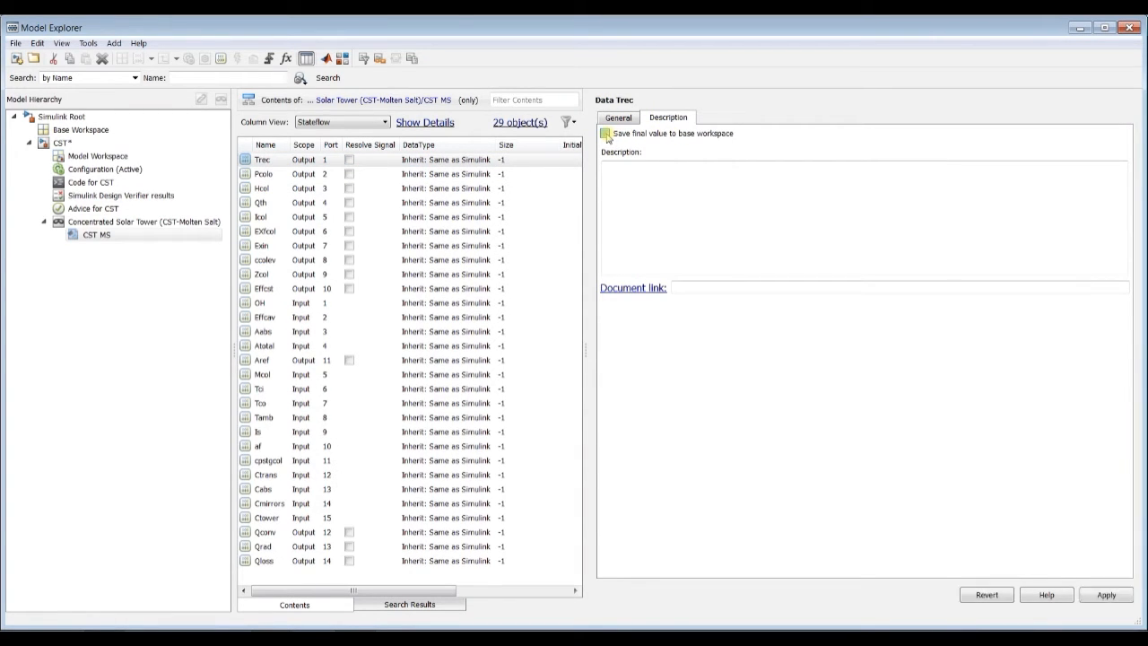
{"action": "left_click", "coordinate": [274, 177]}
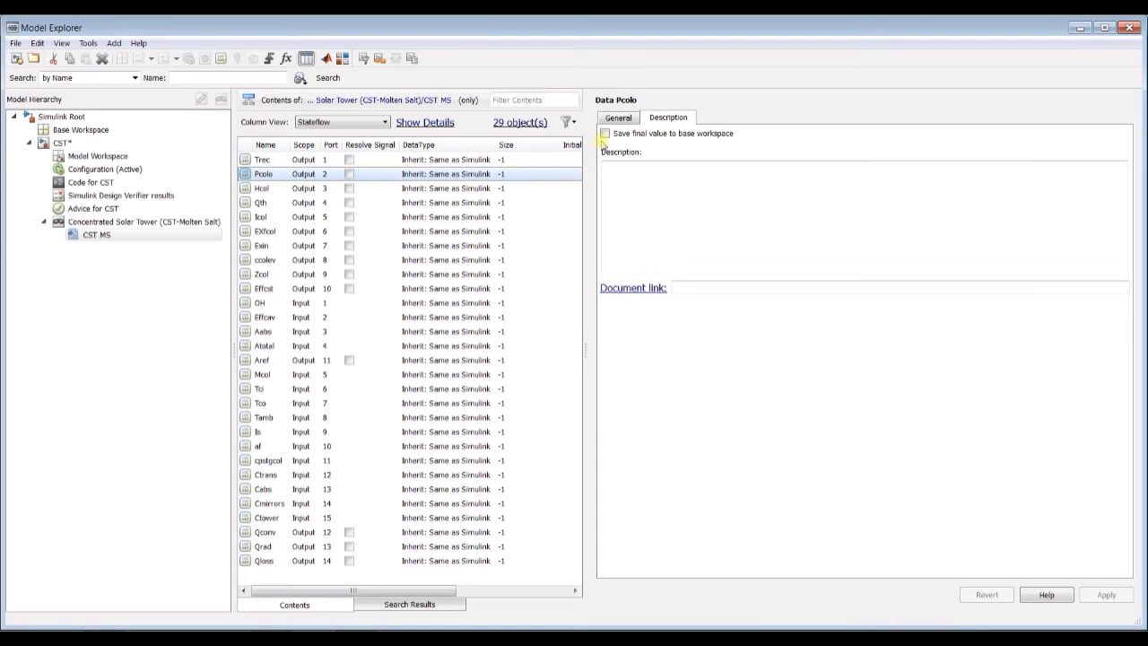
{"action": "left_click", "coordinate": [261, 190]}
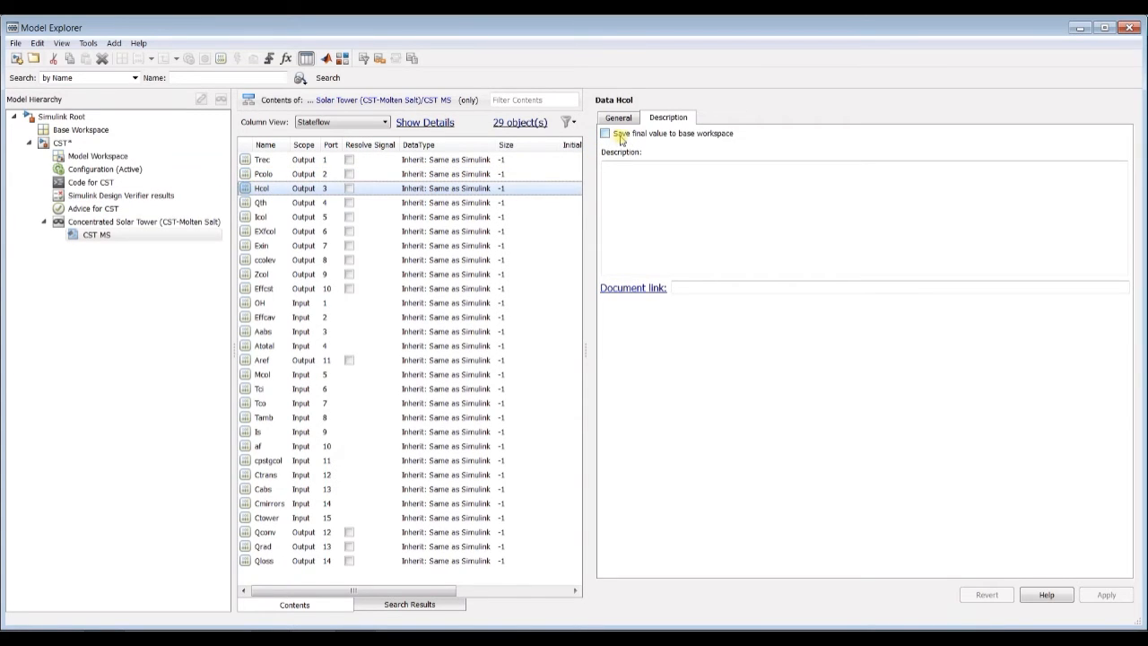
{"action": "left_click", "coordinate": [606, 134]}
{"action": "left_click", "coordinate": [255, 203]}
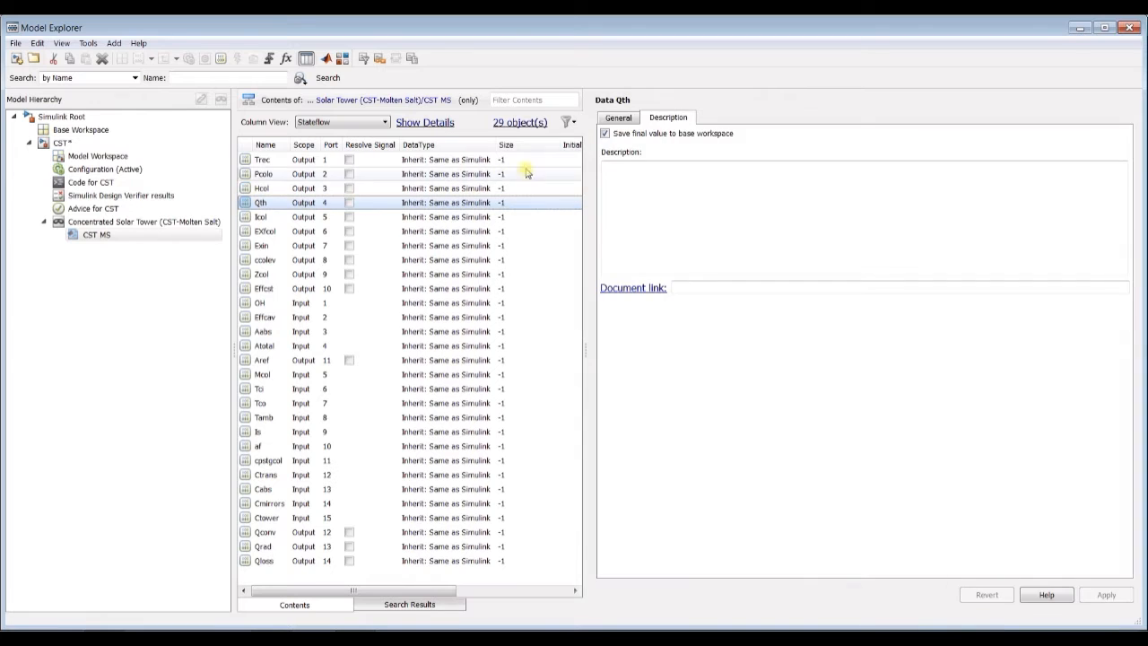
- Enable saving the final value to the base workspace for the outputs EXfcol and Effcst
{"action": "left_click", "coordinate": [259, 246]}
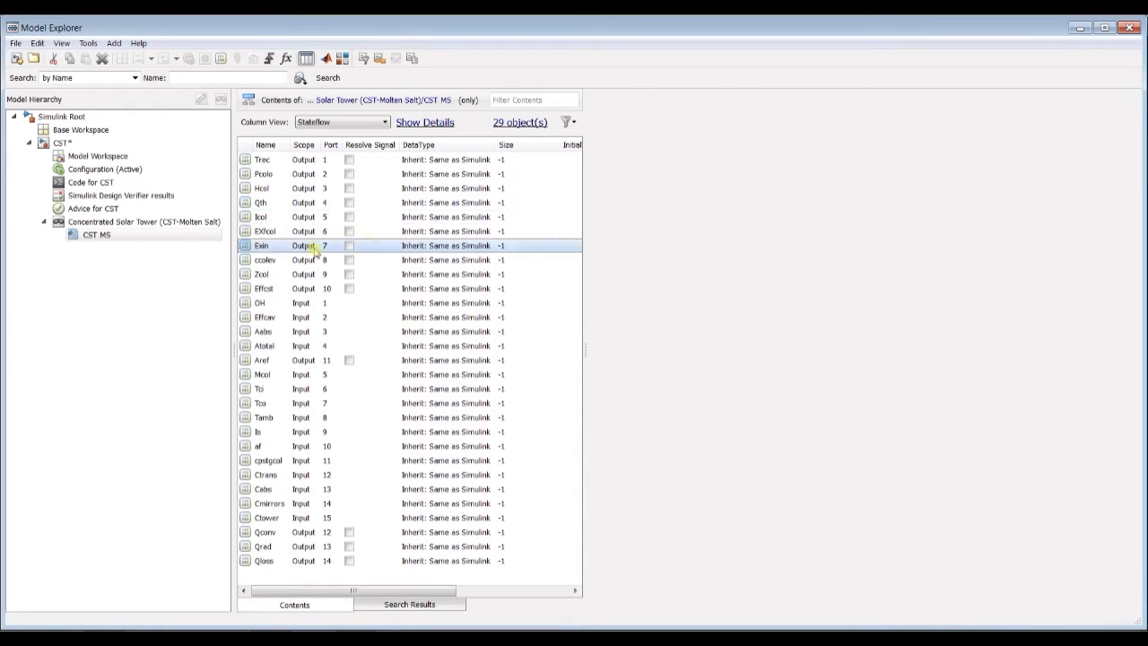
{"action": "left_click", "coordinate": [259, 232]}
{"action": "left_click", "coordinate": [605, 134]}
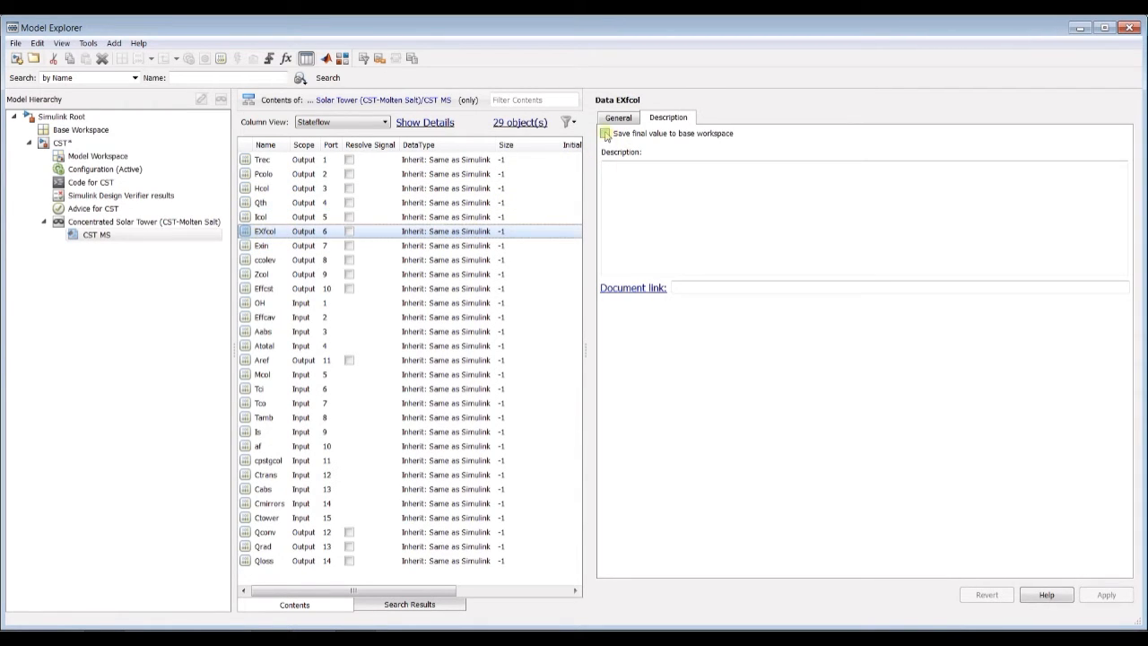
{"action": "left_click", "coordinate": [260, 289]}
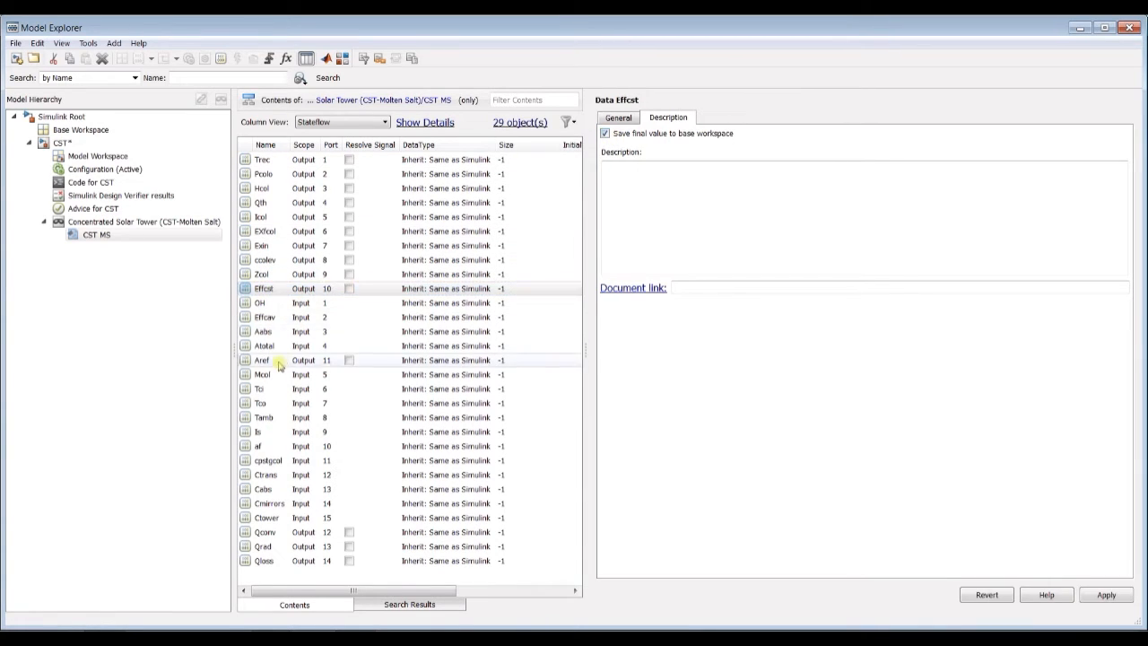
- Enable saving the final value to the base workspace for the inputs Tci and Mcol
{"action": "left_click", "coordinate": [269, 390]}
{"action": "left_click", "coordinate": [605, 133]}
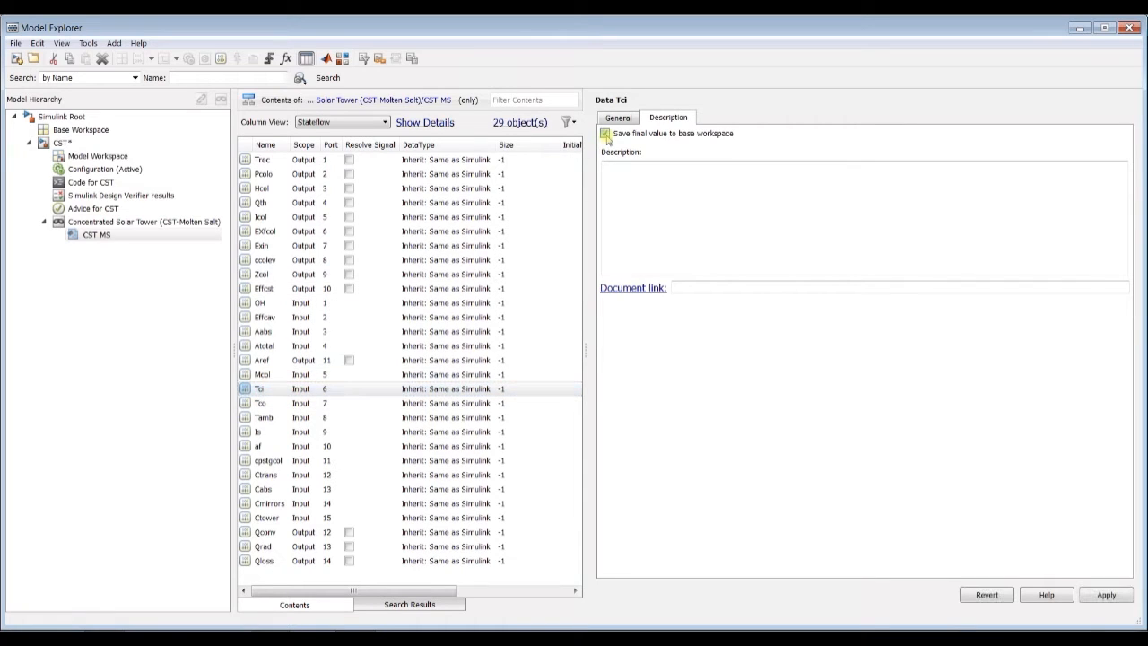
{"action": "left_click", "coordinate": [258, 389]}
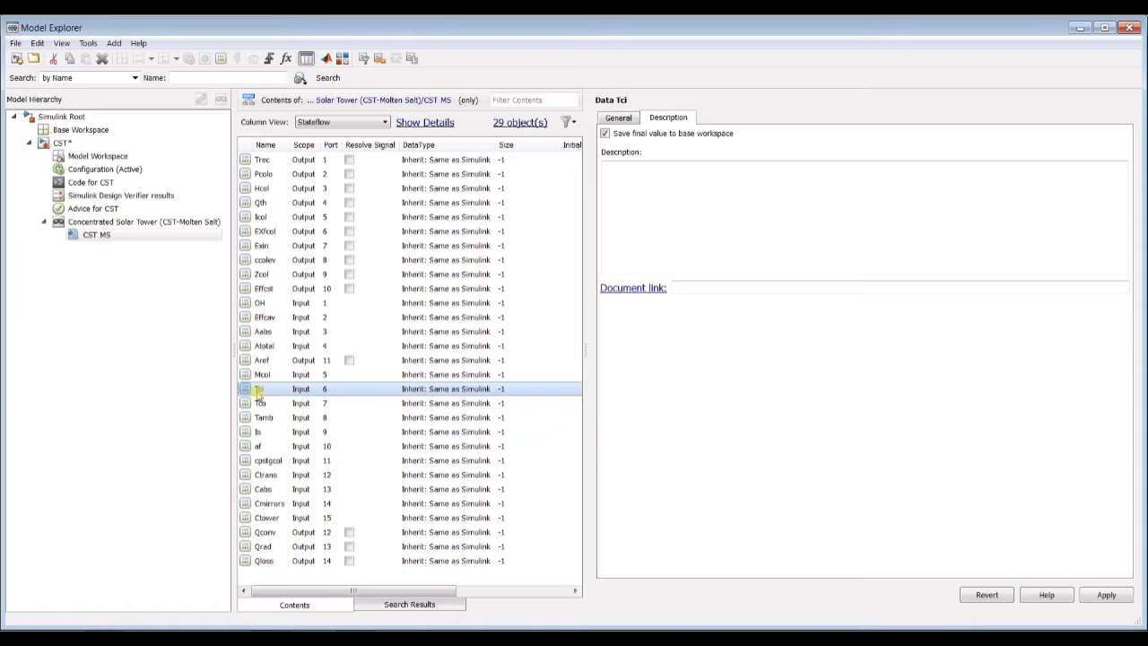
{"action": "left_click", "coordinate": [262, 375]}
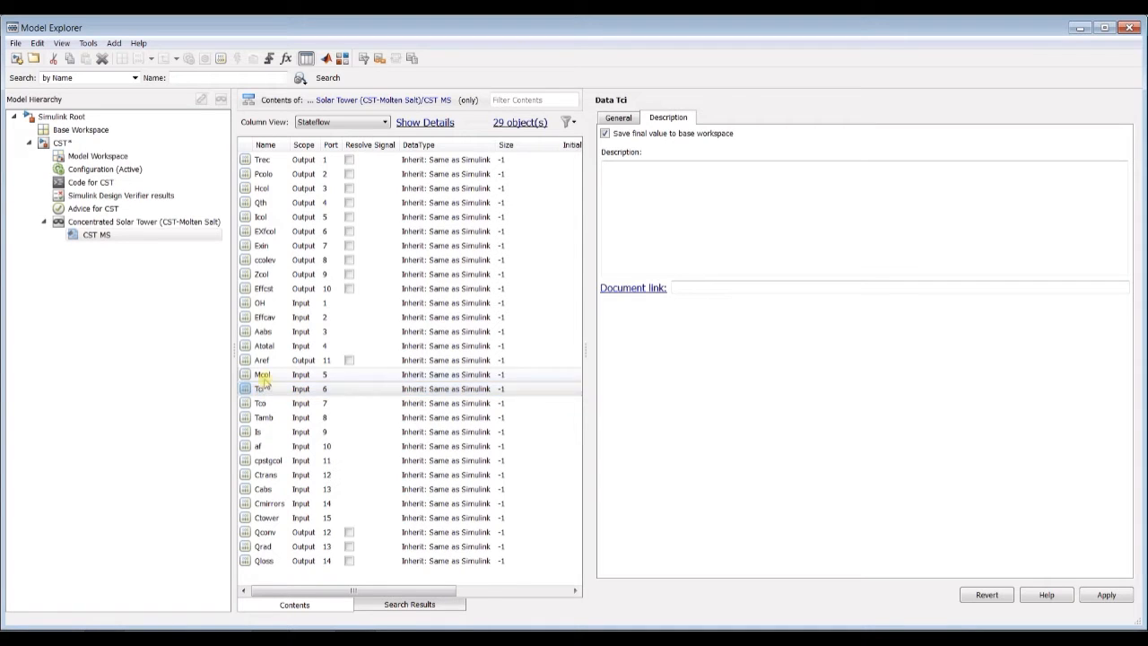
{"action": "left_click", "coordinate": [605, 133]}
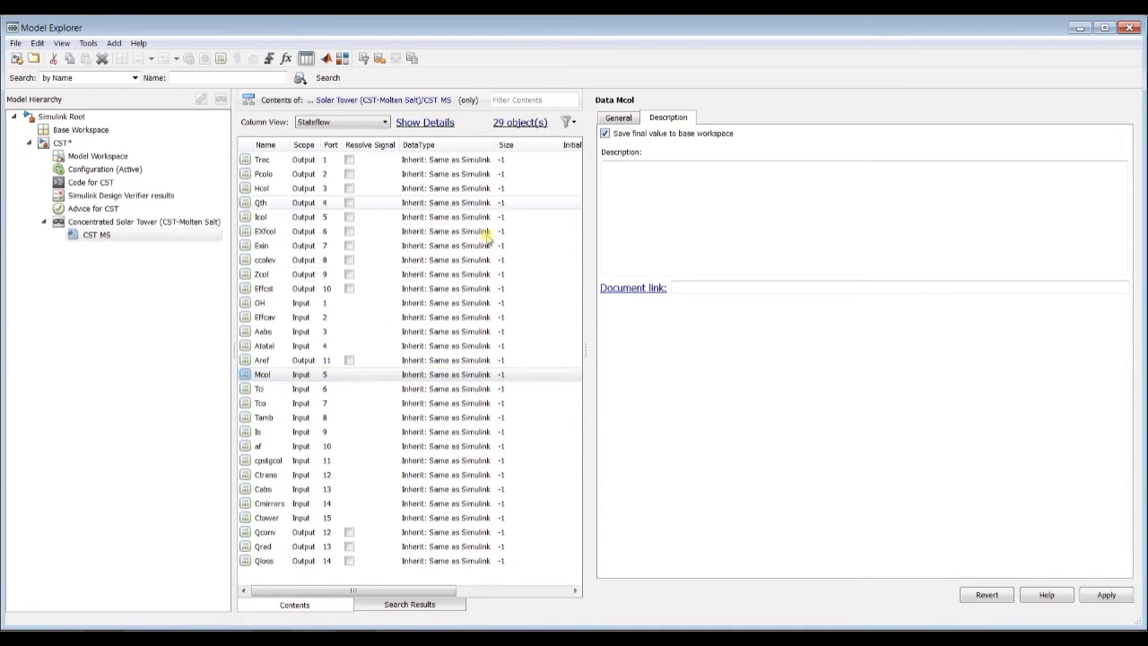
- Save the final value of the input Is to the base workspace, applying the change and closing the Model Explorer
{"action": "left_click", "coordinate": [260, 418]}
{"action": "left_click", "coordinate": [255, 433]}
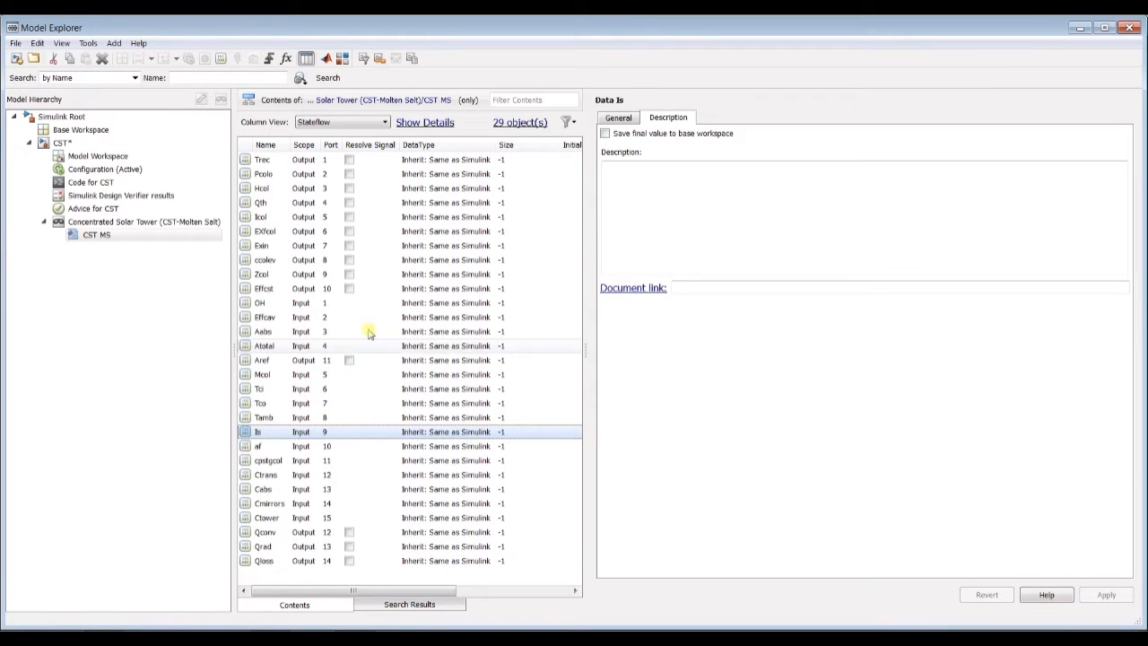
{"action": "left_click", "coordinate": [605, 133]}
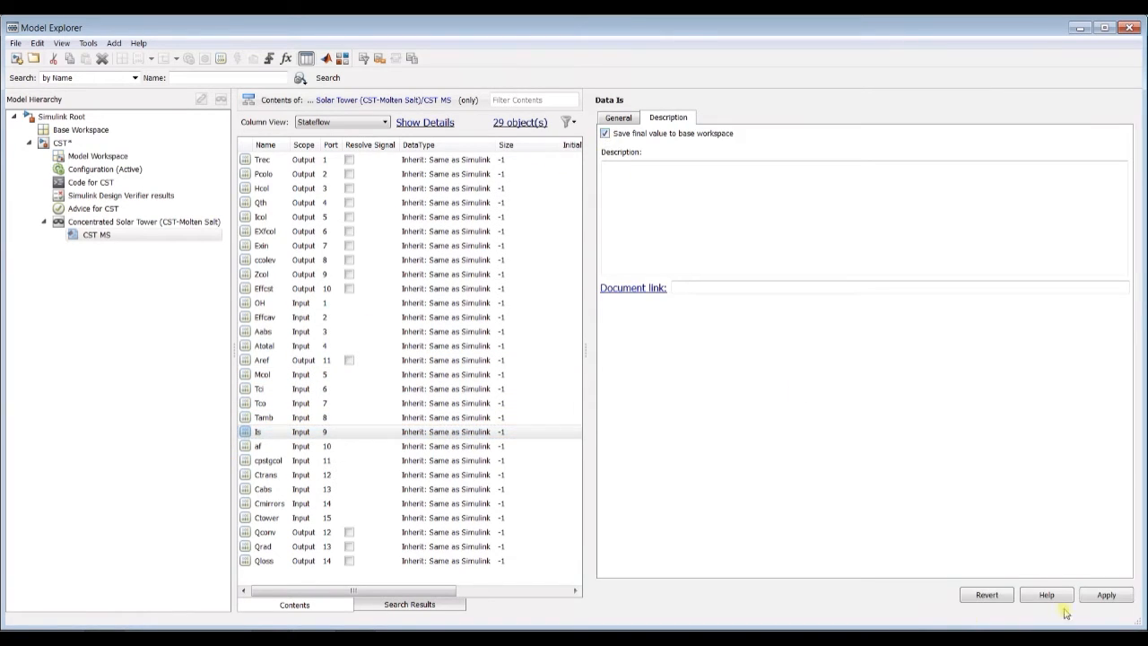
{"action": "left_click", "coordinate": [1106, 595]}
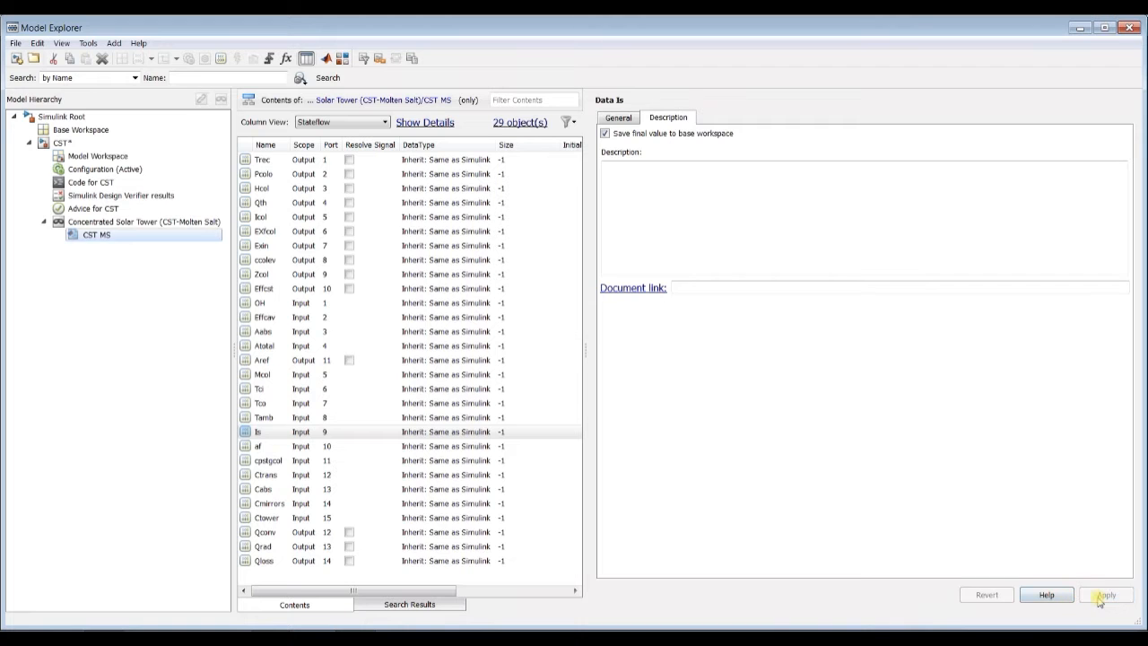
{"action": "left_click", "coordinate": [1132, 27]}
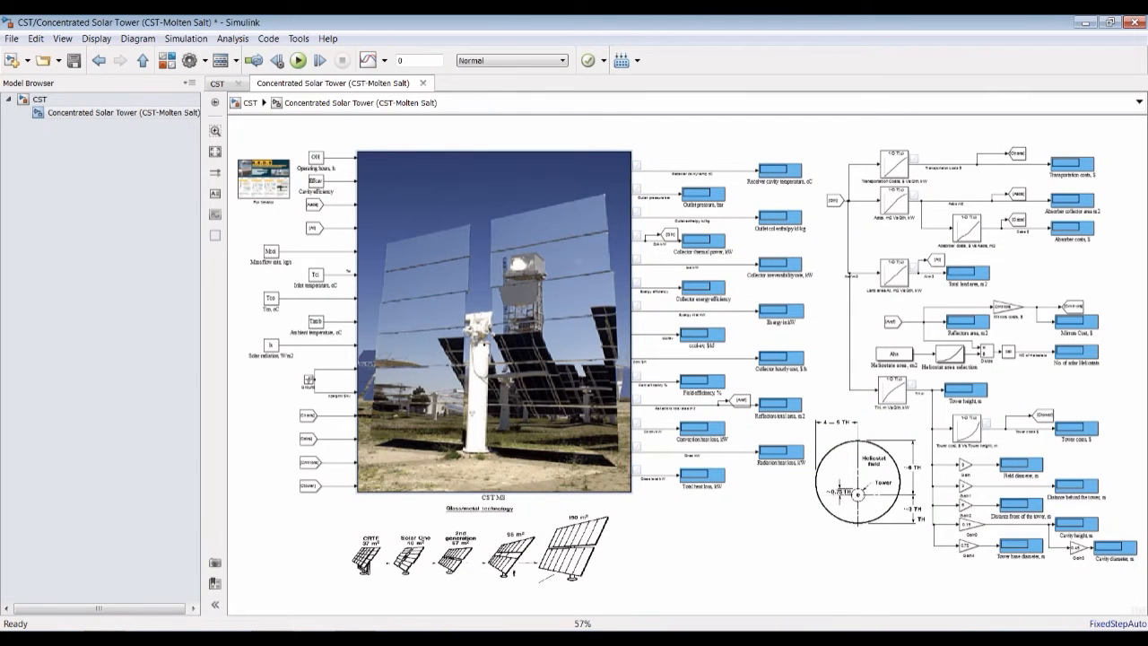
- Check the base workspace in the MATLAB window, return to the Simulink model and run the simulation
{"action": "left_click", "coordinate": [220, 592]}
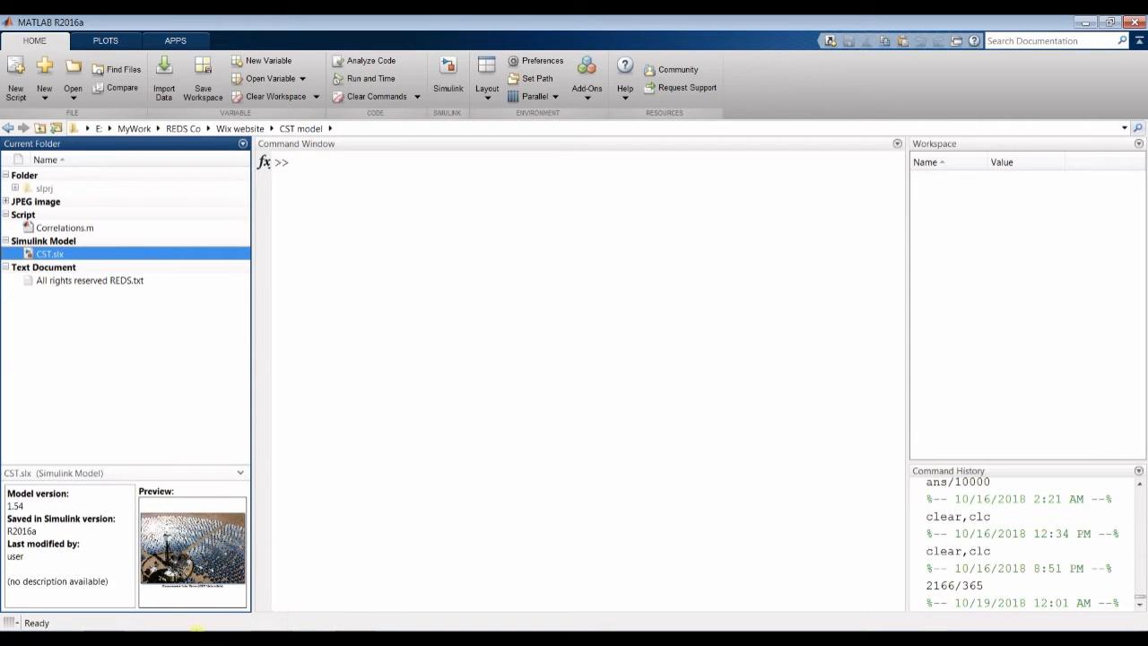
{"action": "left_click", "coordinate": [260, 615]}
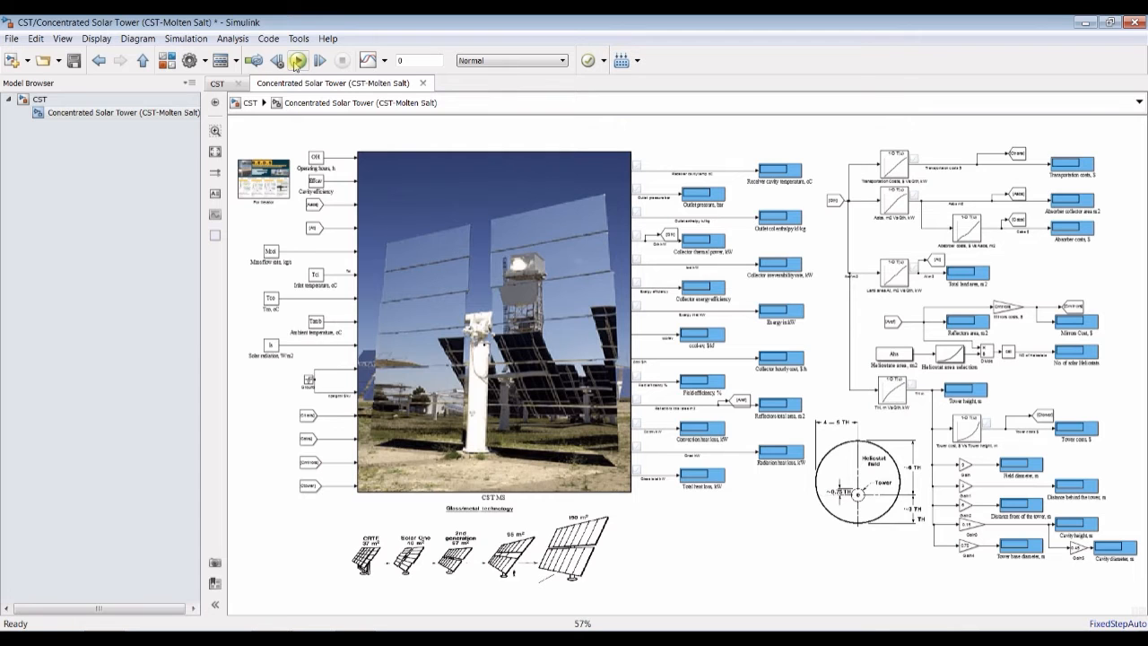
{"action": "left_click", "coordinate": [297, 61]}
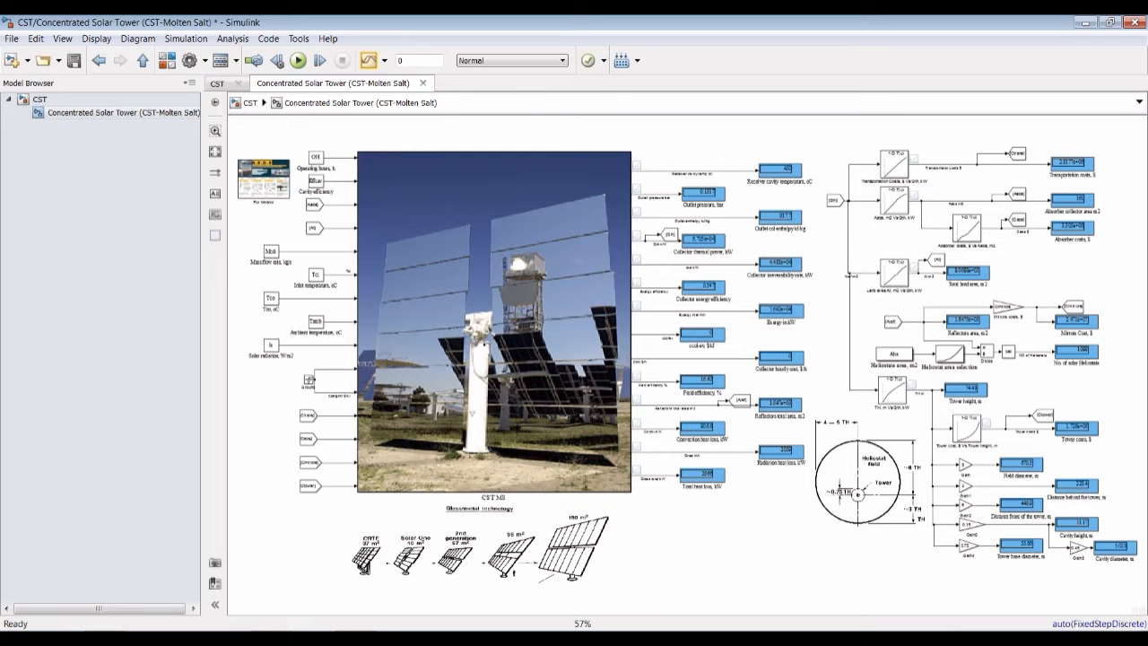
- Inspect the simulated results on the displays connected to the CST MS block
{"action": "left_click", "coordinate": [384, 637]}
{"action": "left_click", "coordinate": [384, 636]}
{"action": "scroll", "coordinate": [777, 158], "scroll_direction": "up", "scroll_amount": 4}
{"action": "scroll", "coordinate": [779, 161], "scroll_direction": "down", "scroll_amount": 2}
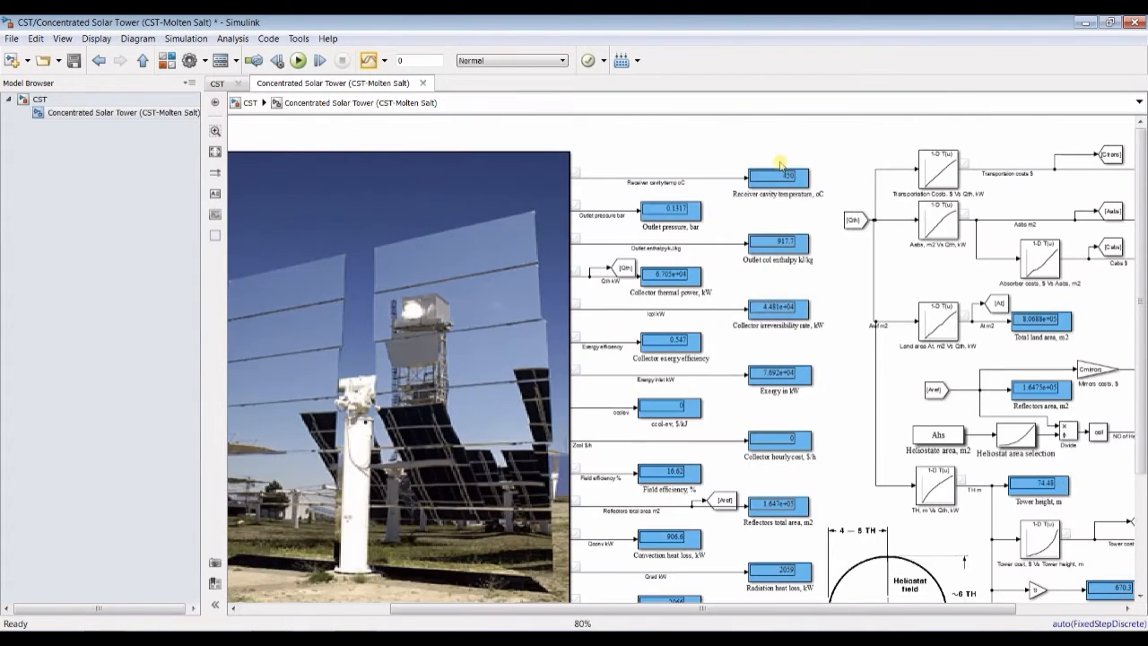
- Review the operating, design and cost parameters of the Concentrated Solar Tower block at the model's top level
{"action": "left_click", "coordinate": [39, 99]}
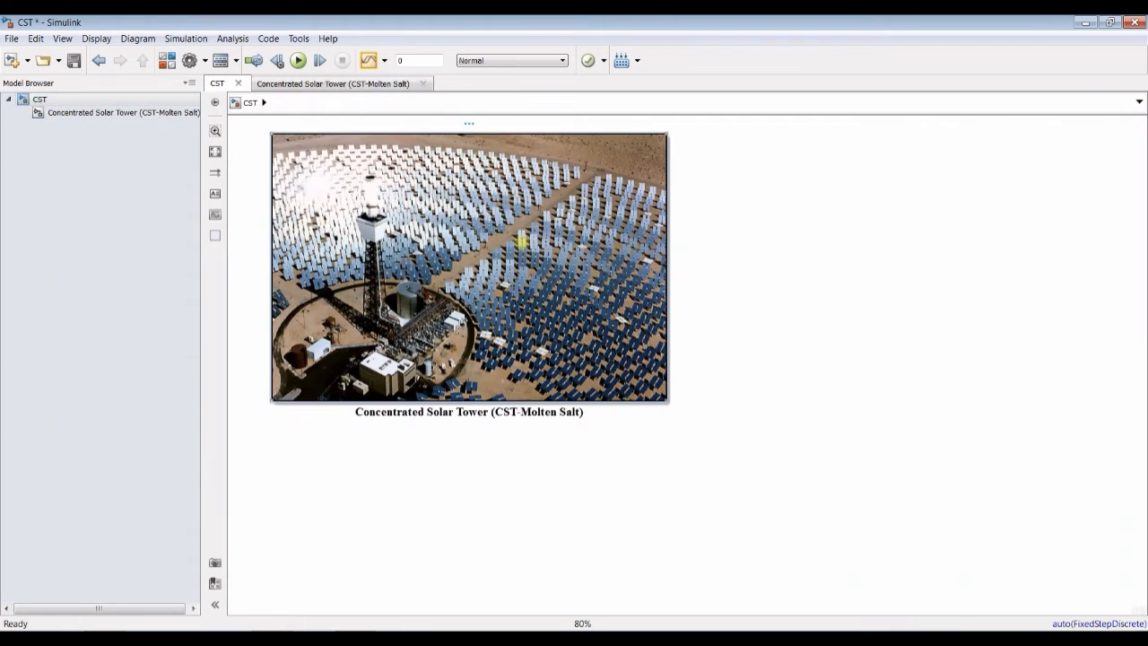
{"action": "double_click", "coordinate": [521, 241]}
{"action": "left_click_drag", "start_coordinate": [327, 288], "coordinate": [331, 348]}
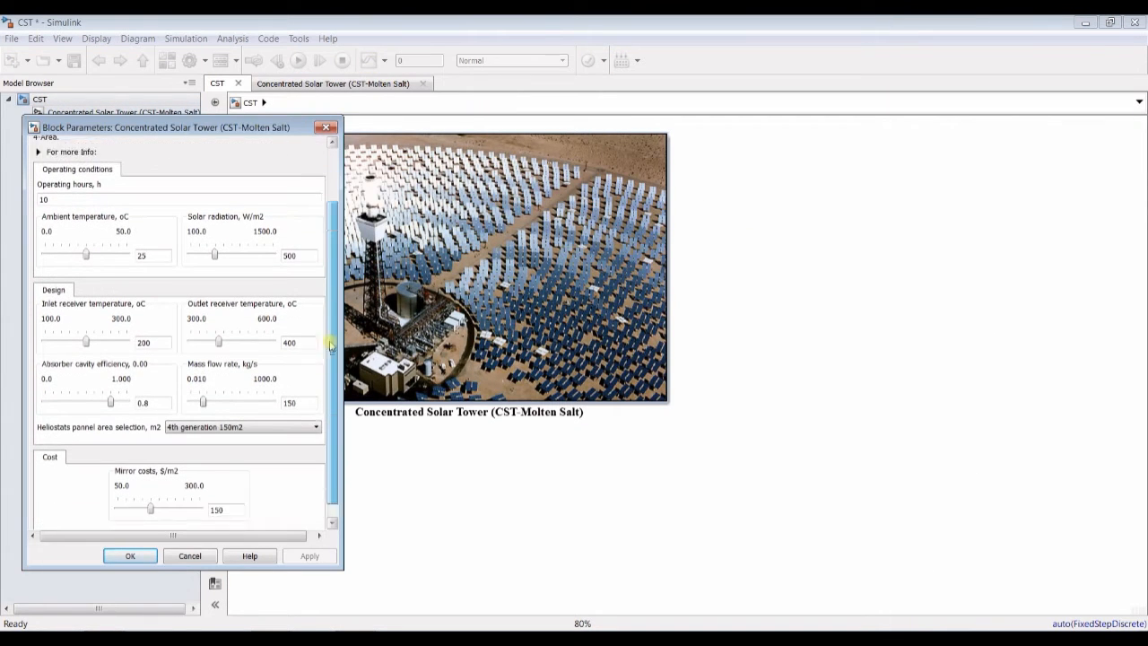
{"action": "left_click", "coordinate": [140, 557]}
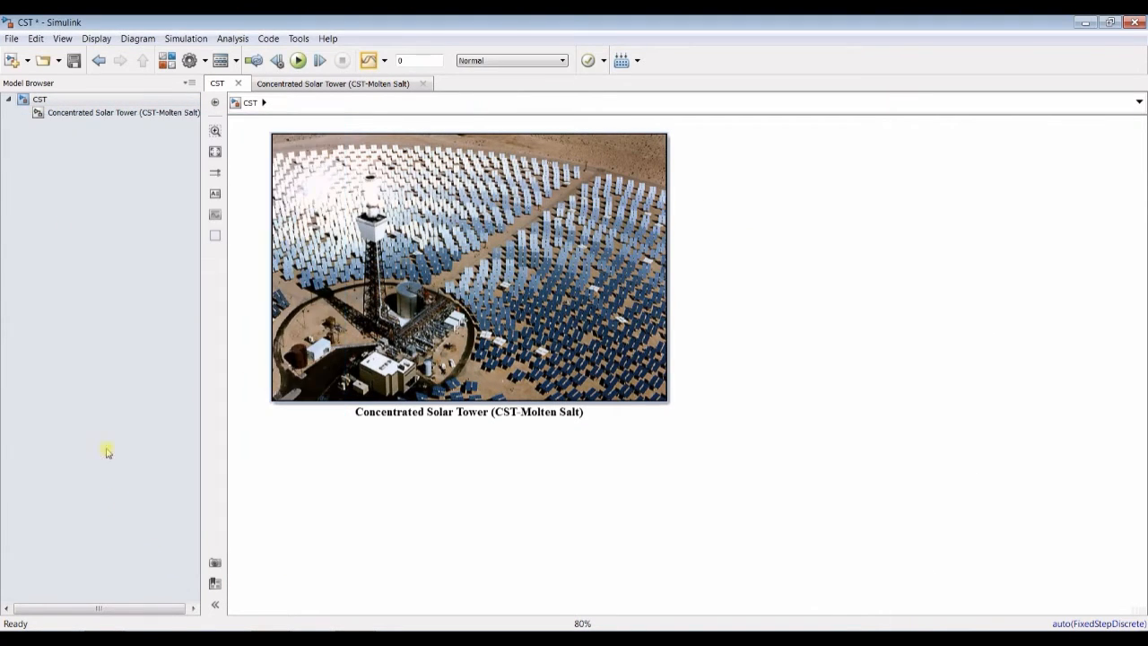
- Examine the subsystem's output displays from receiver cavity temperature through exergy and field efficiency to radiation heat loss
{"action": "left_click", "coordinate": [72, 115]}
{"action": "scroll", "coordinate": [754, 188], "scroll_direction": "up", "scroll_amount": 3}
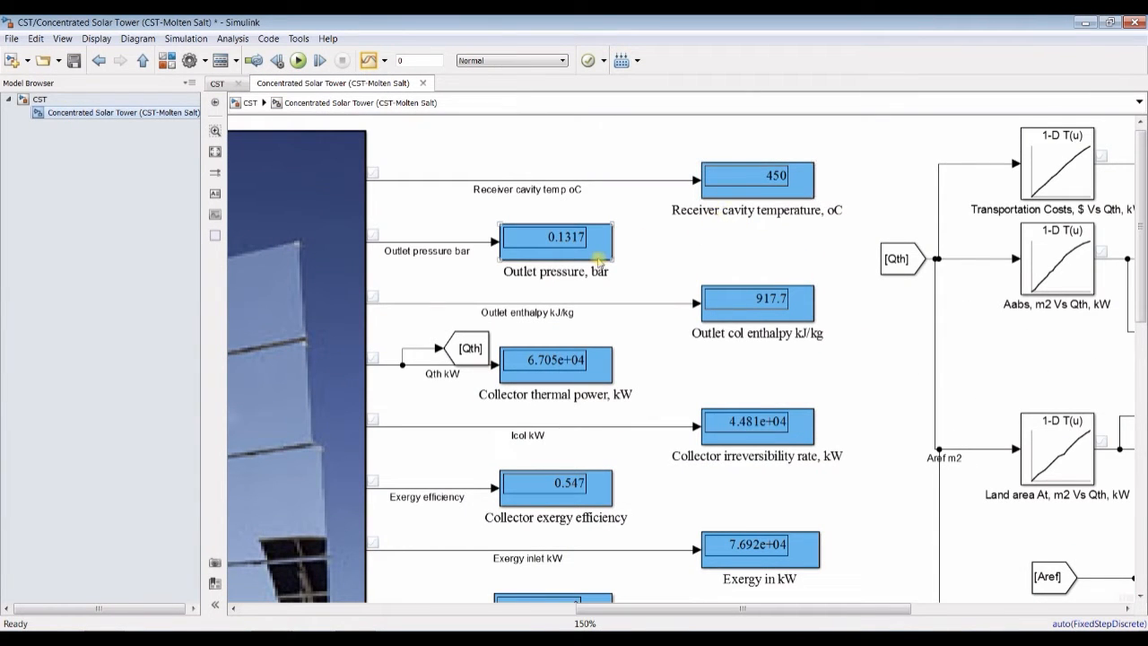
{"action": "scroll", "coordinate": [539, 287], "scroll_direction": "down", "scroll_amount": 1}
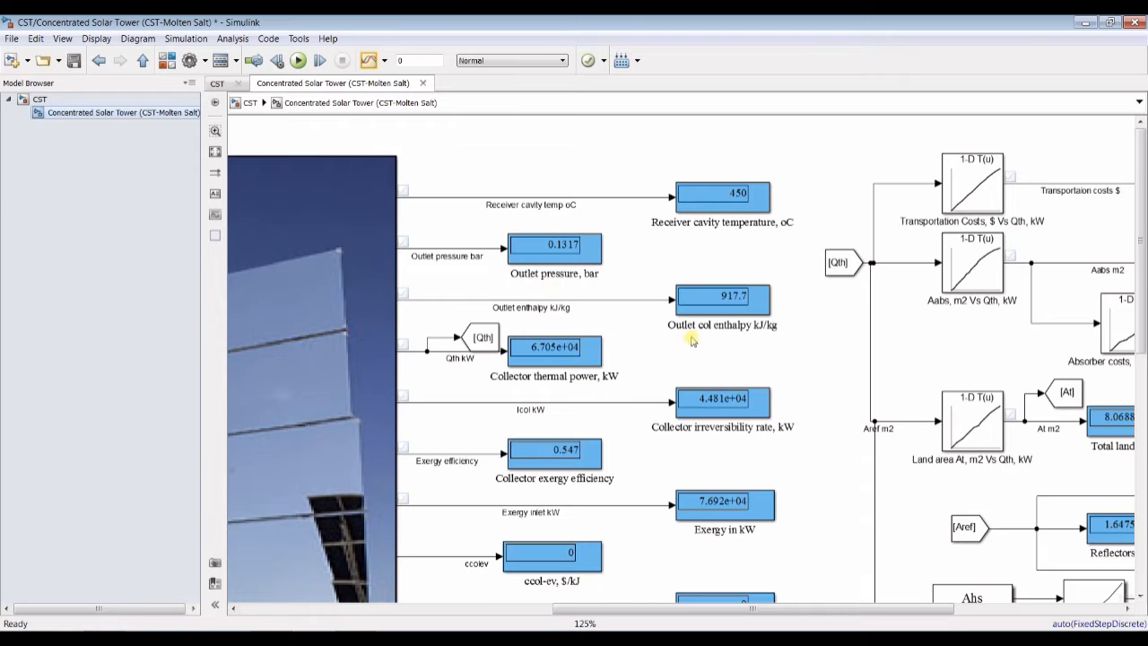
{"action": "scroll", "coordinate": [735, 348], "scroll_direction": "up", "scroll_amount": 1}
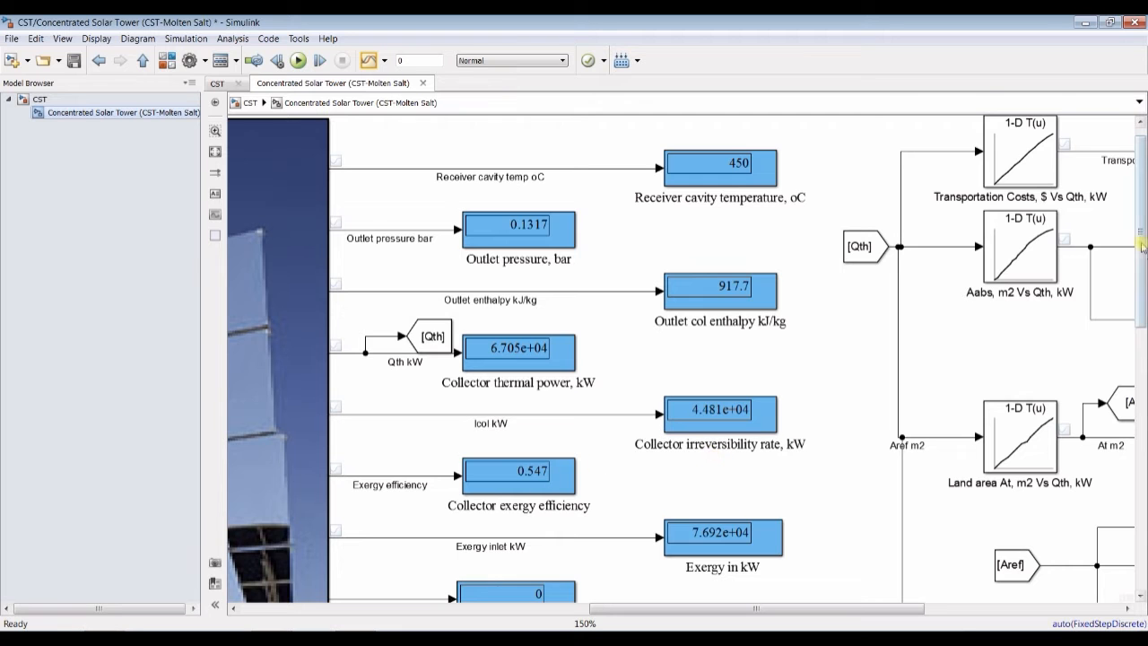
{"action": "left_click_drag", "start_coordinate": [1143, 244], "coordinate": [1143, 344]}
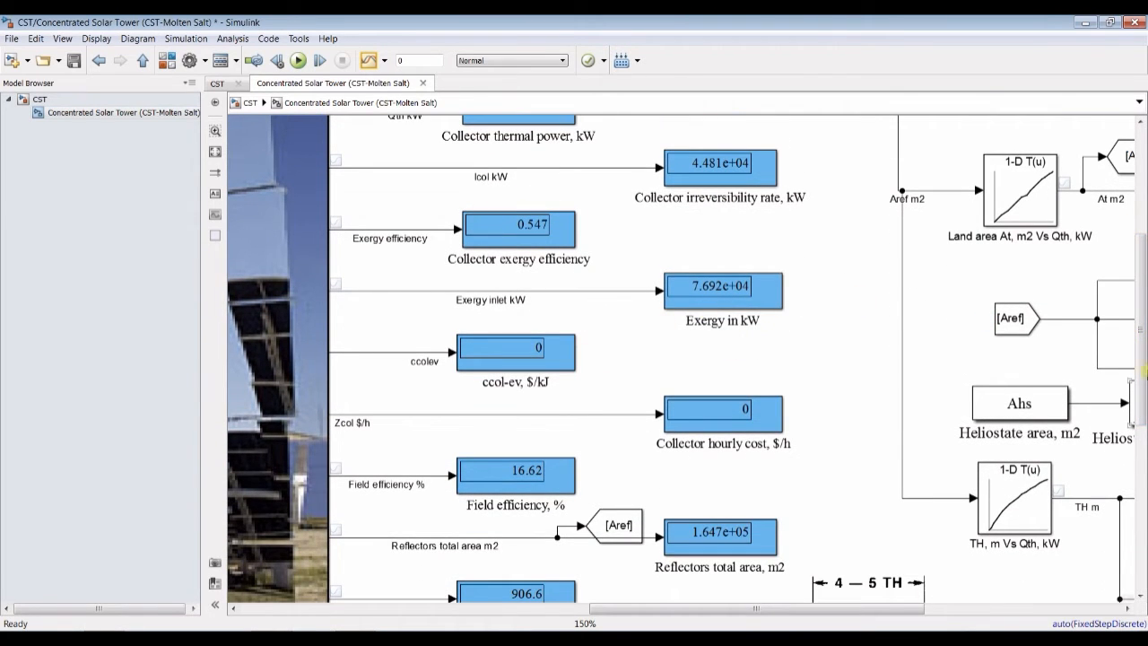
{"action": "left_click_drag", "start_coordinate": [1142, 350], "coordinate": [1142, 386]}
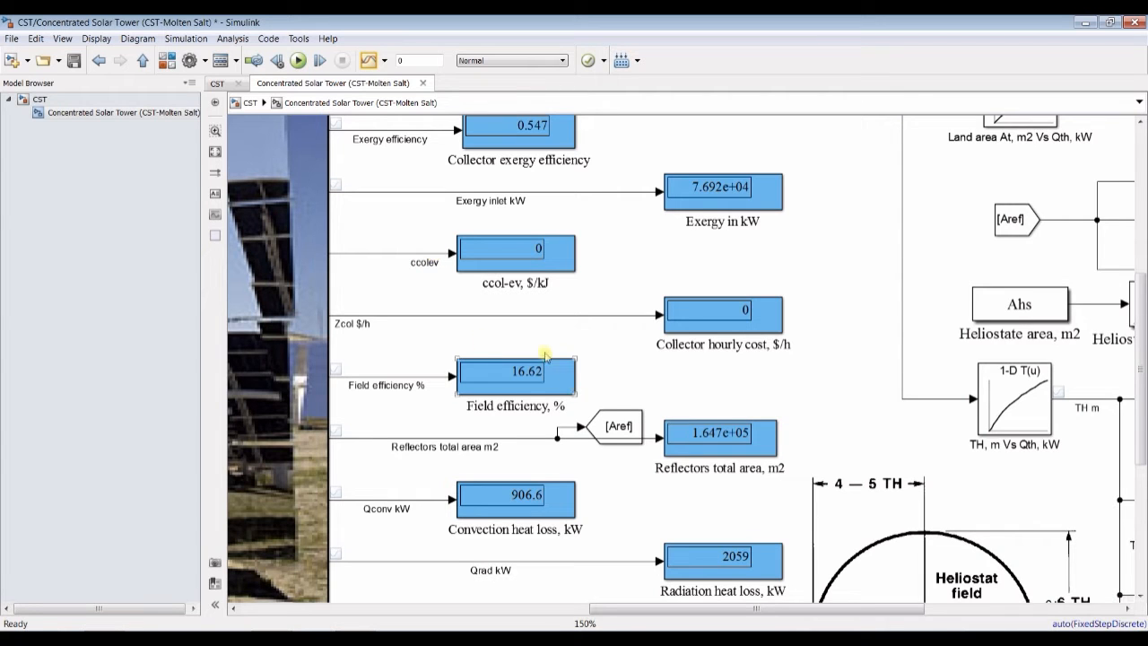
{"action": "left_click_drag", "start_coordinate": [628, 611], "coordinate": [524, 610]}
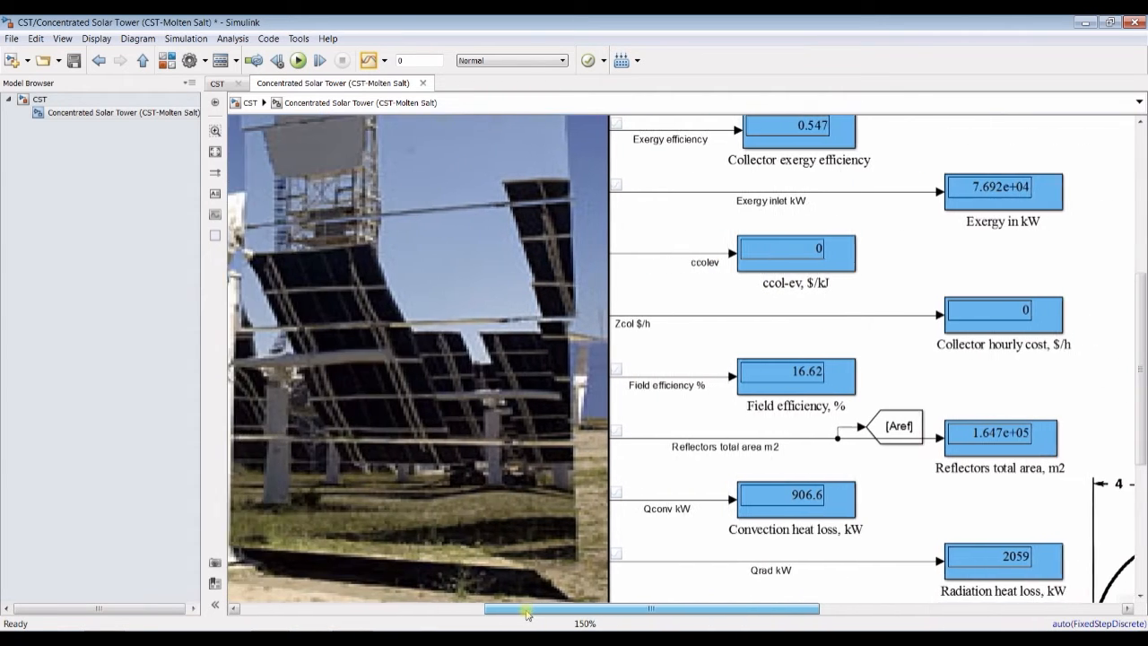
- Name the signal leaving the Mcol input block "Mass flow rate kg/s"
{"action": "left_click", "coordinate": [216, 158]}
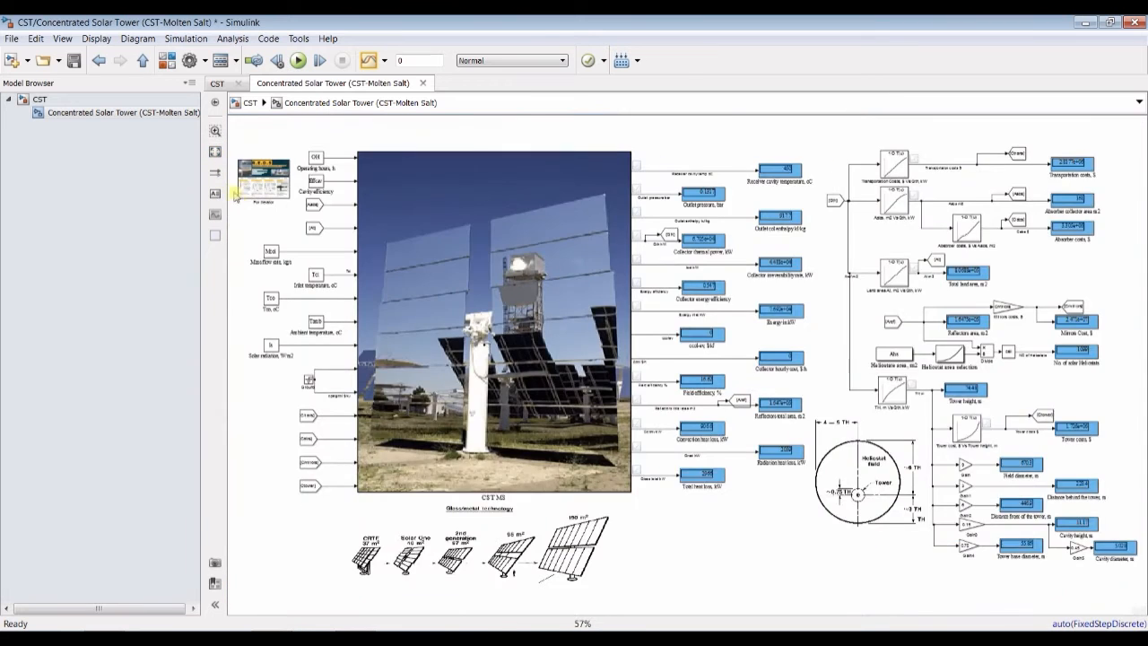
{"action": "scroll", "coordinate": [401, 166], "scroll_direction": "up", "scroll_amount": 4}
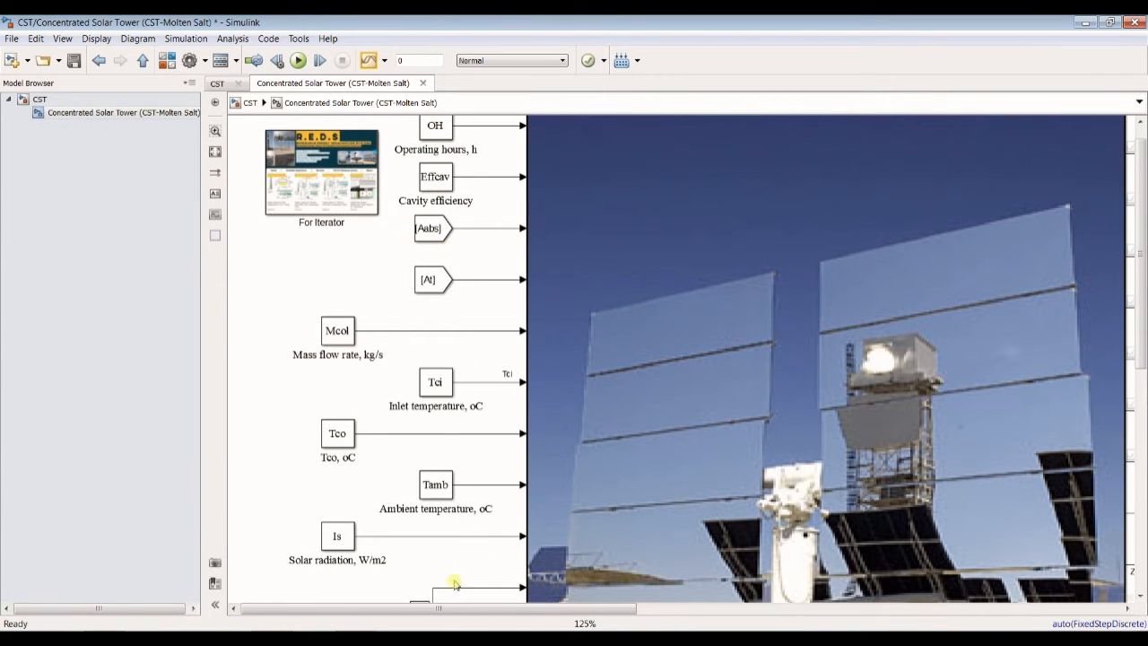
{"action": "scroll", "coordinate": [422, 229], "scroll_direction": "down", "scroll_amount": 2}
{"action": "scroll", "coordinate": [457, 280], "scroll_direction": "up", "scroll_amount": 3}
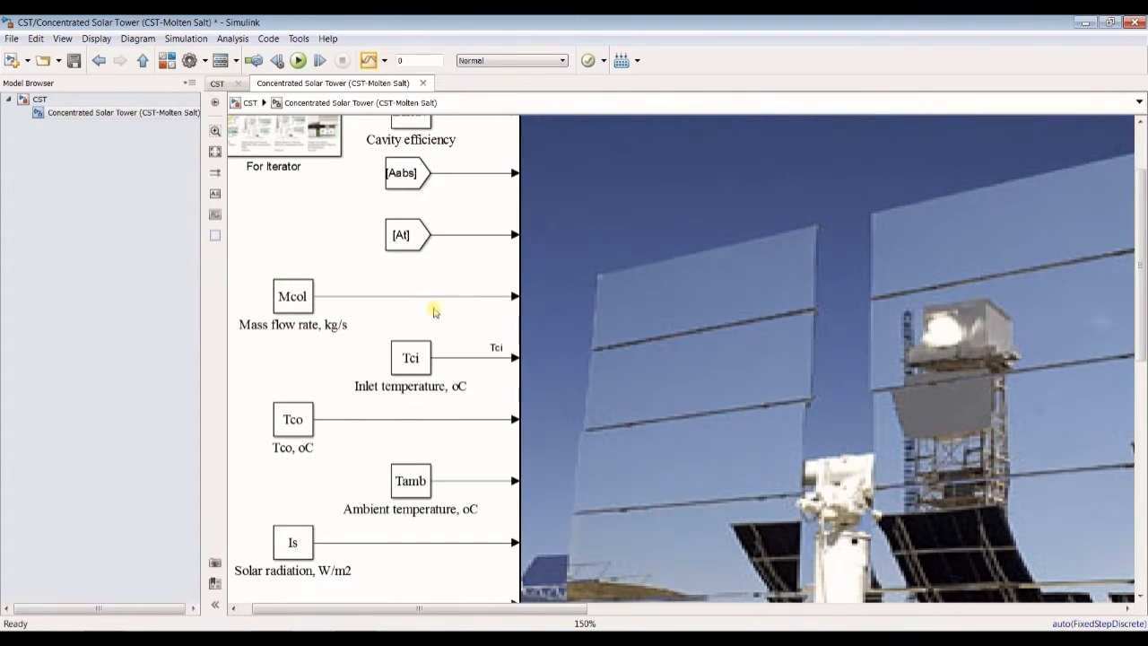
{"action": "left_click", "coordinate": [423, 297]}
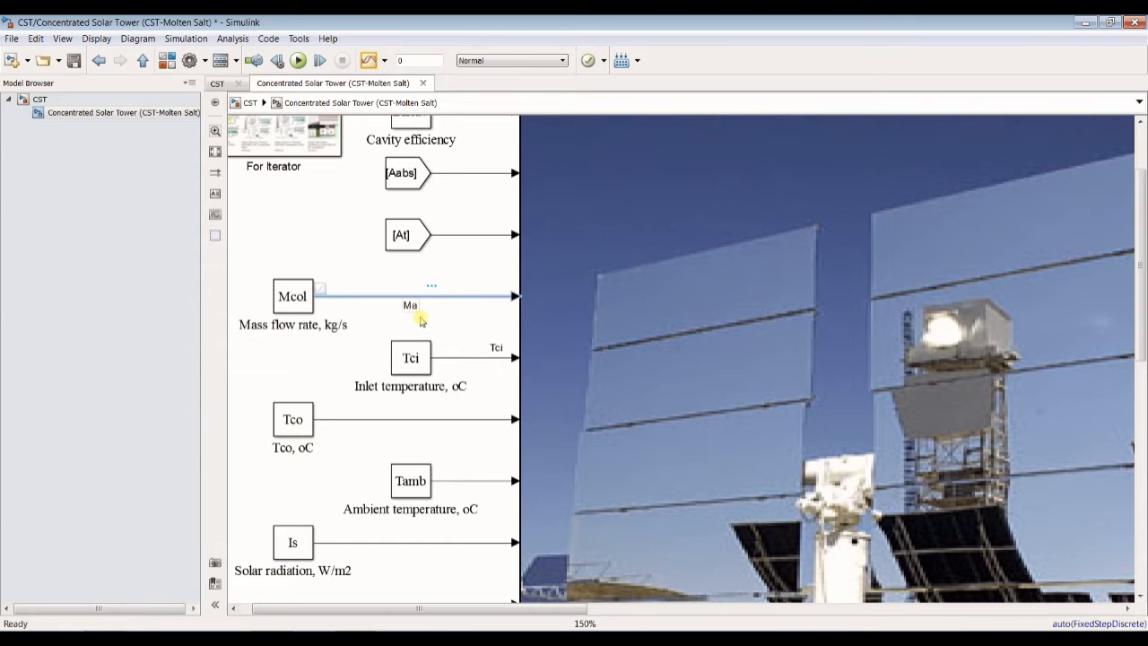
{"action": "type", "text": "Mass flow rate kg/s"}
{"action": "left_click", "coordinate": [355, 256]}
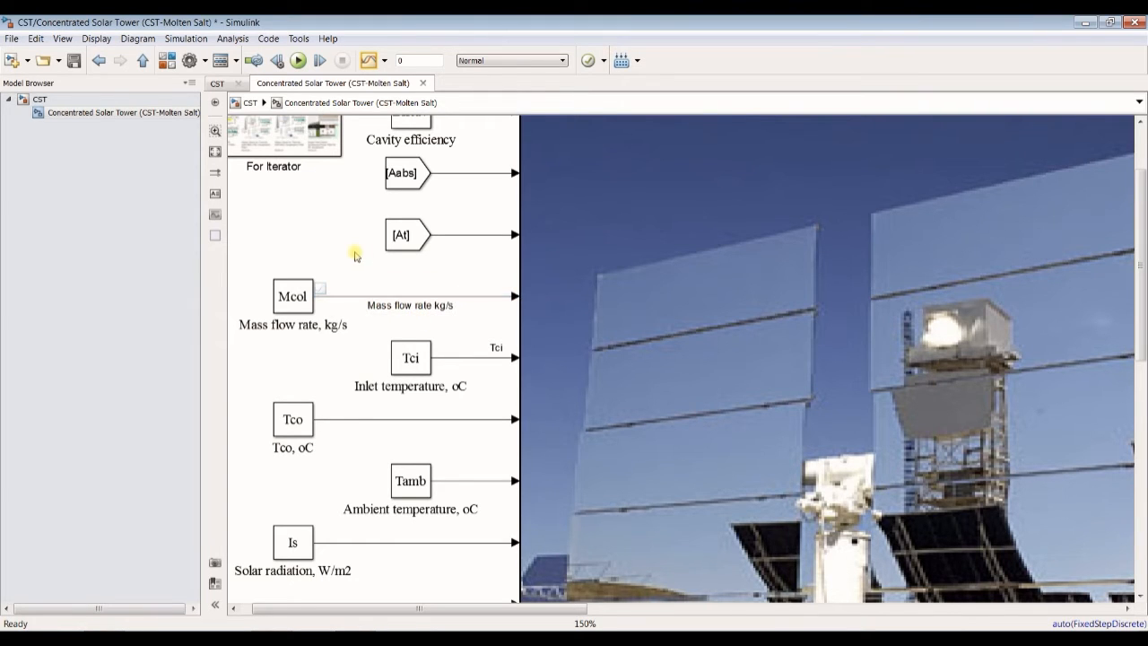
- Review the CST MS output displays from outlet pressure and exergy through field efficiency and reflectors area to total heat loss
{"action": "left_click", "coordinate": [215, 151]}
{"action": "scroll", "coordinate": [814, 282], "scroll_direction": "up", "scroll_amount": 3}
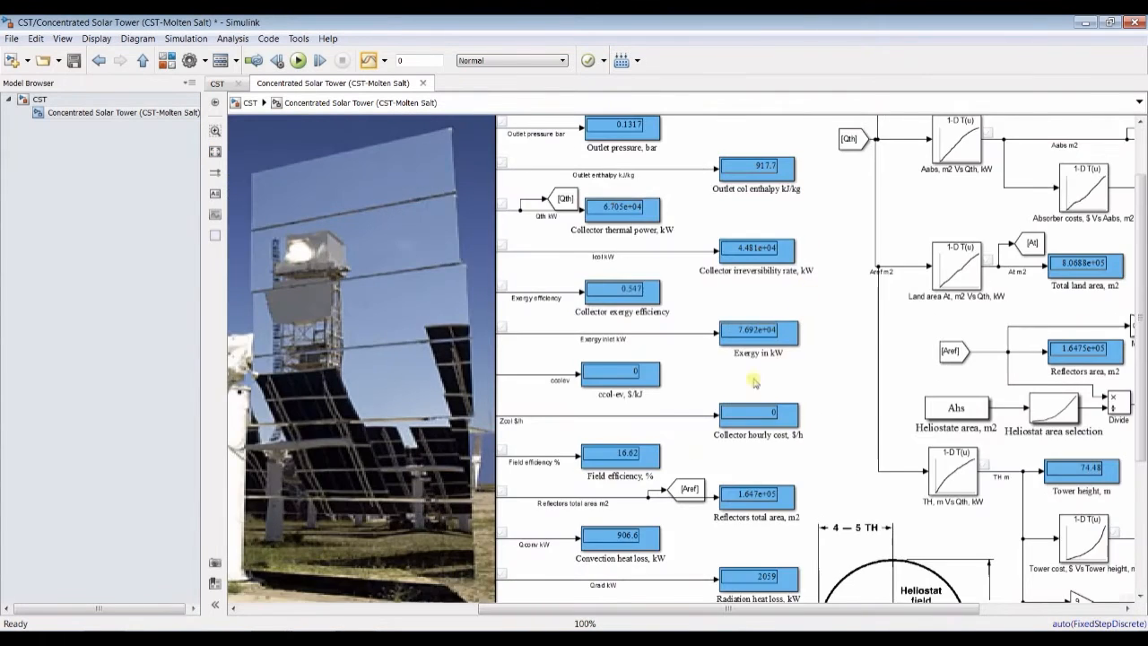
{"action": "scroll", "coordinate": [745, 389], "scroll_direction": "down", "scroll_amount": 1}
{"action": "scroll", "coordinate": [704, 549], "scroll_direction": "up", "scroll_amount": 3}
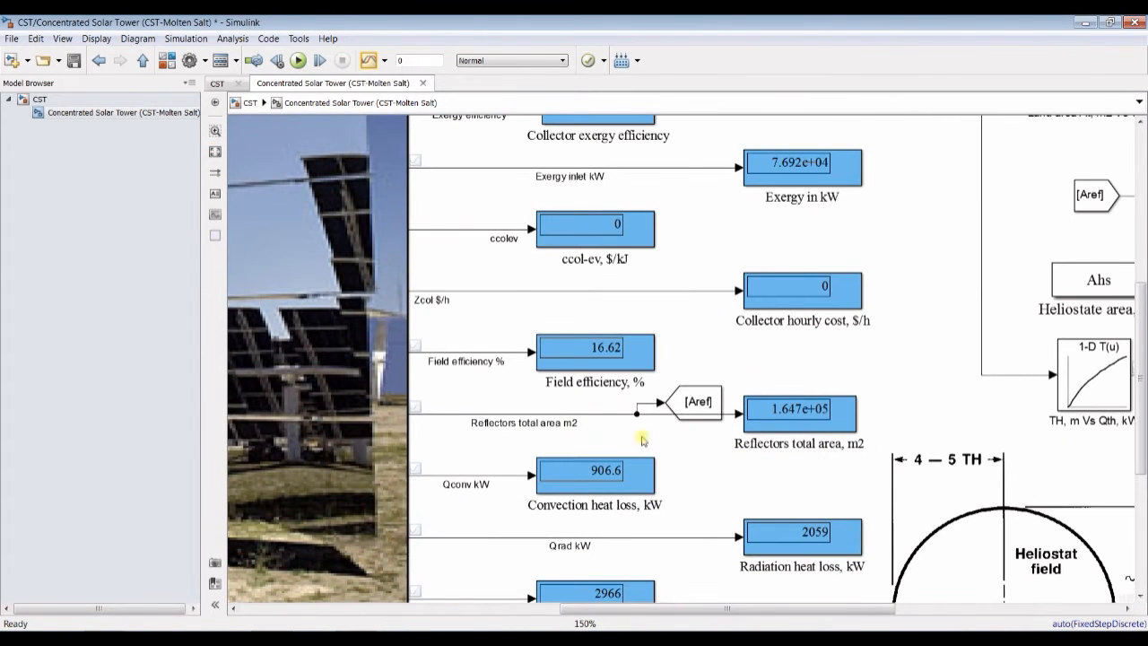
{"action": "left_click_drag", "start_coordinate": [1139, 309], "coordinate": [1140, 373]}
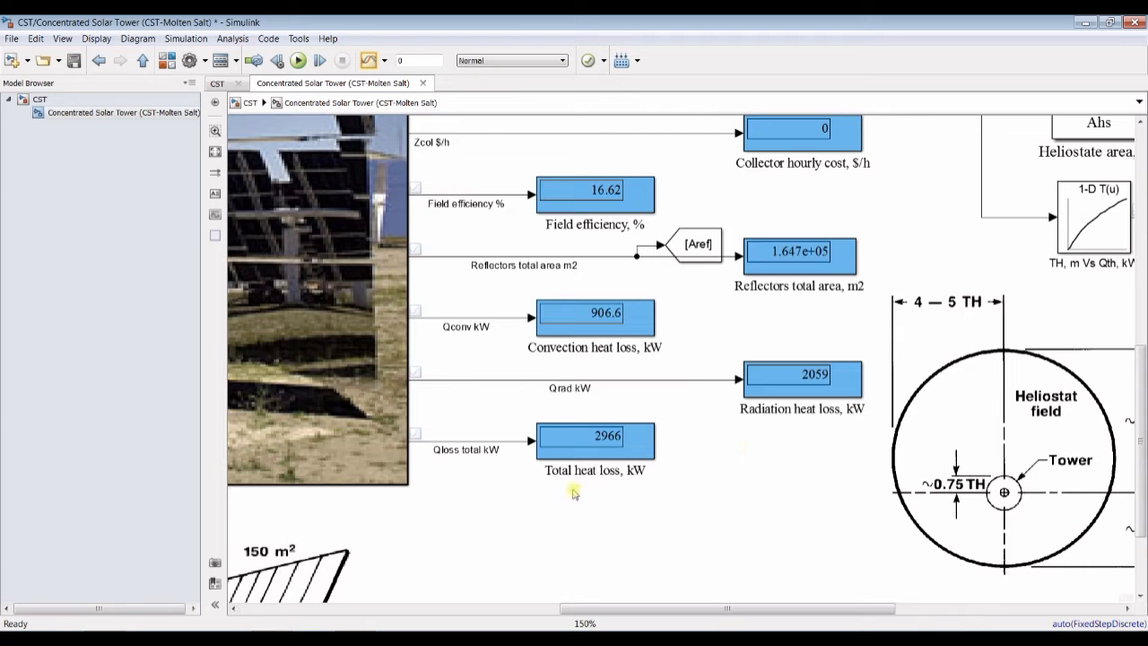
{"action": "scroll", "coordinate": [381, 269], "scroll_direction": "down", "scroll_amount": 5}
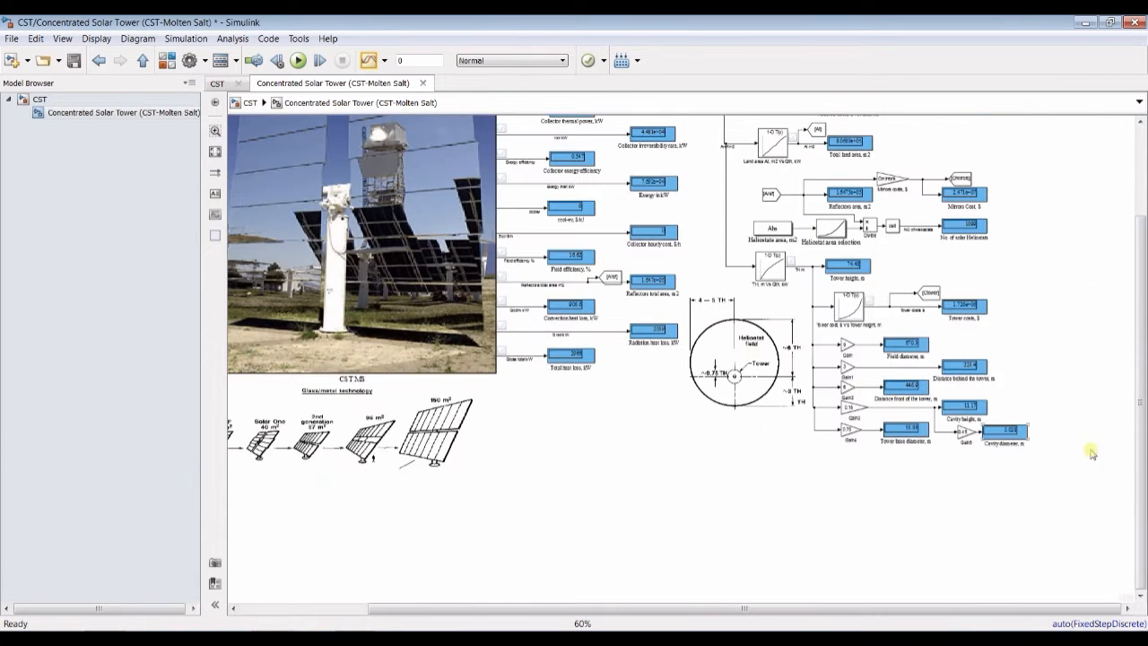
- Examine the cost and sizing displays from transportation costs and land area through heliostats and tower height to cavity diameter
{"action": "left_click_drag", "start_coordinate": [1144, 439], "coordinate": [1144, 310]}
{"action": "scroll", "coordinate": [1041, 178], "scroll_direction": "up", "scroll_amount": 6}
{"action": "left_click_drag", "start_coordinate": [1139, 261], "coordinate": [1139, 226]}
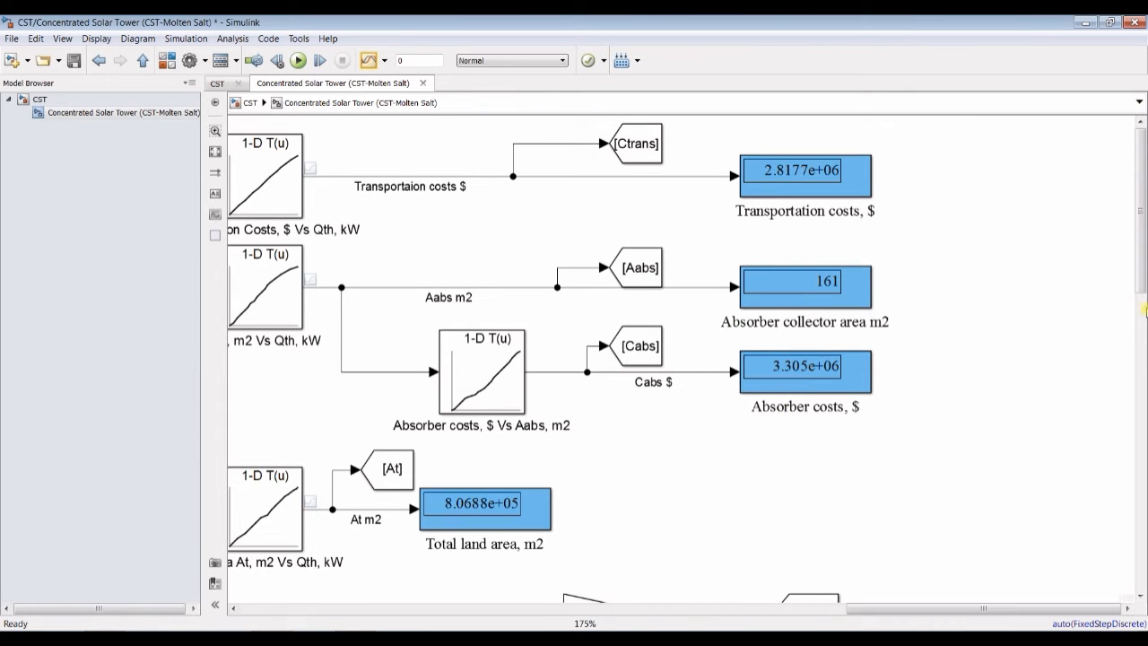
{"action": "left_click_drag", "start_coordinate": [1145, 310], "coordinate": [1141, 425]}
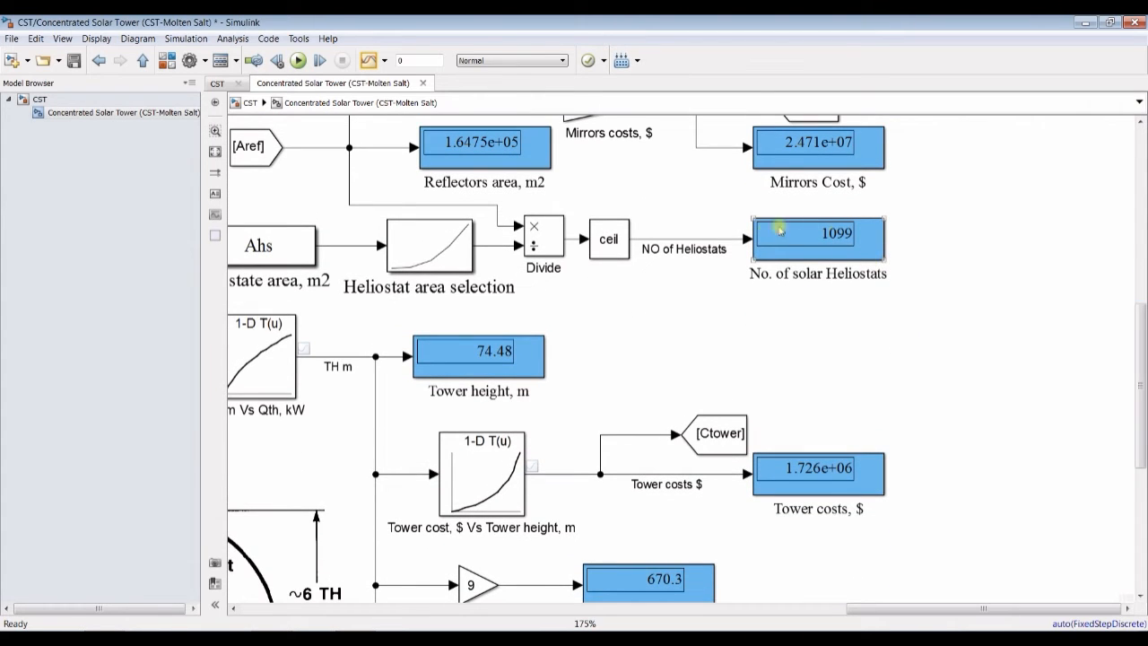
{"action": "mouse_move", "coordinate": [1144, 371]}
{"action": "left_mouse_down"}
{"action": "mouse_move", "coordinate": [1144, 453]}
{"action": "mouse_move", "coordinate": [1144, 388]}
{"action": "left_mouse_up"}
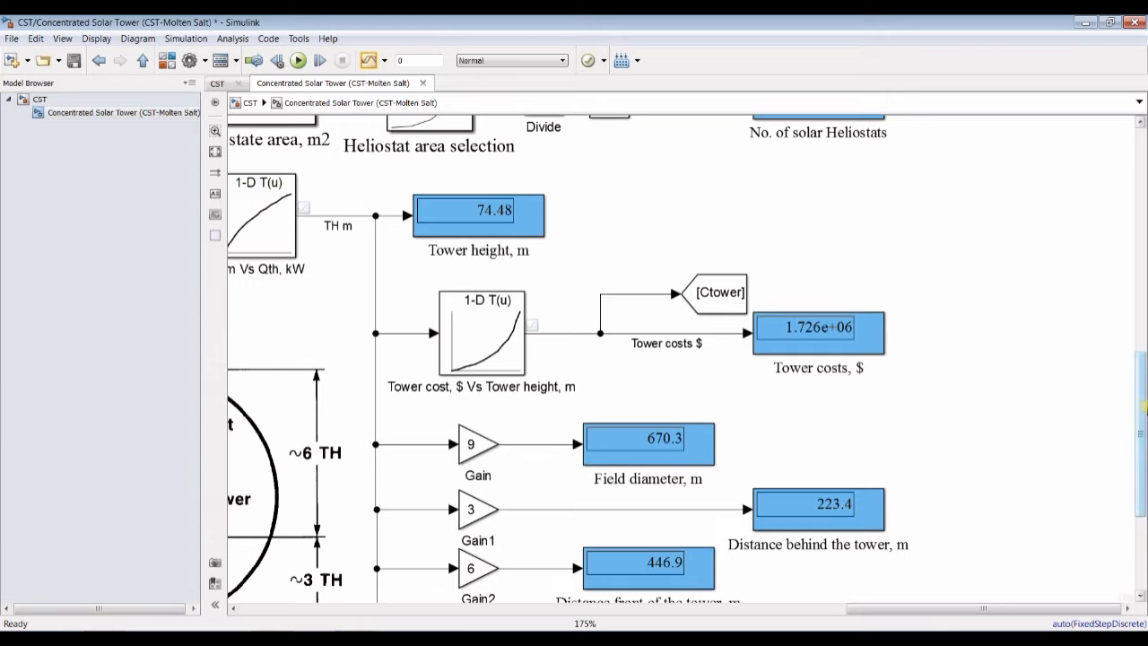
{"action": "left_click_drag", "start_coordinate": [1142, 429], "coordinate": [1142, 491]}
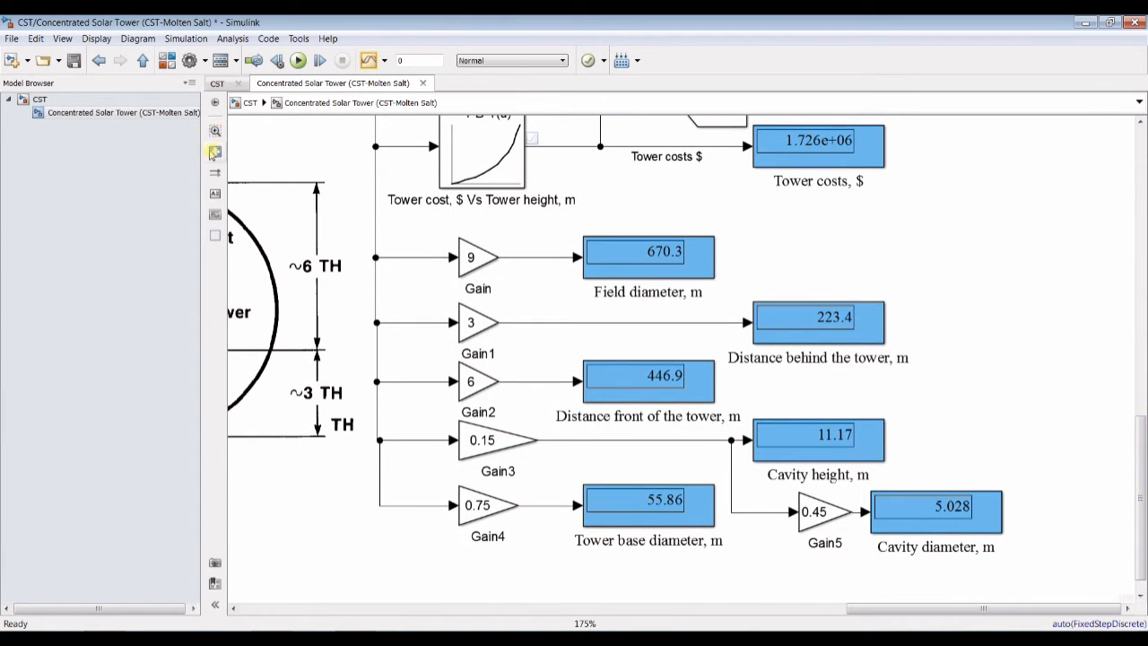
{"action": "left_click", "coordinate": [213, 153]}
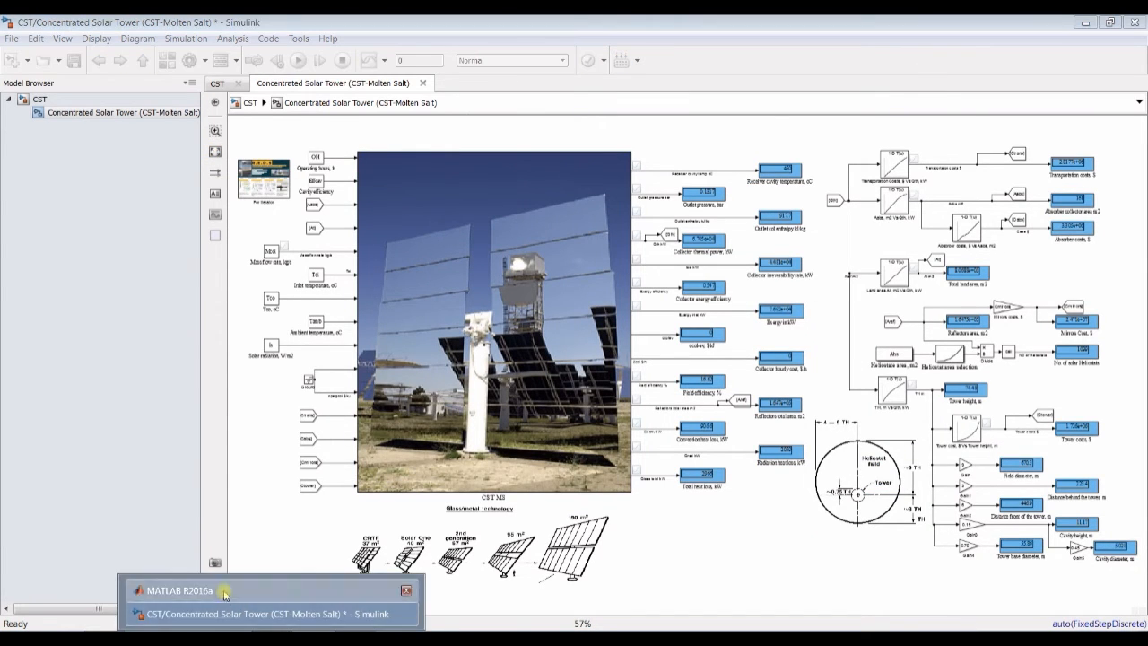
- Switch to MATLAB and inspect the Effcst and EXfcol results saved in the base workspace
{"action": "left_click", "coordinate": [155, 592]}
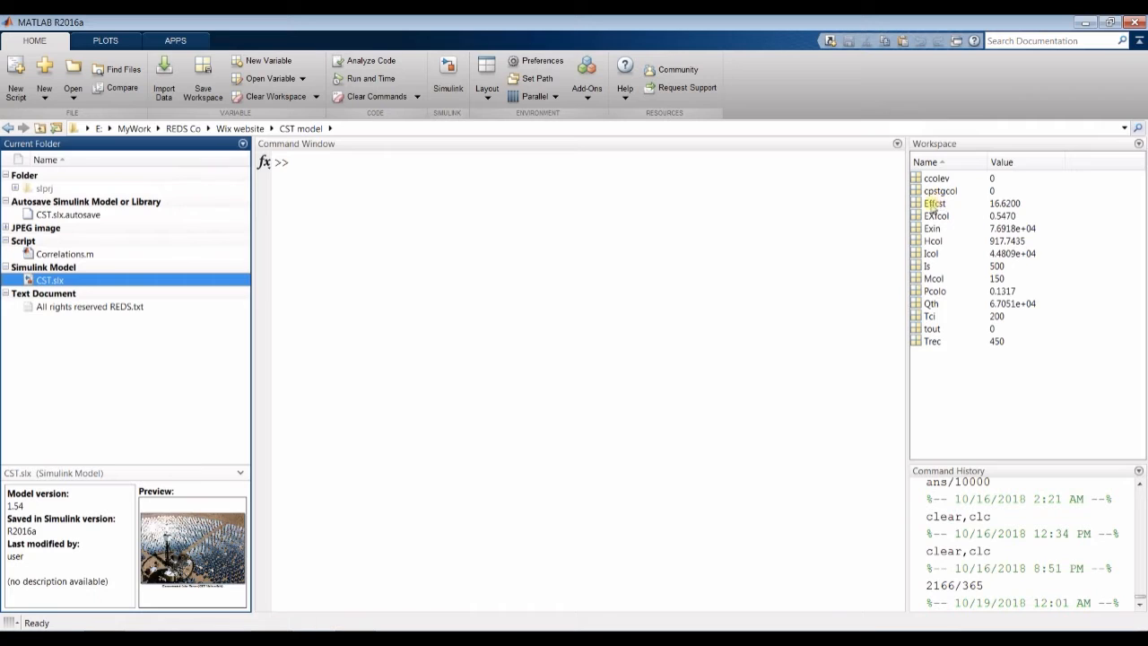
{"action": "left_click", "coordinate": [933, 205]}
{"action": "double_click", "coordinate": [922, 206]}
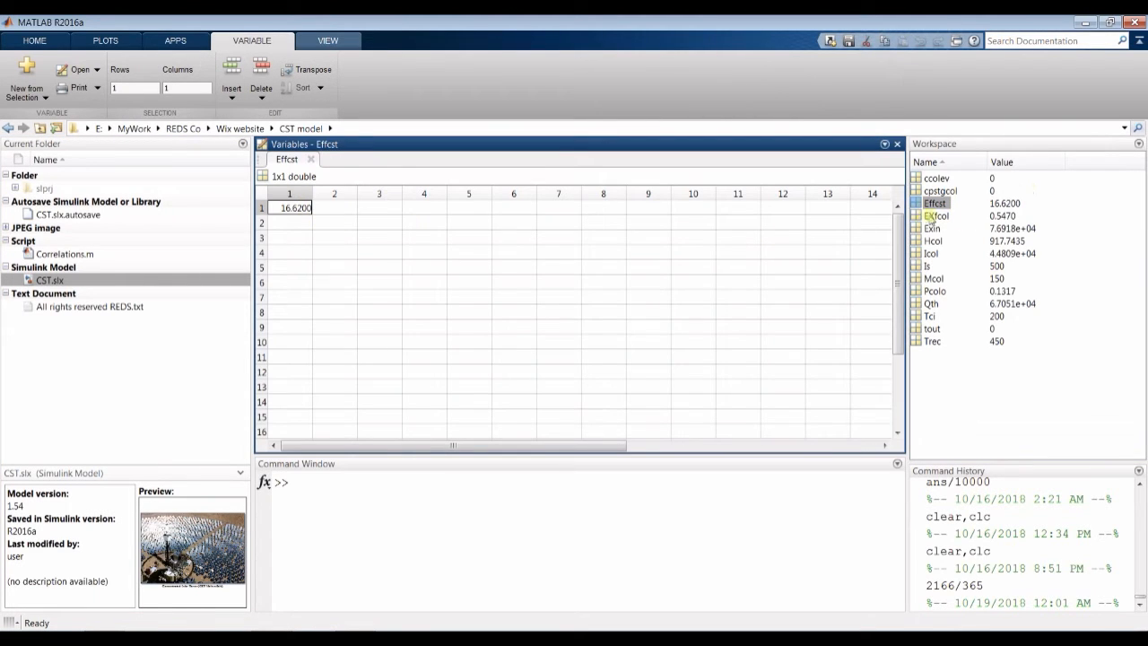
{"action": "left_click", "coordinate": [924, 216]}
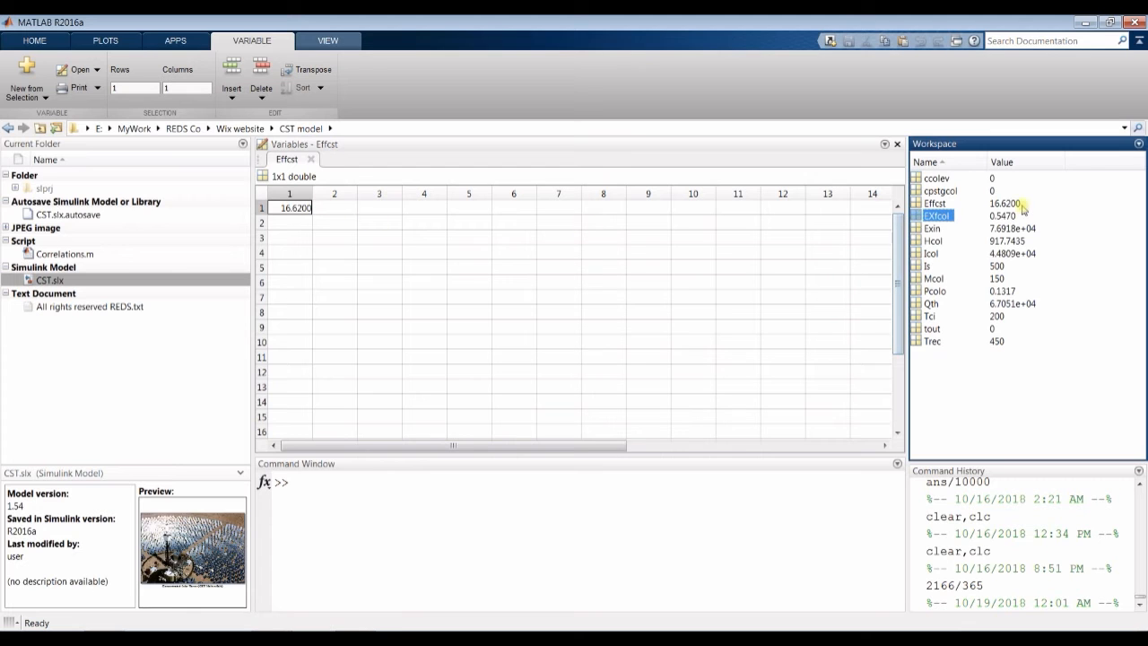
{"action": "left_click", "coordinate": [890, 154]}
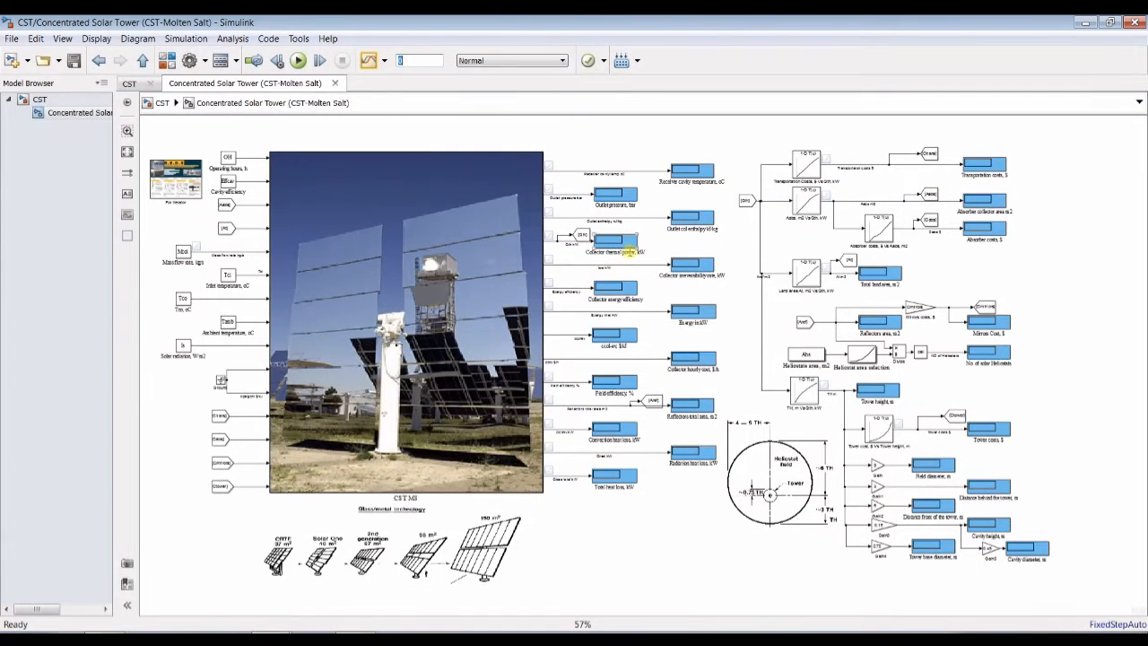
- Switch back to Simulink, set the simulation stop time to inf, and open the top-level Concentrated Solar Tower block's parameters
{"action": "left_click", "coordinate": [361, 633]}
{"action": "mouse_move", "coordinate": [115, 295]}
{"action": "left_mouse_down"}
{"action": "mouse_move", "coordinate": [159, 297]}
{"action": "mouse_move", "coordinate": [131, 299]}
{"action": "left_mouse_up"}
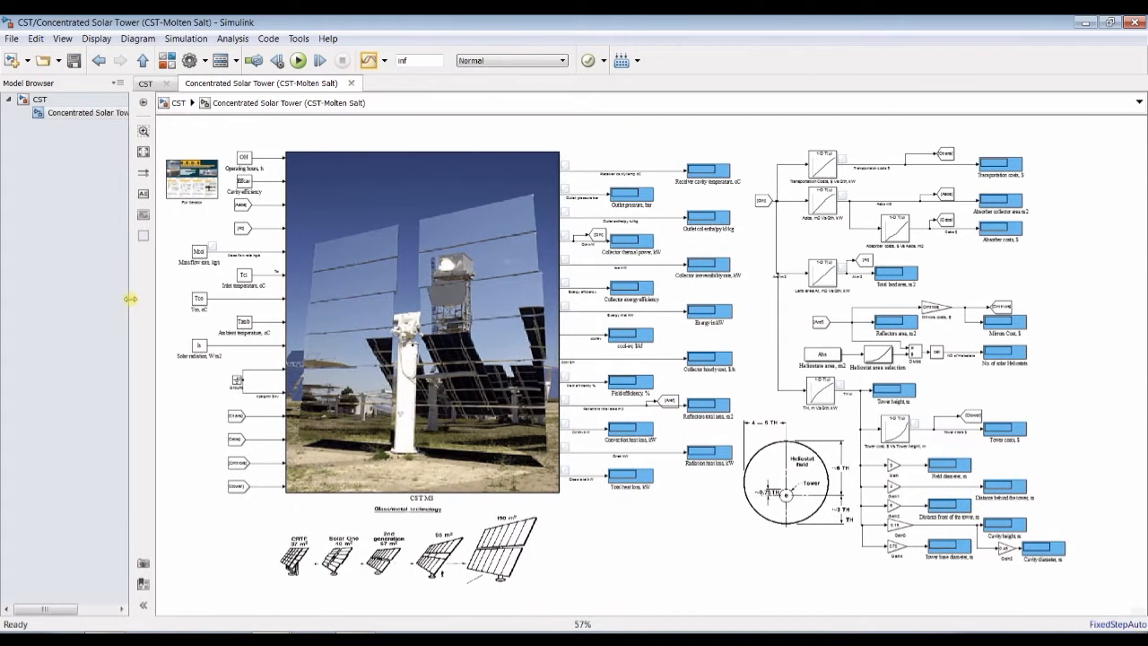
{"action": "left_click", "coordinate": [40, 99]}
{"action": "double_click", "coordinate": [286, 196]}
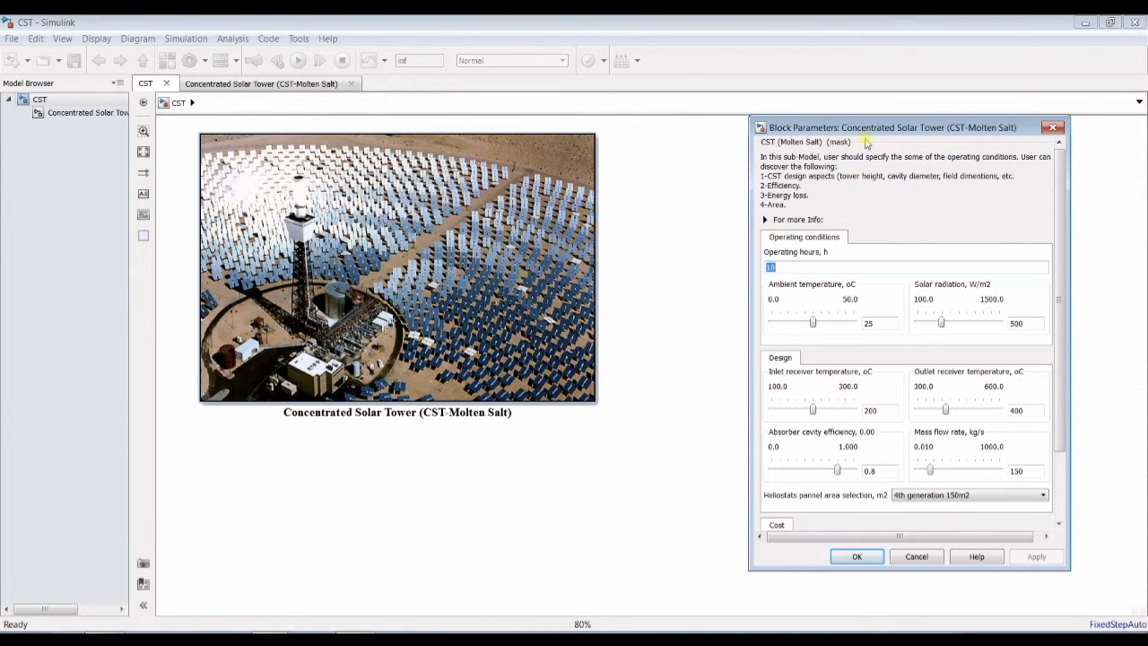
- Return to the subsystem, place the block parameters dialog clear of the output displays, and start the simulation
{"action": "left_click", "coordinate": [90, 113]}
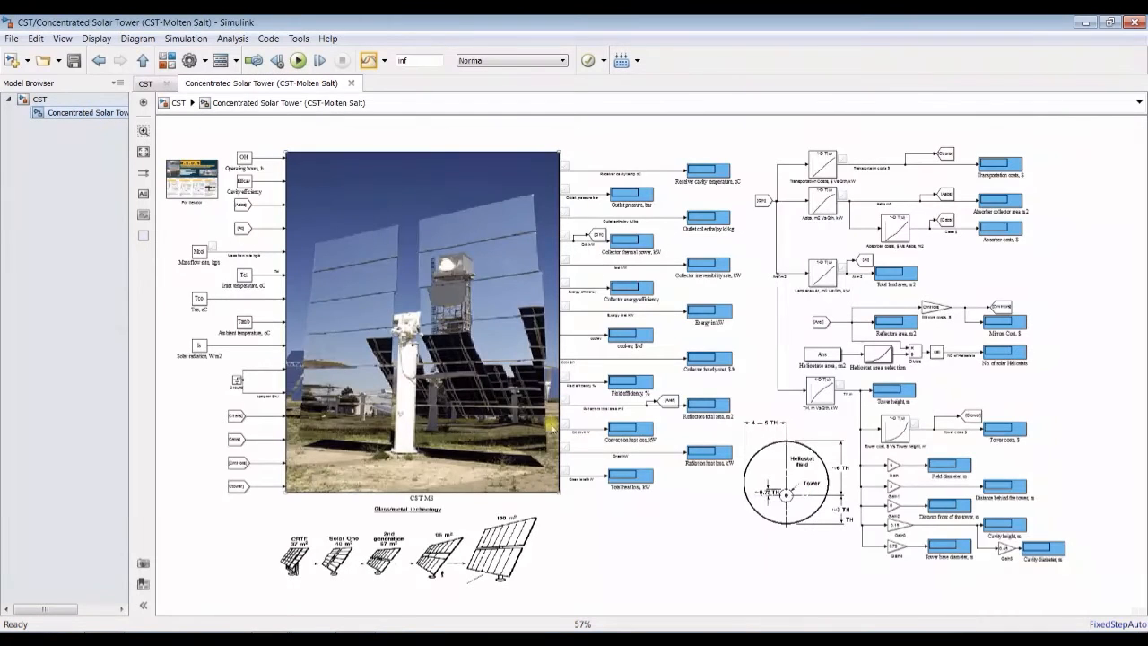
{"action": "scroll", "coordinate": [686, 171], "scroll_direction": "up", "scroll_amount": 4}
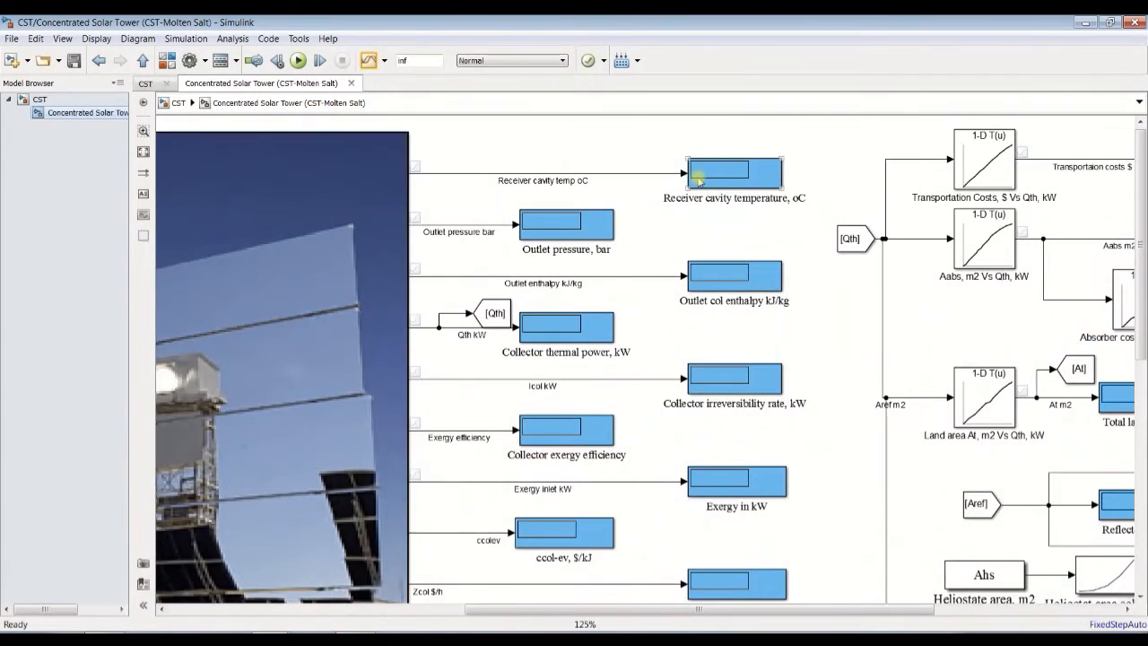
{"action": "scroll", "coordinate": [728, 202], "scroll_direction": "down", "scroll_amount": 1}
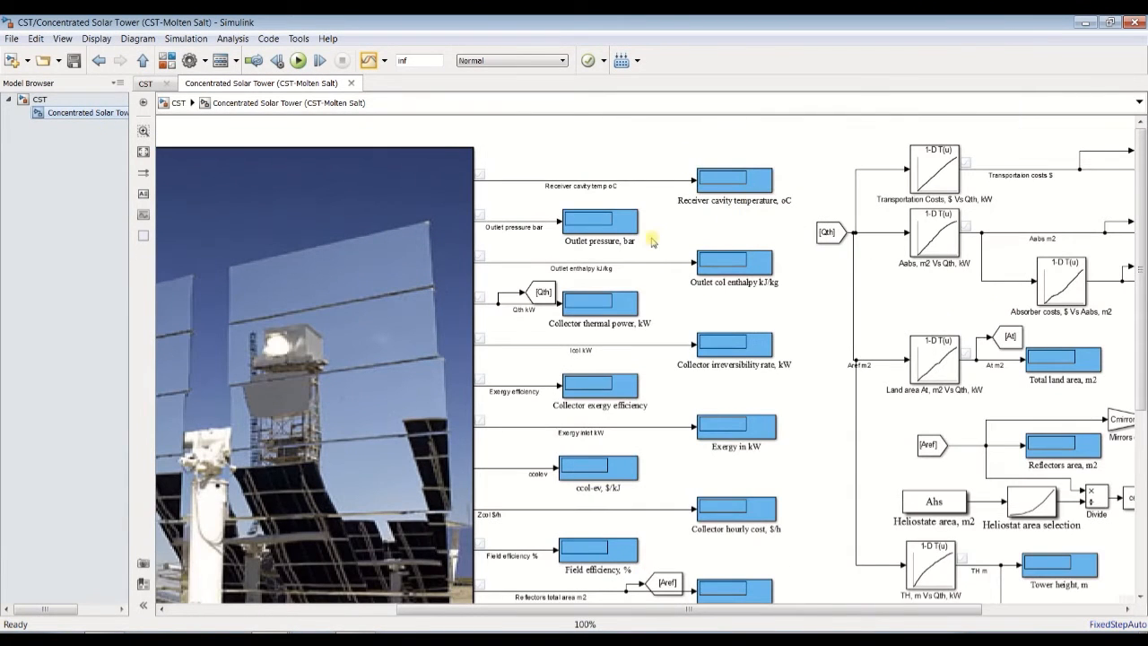
{"action": "left_click", "coordinate": [299, 61]}
{"action": "left_click", "coordinate": [296, 614]}
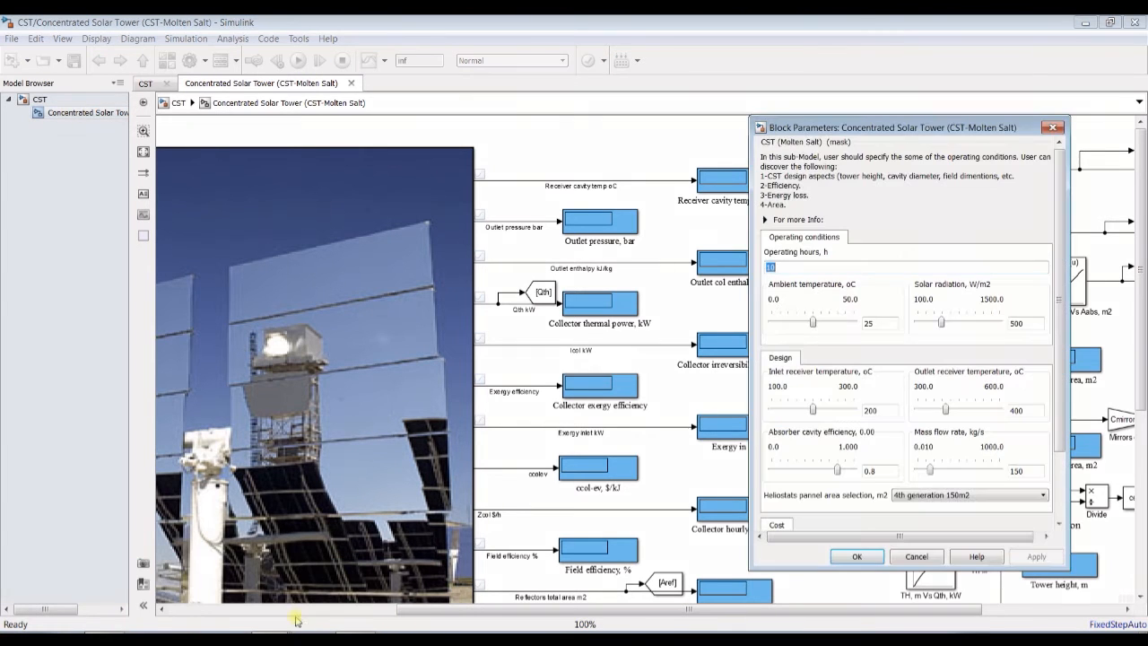
{"action": "left_click_drag", "start_coordinate": [888, 127], "coordinate": [203, 170]}
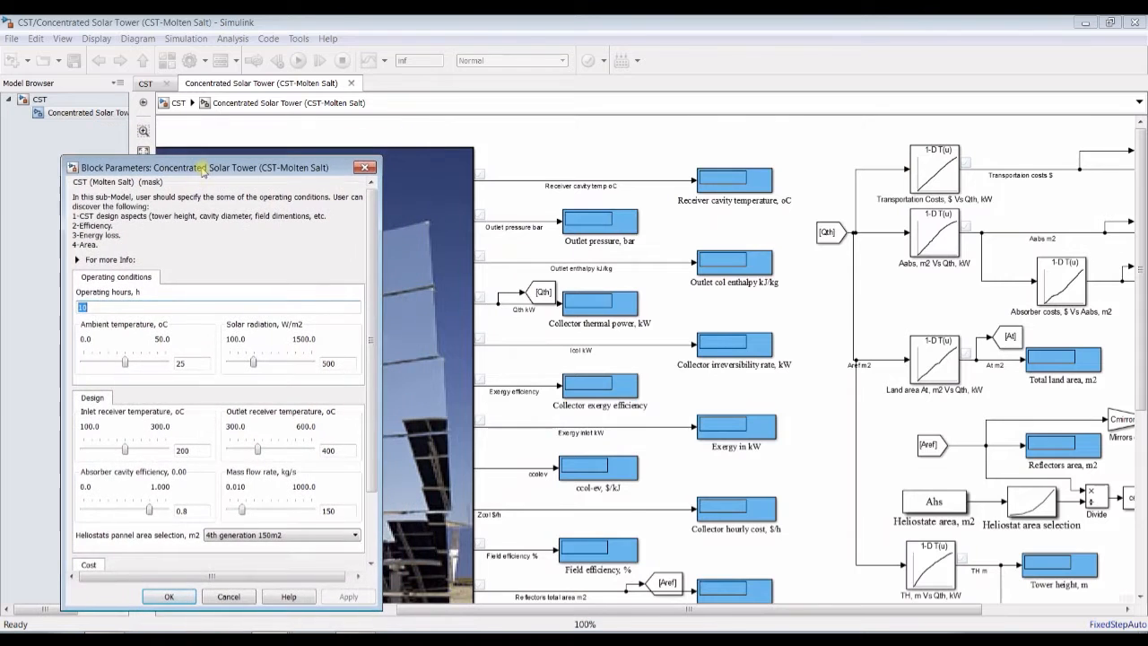
{"action": "left_click", "coordinate": [508, 22]}
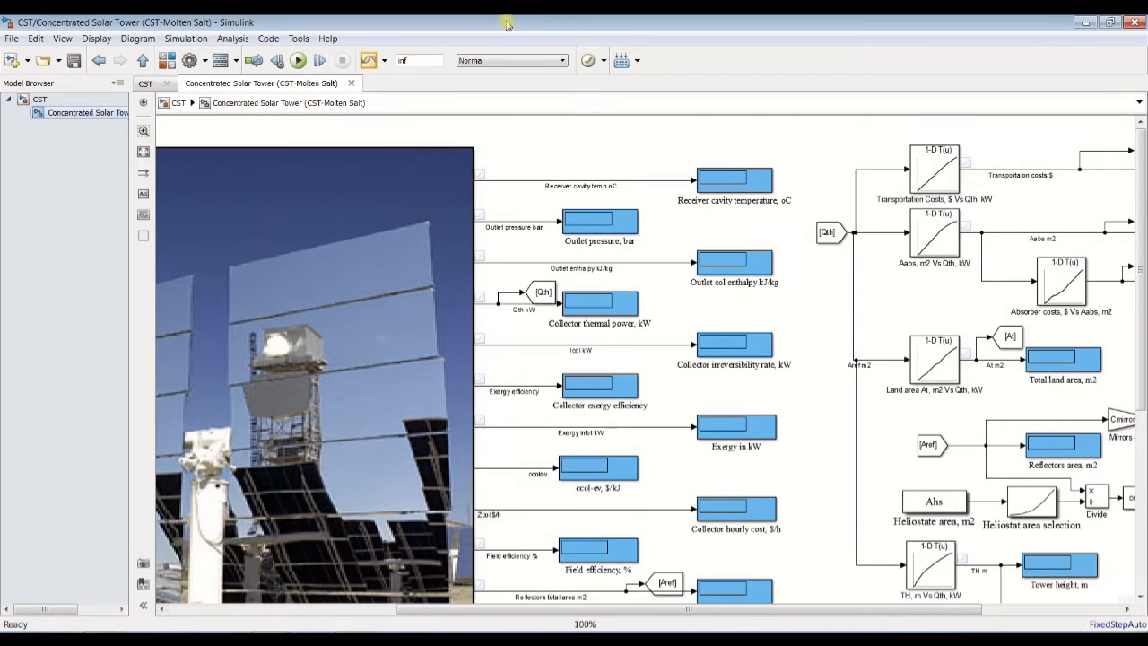
{"action": "left_click", "coordinate": [299, 61]}
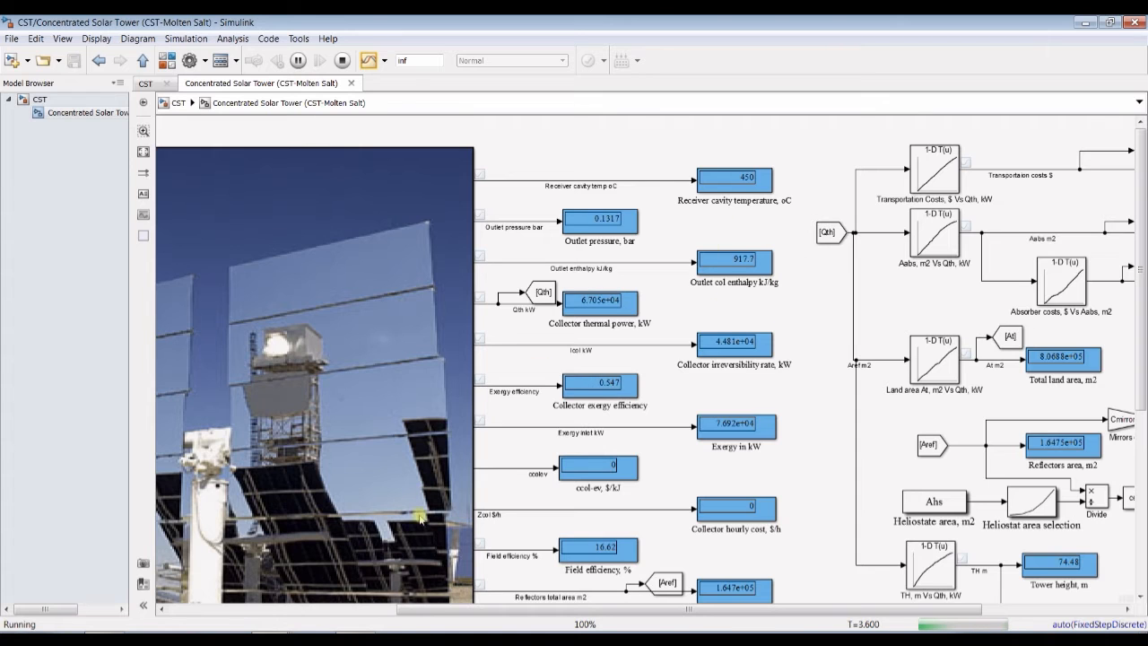
- Raise the solar radiation in the block parameters to 912 W/m2 while the simulation runs
{"action": "left_click", "coordinate": [274, 618]}
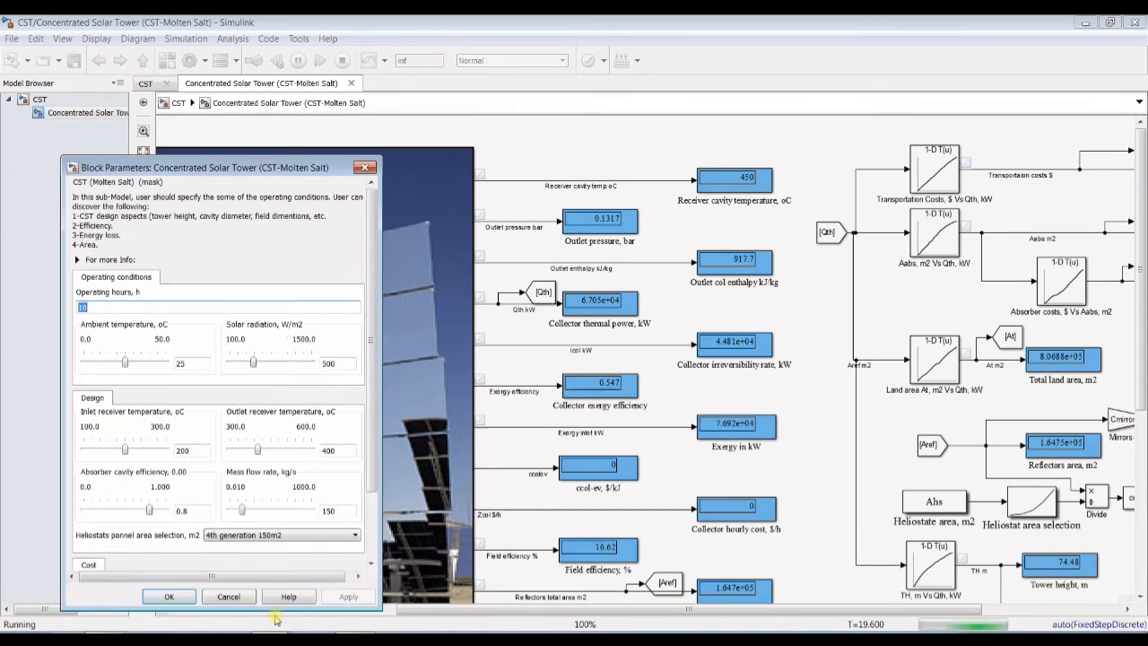
{"action": "left_click", "coordinate": [253, 364]}
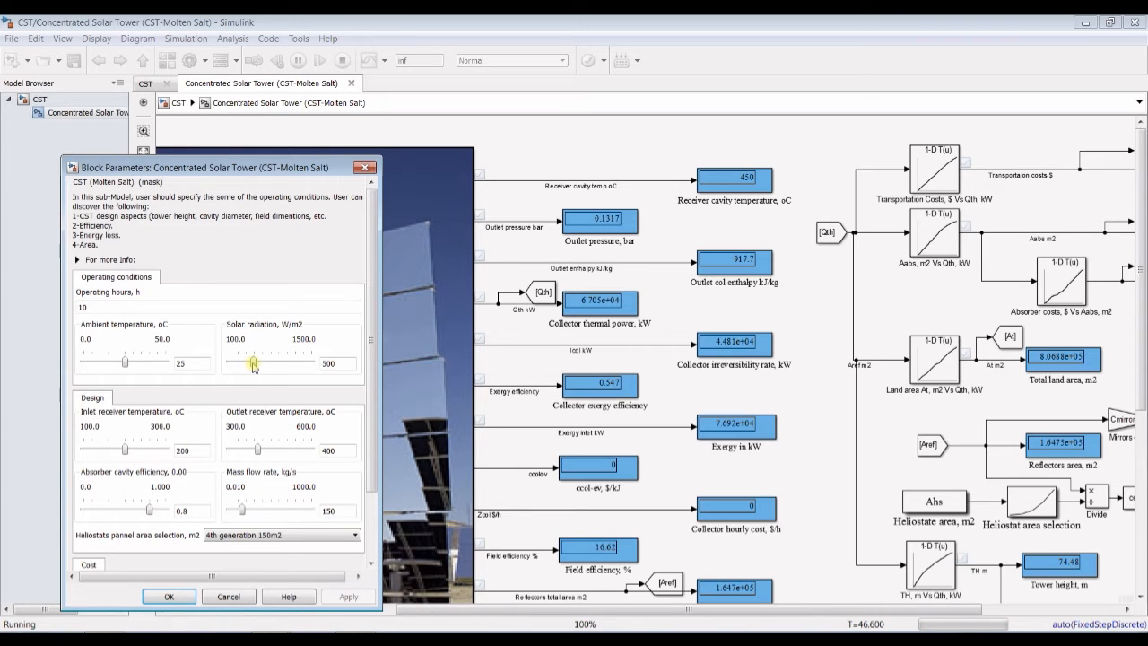
{"action": "left_click_drag", "start_coordinate": [253, 363], "coordinate": [256, 363]}
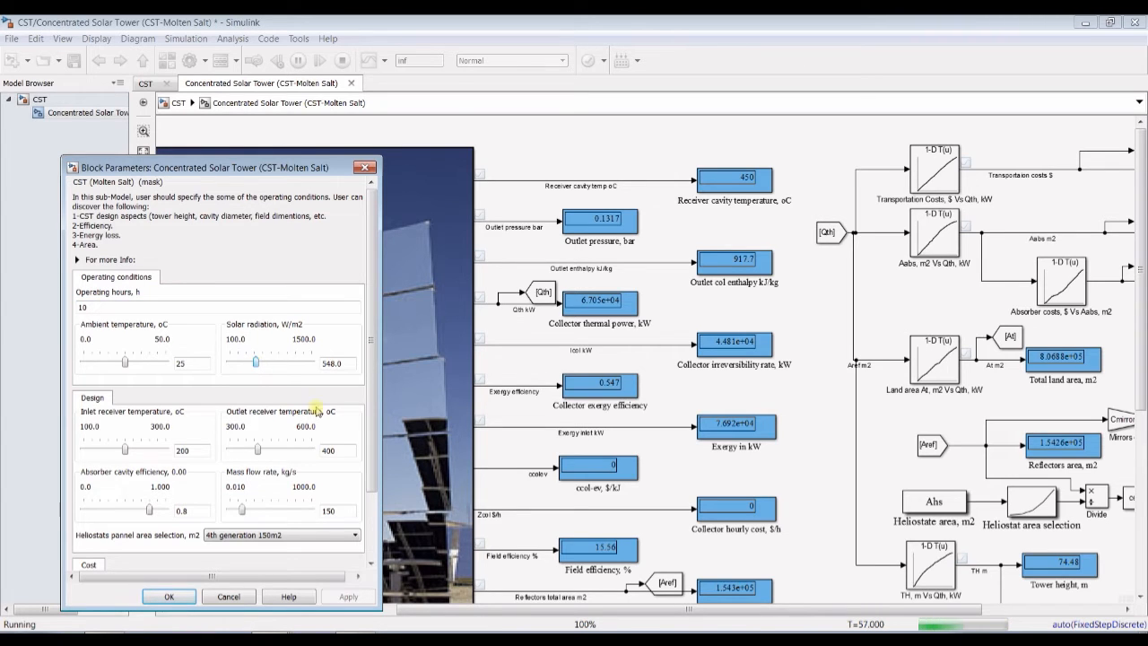
{"action": "key", "text": "Right"}
{"action": "key", "text": "Right"}
{"action": "key", "text": "Right"}
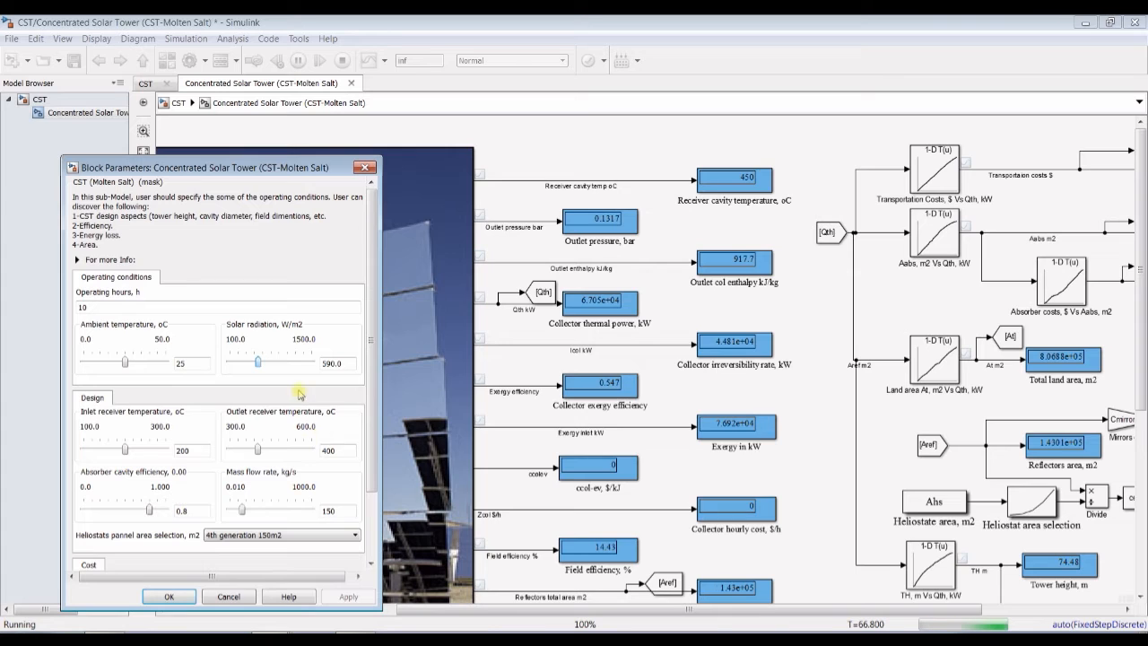
{"action": "key", "text": "Right"}
{"action": "key", "text": "Right"}
{"action": "key", "text": "Right"}
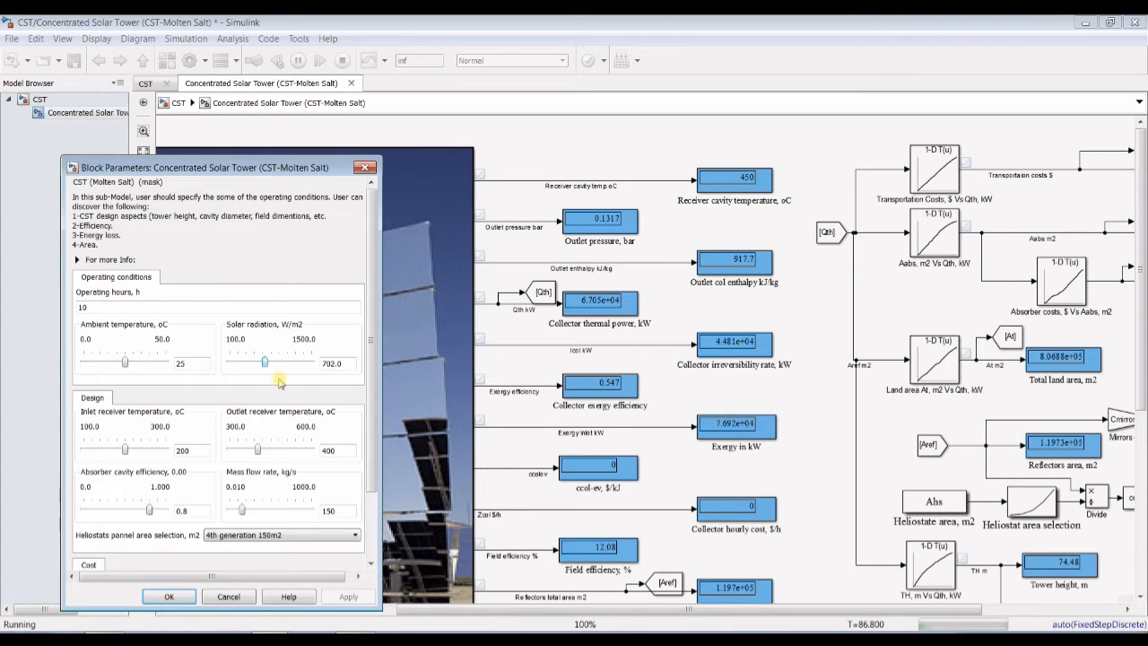
{"action": "key", "text": "Right"}
{"action": "key", "text": "Right"}
{"action": "key", "text": "Right"}
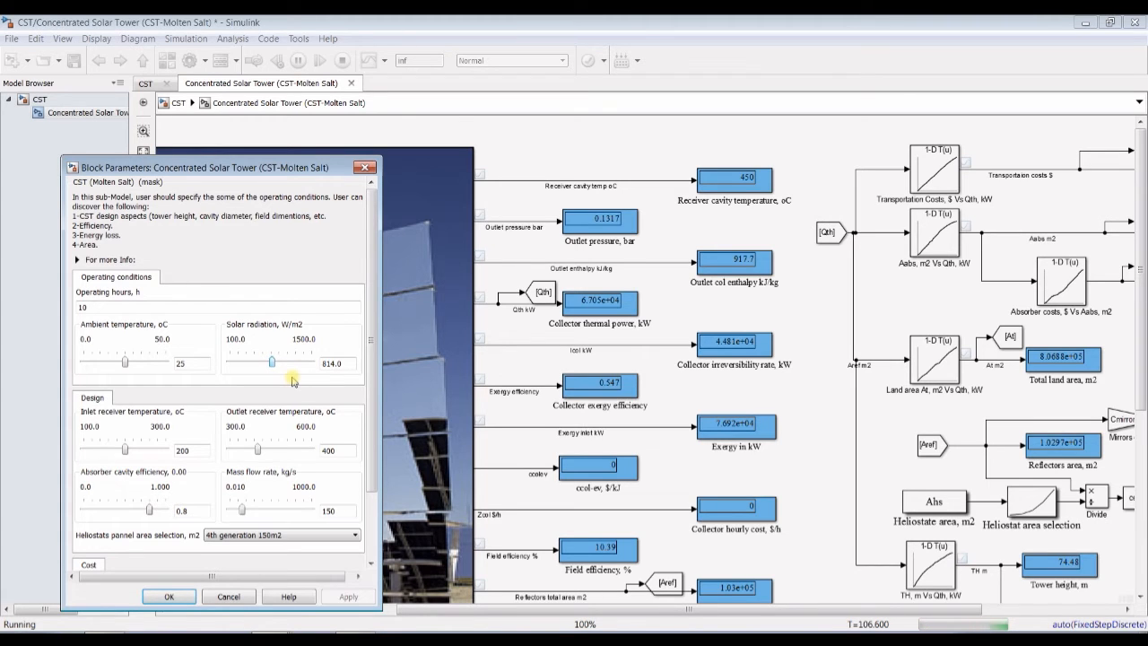
{"action": "key", "text": "Right"}
{"action": "key", "text": "Right"}
{"action": "left_click_drag", "start_coordinate": [291, 381], "coordinate": [294, 381]}
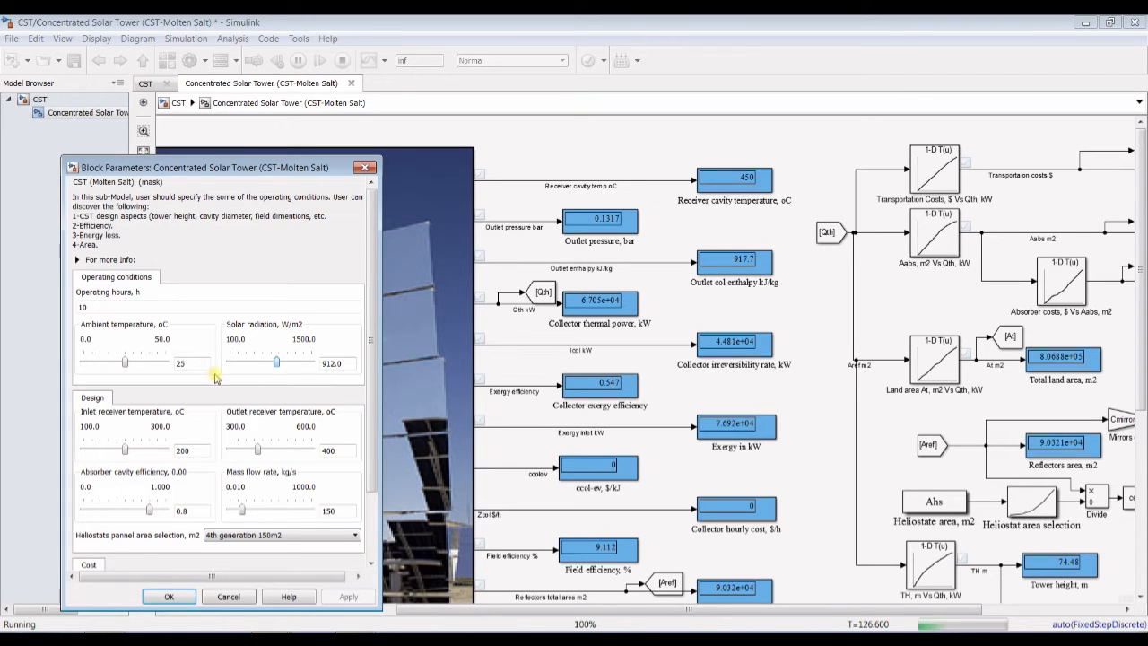
- Raise the inlet receiver temperature in the block parameters to 248 oC during the running simulation
{"action": "left_click", "coordinate": [128, 451]}
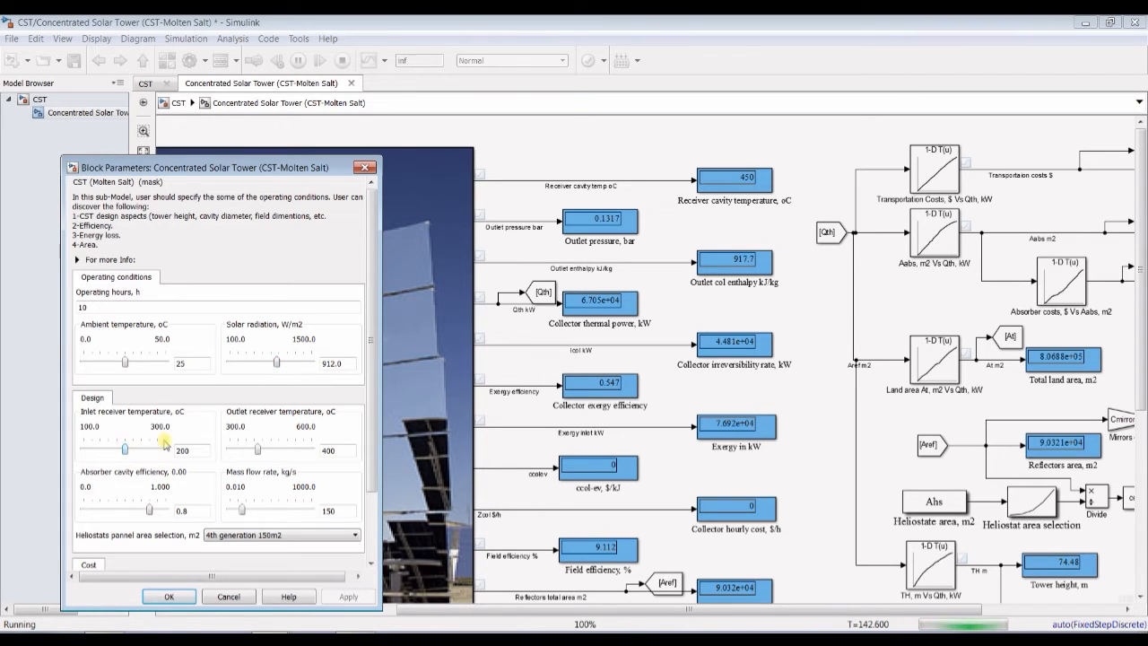
{"action": "left_click", "coordinate": [172, 437]}
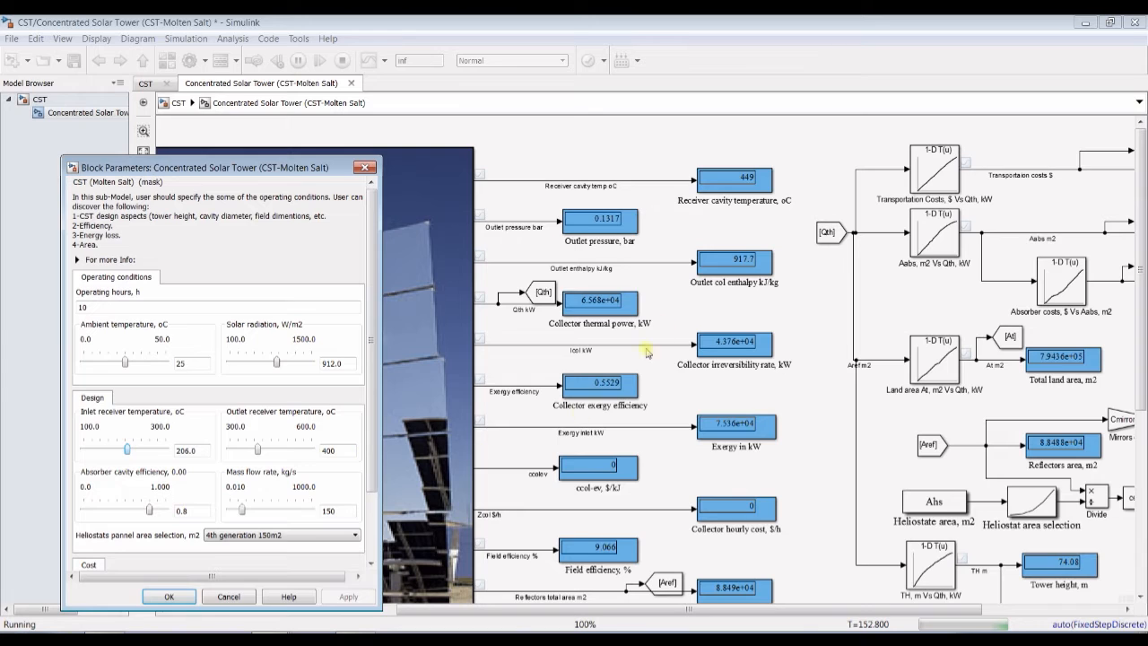
{"action": "key", "text": "Right"}
{"action": "key", "text": "Right"}
{"action": "key", "text": "Right"}
{"action": "key", "text": "Right"}
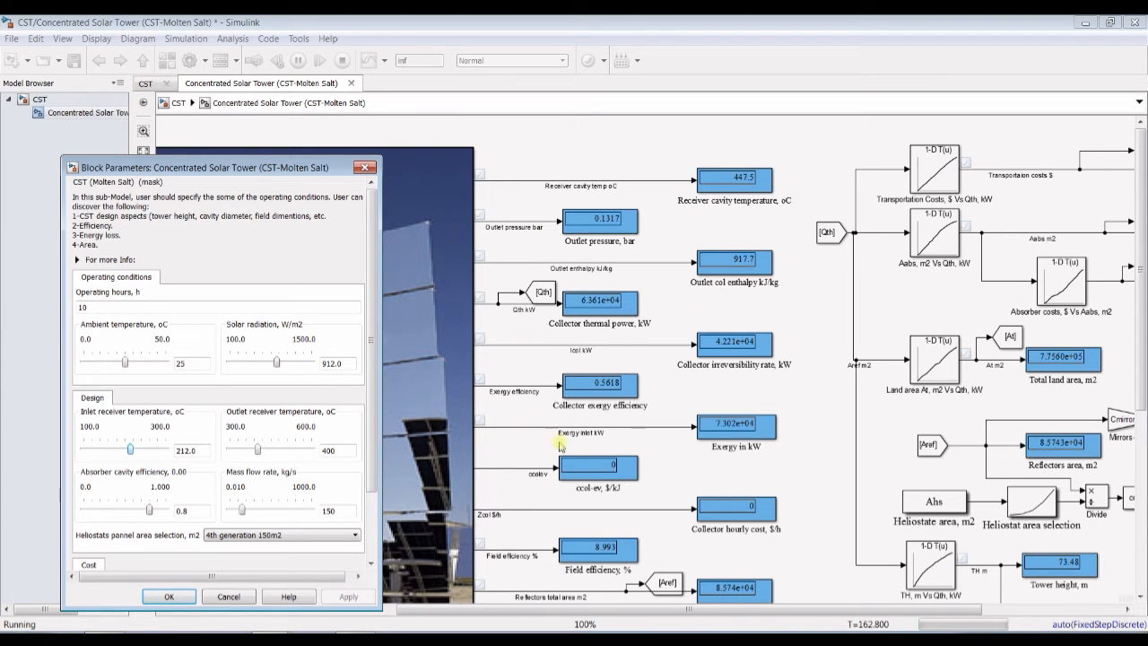
{"action": "key", "text": "Right"}
{"action": "key", "text": "Right"}
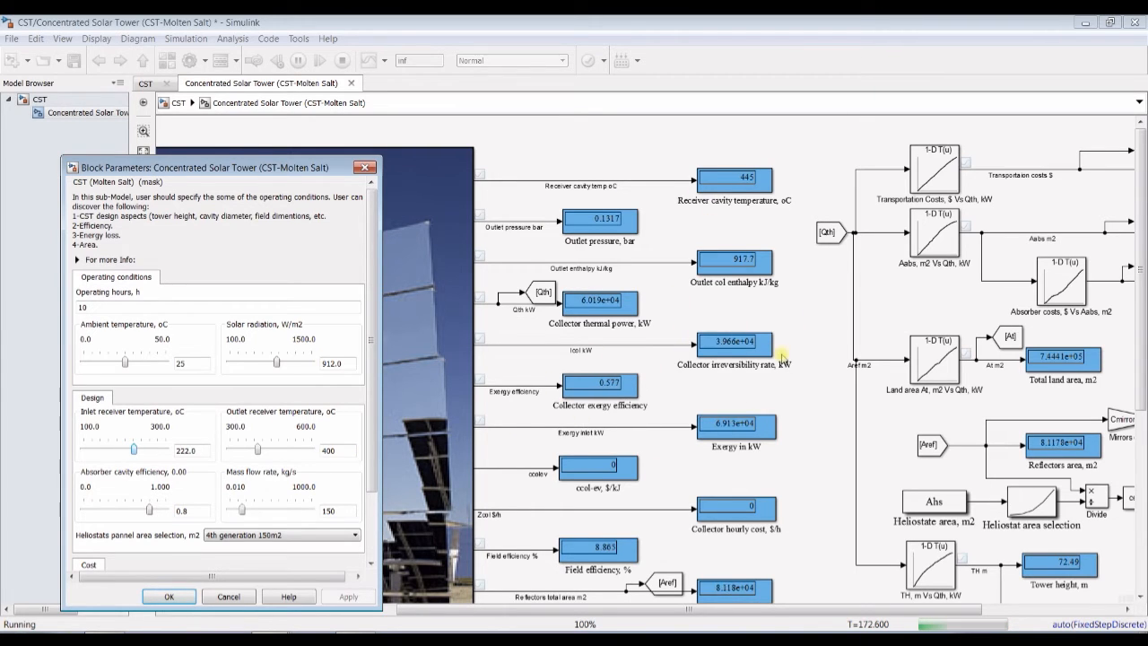
{"action": "key", "text": "Right"}
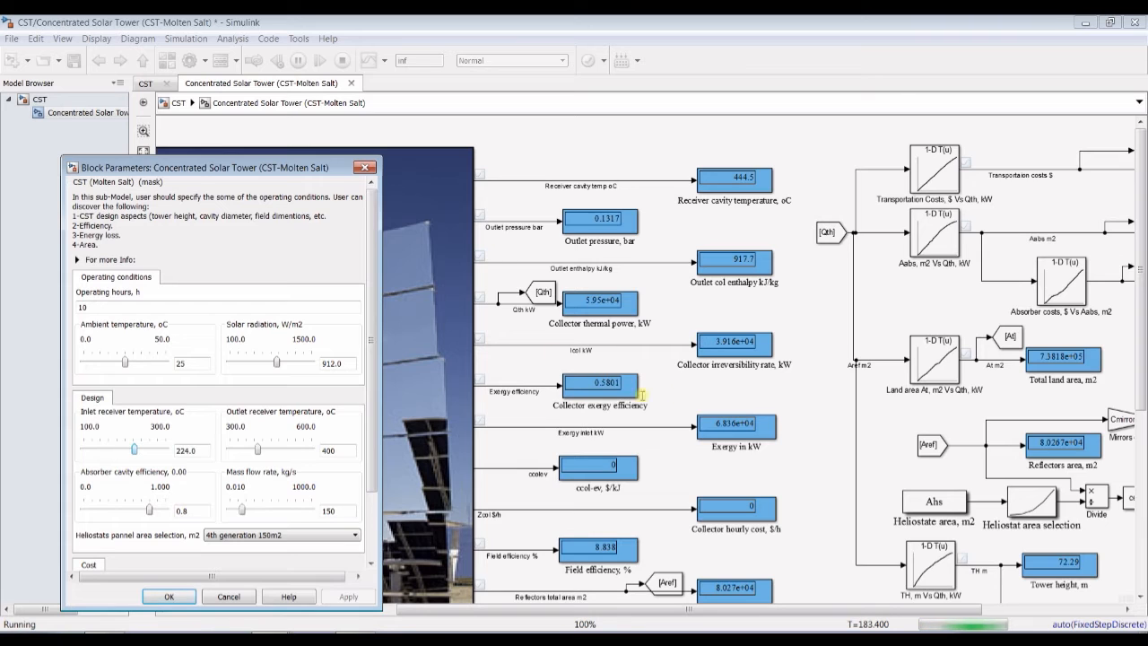
{"action": "key", "text": "Right"}
{"action": "key", "text": "Right"}
{"action": "key", "text": "Right"}
{"action": "key", "text": "Right"}
{"action": "key", "text": "Right"}
{"action": "key", "text": "Right"}
{"action": "key", "text": "Right"}
{"action": "key", "text": "Right"}
{"action": "key", "text": "Right"}
{"action": "key", "text": "Right"}
{"action": "key", "text": "Right"}
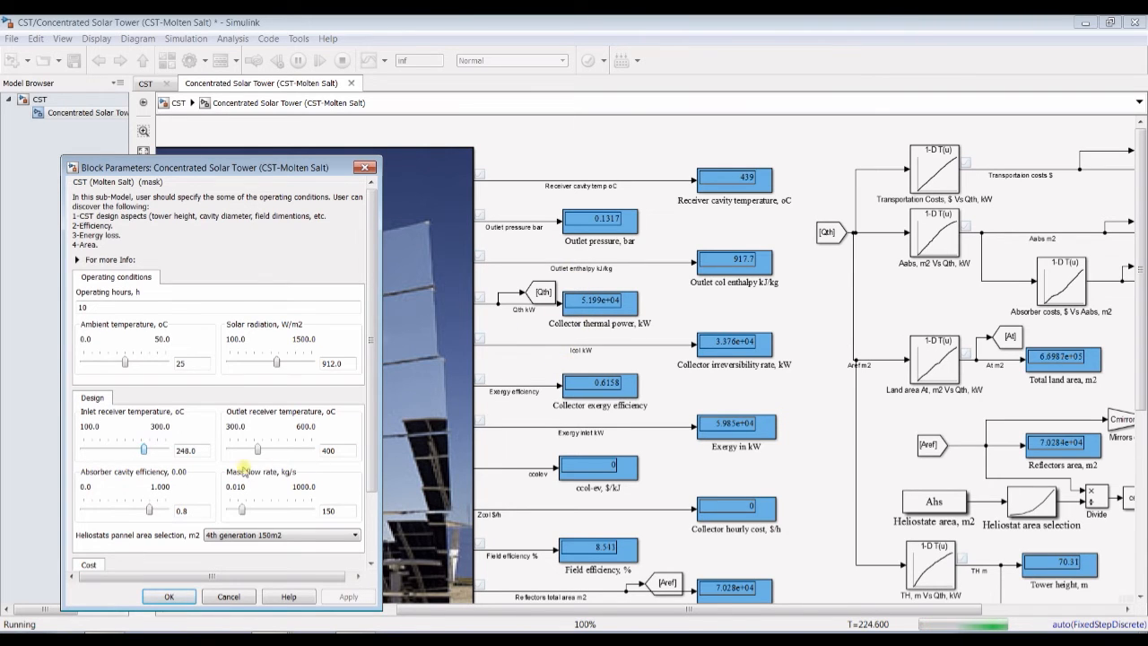
- Raise the inlet receiver temperature to 252 oC and the outlet receiver temperature to 588 oC while the simulation runs
{"action": "key", "text": "Right"}
{"action": "key", "text": "Right"}
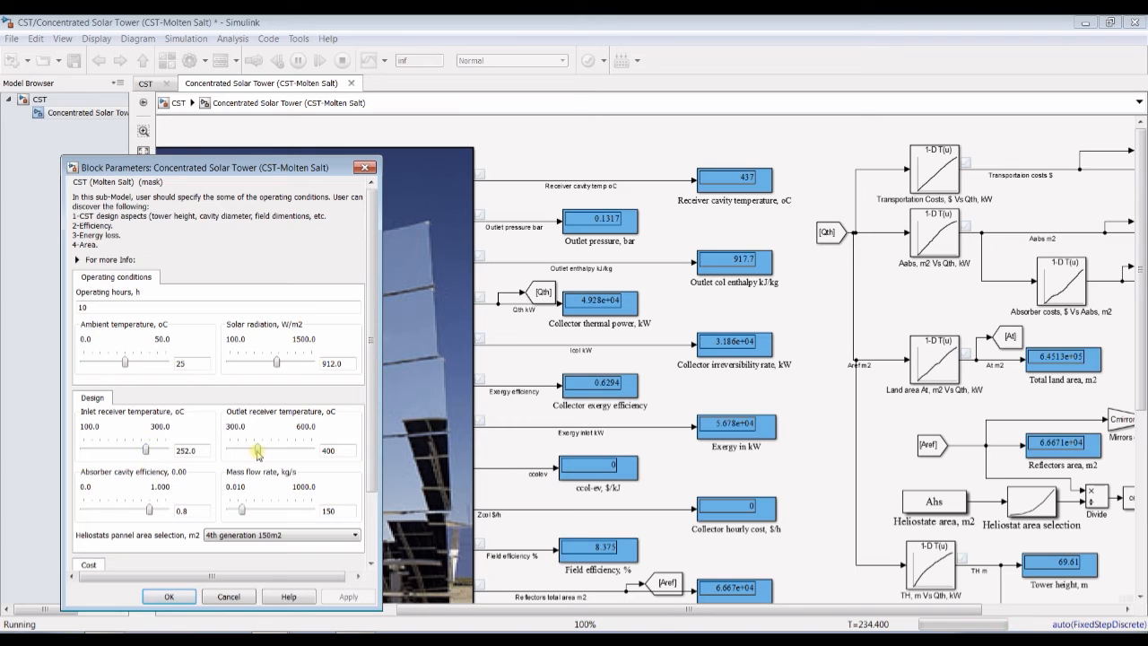
{"action": "left_click", "coordinate": [258, 453]}
{"action": "key", "text": "Right"}
{"action": "key", "text": "Right"}
{"action": "key", "text": "Right"}
{"action": "key", "text": "Right"}
{"action": "key", "text": "Right"}
{"action": "key", "text": "Right"}
{"action": "key", "text": "Right"}
{"action": "key", "text": "Right"}
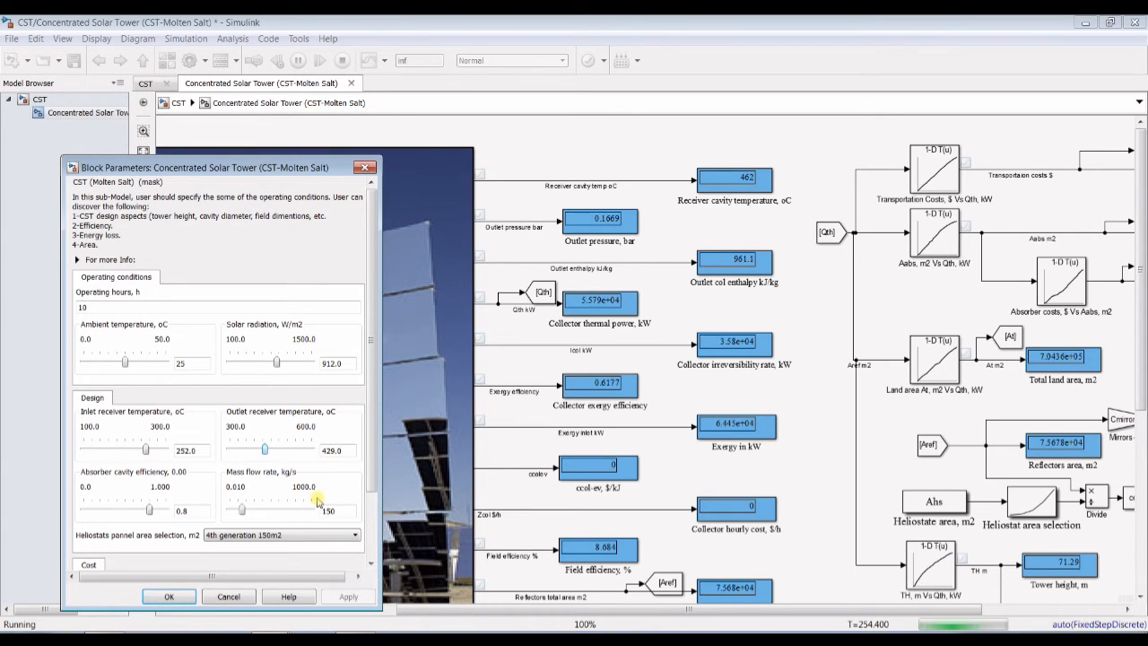
{"action": "key", "text": "Right"}
{"action": "key", "text": "Right"}
{"action": "key", "text": "Right"}
{"action": "key", "text": "Right"}
{"action": "key", "text": "Right"}
{"action": "key", "text": "Right"}
{"action": "key", "text": "Right"}
{"action": "key", "text": "Right"}
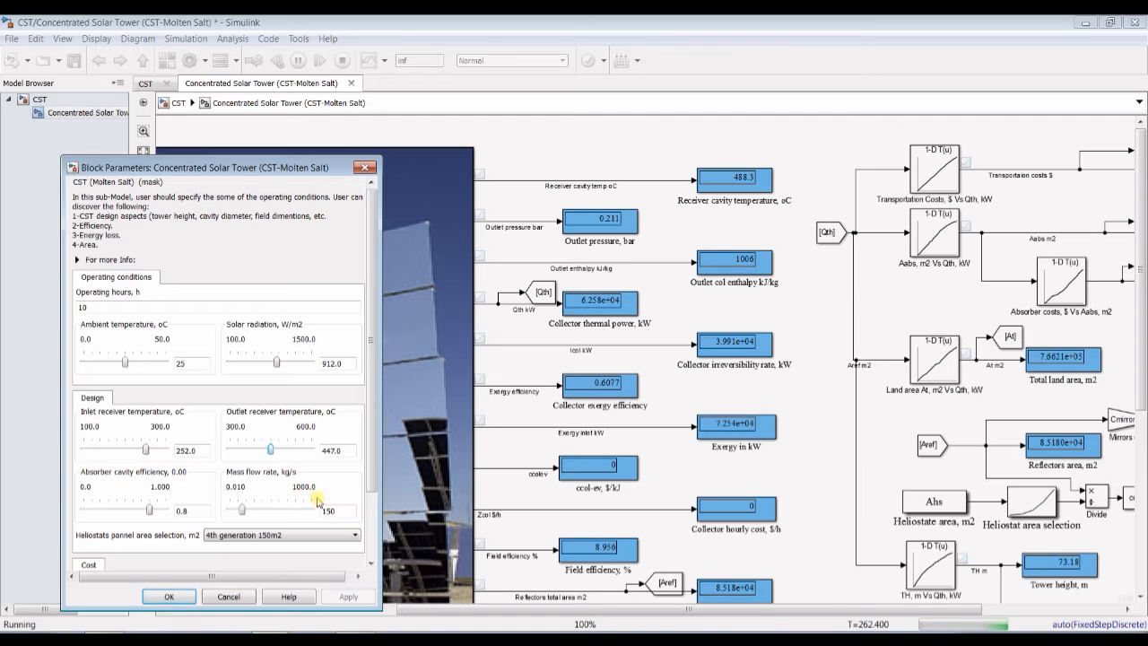
{"action": "key", "text": "Right"}
{"action": "key", "text": "Right"}
{"action": "key", "text": "Right"}
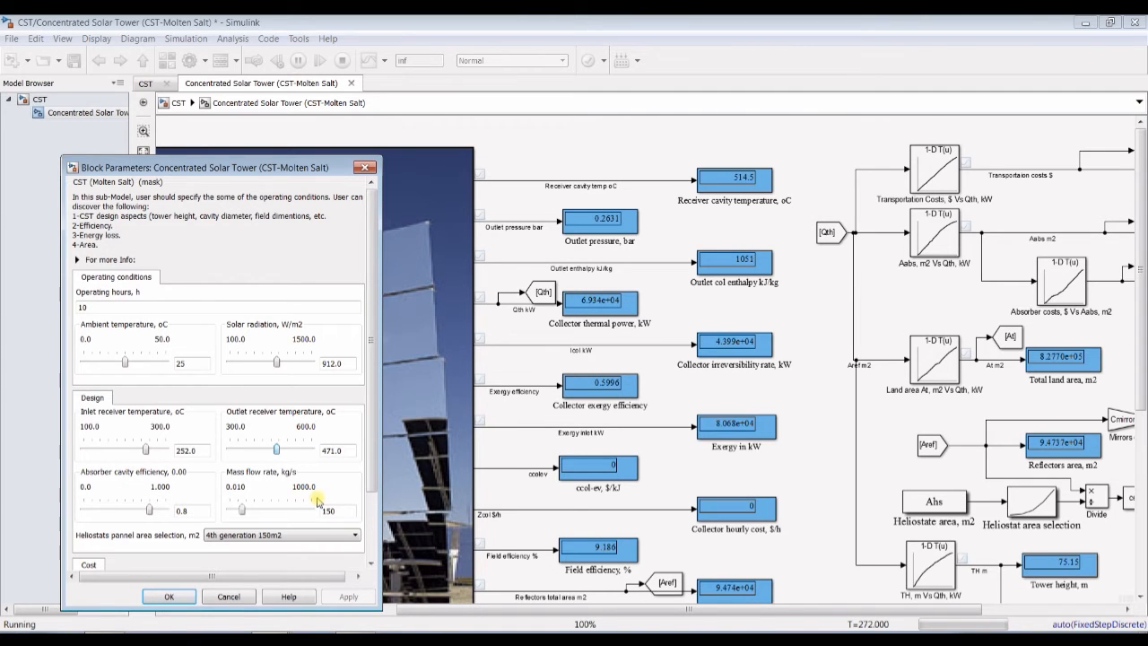
{"action": "key", "text": "Right"}
{"action": "key", "text": "Right"}
{"action": "key", "text": "Right"}
{"action": "key", "text": "Right"}
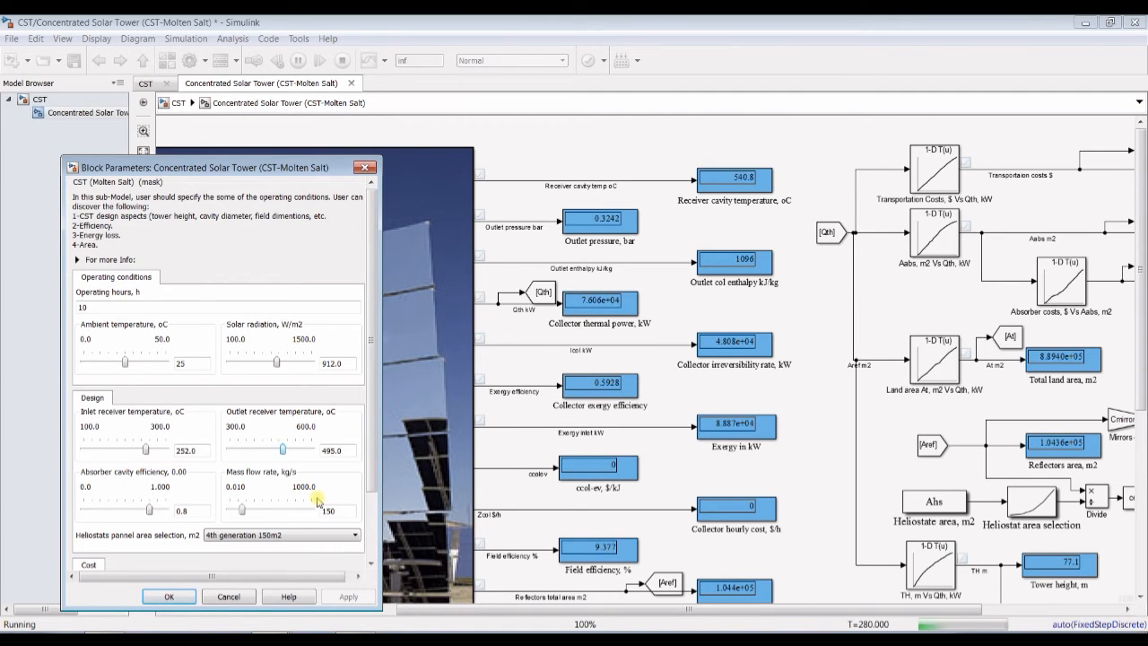
{"action": "key", "text": "Right"}
{"action": "key", "text": "Right"}
{"action": "key", "text": "Right"}
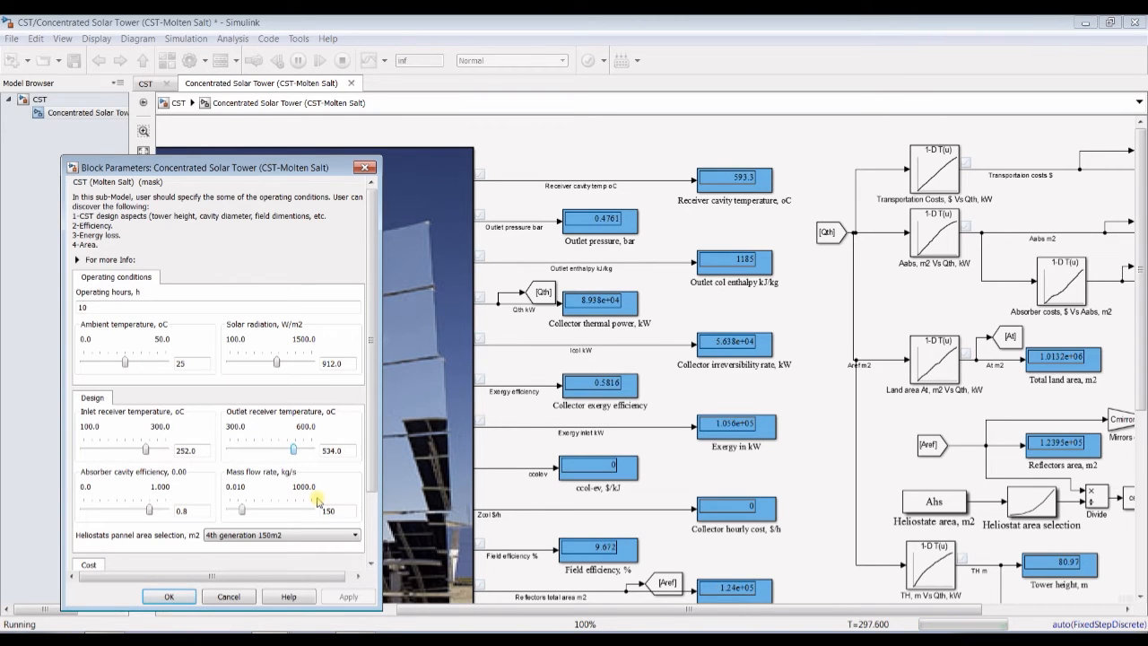
{"action": "key", "text": "Right"}
{"action": "key", "text": "Right"}
{"action": "key", "text": "Right"}
{"action": "key", "text": "Right"}
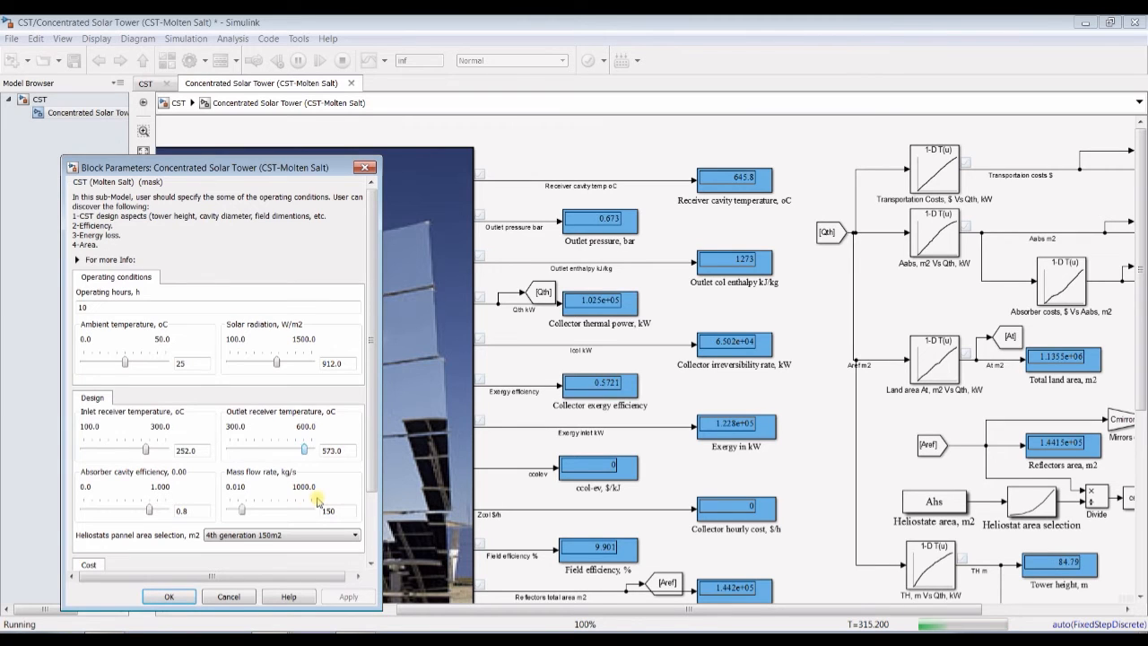
{"action": "key", "text": "Right"}
{"action": "key", "text": "Right"}
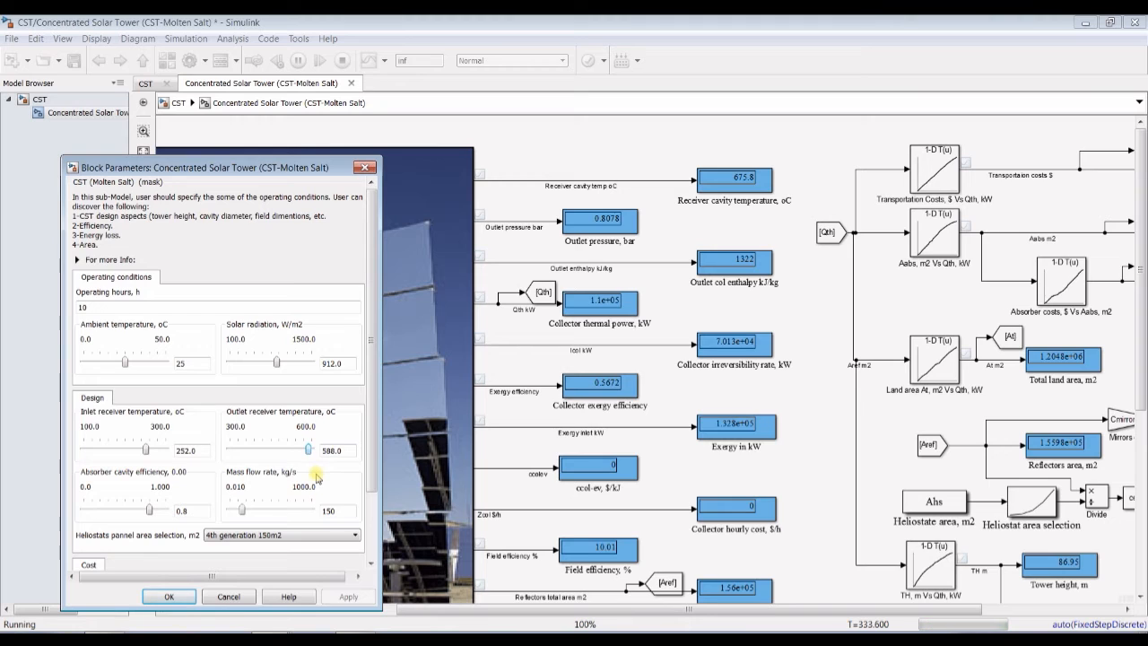
- Lower the outlet receiver temperature in the block parameters to 510 oC during the running simulation
{"action": "key", "text": "Left"}
{"action": "key", "text": "Left"}
{"action": "key", "text": "Left"}
{"action": "key", "text": "Left"}
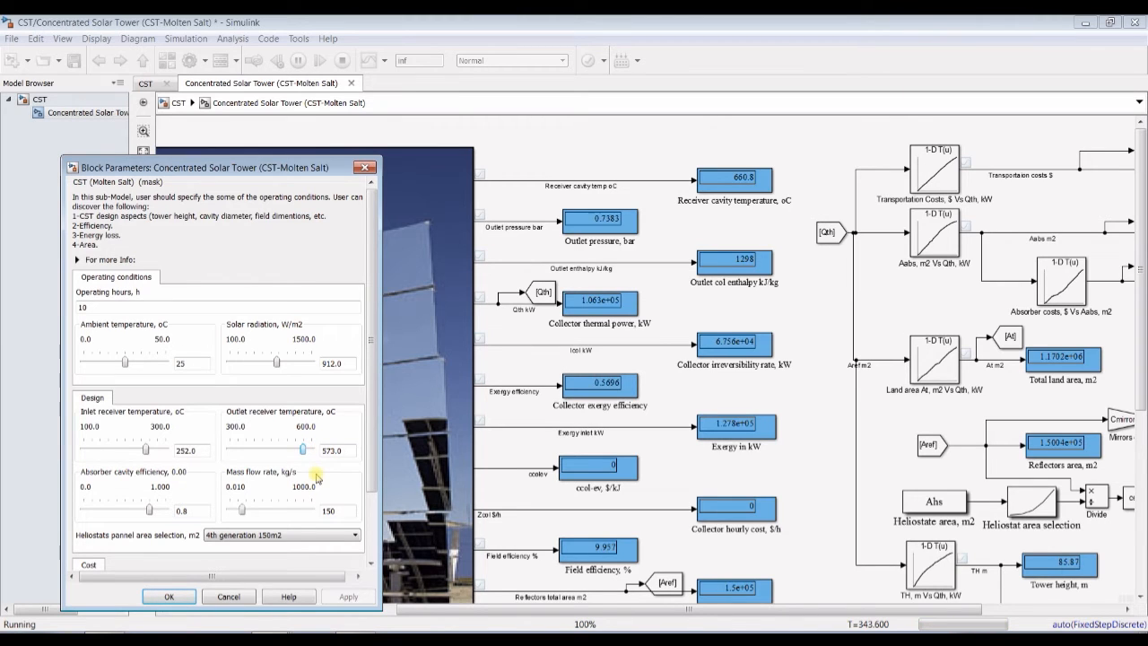
{"action": "key", "text": "Left"}
{"action": "key", "text": "Left"}
{"action": "key", "text": "Left"}
{"action": "key", "text": "Left"}
{"action": "key", "text": "Left"}
{"action": "key", "text": "Left"}
{"action": "key", "text": "Left"}
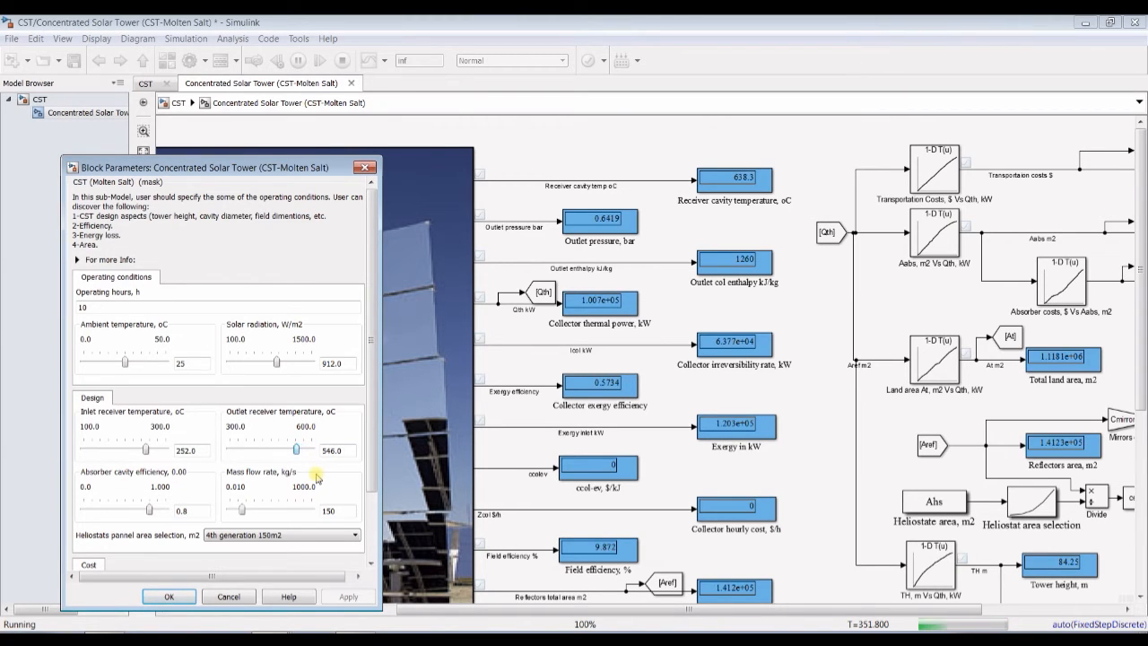
{"action": "key", "text": "Left"}
{"action": "key", "text": "Left"}
{"action": "key", "text": "Left"}
{"action": "key", "text": "Left"}
{"action": "key", "text": "Left"}
{"action": "key", "text": "Left"}
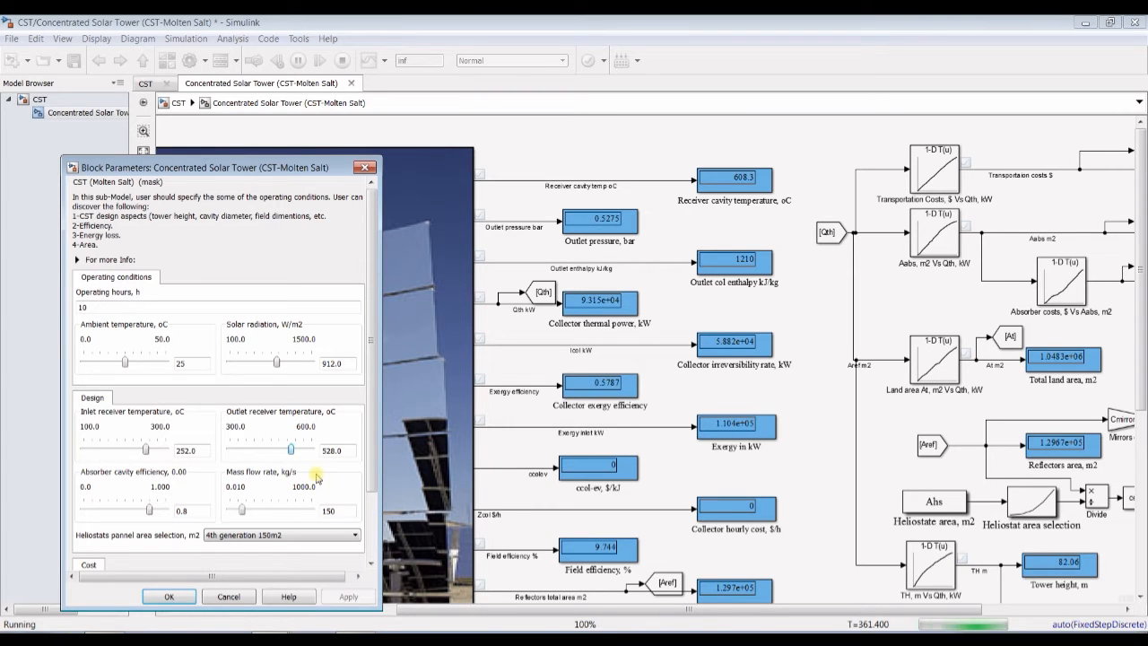
{"action": "key", "text": "Left"}
{"action": "key", "text": "Left"}
{"action": "key", "text": "Left"}
{"action": "key", "text": "Left"}
{"action": "key", "text": "Left"}
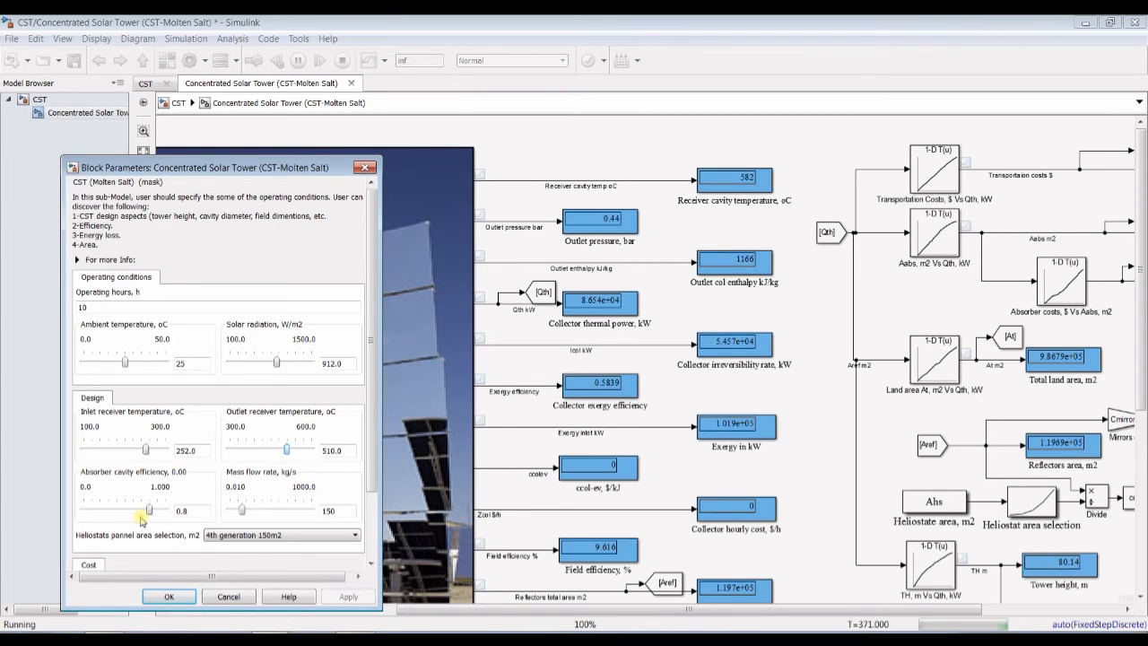
- Raise the absorber cavity efficiency to 0.910 and accept the block parameters
{"action": "left_click", "coordinate": [148, 511]}
{"action": "key", "text": "Right"}
{"action": "key", "text": "Right"}
{"action": "key", "text": "Right"}
{"action": "key", "text": "Right"}
{"action": "key", "text": "Right"}
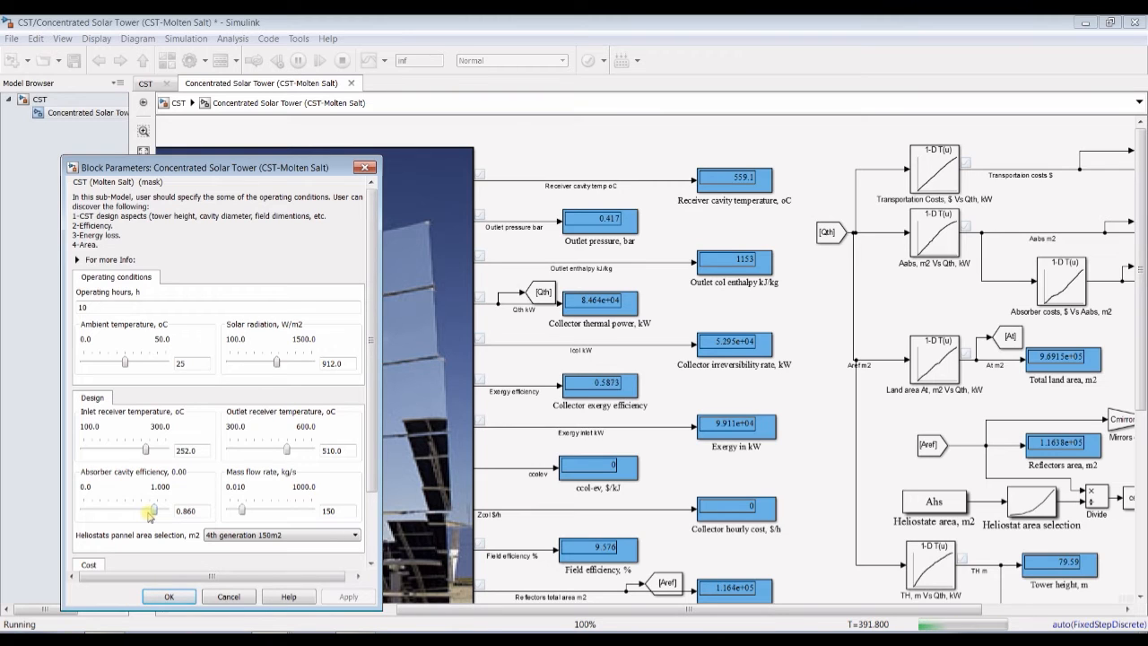
{"action": "key", "text": "Right"}
{"action": "key", "text": "Right"}
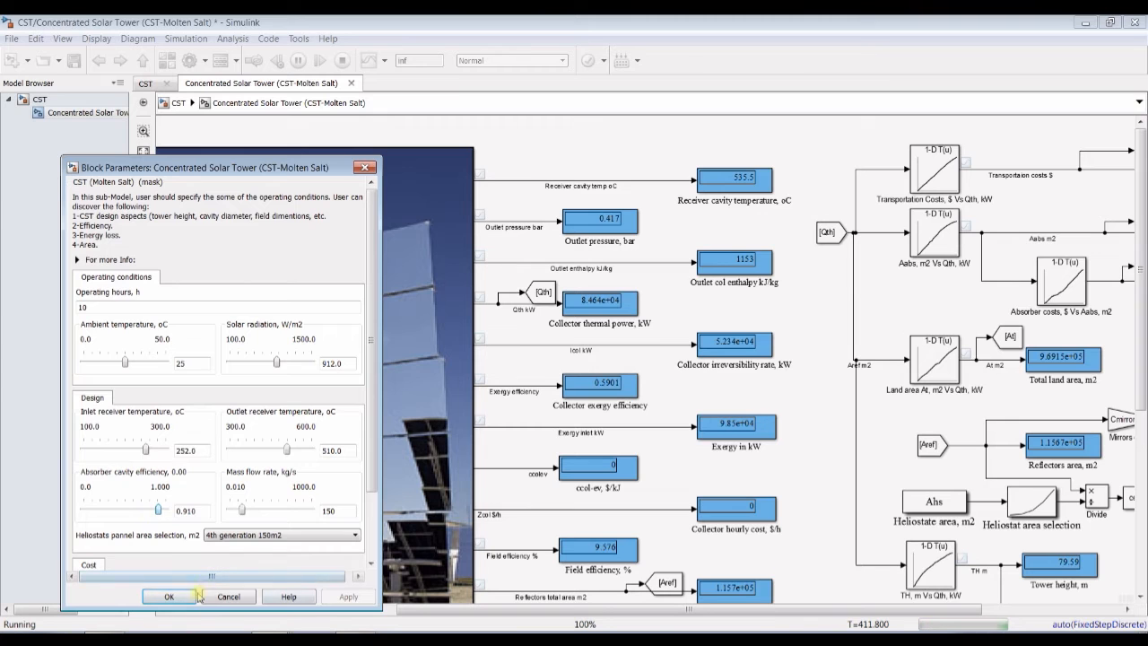
{"action": "left_click", "coordinate": [169, 596]}
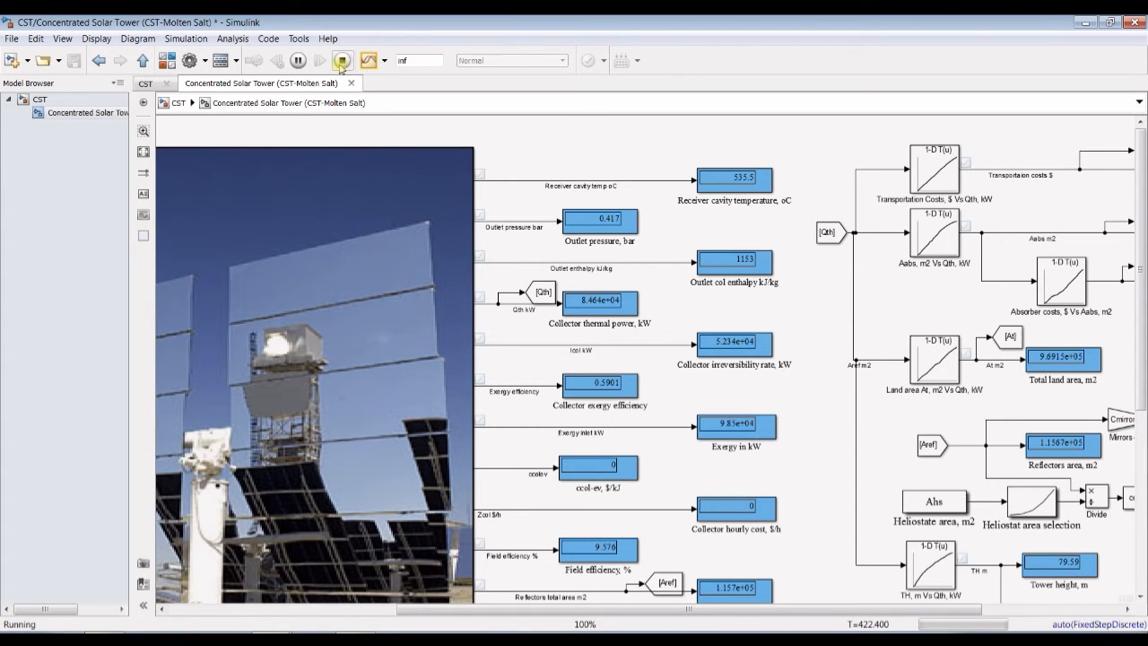
- Stop the simulation and open the Simulation Data Inspector maximized, with its signal list enlarged to show all Run 3 signals
{"action": "left_click", "coordinate": [341, 62]}
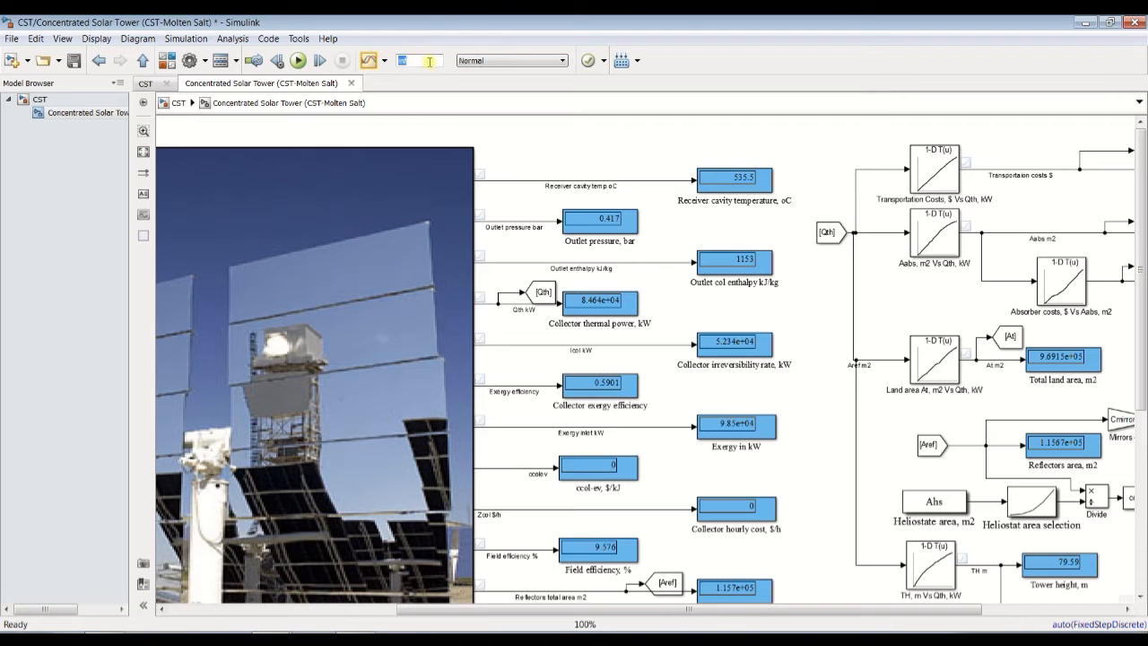
{"action": "left_click", "coordinate": [368, 61]}
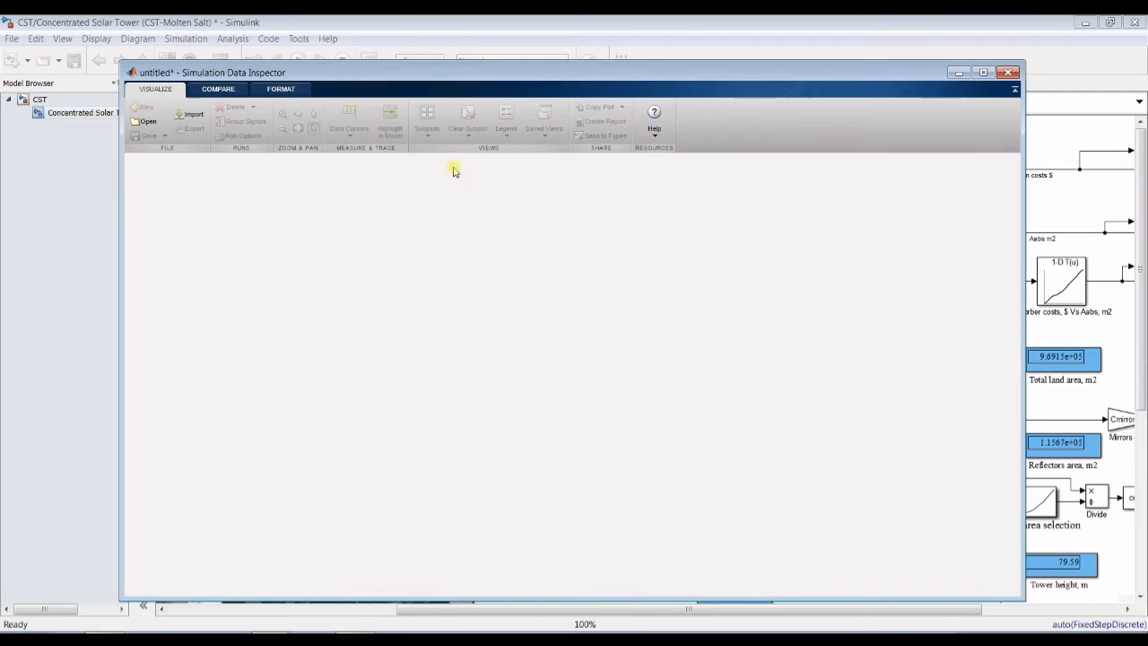
{"action": "left_click", "coordinate": [983, 73]}
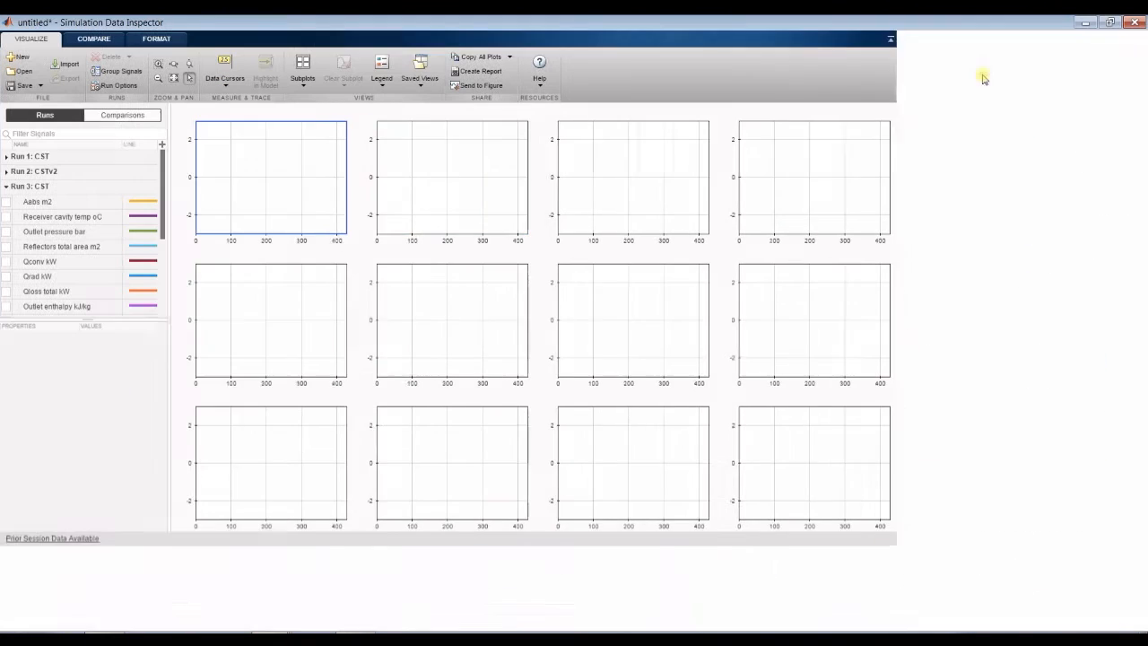
{"action": "left_click_drag", "start_coordinate": [86, 366], "coordinate": [86, 594]}
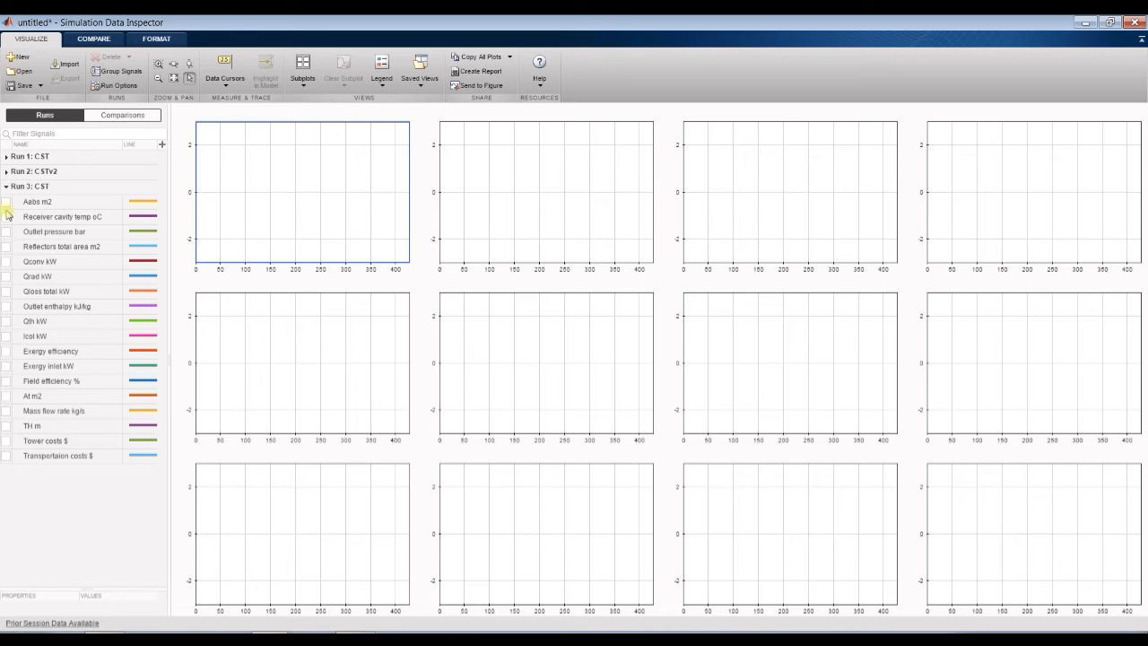
- Plot Run 3's Aabs, Receiver cavity temp, Outlet pressure and Reflectors total area in separate subplots across the first row
{"action": "left_click", "coordinate": [8, 203]}
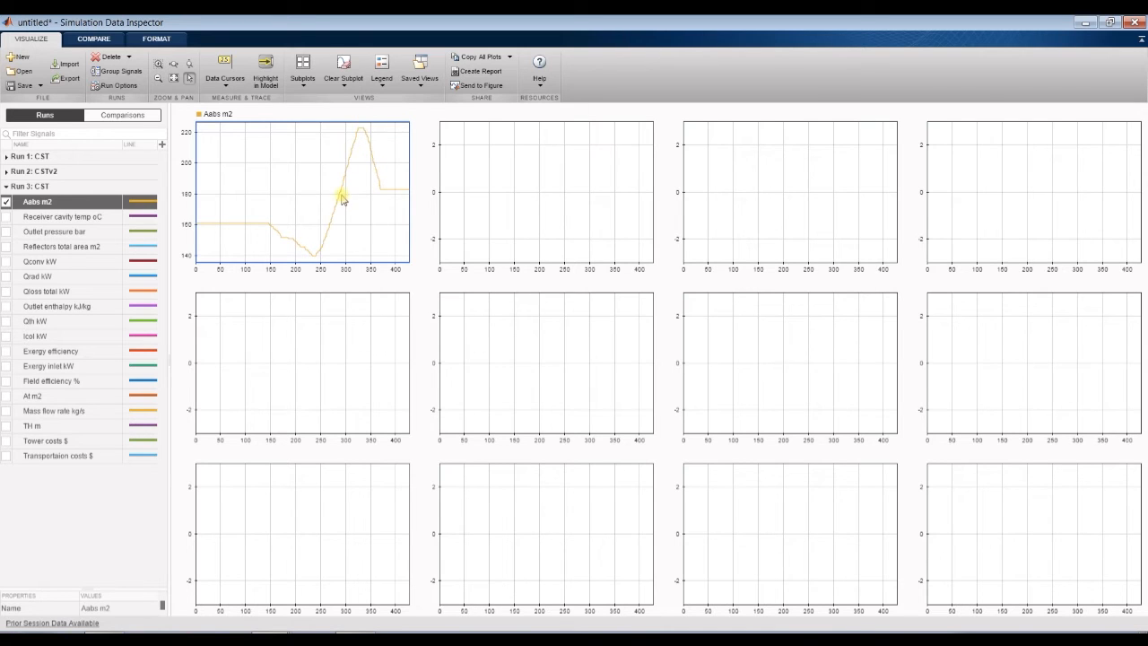
{"action": "left_click", "coordinate": [598, 171]}
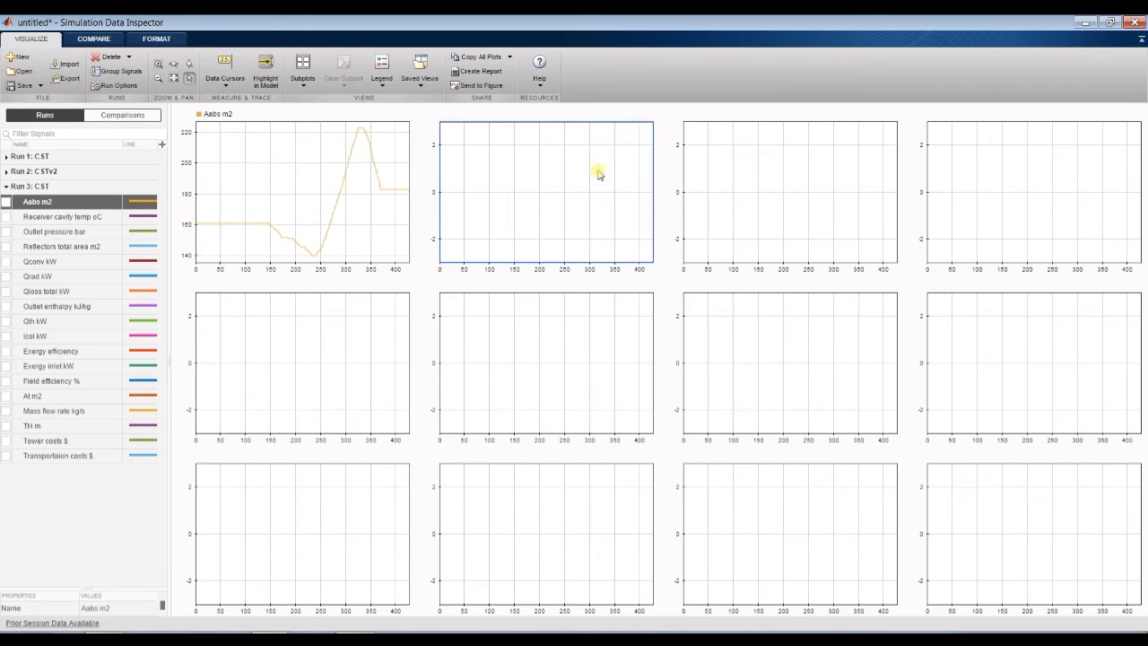
{"action": "left_click", "coordinate": [6, 217]}
{"action": "left_click", "coordinate": [775, 188]}
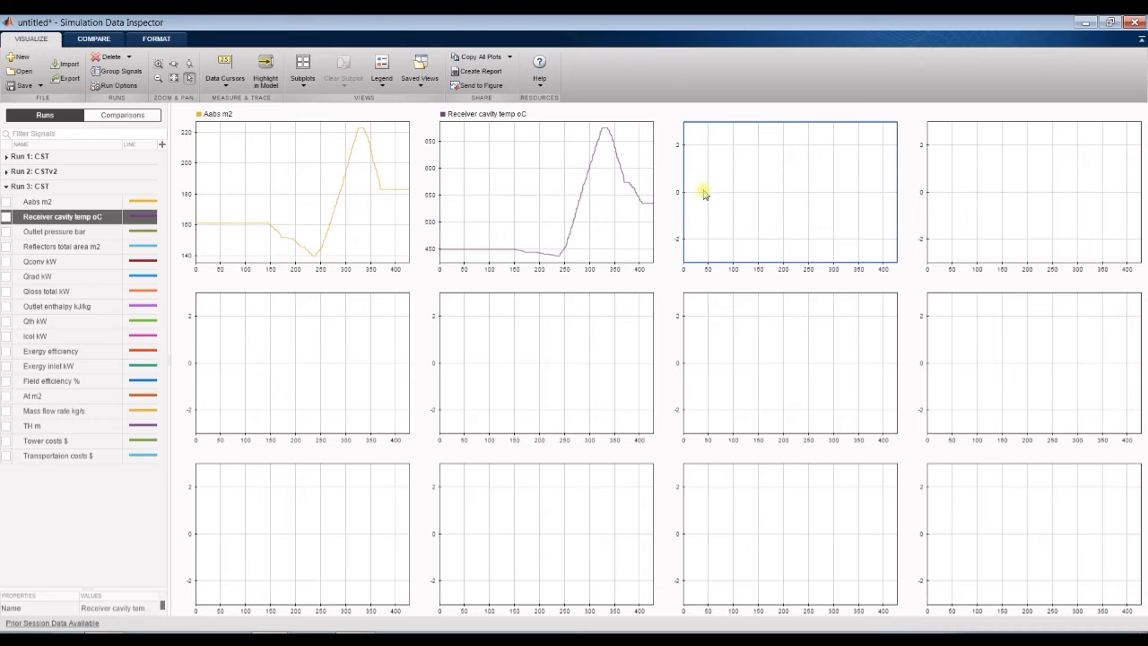
{"action": "left_click", "coordinate": [7, 231]}
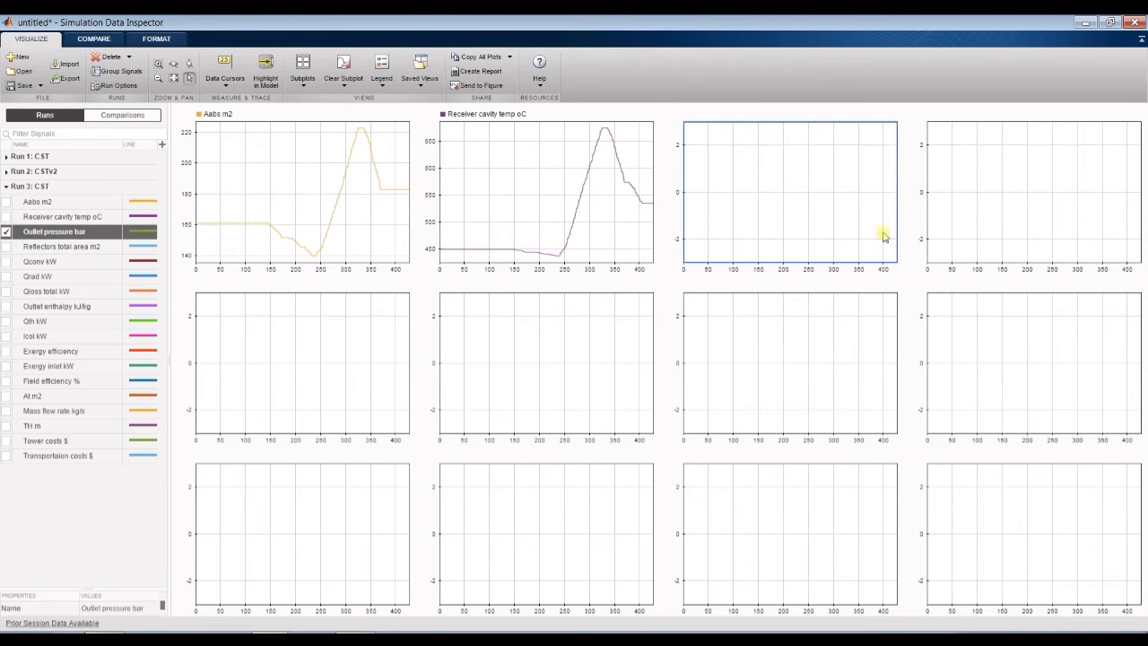
{"action": "left_click", "coordinate": [933, 173]}
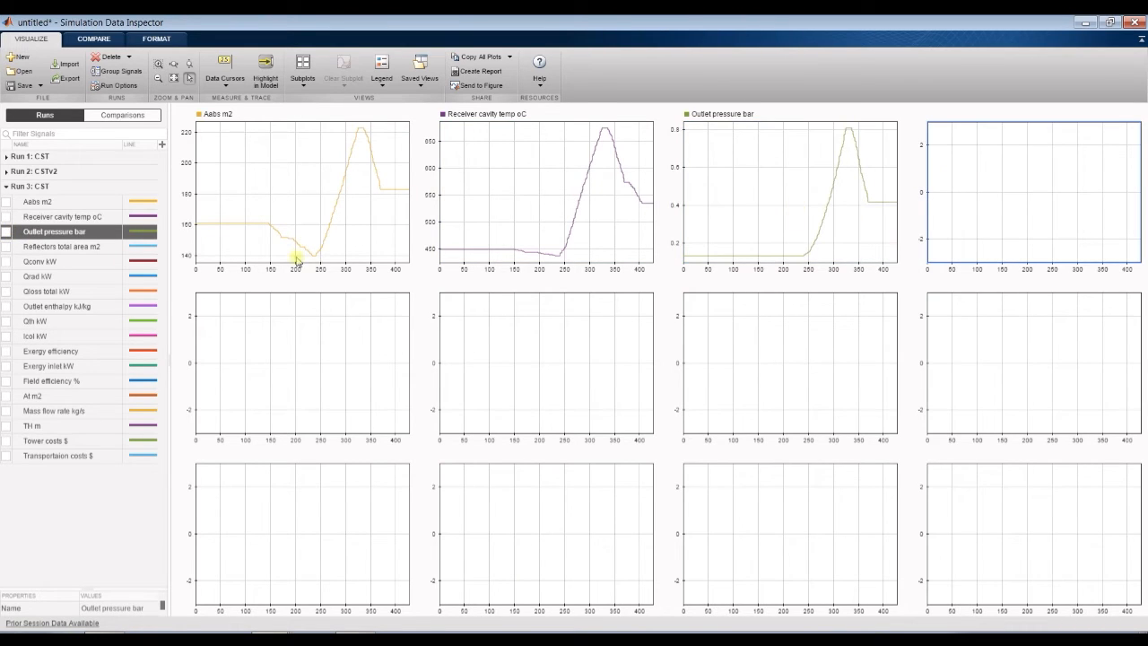
{"action": "left_click", "coordinate": [7, 246]}
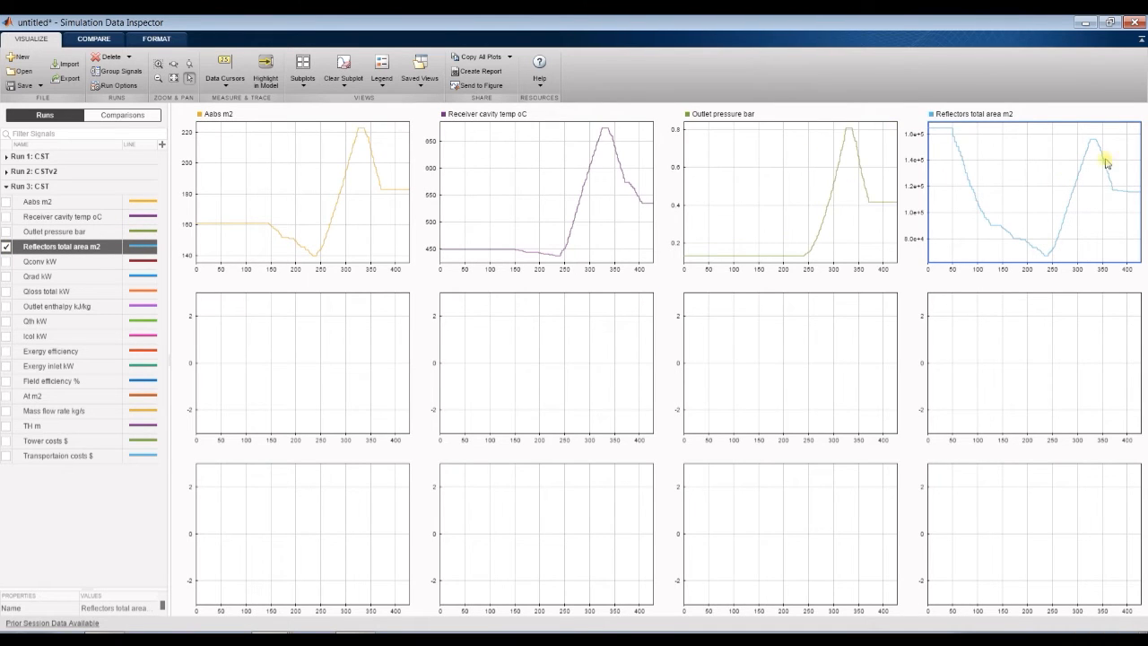
- Plot Run 3's Qconv, Qrad and Qloss total signals together in the first subplot of the second row
{"action": "left_click", "coordinate": [269, 337]}
{"action": "left_click", "coordinate": [6, 261]}
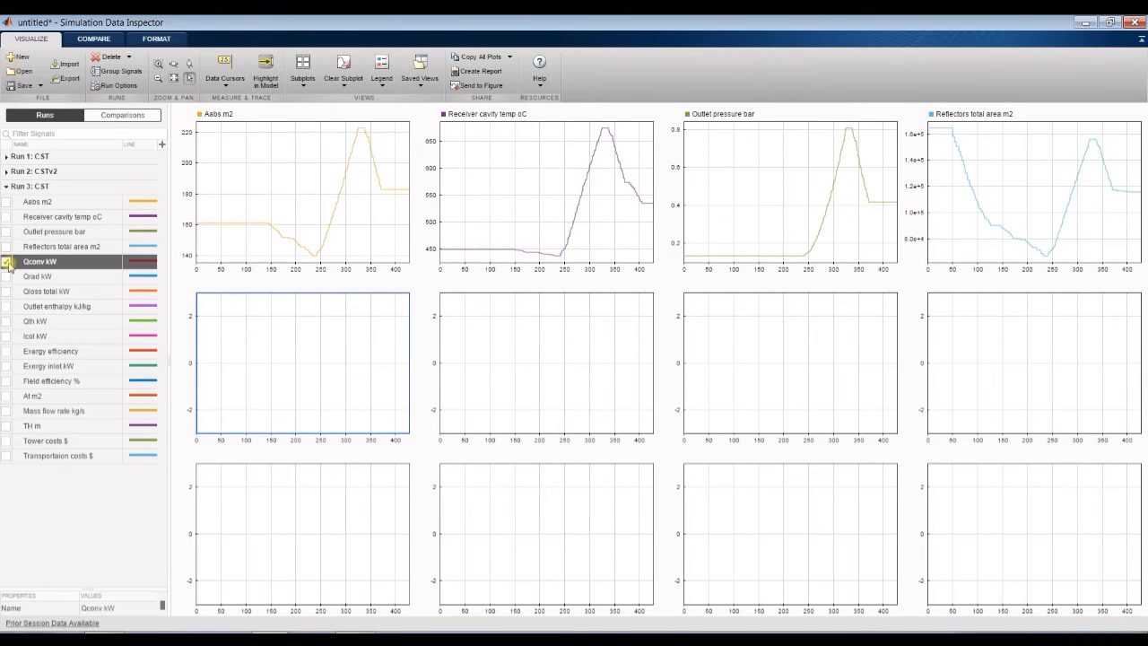
{"action": "left_click", "coordinate": [6, 277]}
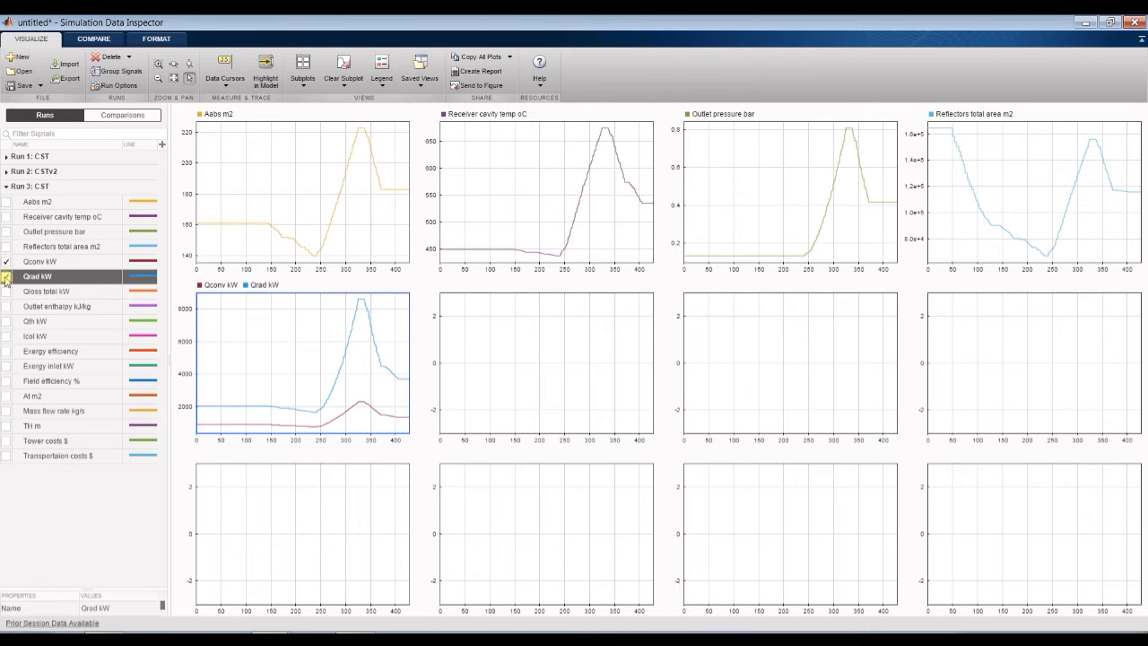
{"action": "left_click", "coordinate": [6, 291]}
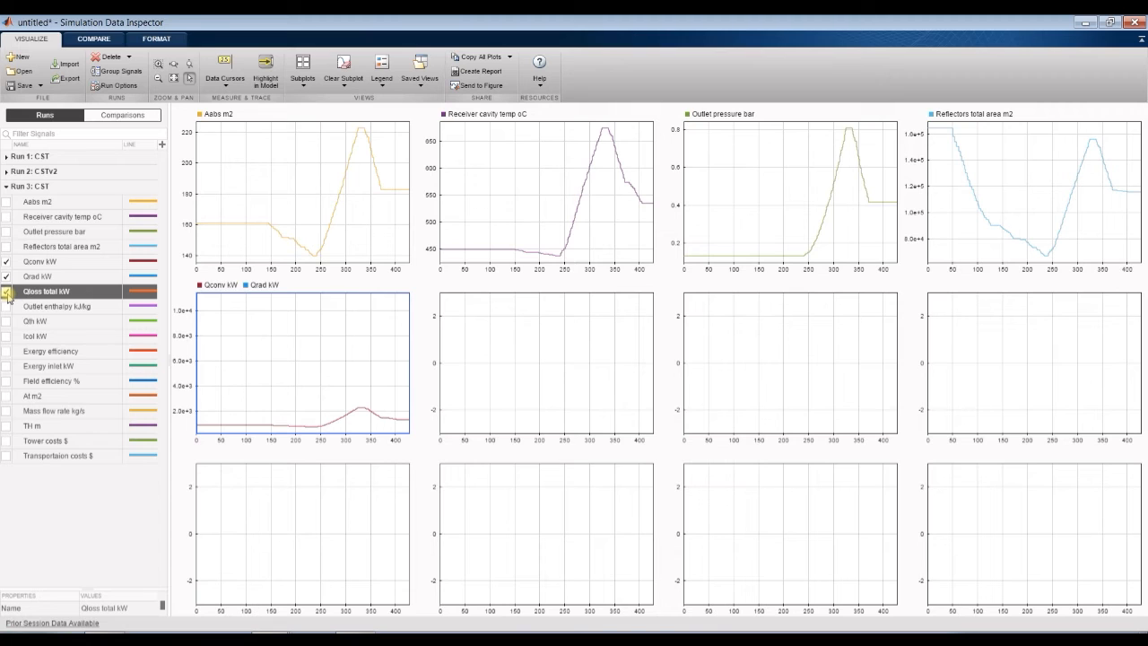
- Plot Run 3's Outlet enthalpy, Qth and Field efficiency signals in the remaining three subplots of the second row, one per subplot
{"action": "left_click", "coordinate": [521, 350]}
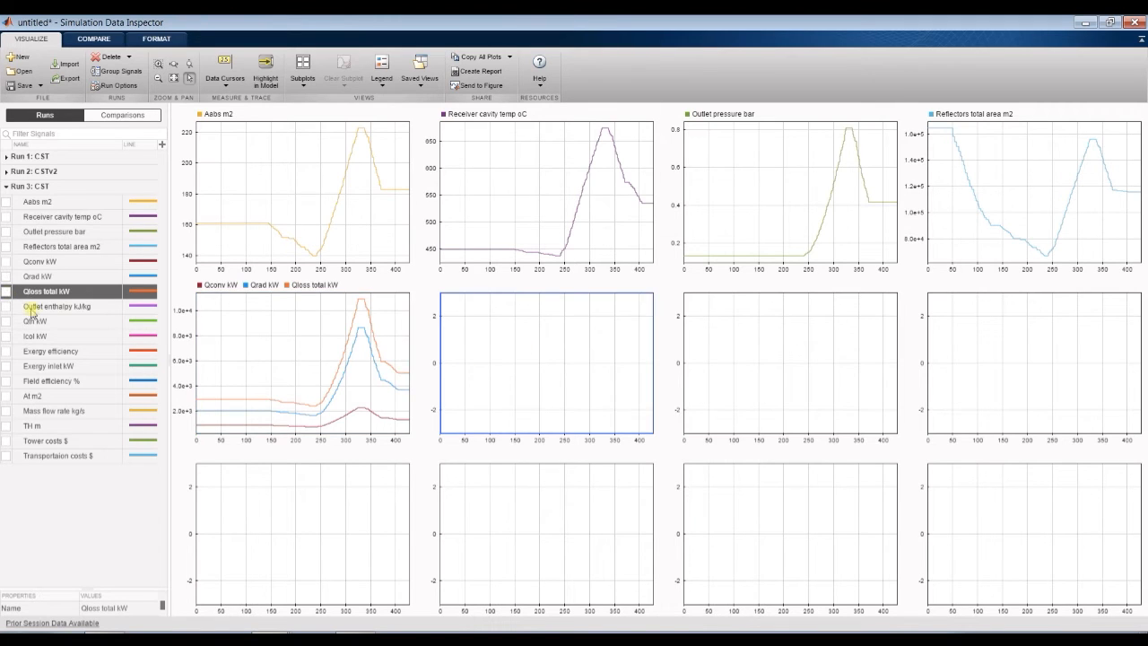
{"action": "left_click", "coordinate": [7, 307]}
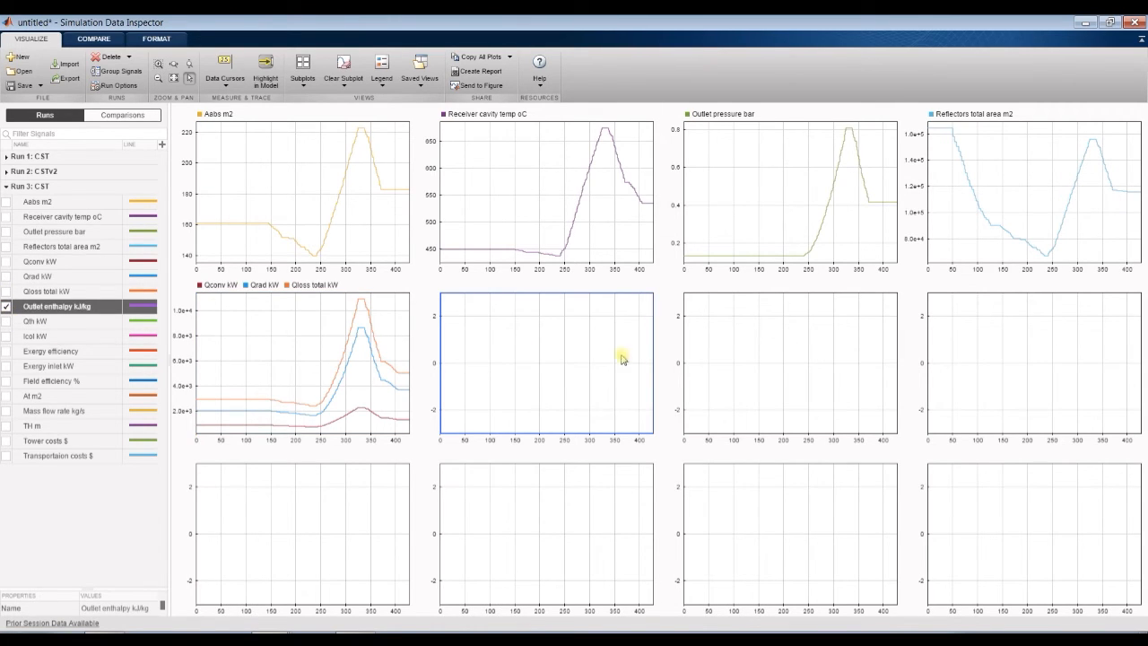
{"action": "left_click", "coordinate": [697, 357]}
{"action": "left_click", "coordinate": [6, 322]}
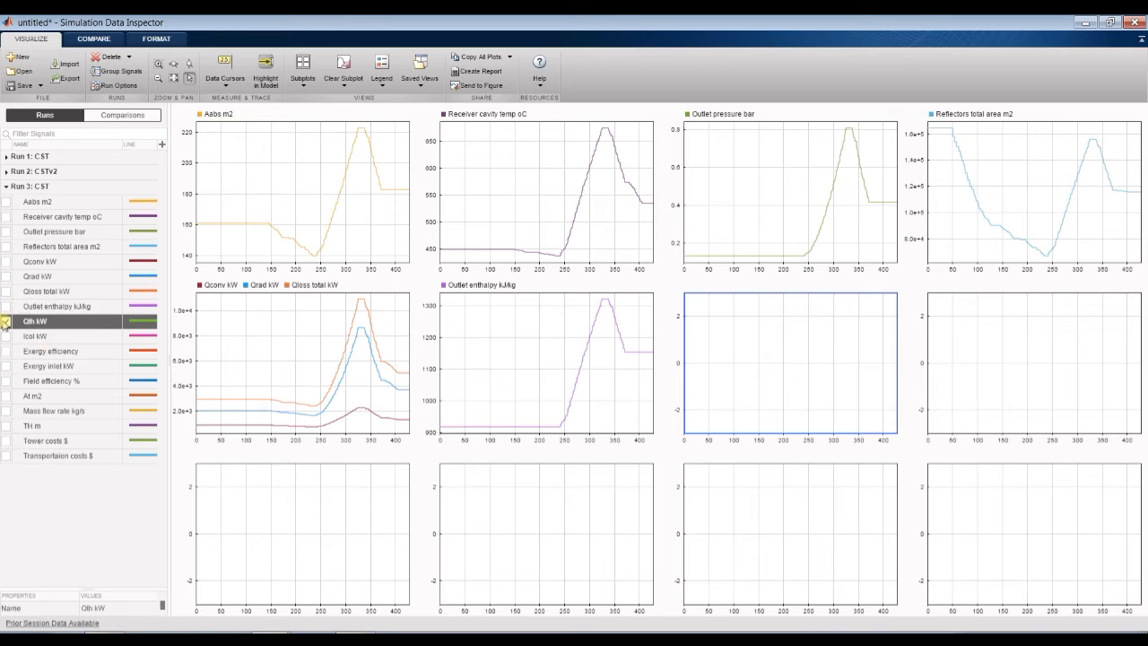
{"action": "left_click", "coordinate": [990, 363]}
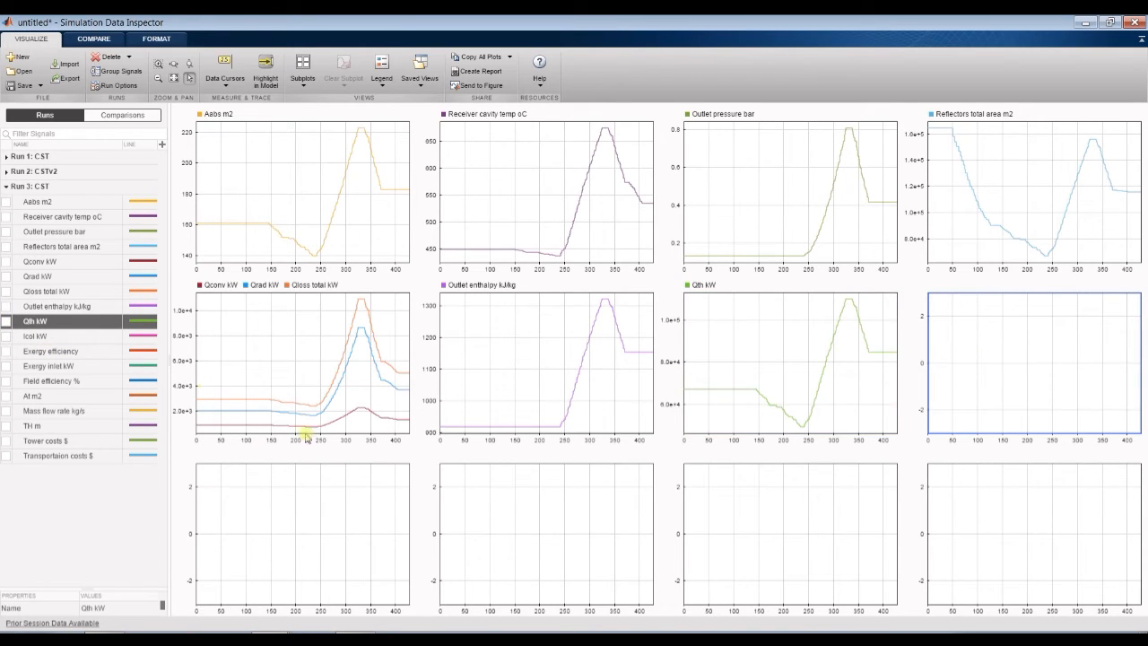
{"action": "left_click", "coordinate": [6, 382]}
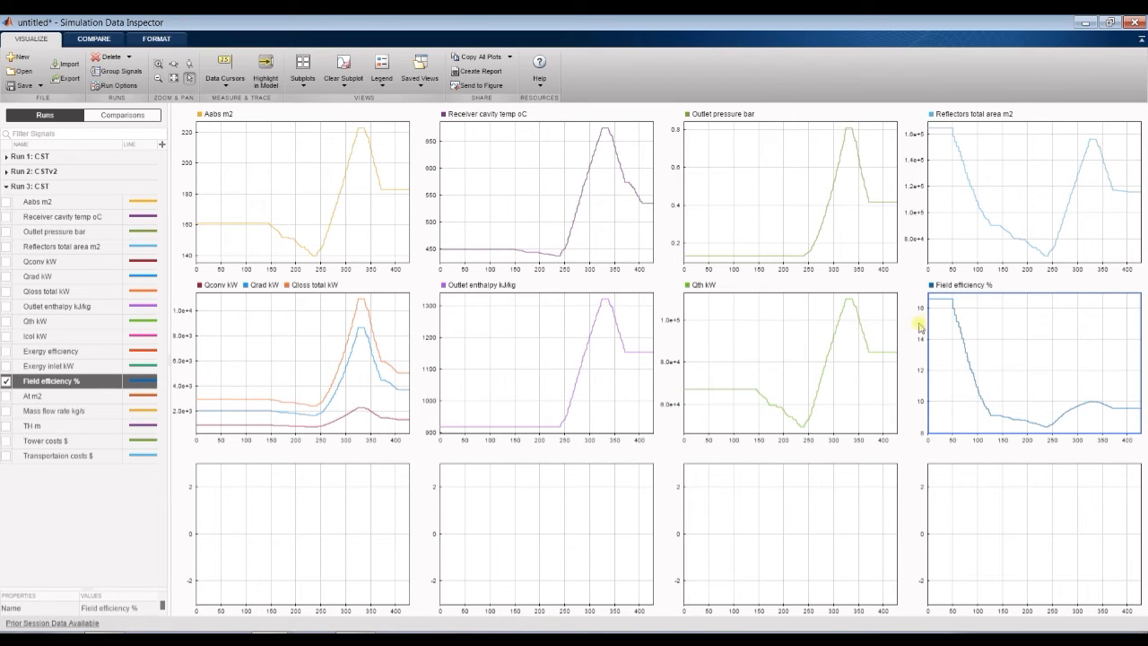
- Plot Run 3's At and Mass flow rate signals separately in the first two subplots of the third row
{"action": "left_click", "coordinate": [293, 531]}
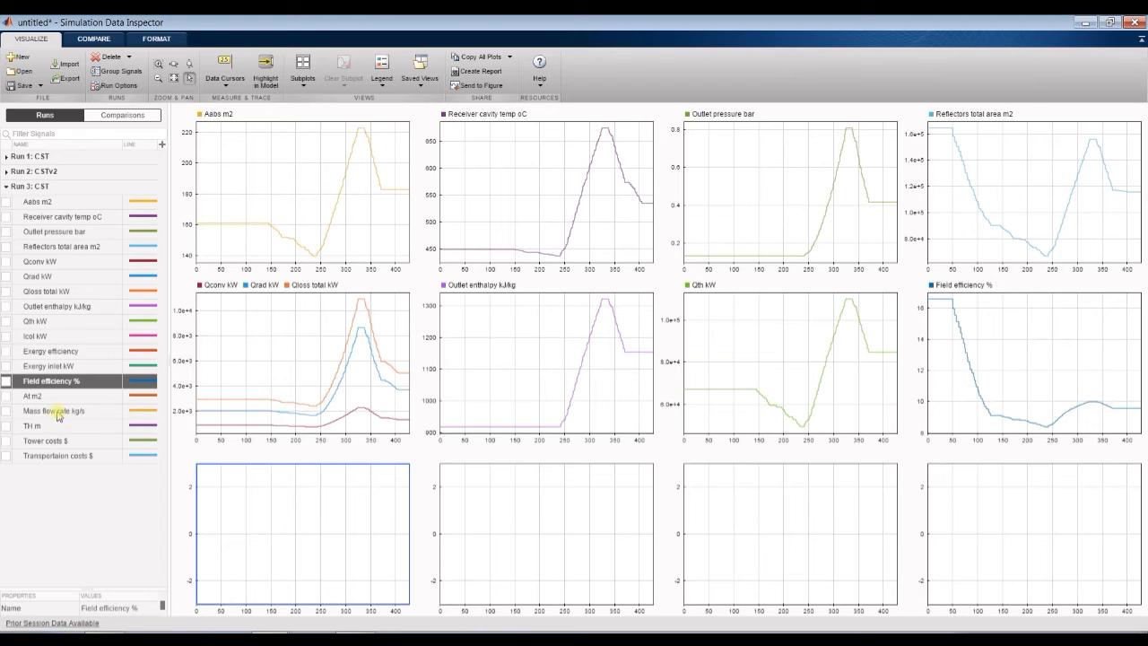
{"action": "left_click", "coordinate": [6, 396]}
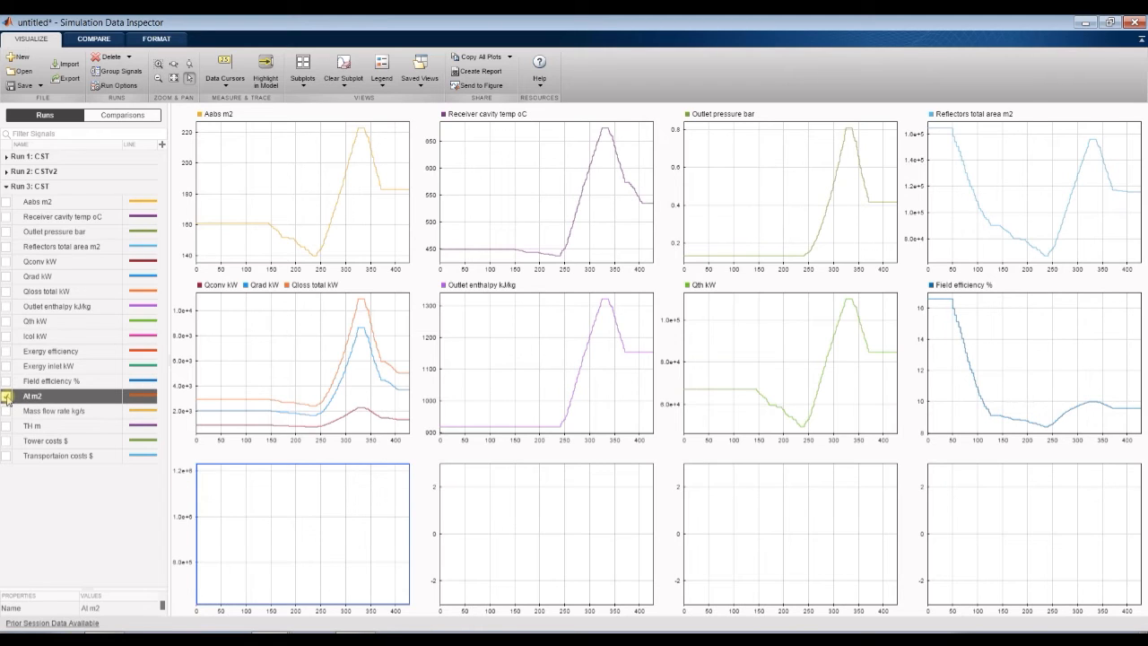
{"action": "left_click", "coordinate": [532, 512]}
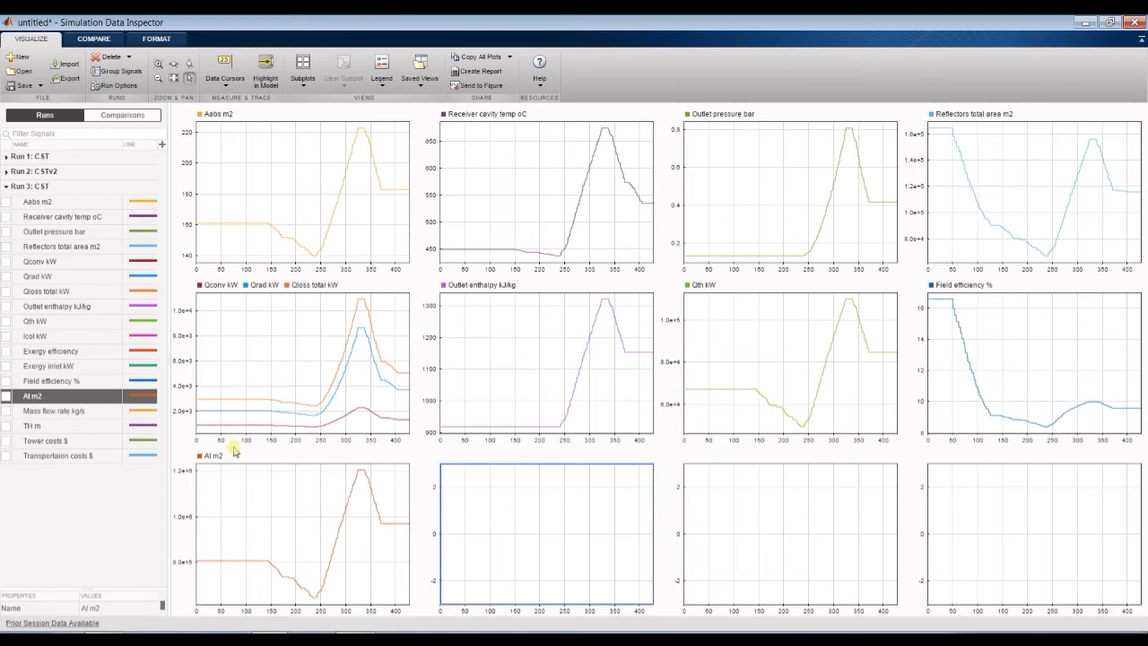
{"action": "left_click", "coordinate": [7, 411]}
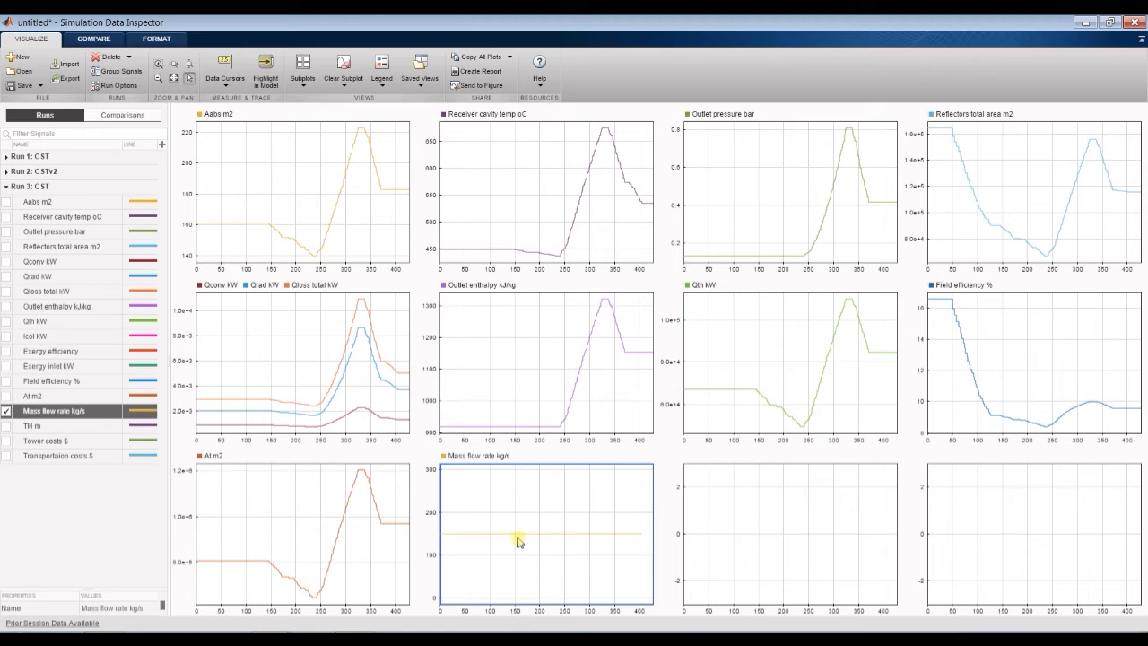
- Remove the Mass flow rate signal from its subplot and close the Simulation Data Inspector
{"action": "left_click", "coordinate": [6, 411]}
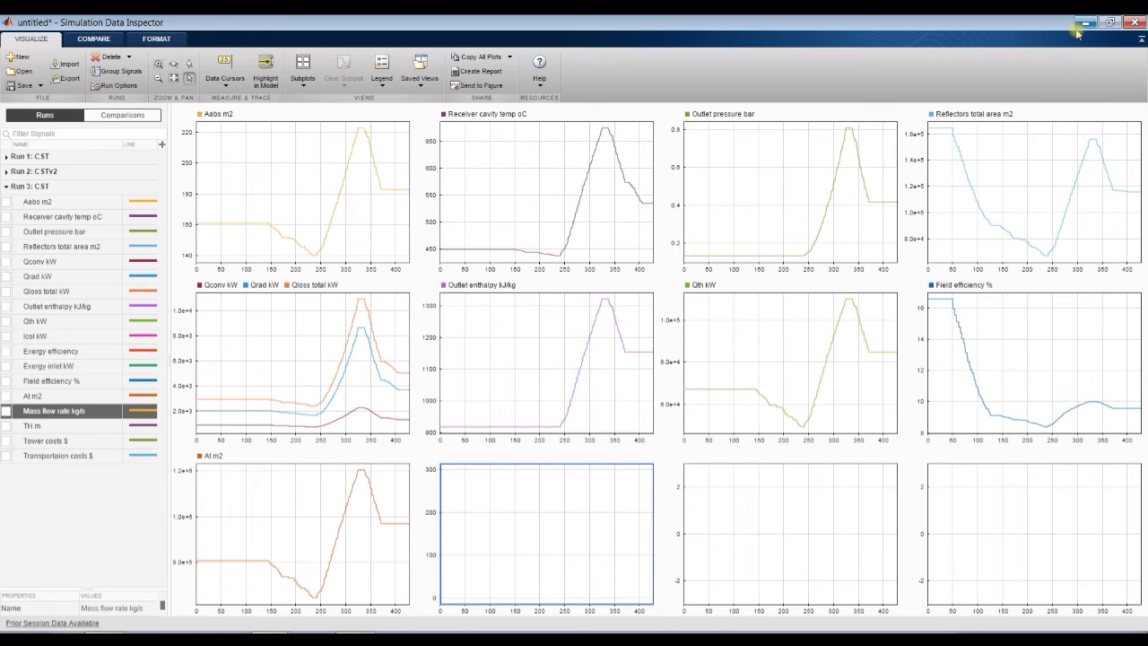
{"action": "left_click", "coordinate": [1133, 27]}
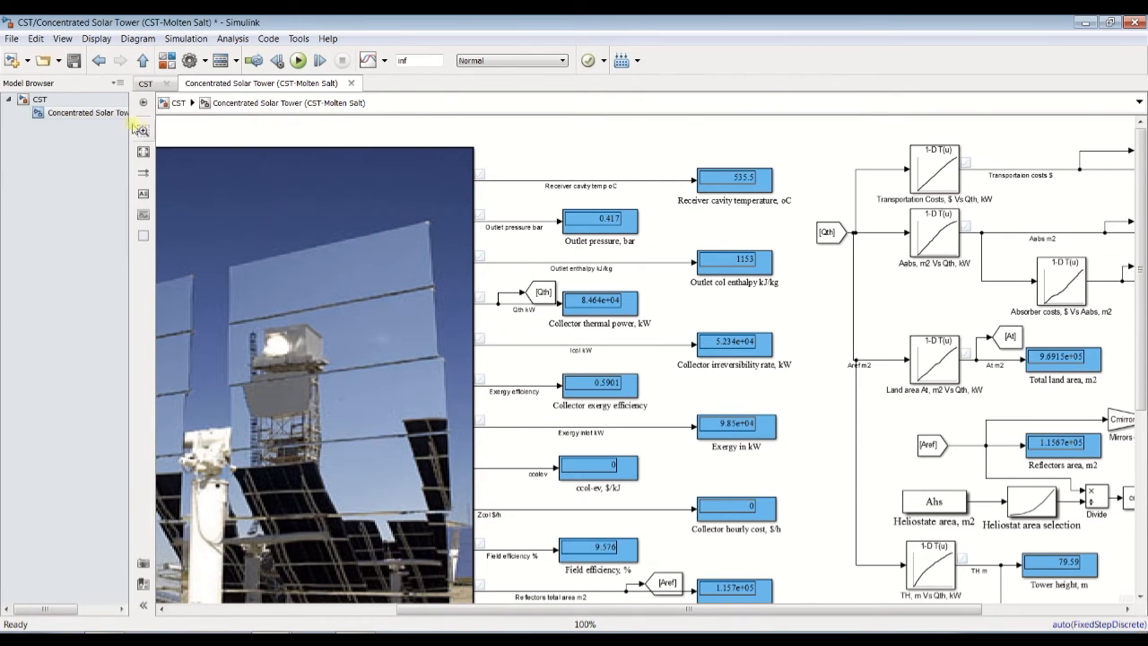
- Add a Dashboard Scope from the Simulink Dashboard library beside the transportation and absorber cost displays
{"action": "left_click_drag", "start_coordinate": [682, 611], "coordinate": [826, 613]}
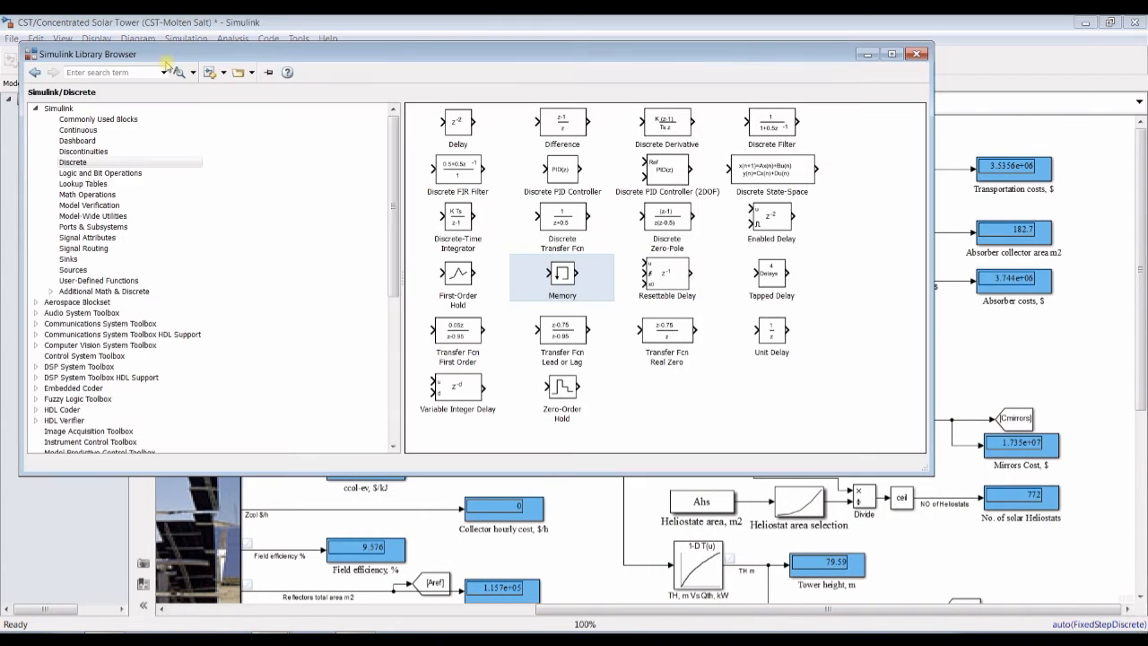
{"action": "left_click", "coordinate": [167, 60]}
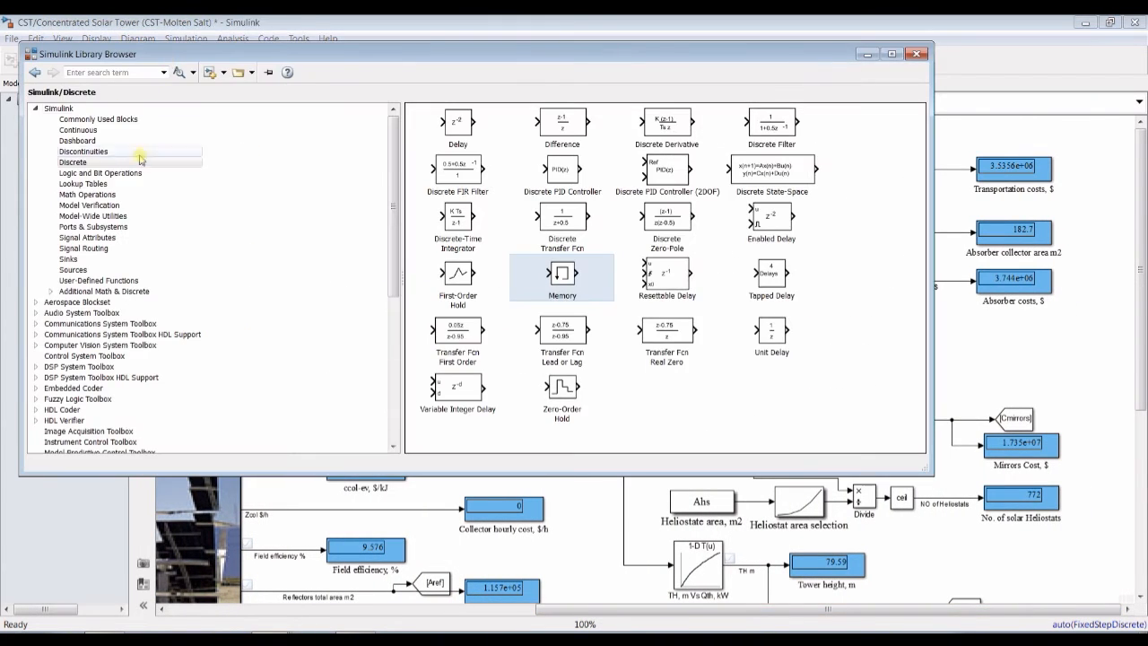
{"action": "left_click", "coordinate": [89, 143]}
{"action": "left_click", "coordinate": [577, 123]}
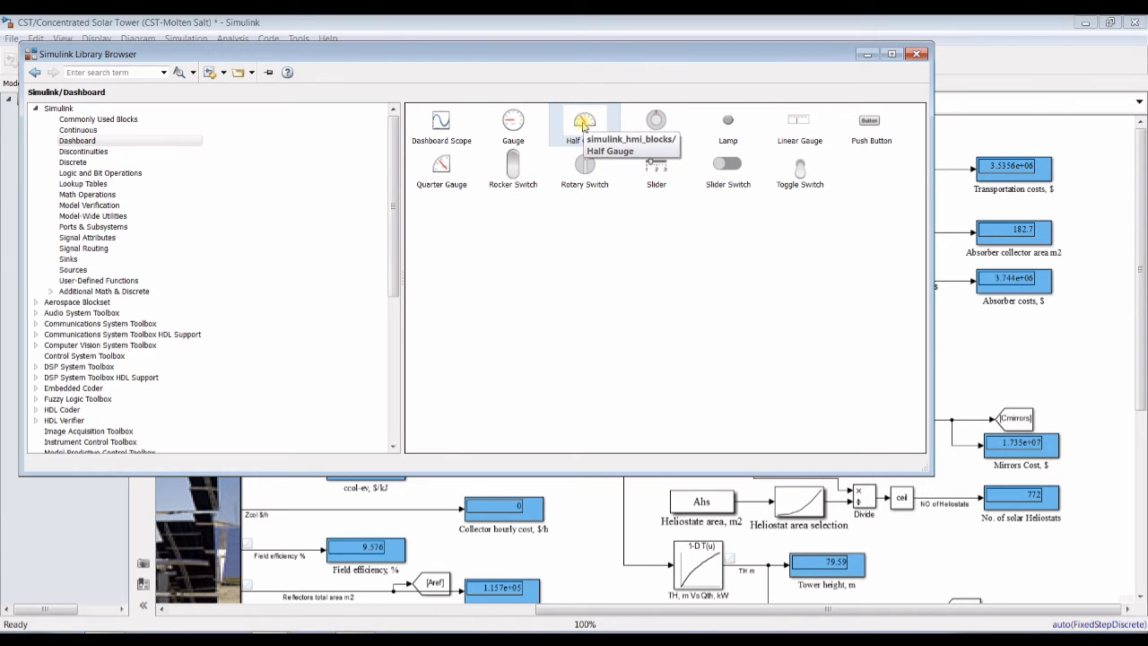
{"action": "left_click_drag", "start_coordinate": [441, 122], "coordinate": [1135, 362]}
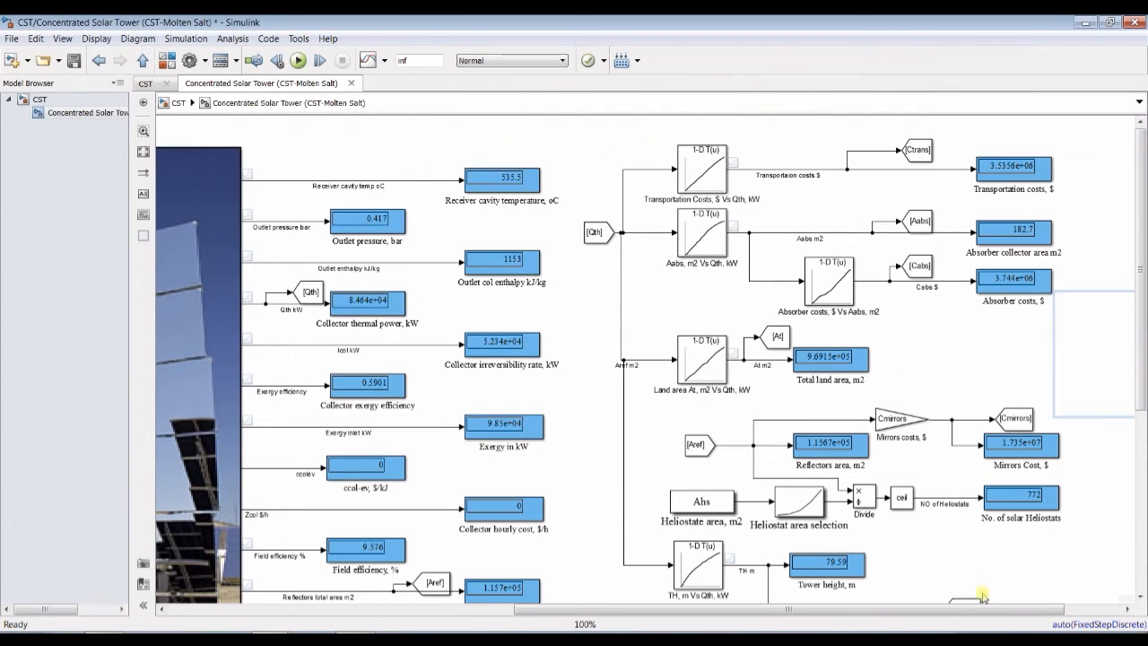
{"action": "left_click_drag", "start_coordinate": [969, 609], "coordinate": [1027, 609]}
{"action": "left_click_drag", "start_coordinate": [1050, 371], "coordinate": [1072, 249]}
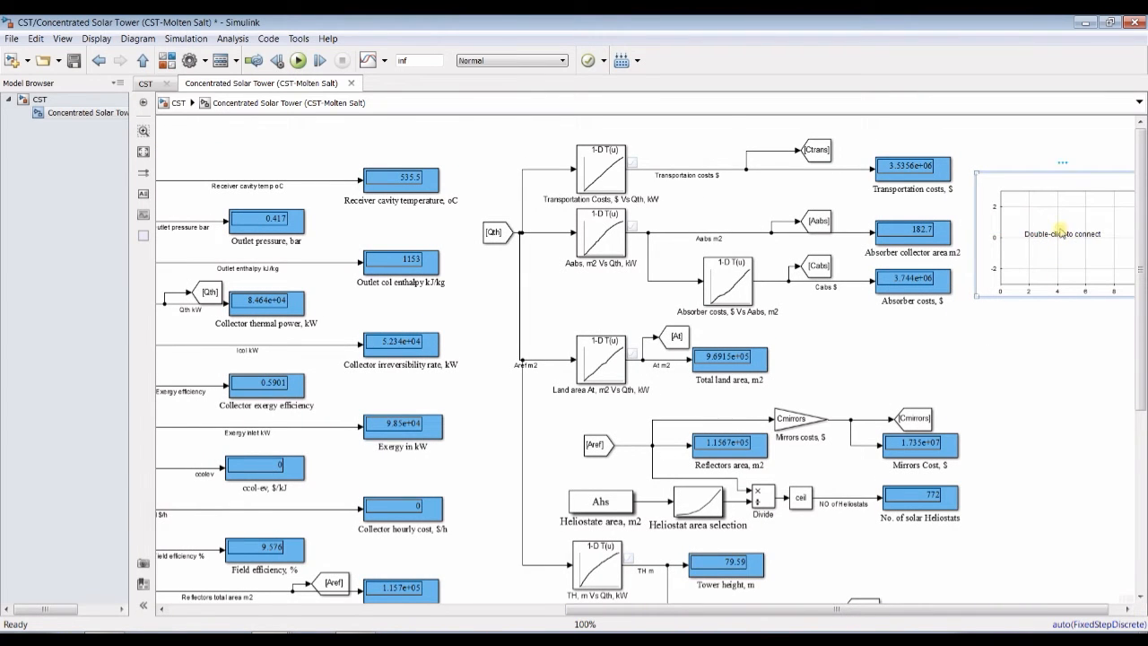
- Connect the Dashboard Scope to the Qth kW signal and set its Y-axis limits to 0 and 1e6
{"action": "double_click", "coordinate": [1062, 231]}
{"action": "left_click_drag", "start_coordinate": [538, 125], "coordinate": [573, 138]}
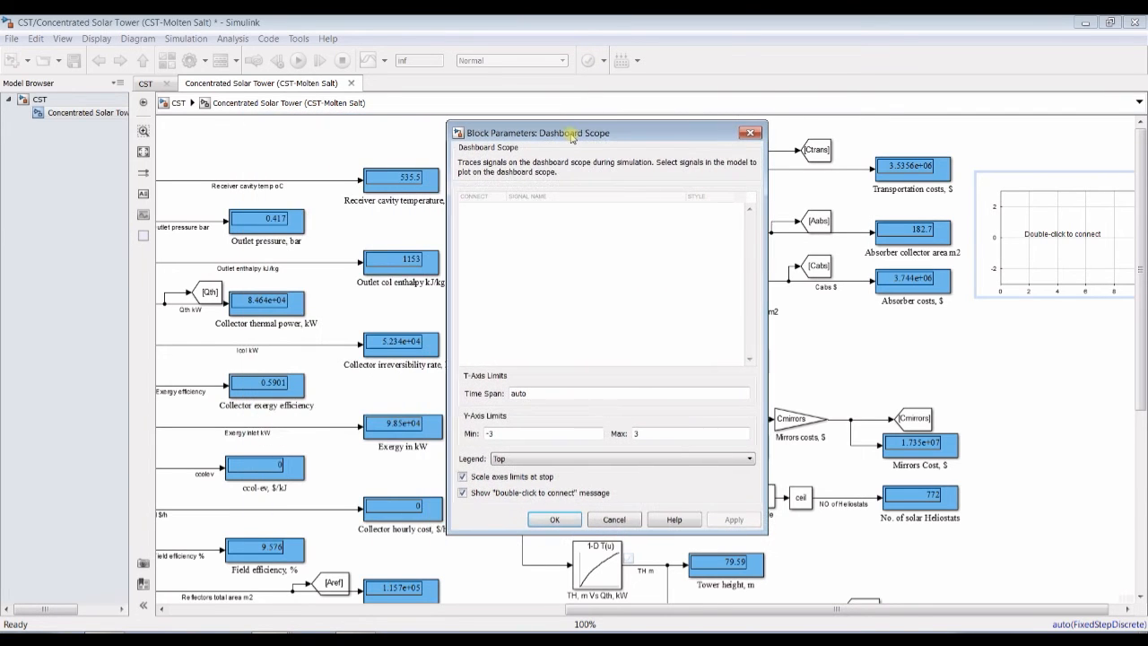
{"action": "left_click", "coordinate": [176, 310]}
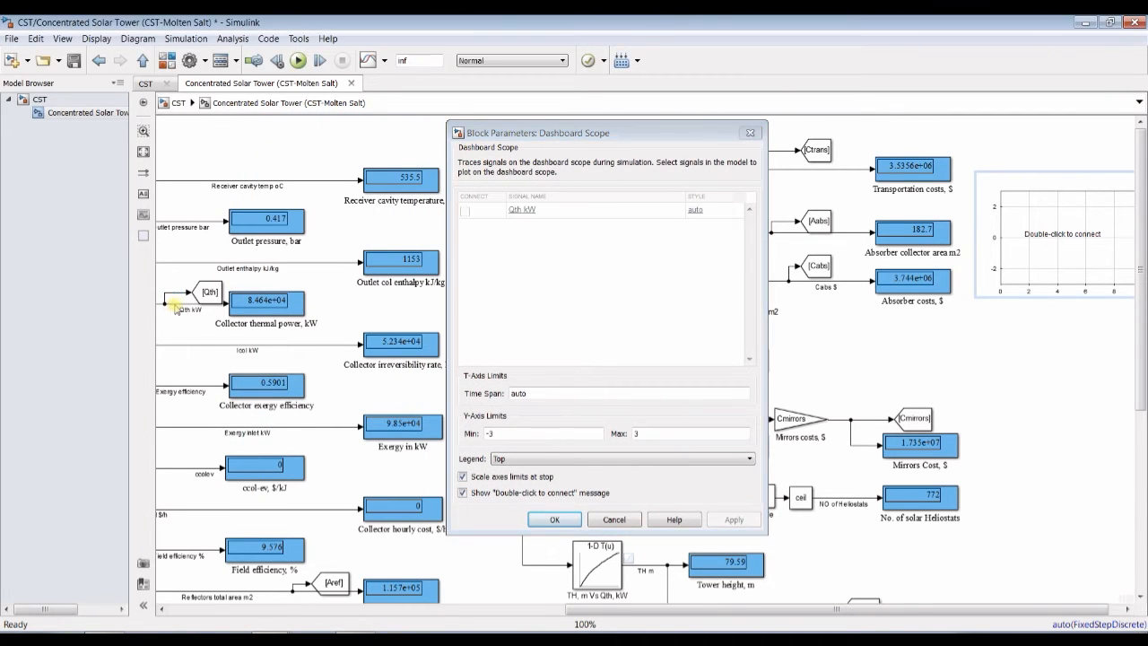
{"action": "left_click", "coordinate": [468, 212]}
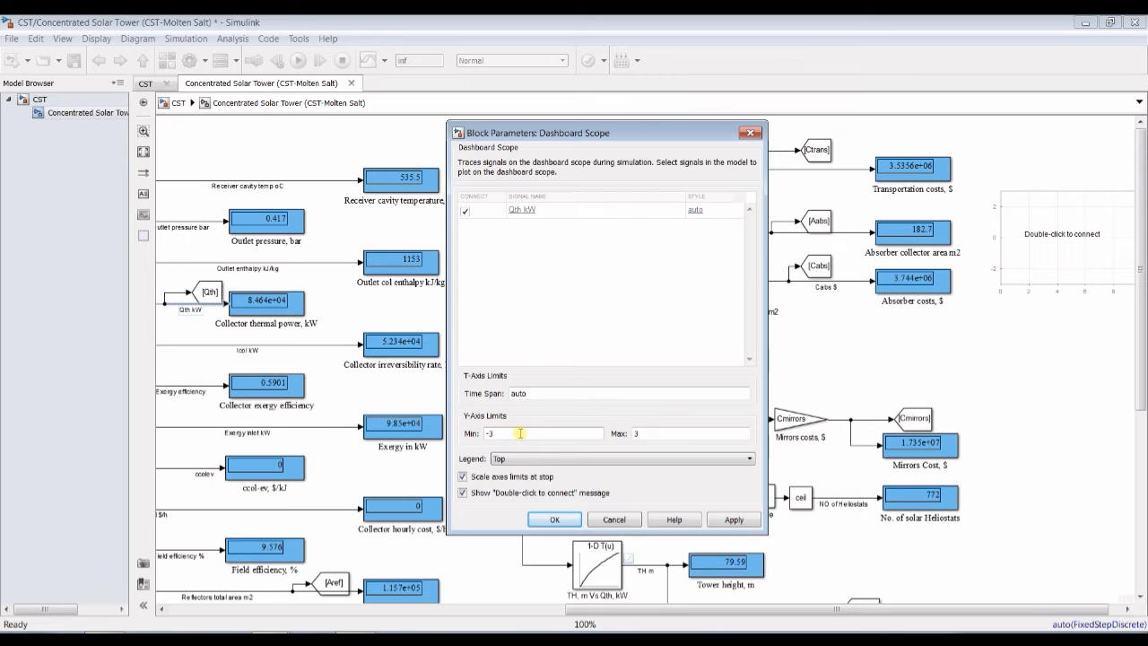
{"action": "type", "text": "0"}
{"action": "double_click", "coordinate": [668, 436]}
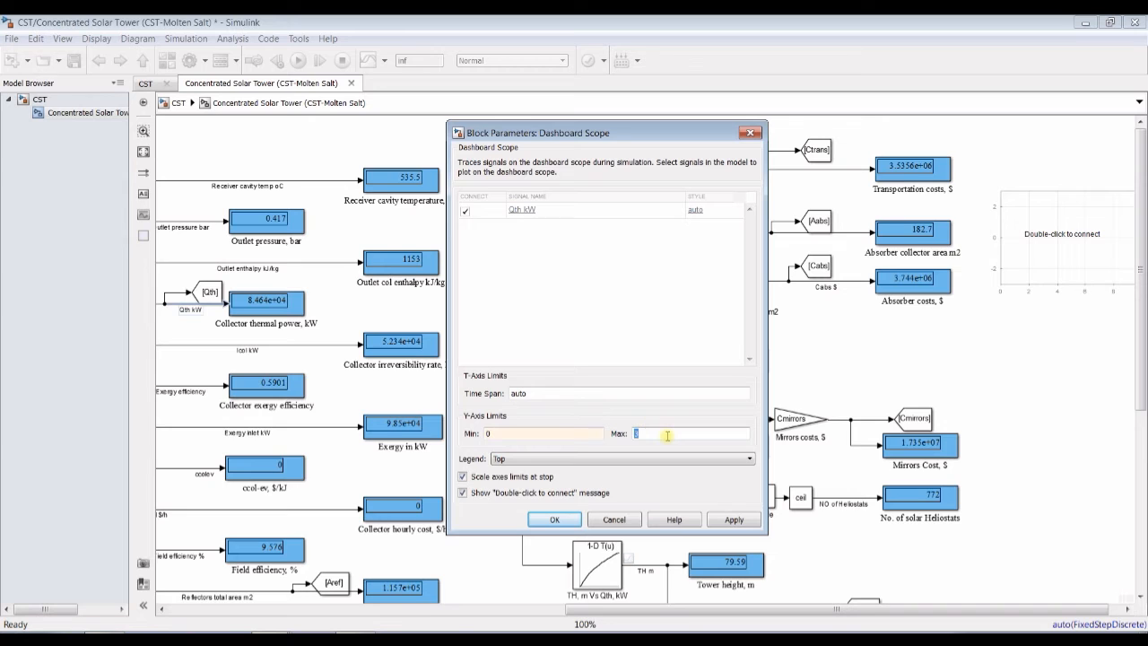
{"action": "type", "text": "1"}
{"action": "left_click", "coordinate": [728, 522]}
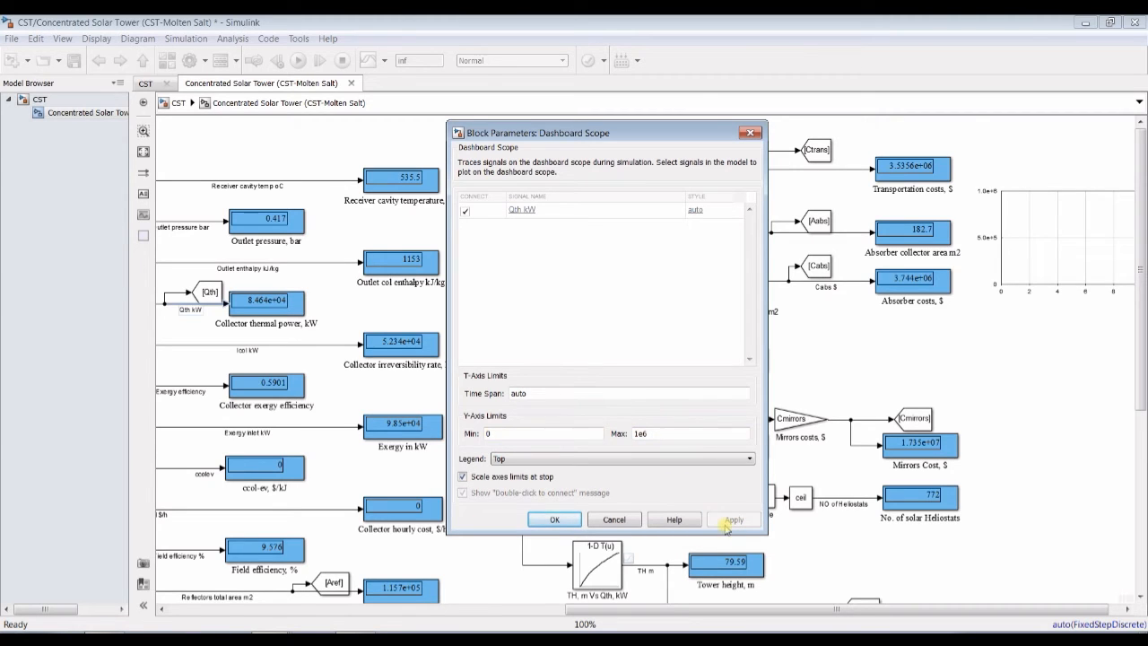
{"action": "left_click", "coordinate": [549, 520]}
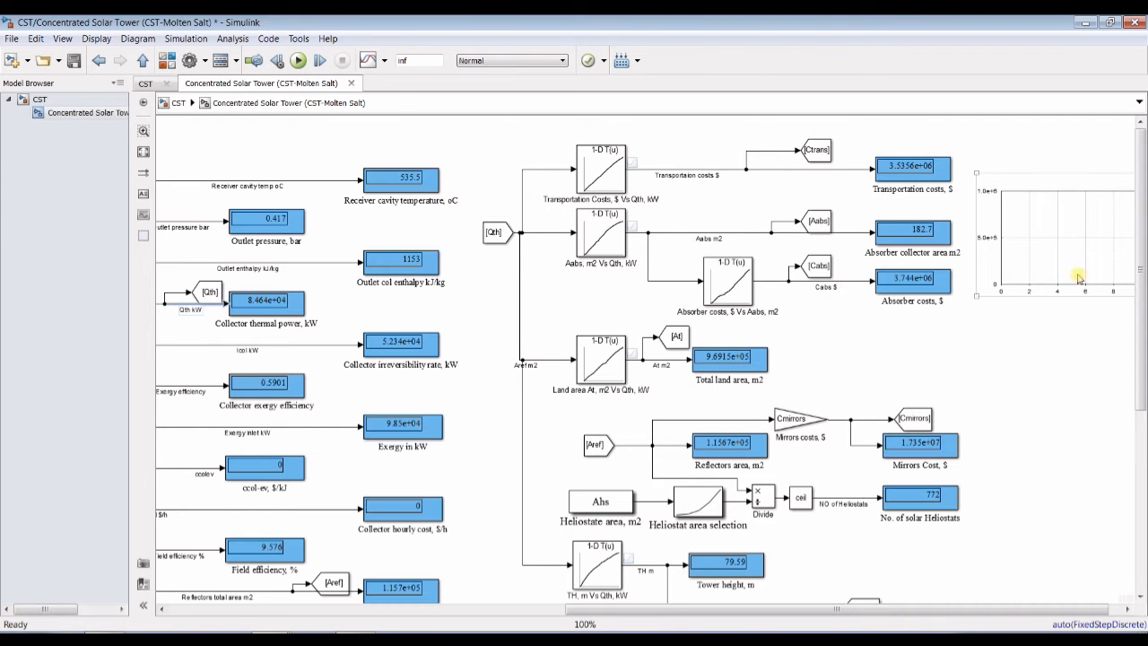
- Add a Half Gauge from the Dashboard library below the Dashboard Scope
{"action": "left_click", "coordinate": [167, 60]}
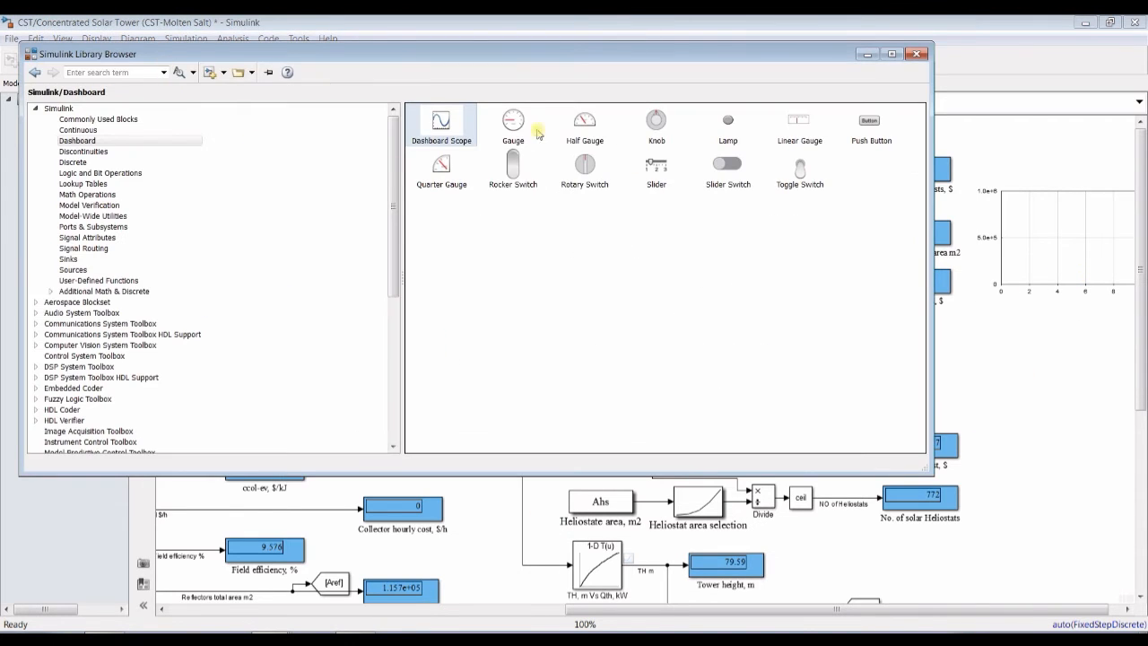
{"action": "left_click", "coordinate": [580, 125]}
{"action": "left_click_drag", "start_coordinate": [585, 128], "coordinate": [1077, 356]}
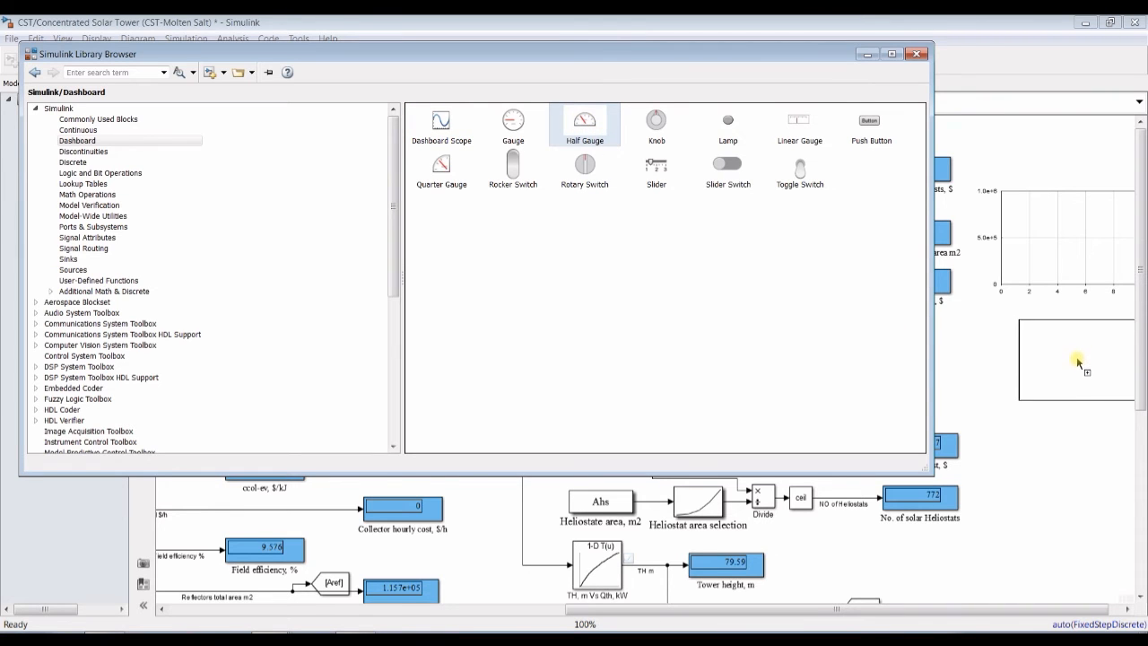
{"action": "left_click_drag", "start_coordinate": [789, 613], "coordinate": [933, 611]}
{"action": "left_click", "coordinate": [1062, 356]}
- Connect the Half Gauge to the At m2 signal and set its maximum to 1e6
{"action": "double_click", "coordinate": [1061, 356]}
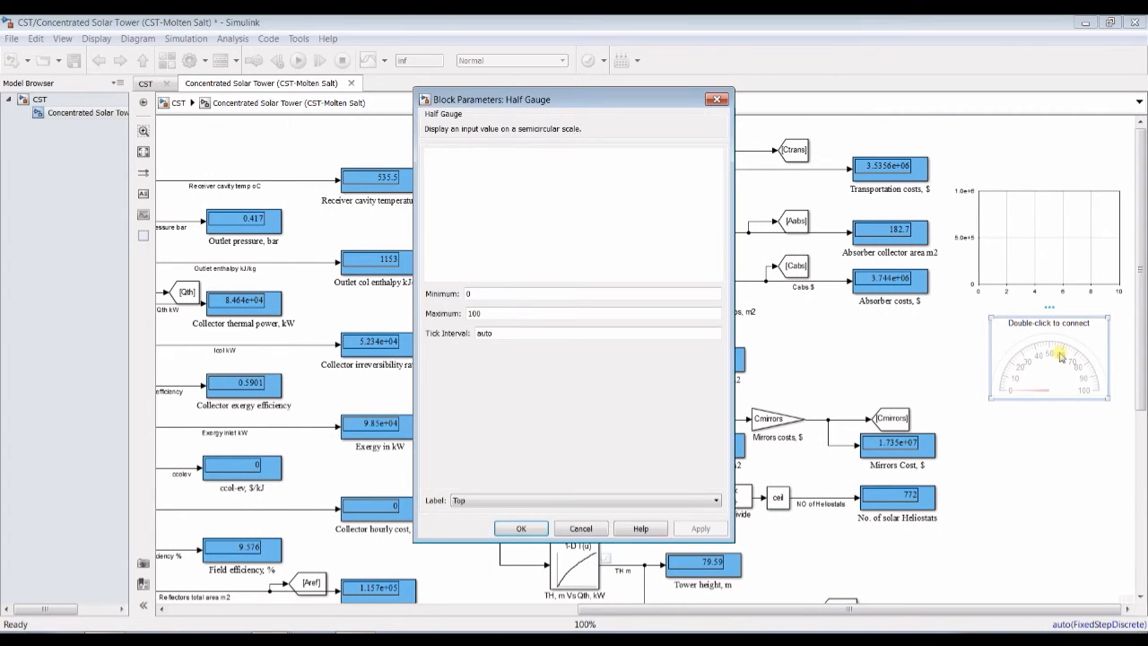
{"action": "left_click_drag", "start_coordinate": [661, 110], "coordinate": [421, 123]}
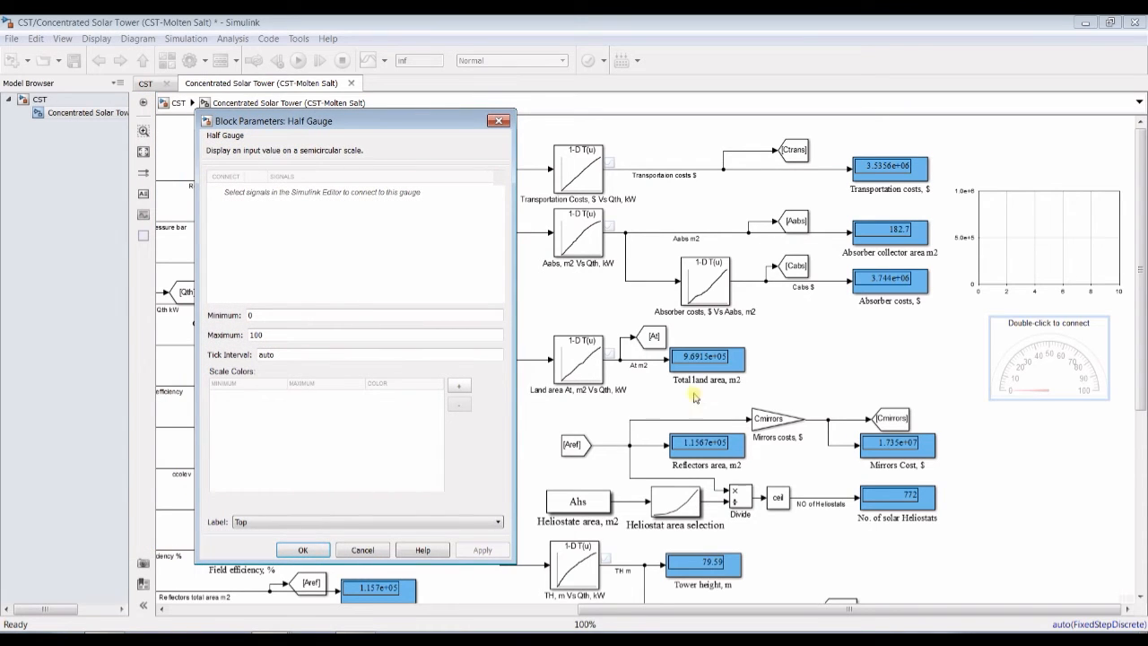
{"action": "left_click", "coordinate": [654, 359]}
{"action": "left_click", "coordinate": [229, 194]}
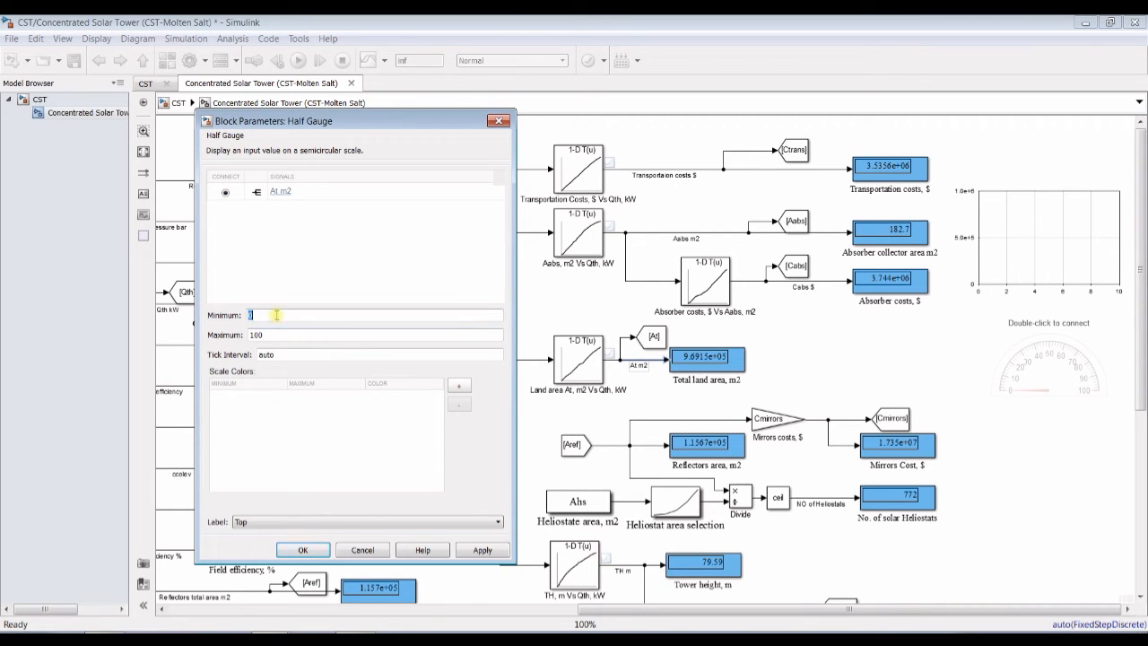
{"action": "key", "text": "Tab"}
{"action": "type", "text": "1"}
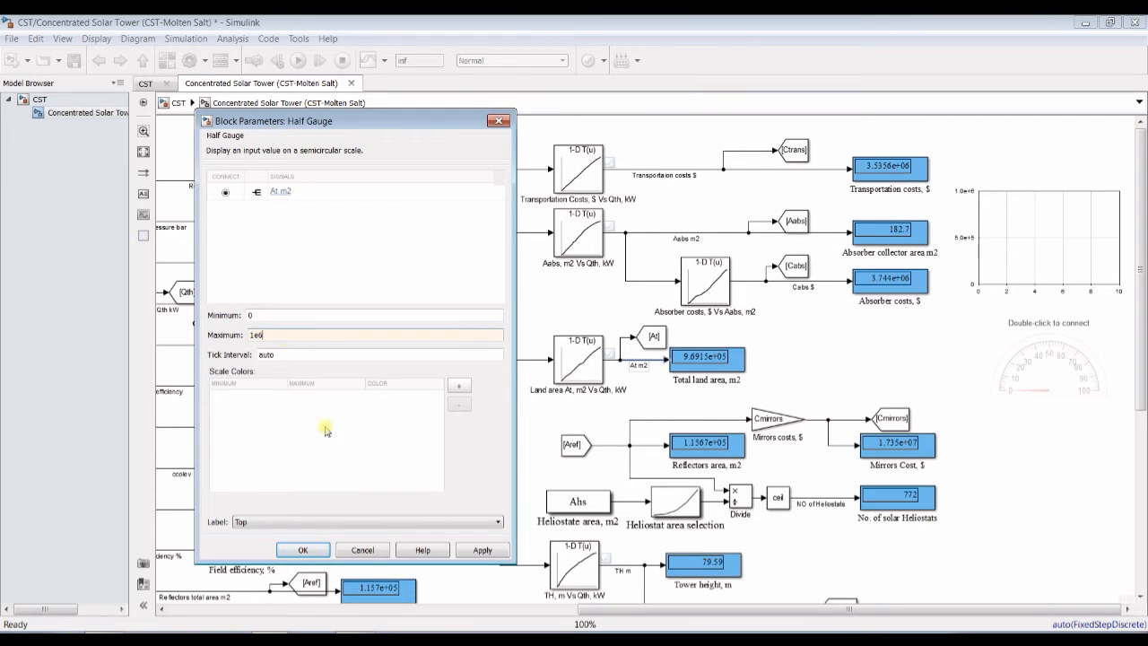
{"action": "left_click", "coordinate": [463, 554]}
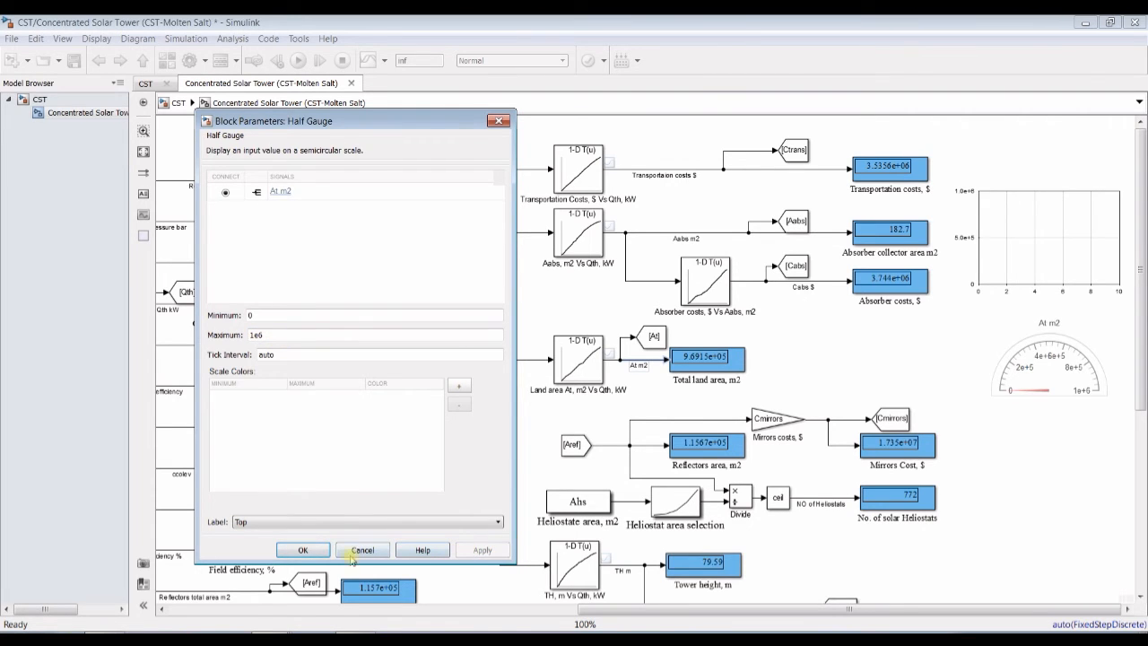
{"action": "left_click", "coordinate": [310, 550]}
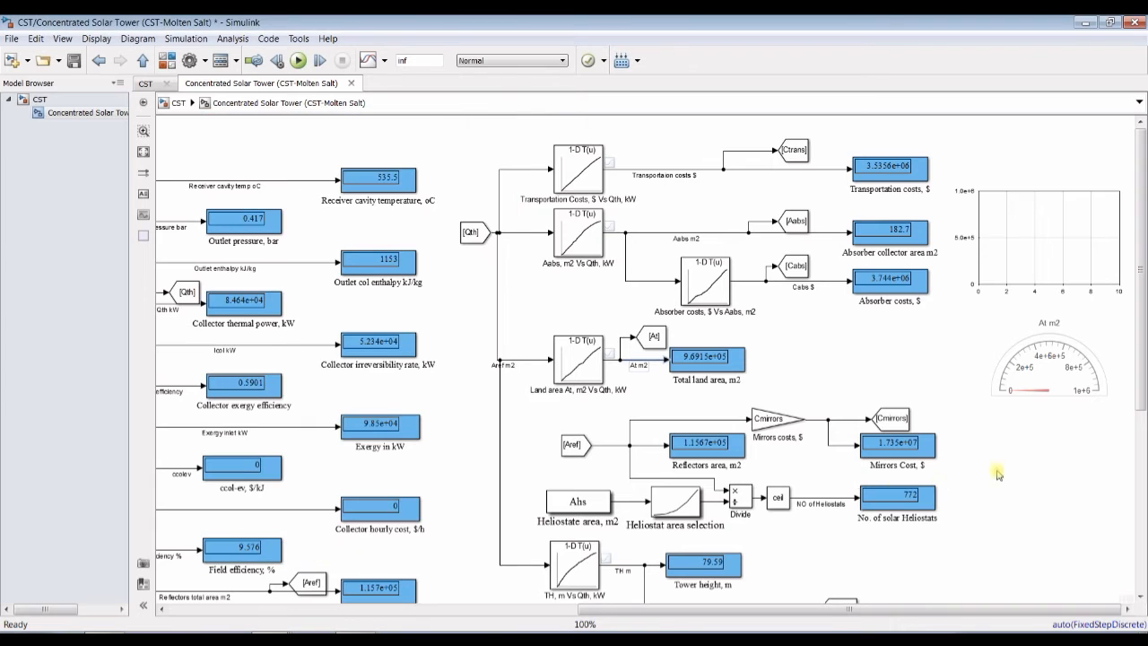
- Add a second Dashboard Scope below the Half Gauge, beside the number of solar heliostats display
{"action": "mouse_move", "coordinate": [1141, 395]}
{"action": "left_mouse_down"}
{"action": "mouse_move", "coordinate": [1141, 511]}
{"action": "mouse_move", "coordinate": [1141, 499]}
{"action": "left_mouse_up"}
{"action": "left_click", "coordinate": [1031, 139]}
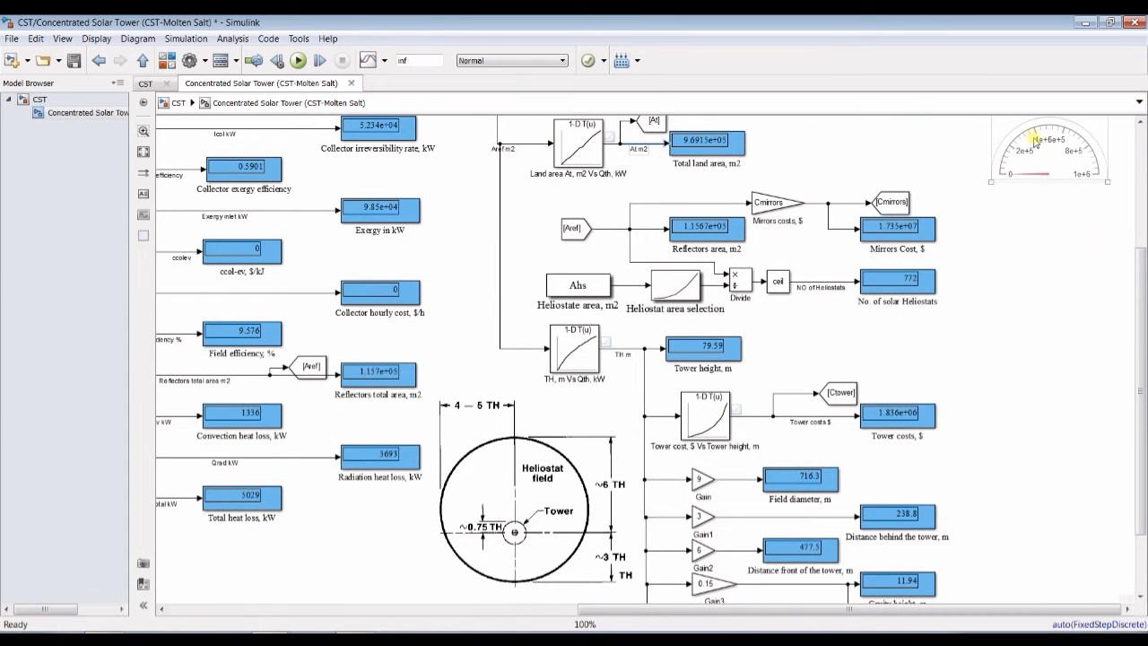
{"action": "left_click", "coordinate": [166, 60]}
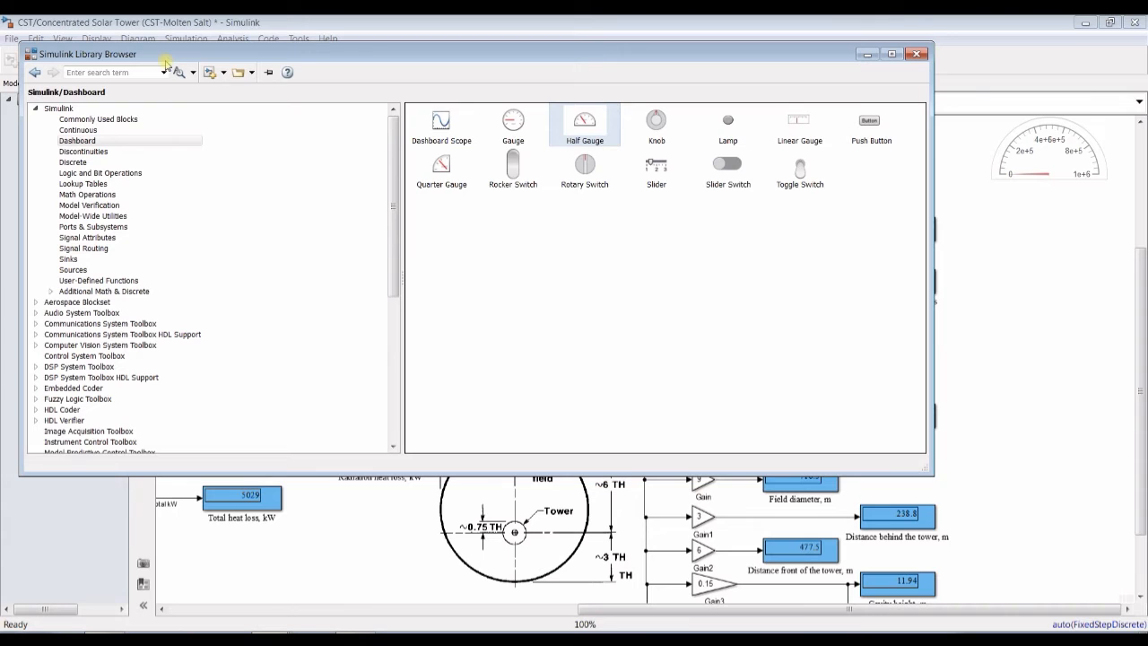
{"action": "left_click", "coordinate": [441, 126]}
{"action": "left_click_drag", "start_coordinate": [439, 121], "coordinate": [1049, 431]}
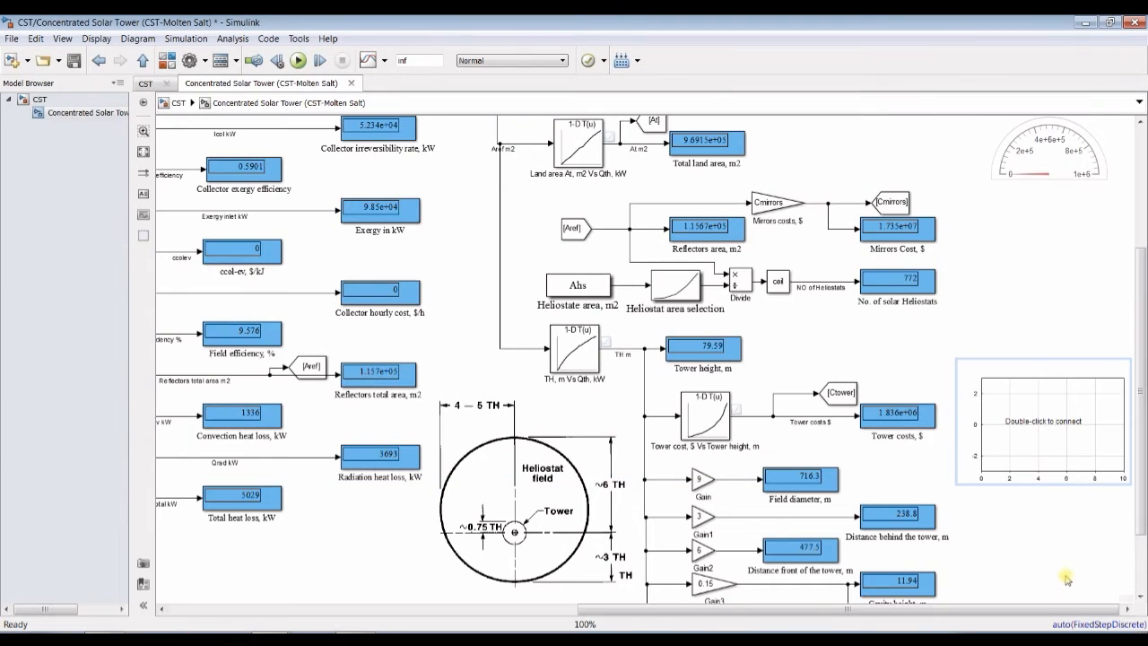
{"action": "scroll", "coordinate": [1077, 578], "scroll_direction": "right", "scroll_amount": 3}
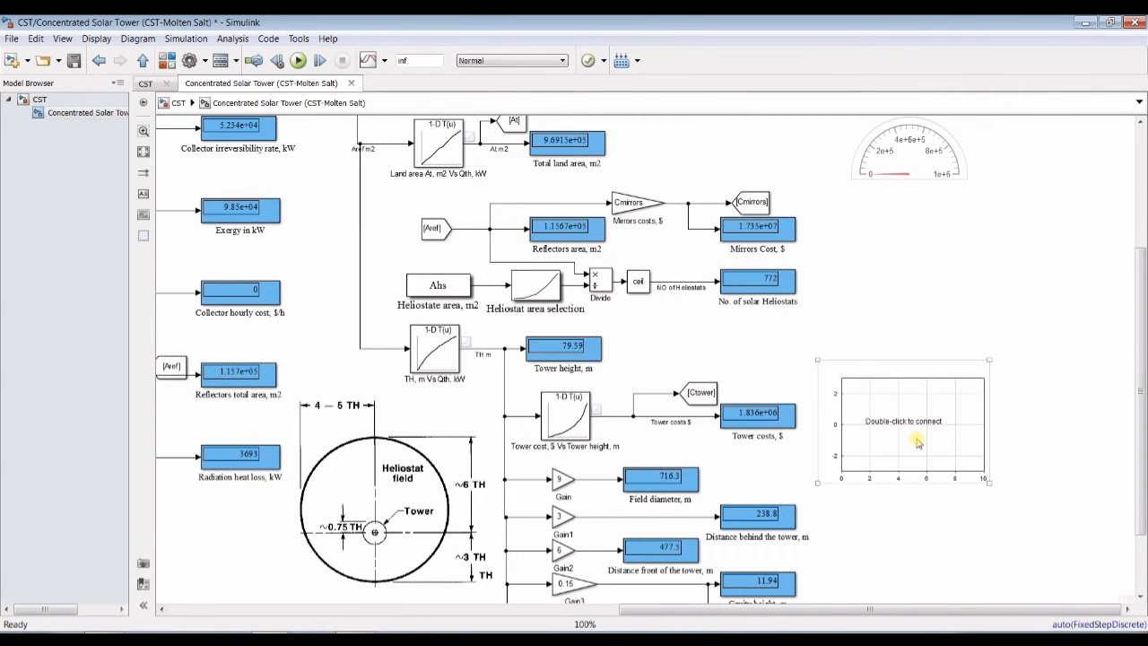
{"action": "left_click_drag", "start_coordinate": [917, 442], "coordinate": [920, 334]}
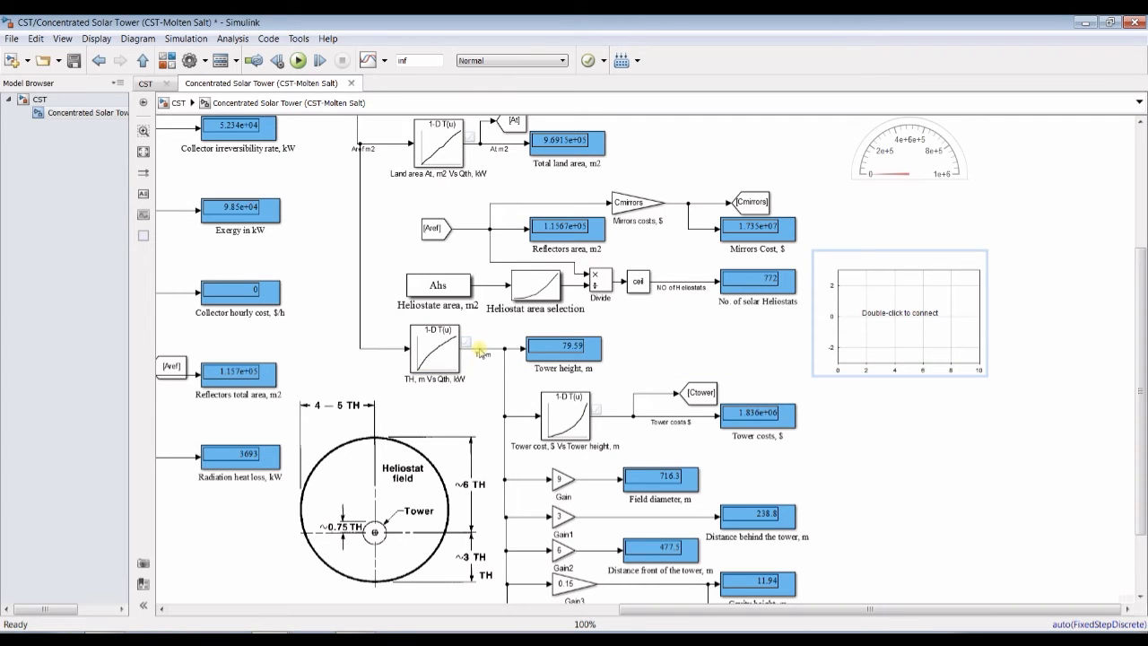
- Connect the second Dashboard Scope to the TH m signal and set its Y-axis limits to 0 and 300
{"action": "double_click", "coordinate": [937, 302]}
{"action": "left_click_drag", "start_coordinate": [789, 208], "coordinate": [808, 186]}
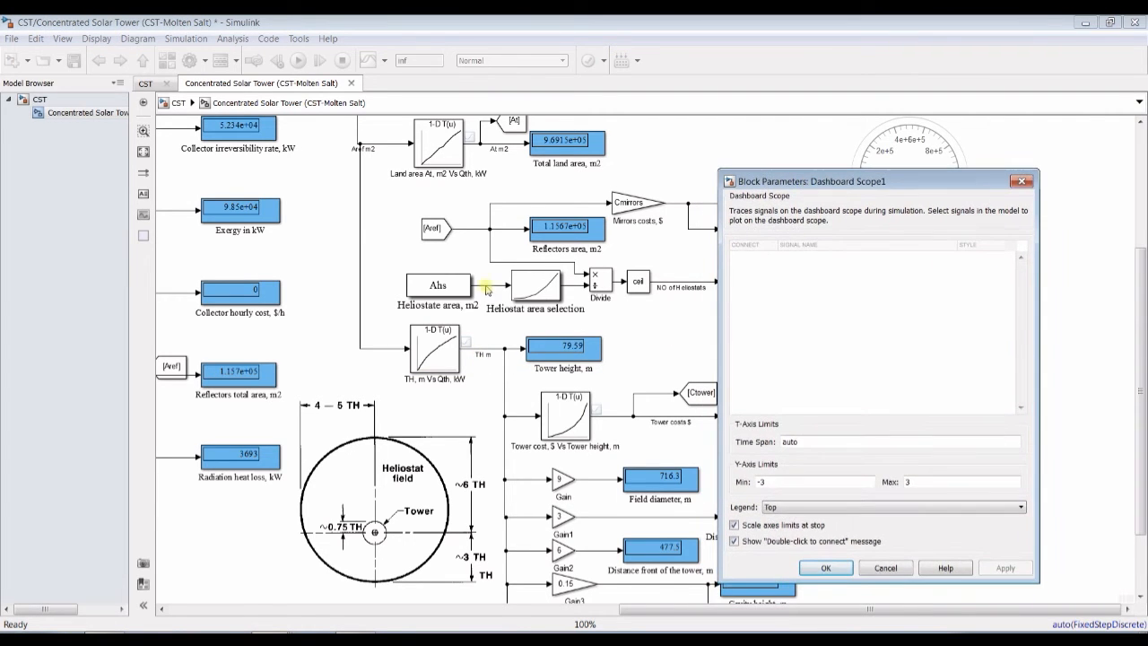
{"action": "left_click", "coordinate": [481, 350]}
{"action": "left_click", "coordinate": [736, 262]}
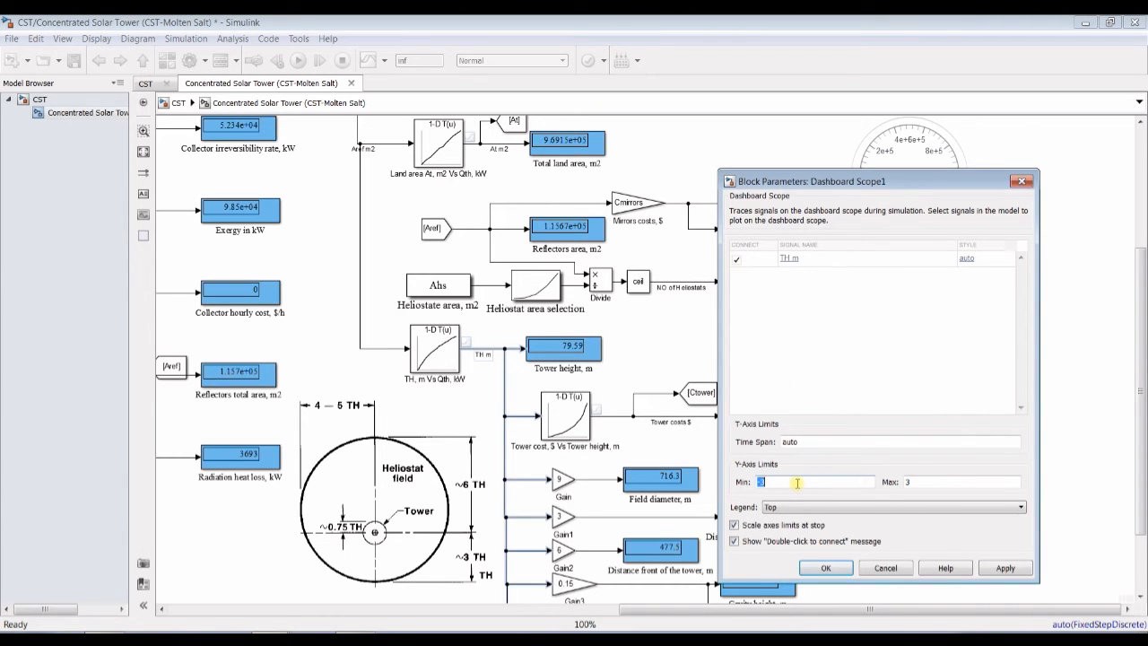
{"action": "type", "text": "0"}
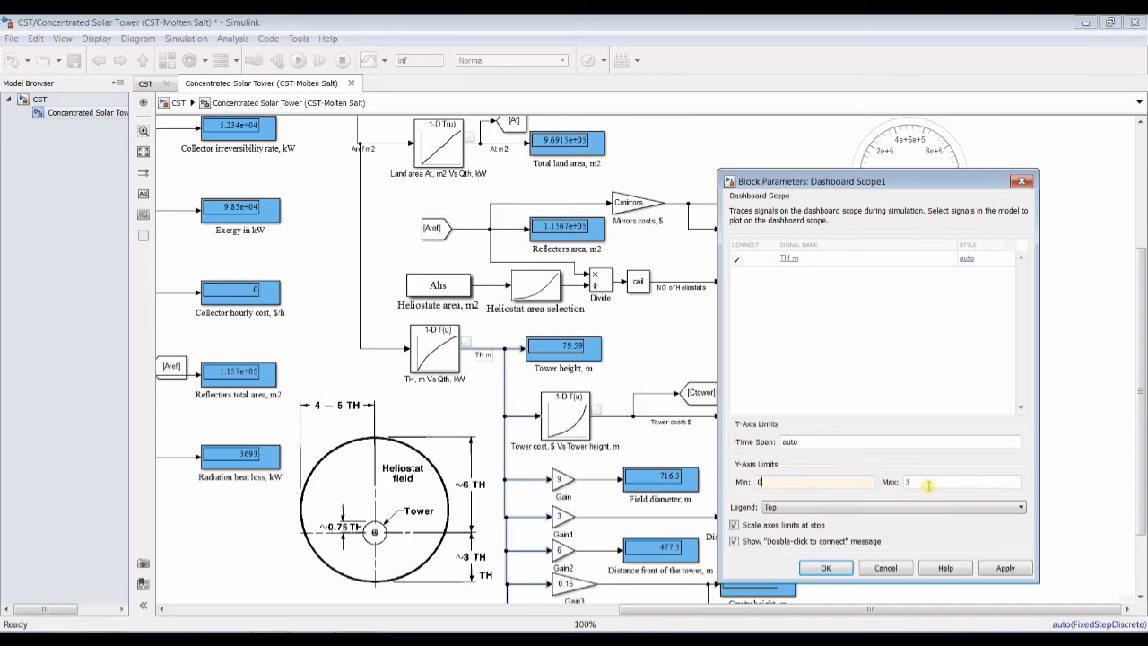
{"action": "key", "text": "Tab"}
{"action": "type", "text": "300"}
{"action": "left_click", "coordinate": [987, 572]}
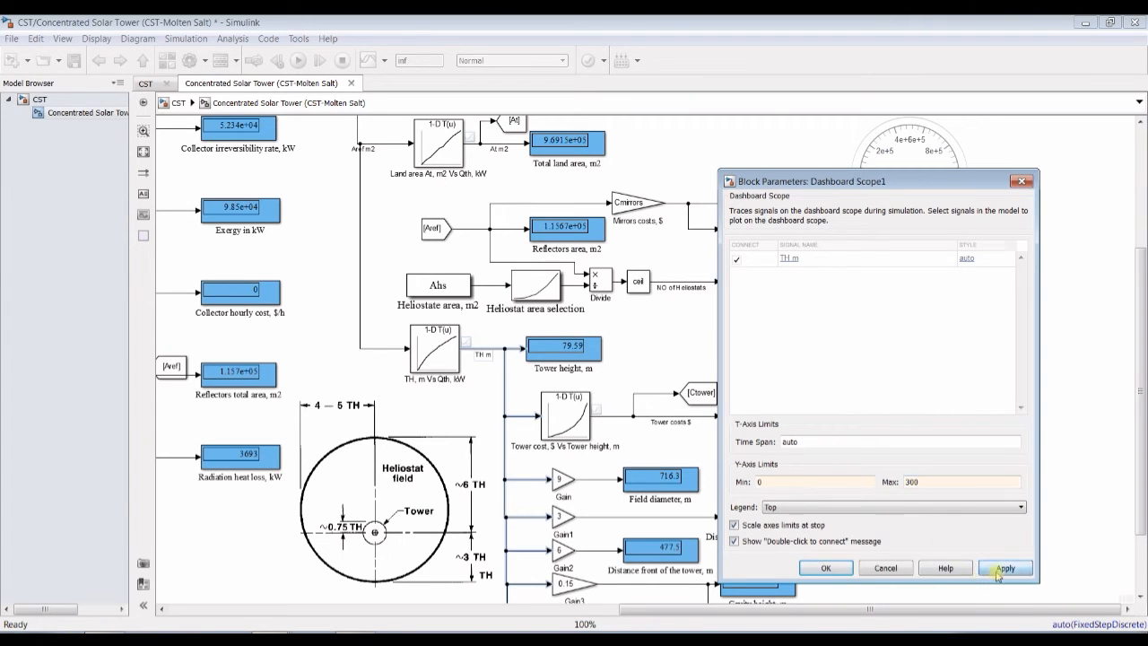
{"action": "left_click", "coordinate": [830, 570]}
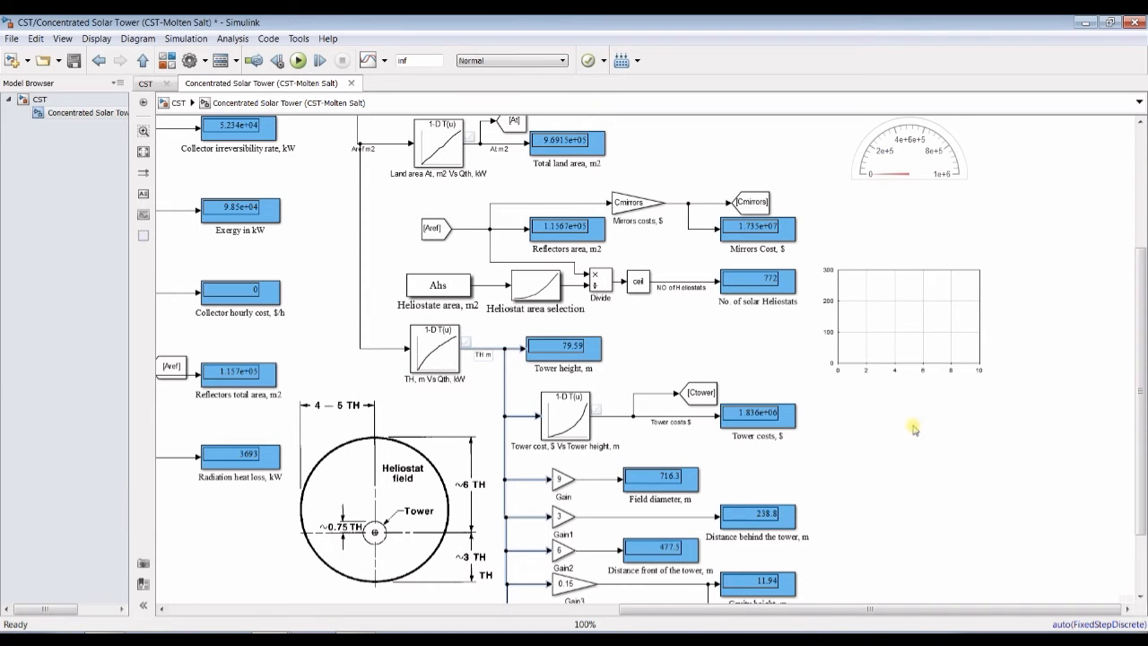
- Save the CST model and return to the transportation and absorber cost blocks
{"action": "left_click", "coordinate": [76, 61]}
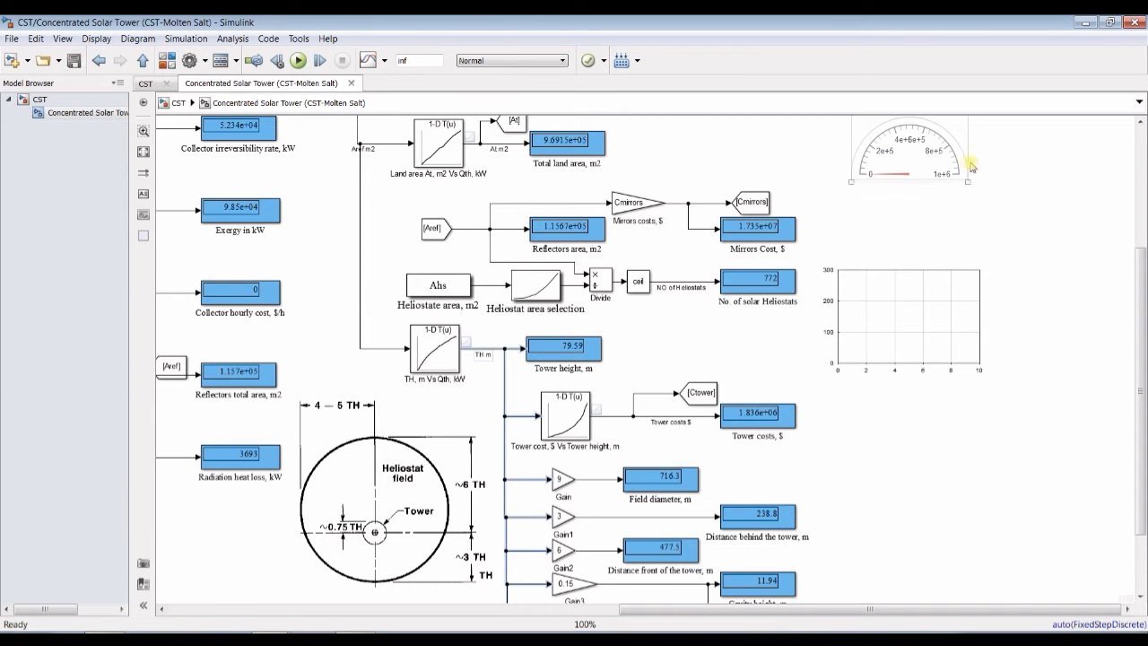
{"action": "scroll", "coordinate": [1145, 260], "scroll_direction": "up", "scroll_amount": 3}
{"action": "scroll", "coordinate": [1144, 260], "scroll_direction": "up", "scroll_amount": 2}
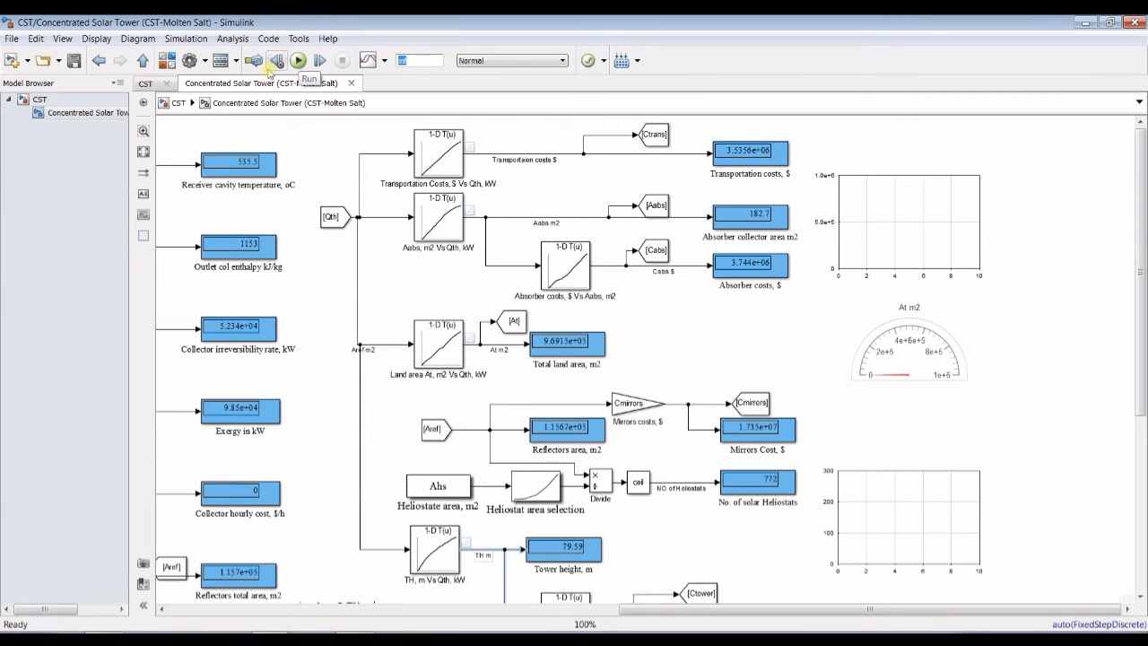
- Open the top-level Concentrated Solar Tower block's parameters dialog and place it over the subsystem diagram, clear of the dashboard scopes and gauge
{"action": "left_click", "coordinate": [39, 98]}
{"action": "double_click", "coordinate": [343, 191]}
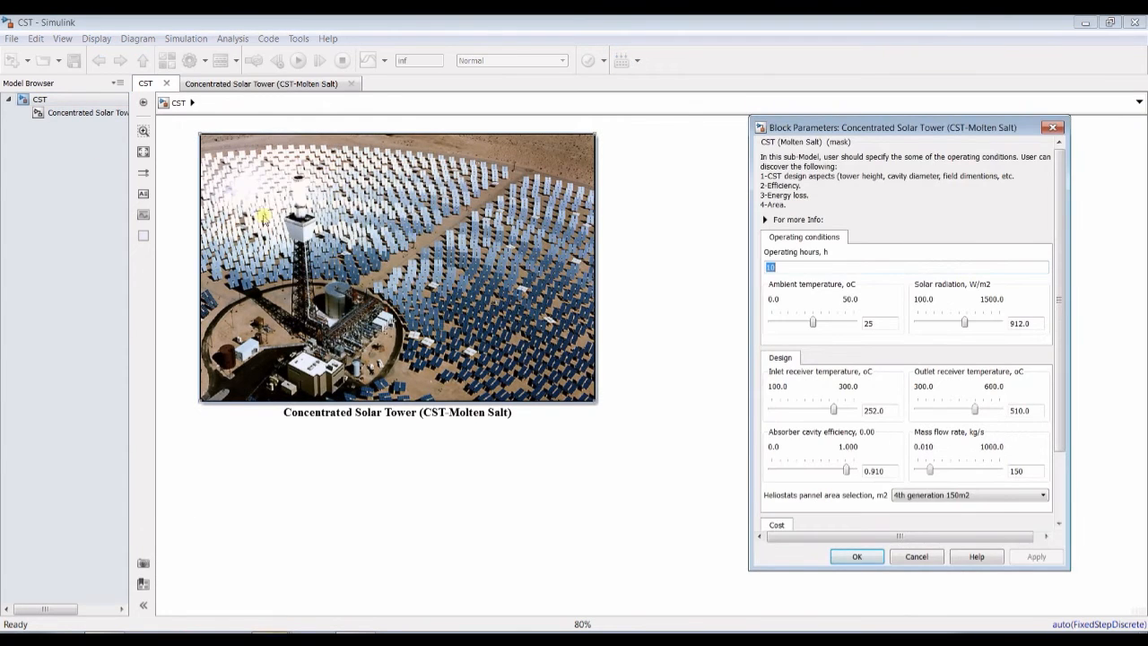
{"action": "left_click", "coordinate": [85, 114]}
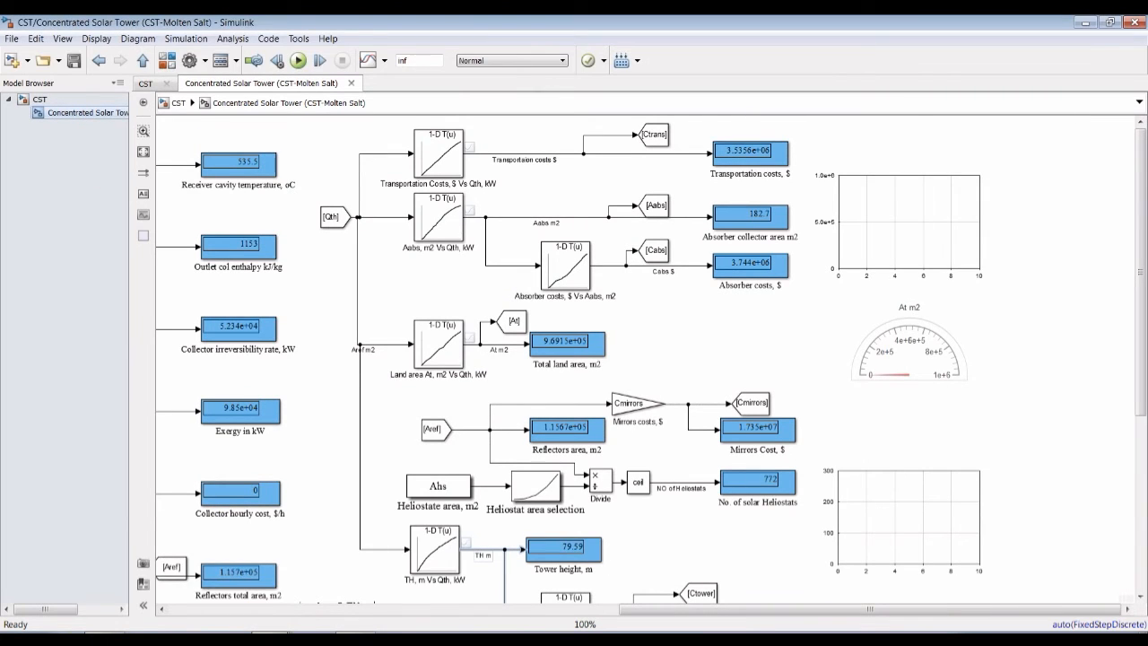
{"action": "left_click", "coordinate": [279, 614]}
{"action": "left_click_drag", "start_coordinate": [834, 128], "coordinate": [308, 147]}
- Run the simulation from the subsystem view and bring the Concentrated Solar Tower parameters dialog back in front
{"action": "left_click", "coordinate": [288, 82]}
{"action": "left_click", "coordinate": [297, 61]}
{"action": "left_click", "coordinate": [278, 639]}
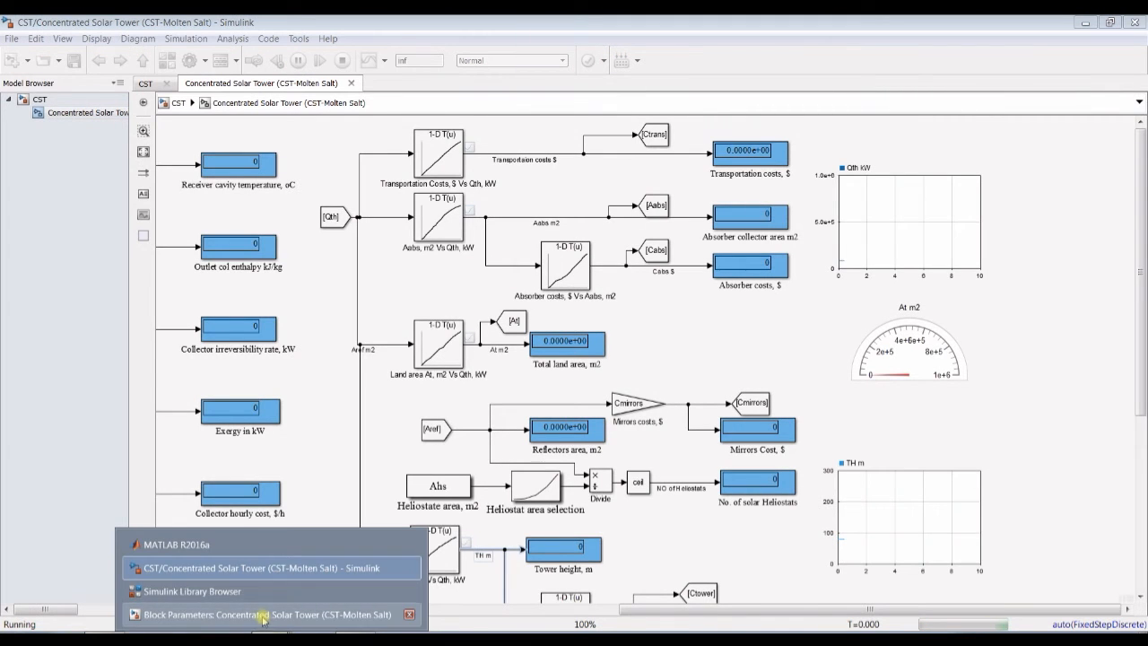
{"action": "left_click", "coordinate": [262, 616]}
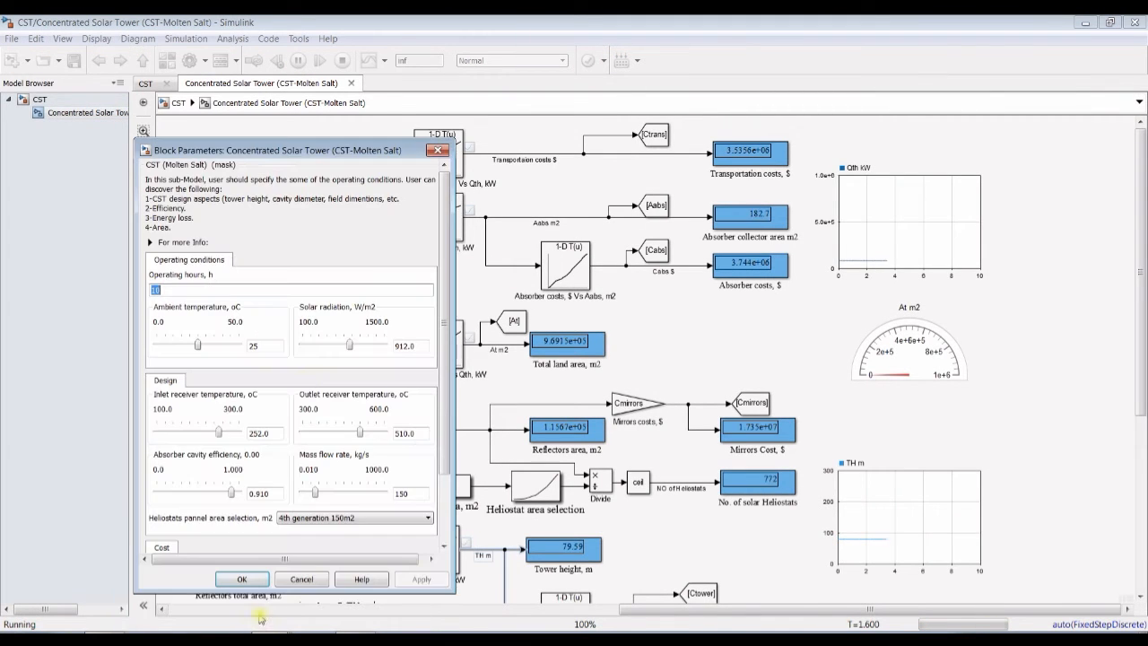
- Gradually lower the solar radiation to 604 W/m2 while the simulation runs
{"action": "left_click", "coordinate": [349, 346]}
{"action": "left_click_drag", "start_coordinate": [350, 348], "coordinate": [345, 350]}
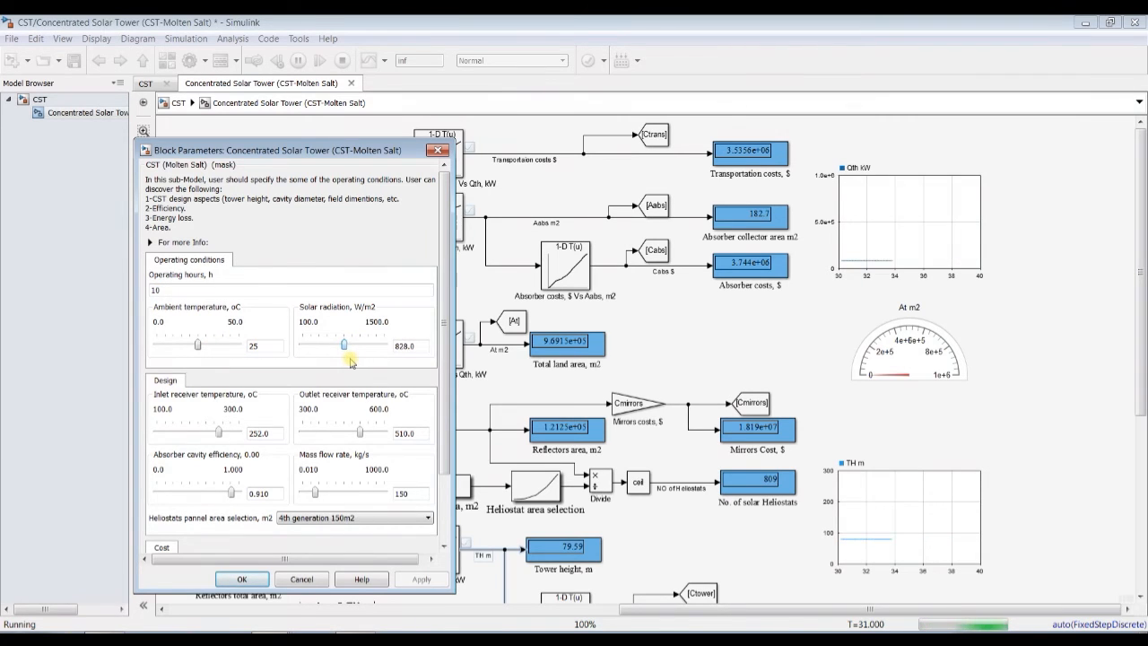
{"action": "key", "text": "Left"}
{"action": "key", "text": "Left"}
{"action": "key", "text": "Left"}
{"action": "key", "text": "Left"}
{"action": "key", "text": "Left"}
{"action": "key", "text": "Left"}
{"action": "key", "text": "Left"}
{"action": "key", "text": "Left"}
{"action": "key", "text": "Left"}
{"action": "key", "text": "Left"}
{"action": "key", "text": "Left"}
{"action": "key", "text": "Left"}
{"action": "key", "text": "Left"}
{"action": "key", "text": "Left"}
- Gradually lower the inlet receiver temperature to 194 °C while the simulation runs
{"action": "left_click_drag", "start_coordinate": [220, 437], "coordinate": [212, 442]}
{"action": "key", "text": "Left"}
{"action": "key", "text": "Left"}
{"action": "key", "text": "Left"}
{"action": "key", "text": "Left"}
{"action": "key", "text": "Left"}
{"action": "key", "text": "Left"}
{"action": "key", "text": "Left"}
{"action": "key", "text": "Left"}
{"action": "key", "text": "Left"}
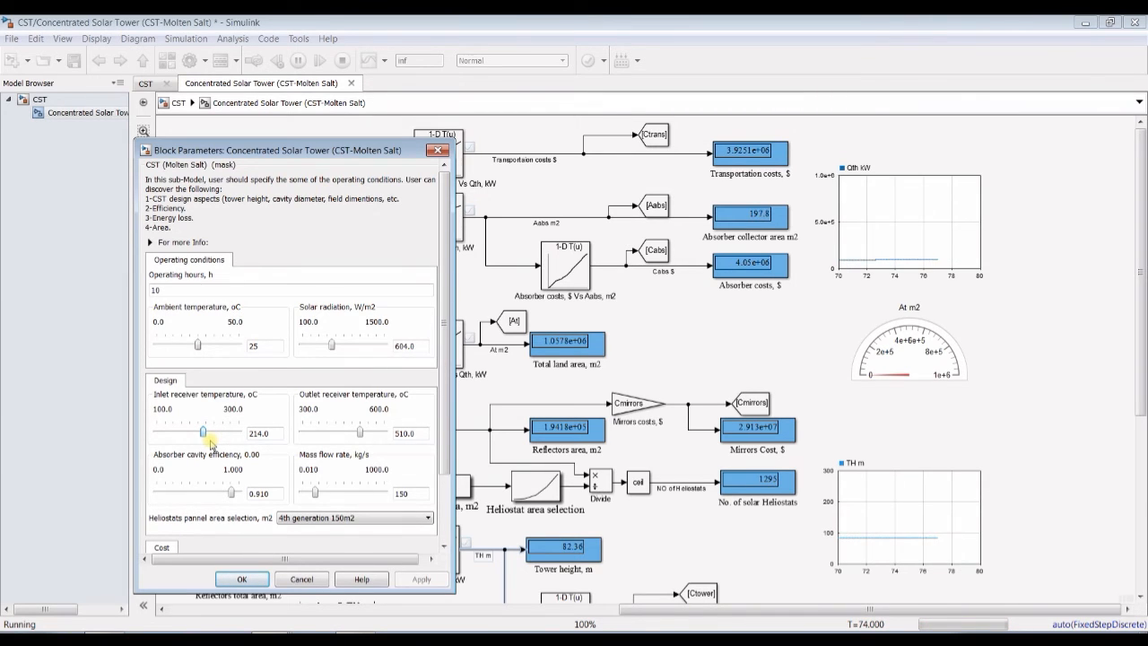
{"action": "key", "text": "Left"}
{"action": "key", "text": "Left"}
{"action": "key", "text": "Left"}
{"action": "key", "text": "Left"}
{"action": "key", "text": "Left"}
{"action": "key", "text": "Left"}
{"action": "key", "text": "Left"}
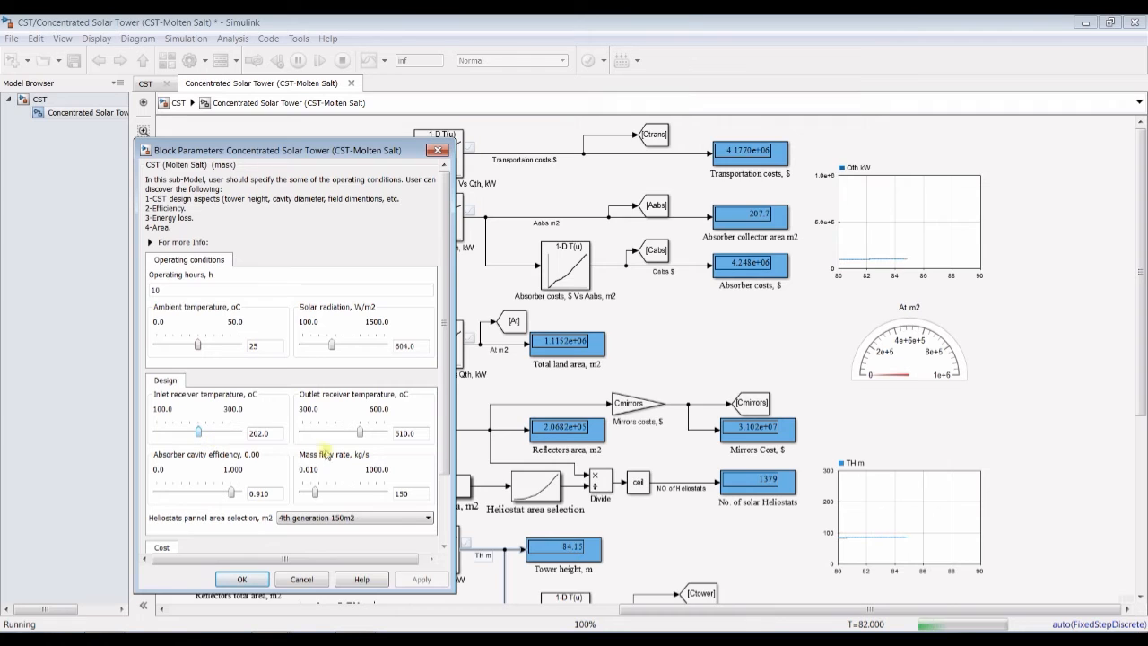
{"action": "key", "text": "Left"}
{"action": "key", "text": "Left"}
{"action": "key", "text": "Left"}
{"action": "key", "text": "Left"}
{"action": "key", "text": "Left"}
{"action": "key", "text": "Left"}
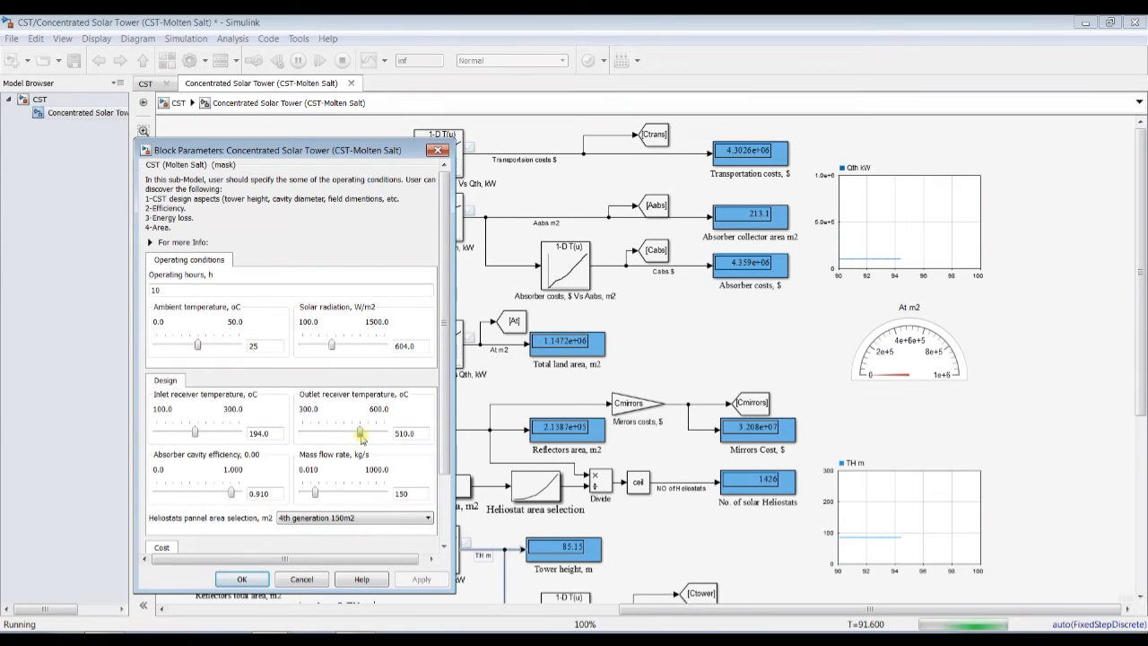
- Gradually lower the outlet receiver temperature to 441 °C and the absorber cavity efficiency to 0.750
{"action": "key", "text": "Left"}
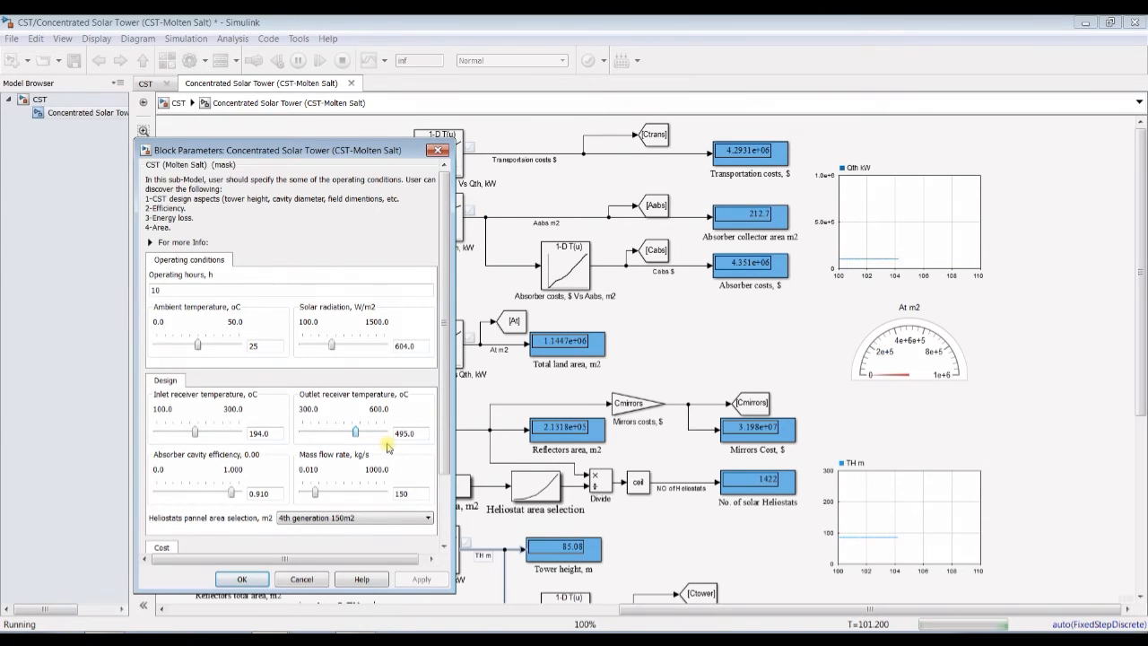
{"action": "key", "text": "Left"}
{"action": "key", "text": "Left"}
{"action": "key", "text": "Left"}
{"action": "key", "text": "Left"}
{"action": "key", "text": "Left"}
{"action": "key", "text": "Left"}
{"action": "key", "text": "Left"}
{"action": "key", "text": "Left"}
{"action": "key", "text": "Left"}
{"action": "key", "text": "Left"}
{"action": "key", "text": "Left"}
{"action": "key", "text": "Left"}
{"action": "key", "text": "Left"}
{"action": "key", "text": "Left"}
{"action": "key", "text": "Left"}
{"action": "key", "text": "Left"}
{"action": "key", "text": "Left"}
{"action": "key", "text": "Left"}
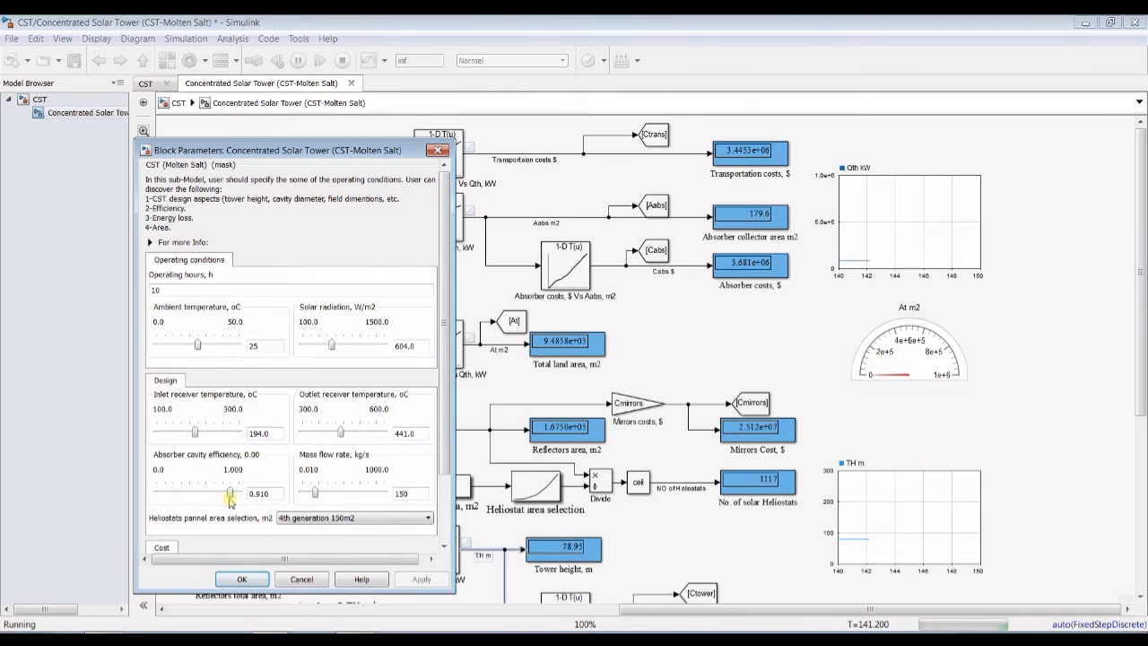
{"action": "key", "text": "Left"}
{"action": "key", "text": "Left"}
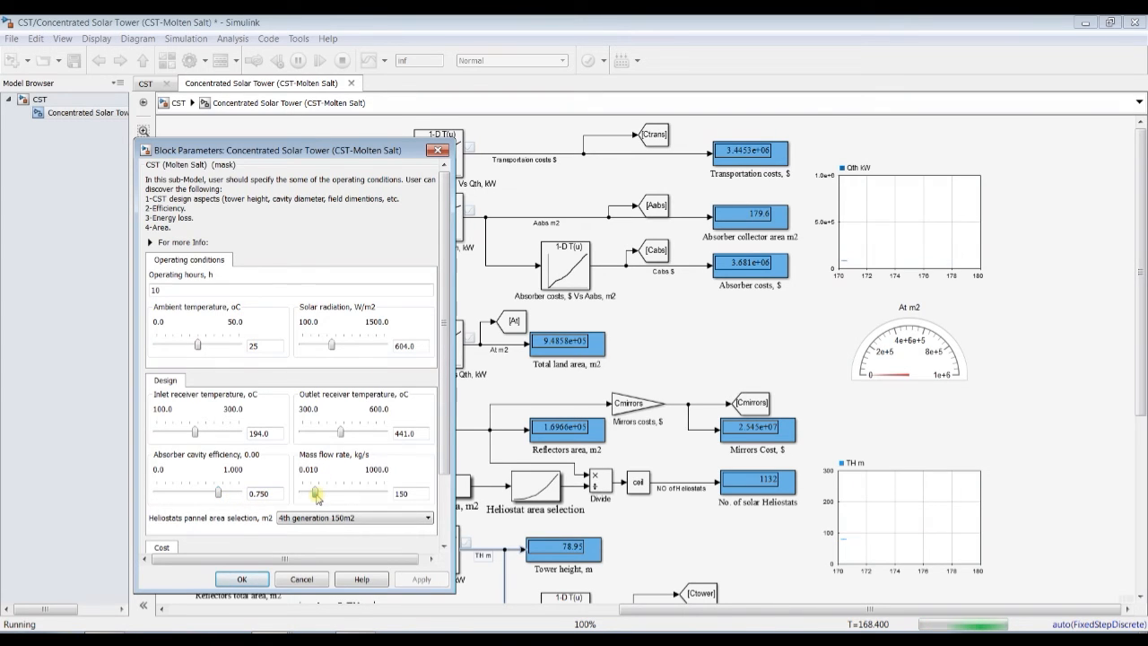
- Gradually raise the mass flow rate to 810.002 kg/s while the simulation runs
{"action": "key", "text": "Right"}
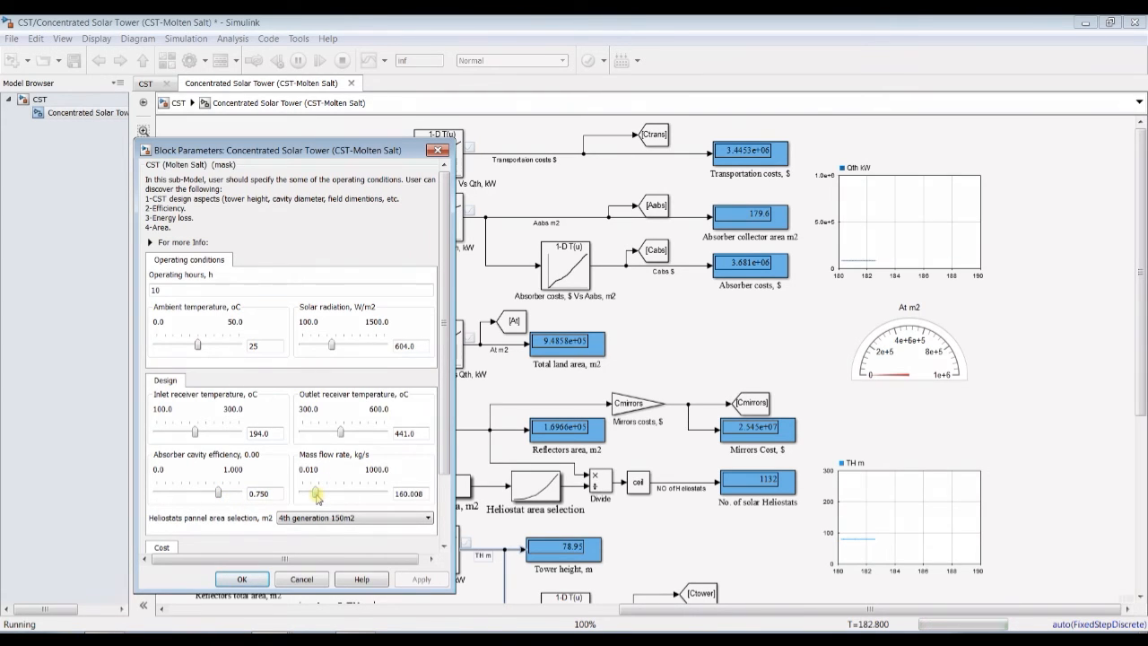
{"action": "key", "text": "Right"}
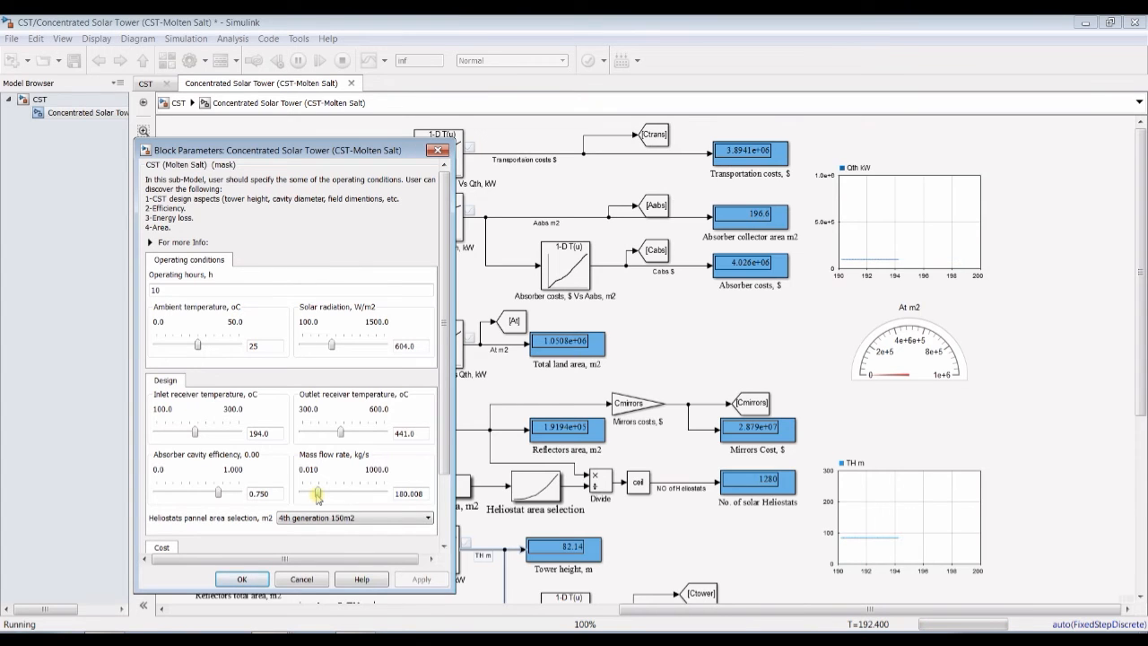
{"action": "key", "text": "Right"}
{"action": "key", "text": "Right"}
{"action": "key", "text": "Right"}
{"action": "key", "text": "Right"}
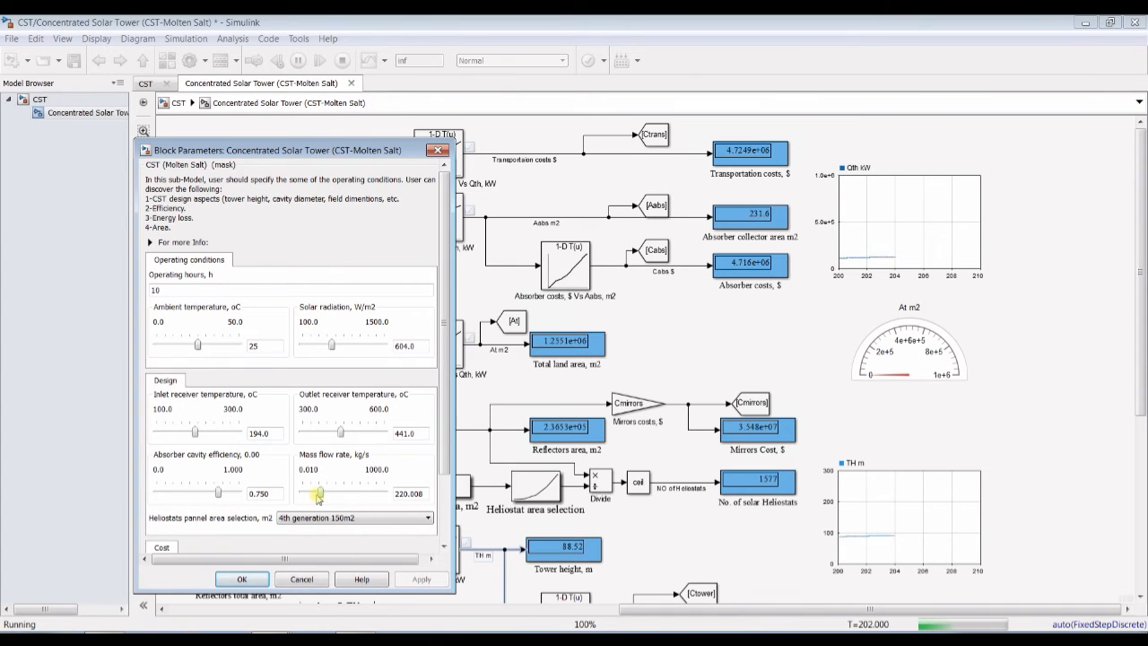
{"action": "key", "text": "Right"}
{"action": "key", "text": "Right"}
{"action": "key", "text": "Right"}
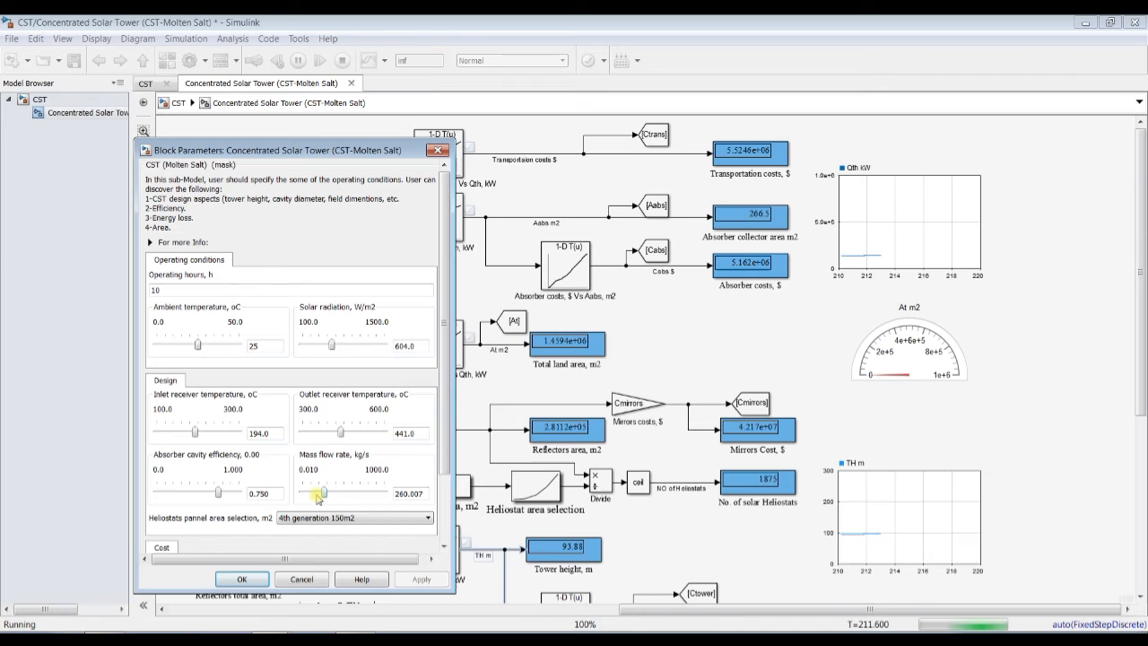
{"action": "key", "text": "Right"}
{"action": "key", "text": "Right"}
{"action": "key", "text": "Right"}
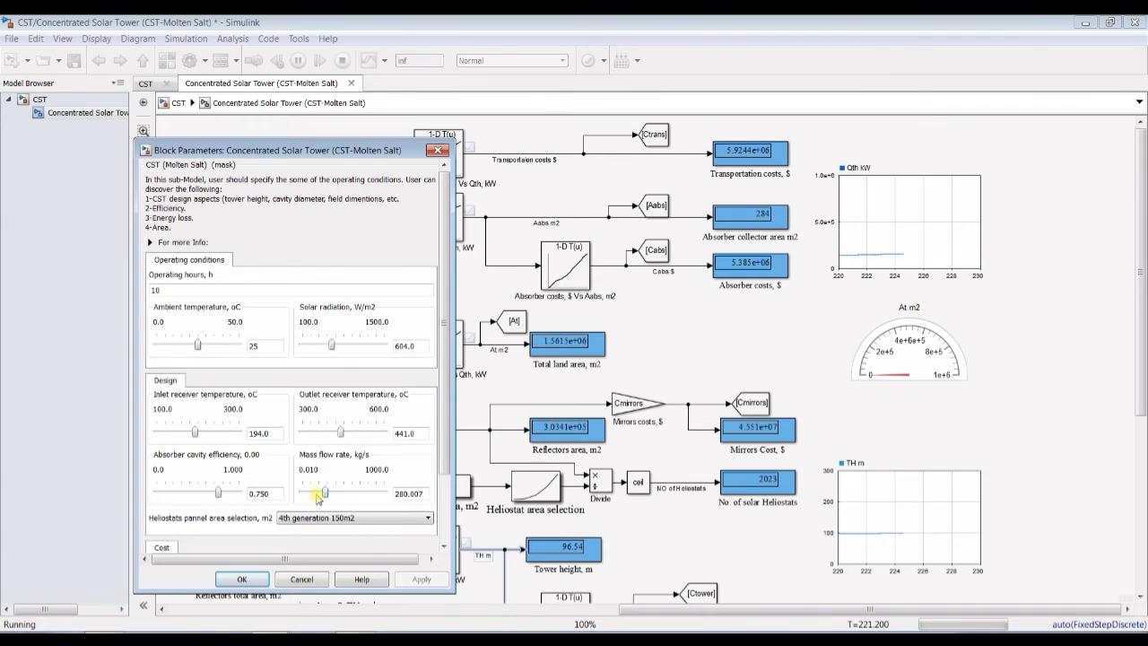
{"action": "key", "text": "Right"}
{"action": "key", "text": "Right"}
{"action": "key", "text": "Right"}
{"action": "key", "text": "Right"}
{"action": "key", "text": "Right"}
{"action": "key", "text": "Right"}
{"action": "key", "text": "Right"}
{"action": "key", "text": "Right"}
{"action": "key", "text": "Right"}
{"action": "key", "text": "Right"}
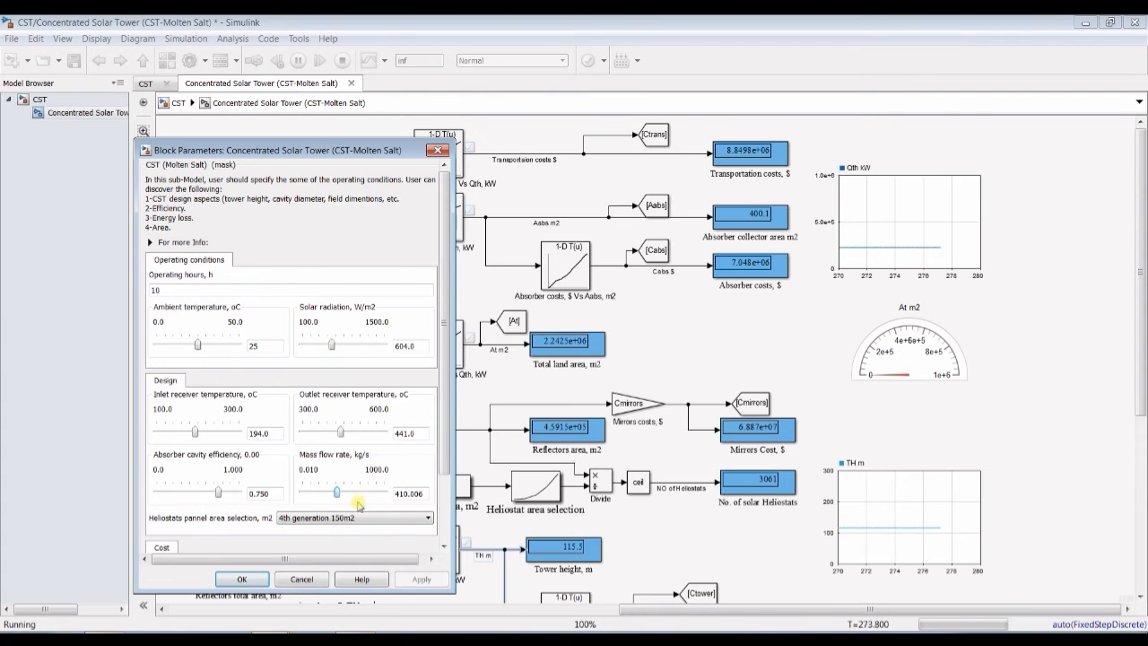
{"action": "key", "text": "Right"}
{"action": "key", "text": "Right"}
{"action": "key", "text": "Right"}
{"action": "key", "text": "Right"}
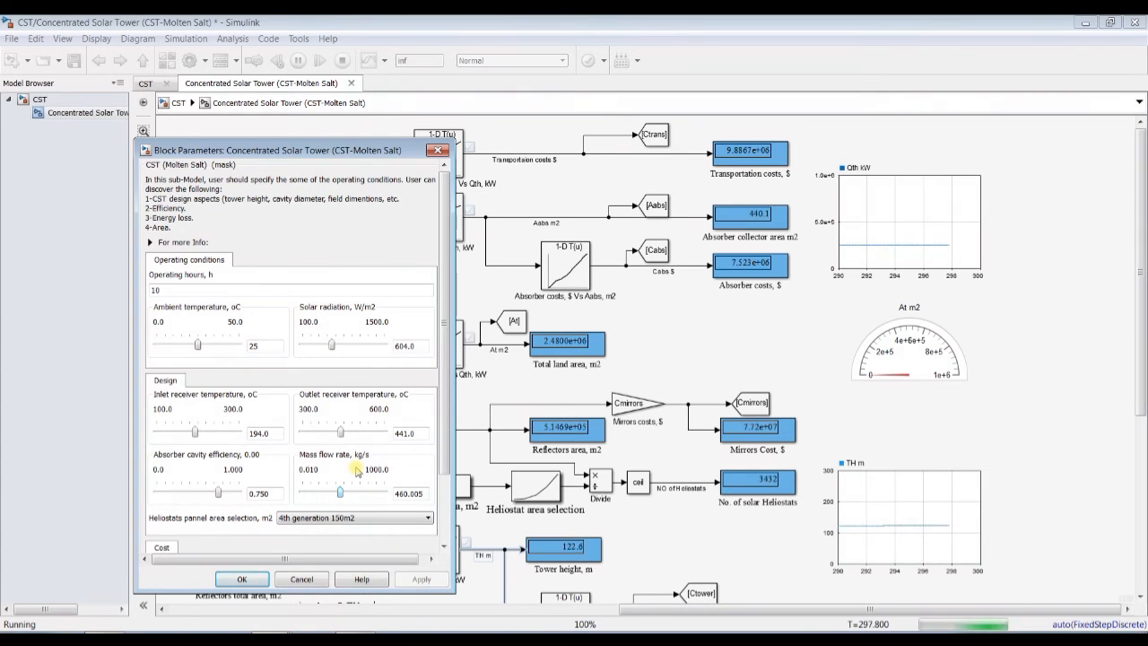
{"action": "key", "text": "Right"}
{"action": "key", "text": "Right"}
{"action": "key", "text": "Right"}
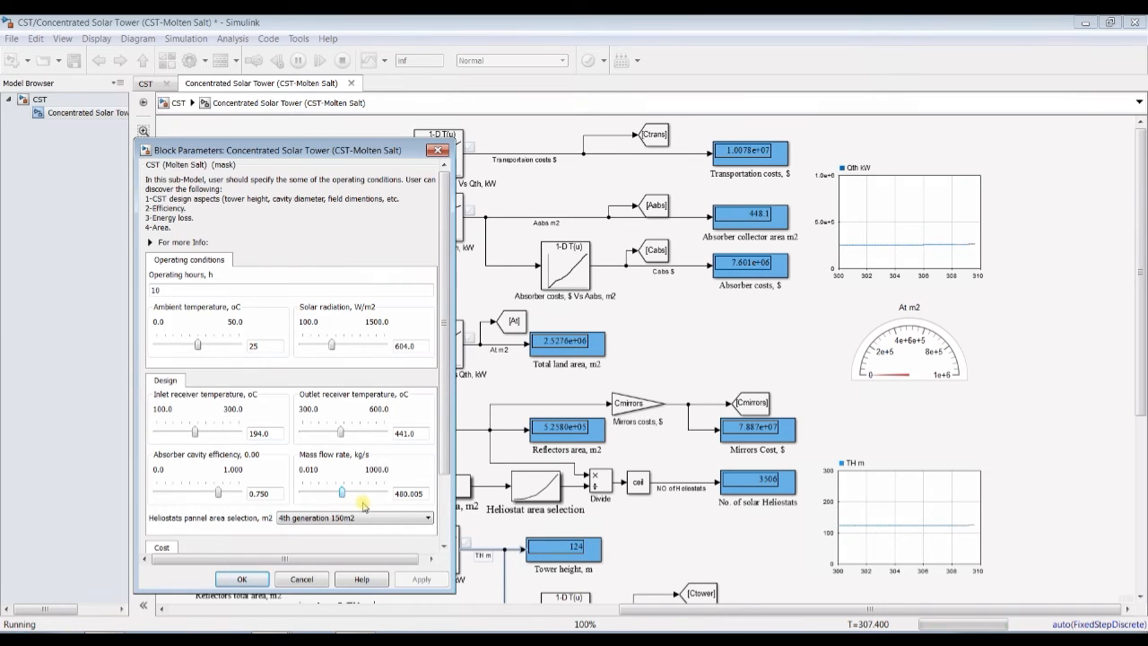
{"action": "key", "text": "Right"}
{"action": "key", "text": "Right"}
{"action": "key", "text": "Right"}
{"action": "key", "text": "Right"}
{"action": "key", "text": "Right"}
{"action": "key", "text": "Right"}
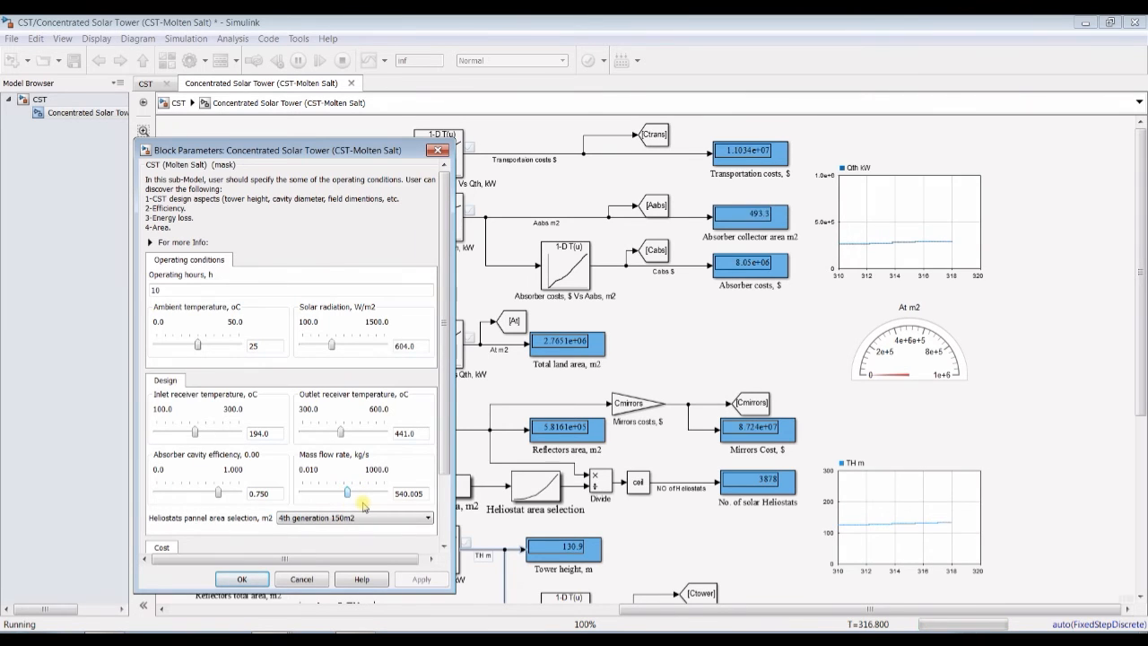
{"action": "key", "text": "Right"}
{"action": "key", "text": "Right"}
{"action": "key", "text": "Right"}
{"action": "key", "text": "Right"}
{"action": "key", "text": "Right"}
{"action": "key", "text": "Right"}
{"action": "key", "text": "Right"}
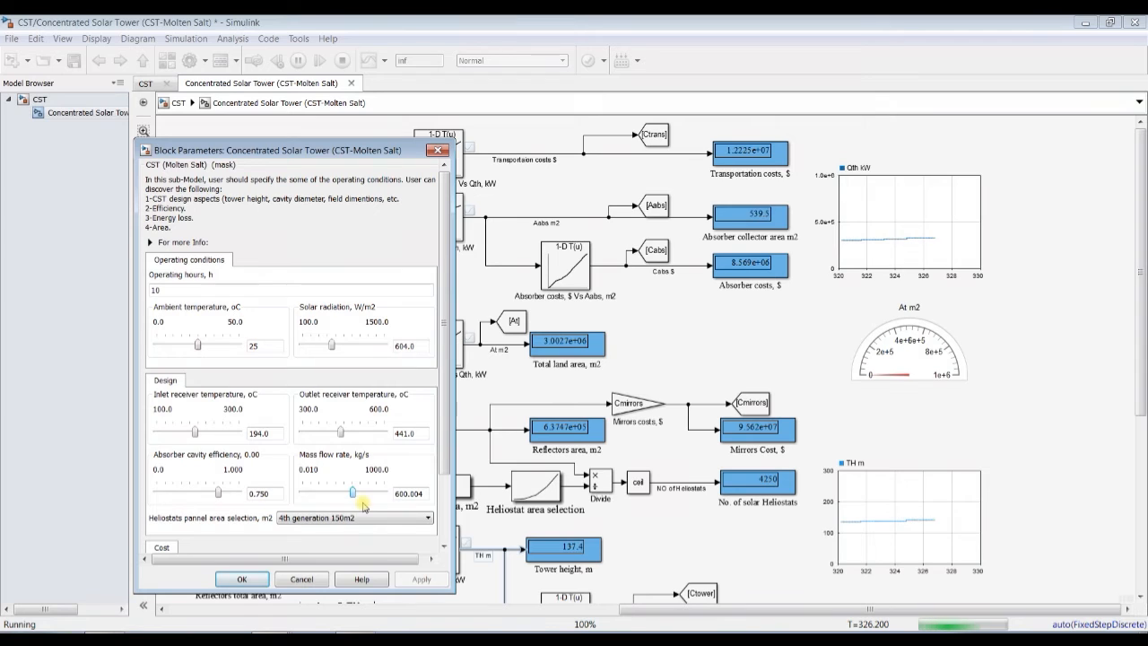
{"action": "key", "text": "Right"}
{"action": "key", "text": "Right"}
{"action": "key", "text": "Right"}
{"action": "key", "text": "Right"}
{"action": "key", "text": "Right"}
{"action": "key", "text": "Right"}
{"action": "key", "text": "Right"}
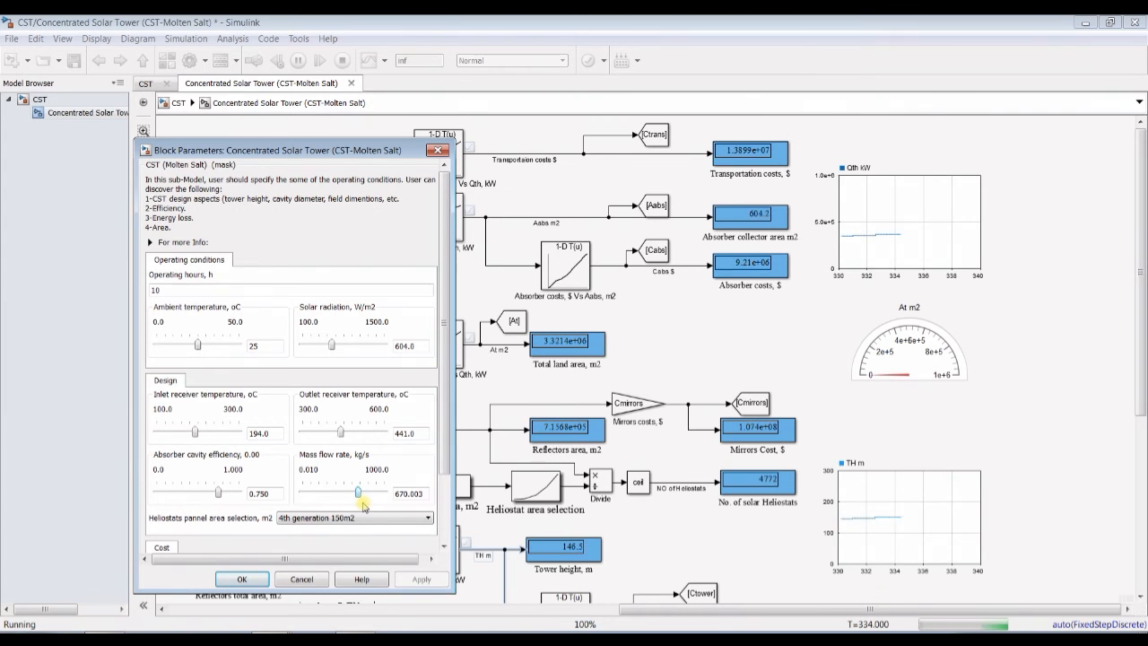
{"action": "key", "text": "Right"}
{"action": "key", "text": "Right"}
{"action": "key", "text": "Right"}
{"action": "key", "text": "Right"}
{"action": "key", "text": "Right"}
{"action": "key", "text": "Right"}
{"action": "key", "text": "Right"}
{"action": "key", "text": "Right"}
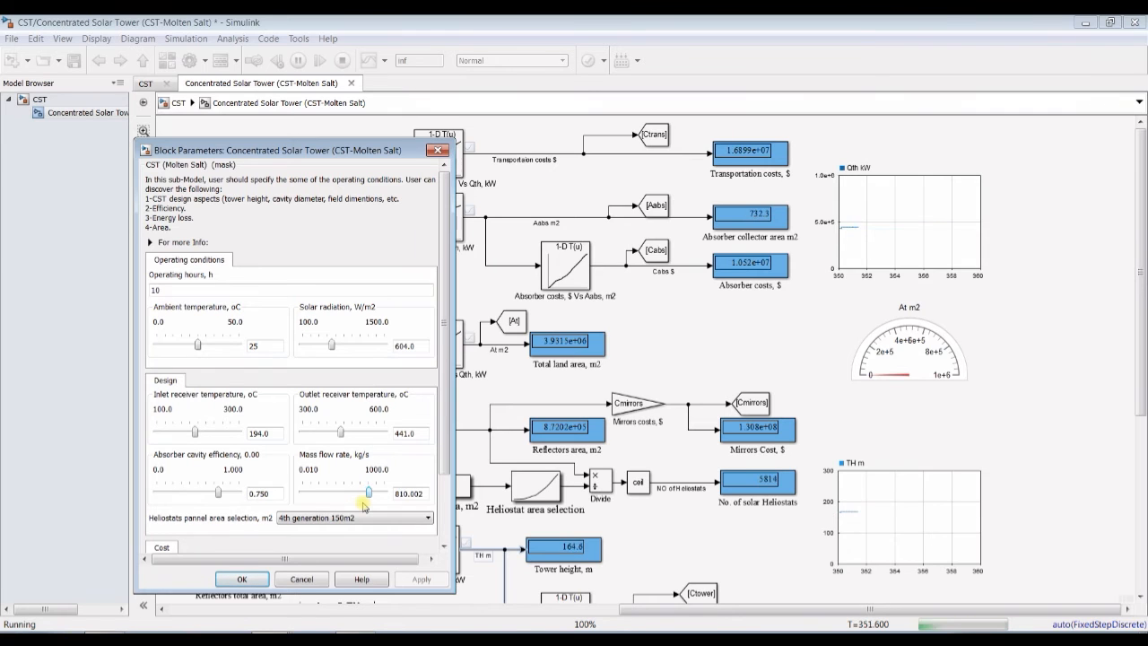
{"action": "key", "text": "Right"}
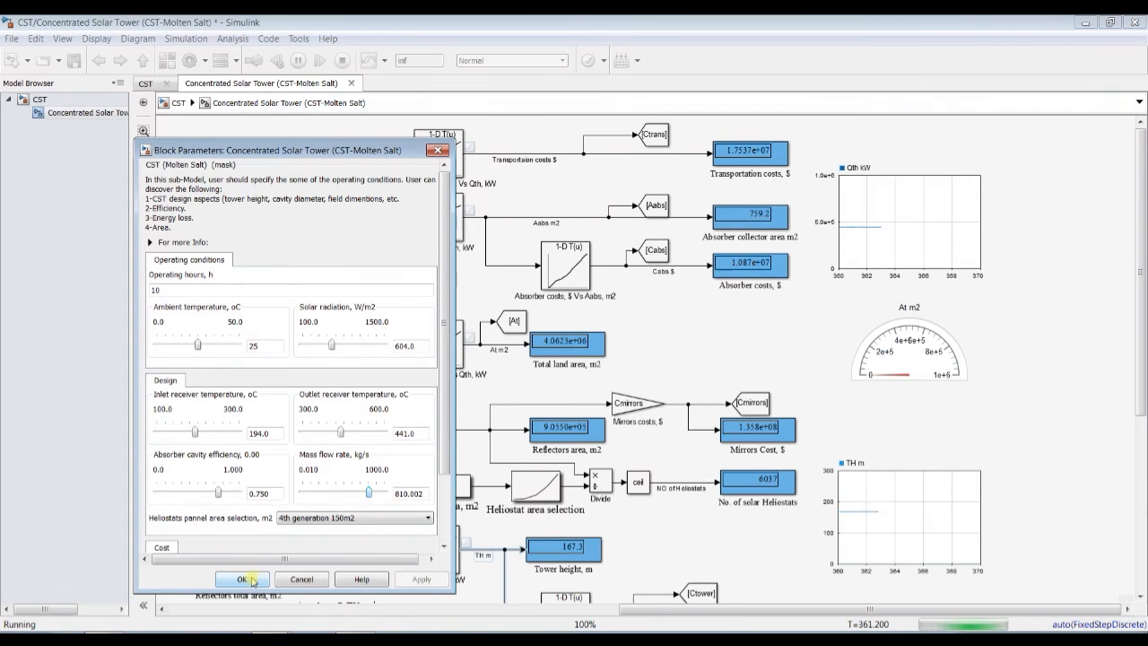
- Accept the block parameters and stop the simulation
{"action": "left_click", "coordinate": [243, 580]}
{"action": "left_click", "coordinate": [341, 60]}
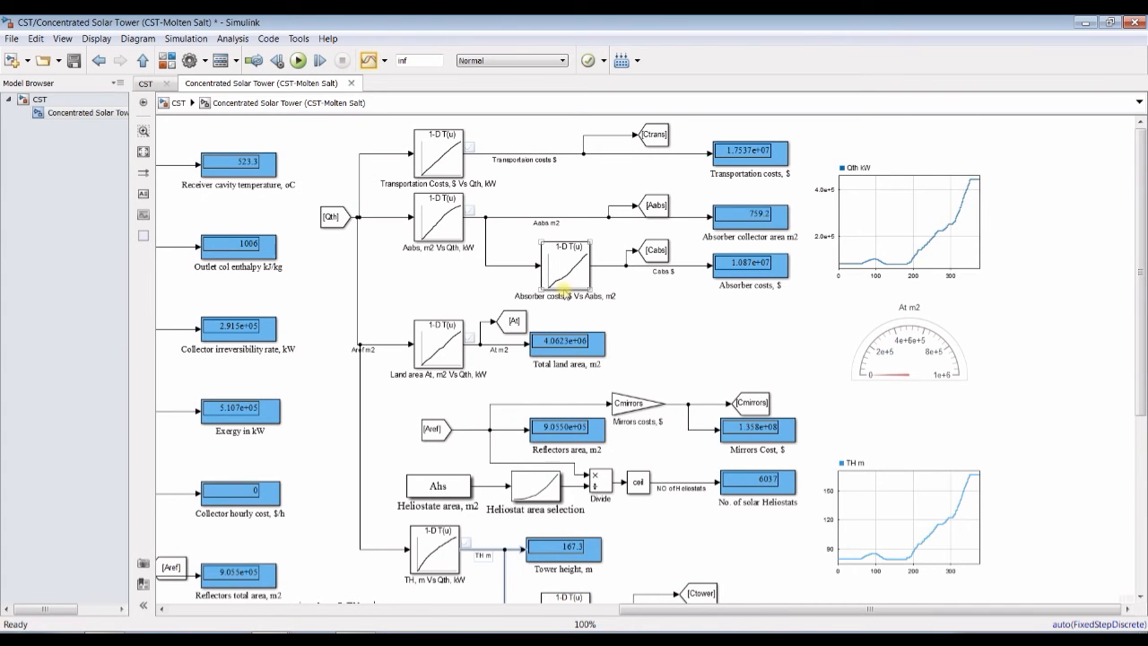
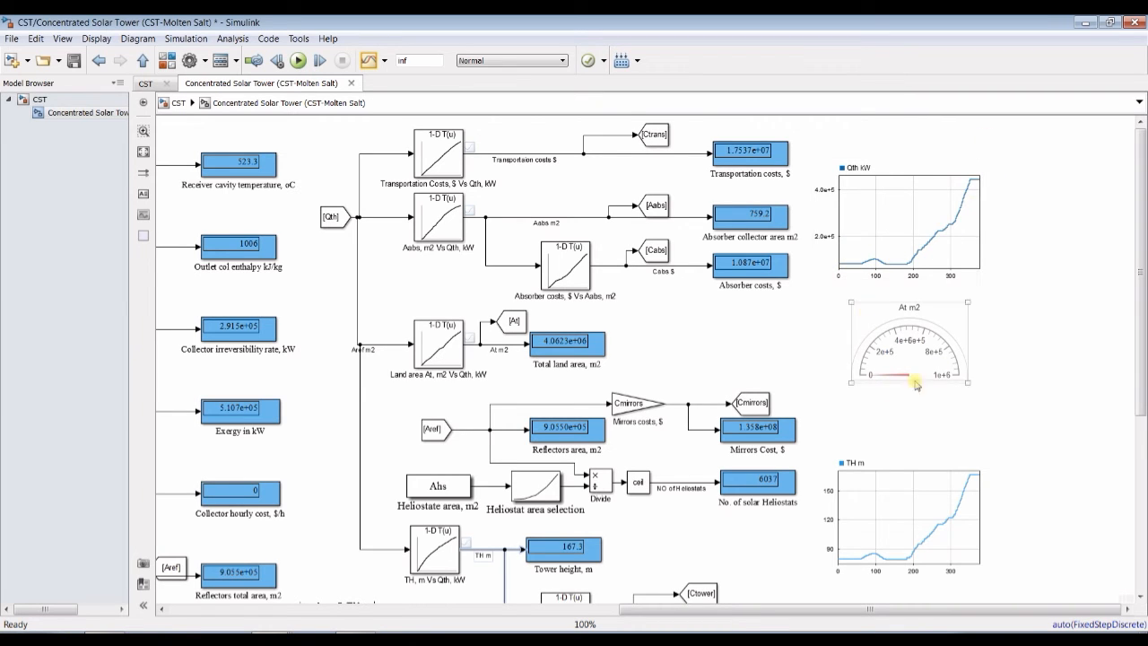
{"action": "left_click", "coordinate": [874, 354]}
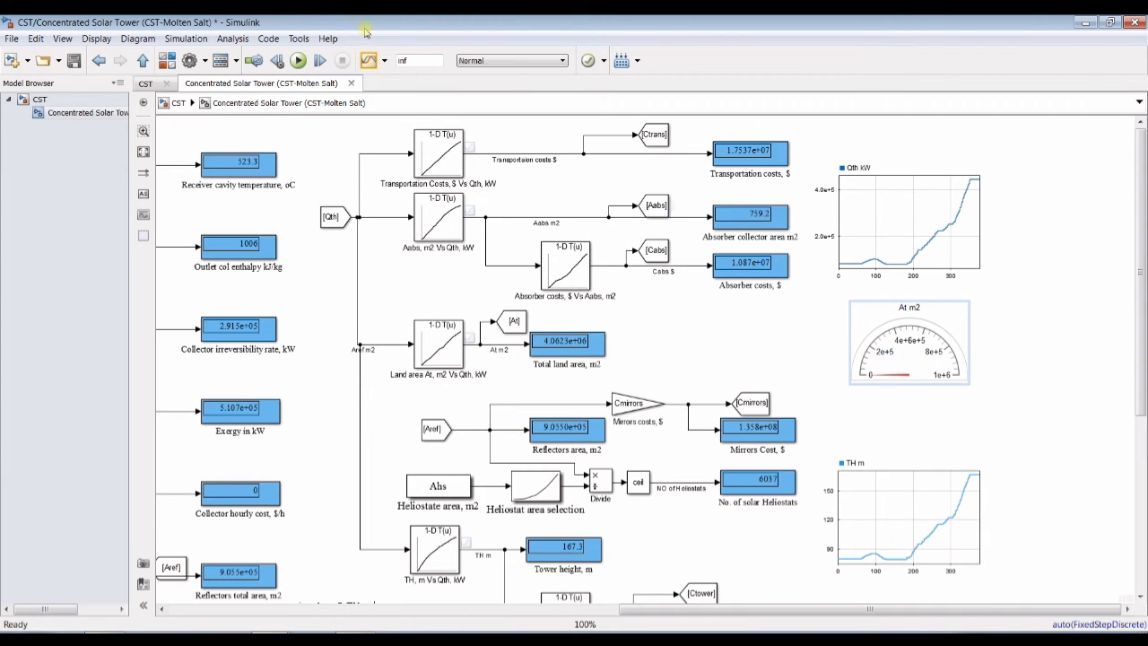
- Open the logged results in the Simulation Data Inspector and enlarge the signal list to show all Run 4 signals
{"action": "left_click", "coordinate": [368, 61]}
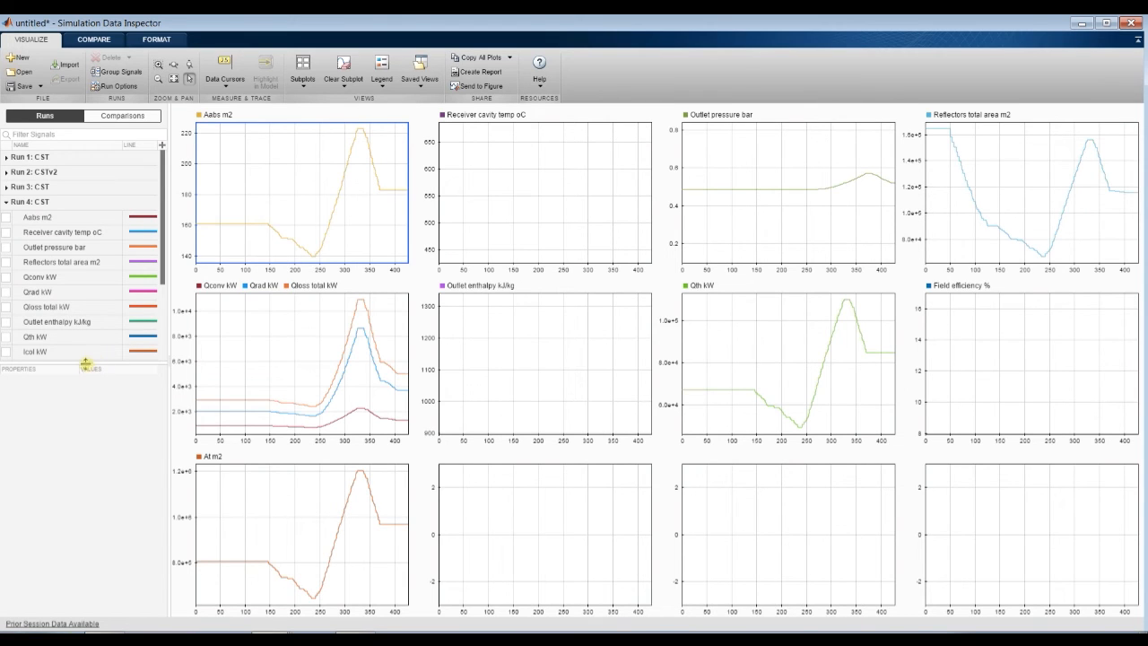
{"action": "left_click_drag", "start_coordinate": [89, 369], "coordinate": [56, 539]}
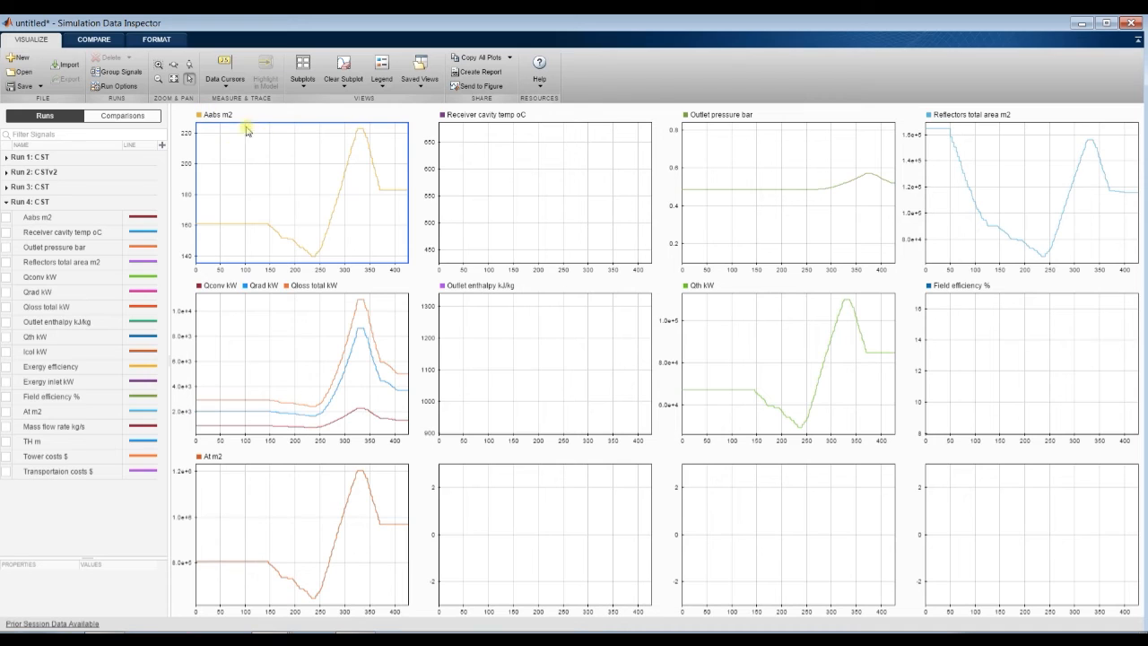
- Add Run 4's Aabs, receiver cavity temperature, outlet pressure and reflectors total area signals to their matching subplots for comparison
{"action": "left_click", "coordinate": [6, 218]}
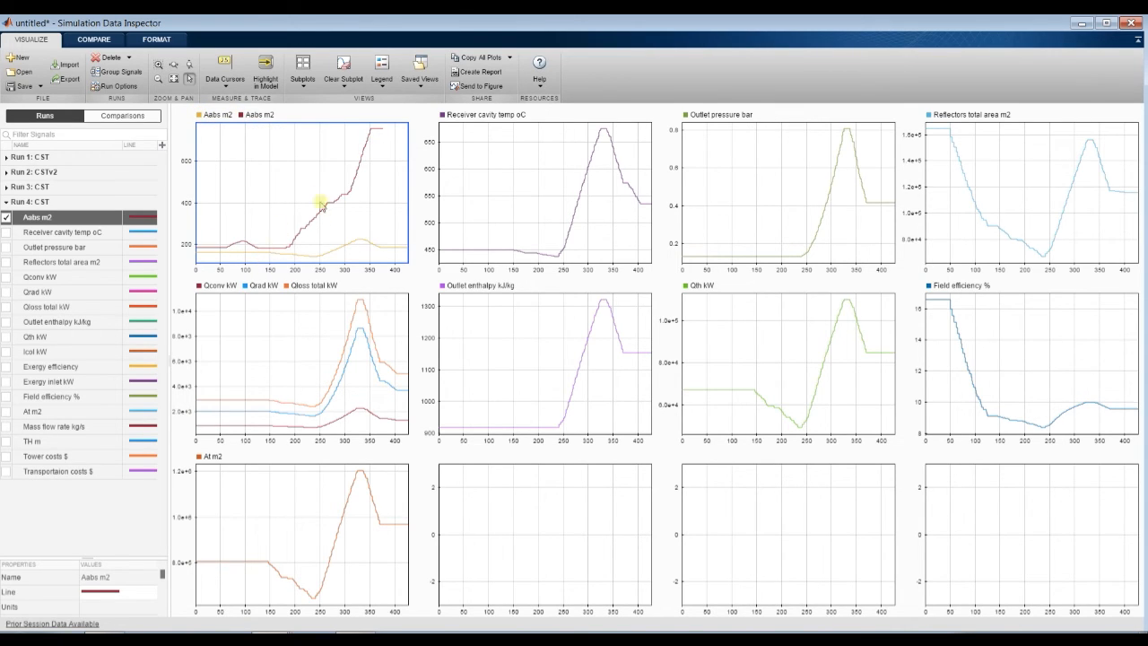
{"action": "left_click", "coordinate": [490, 177]}
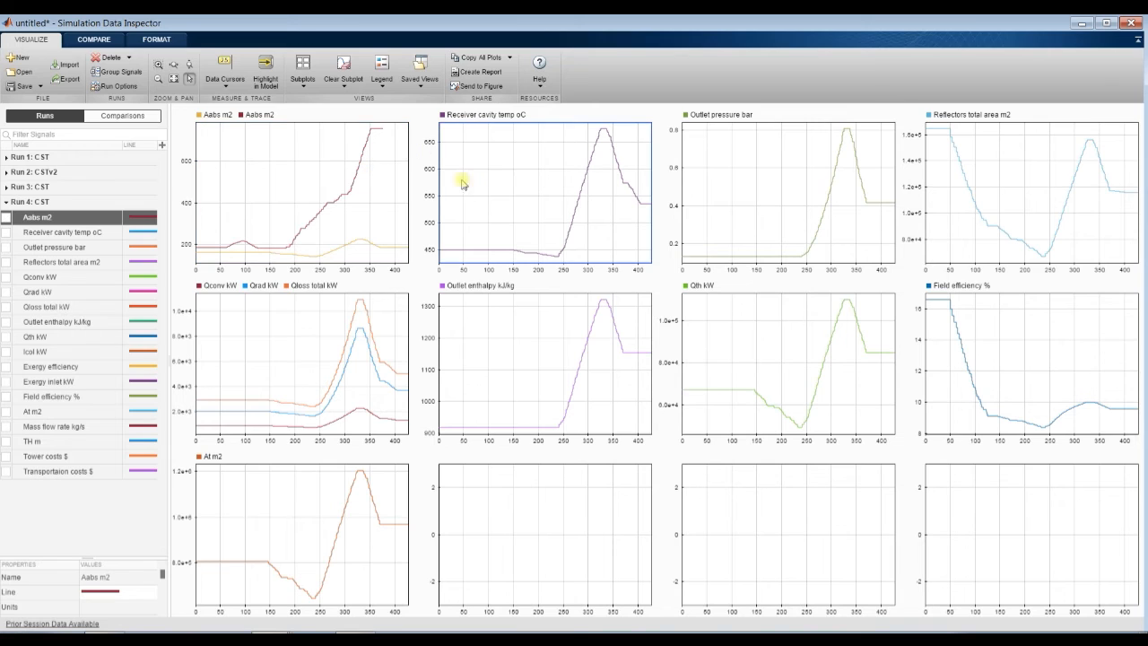
{"action": "left_click", "coordinate": [7, 232]}
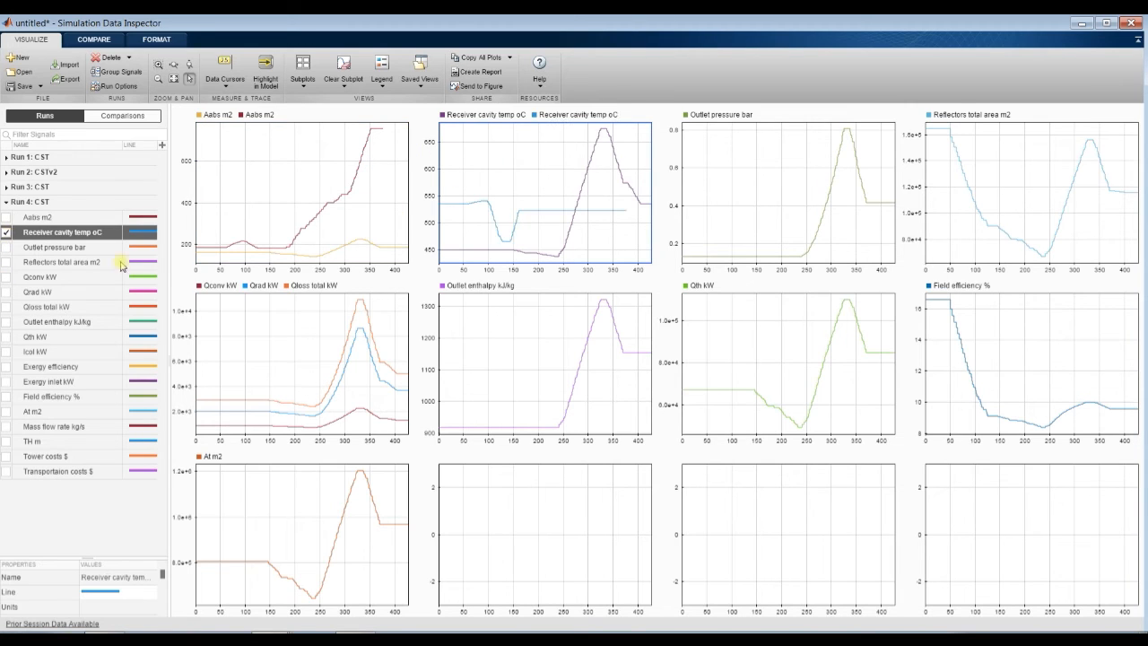
{"action": "left_click", "coordinate": [751, 176]}
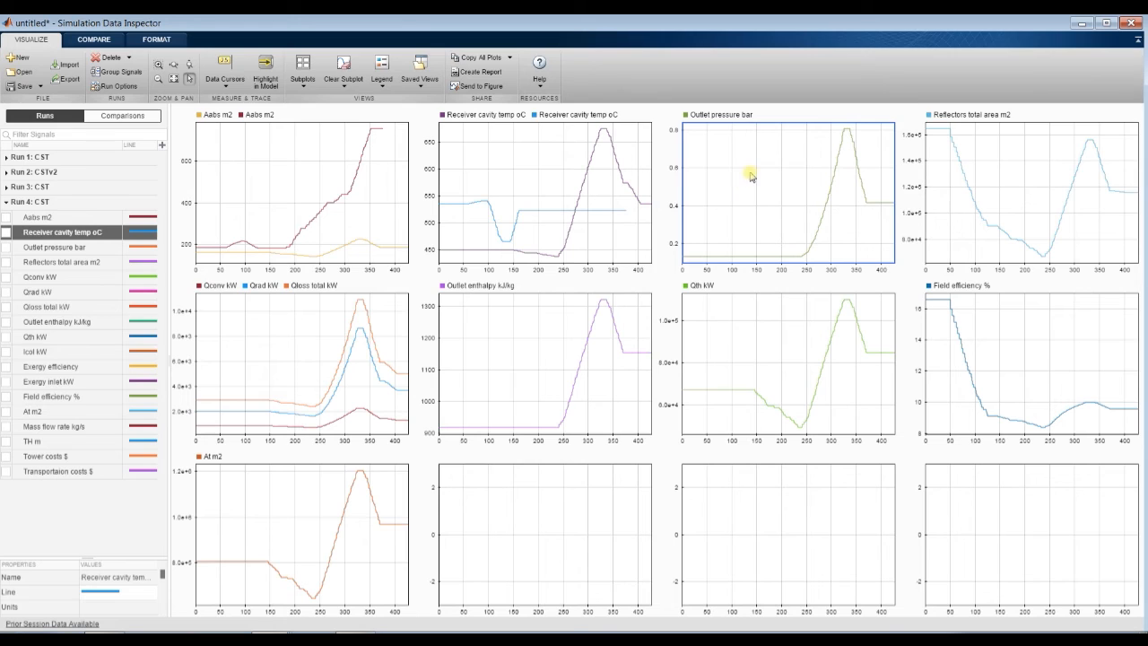
{"action": "left_click", "coordinate": [7, 248]}
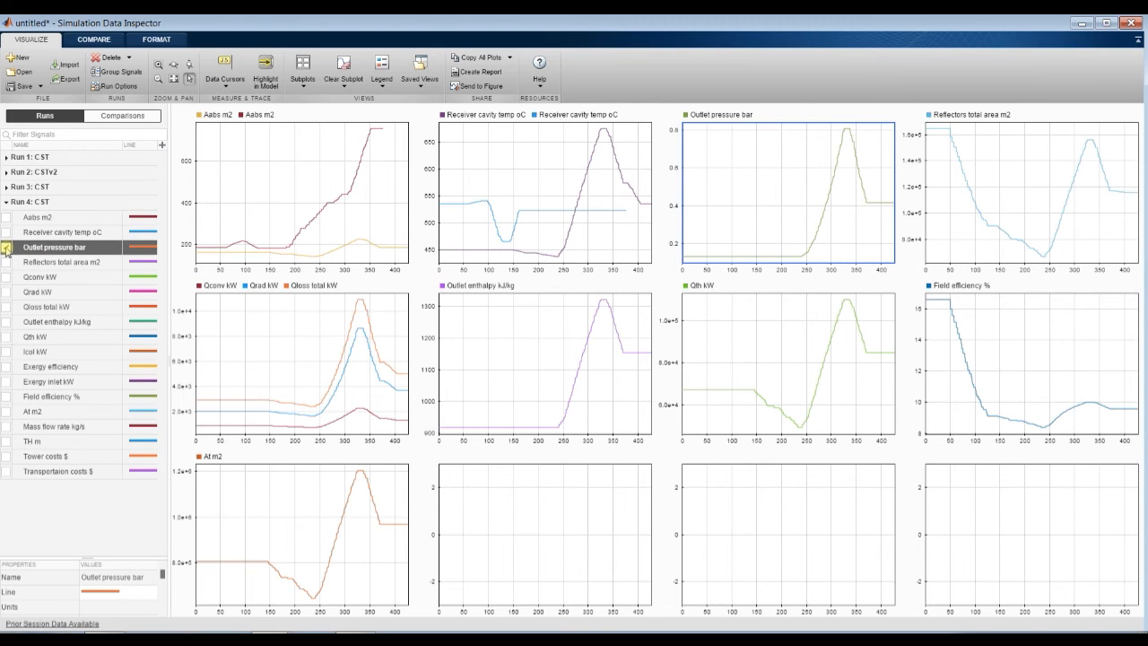
{"action": "left_click", "coordinate": [1016, 161]}
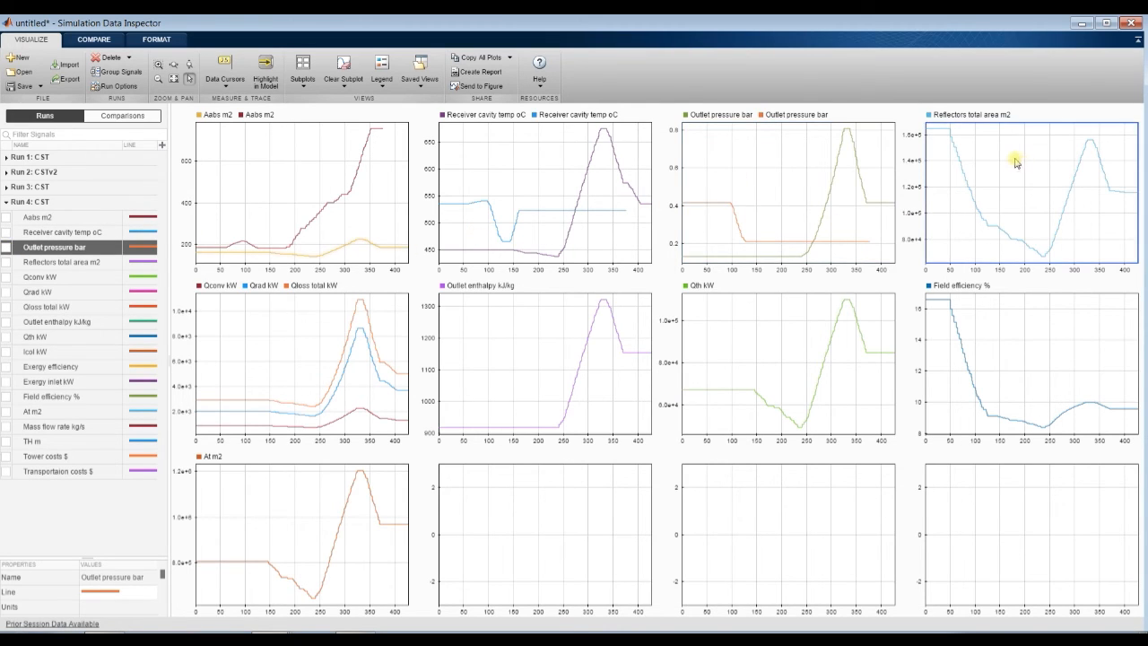
{"action": "left_click", "coordinate": [8, 262]}
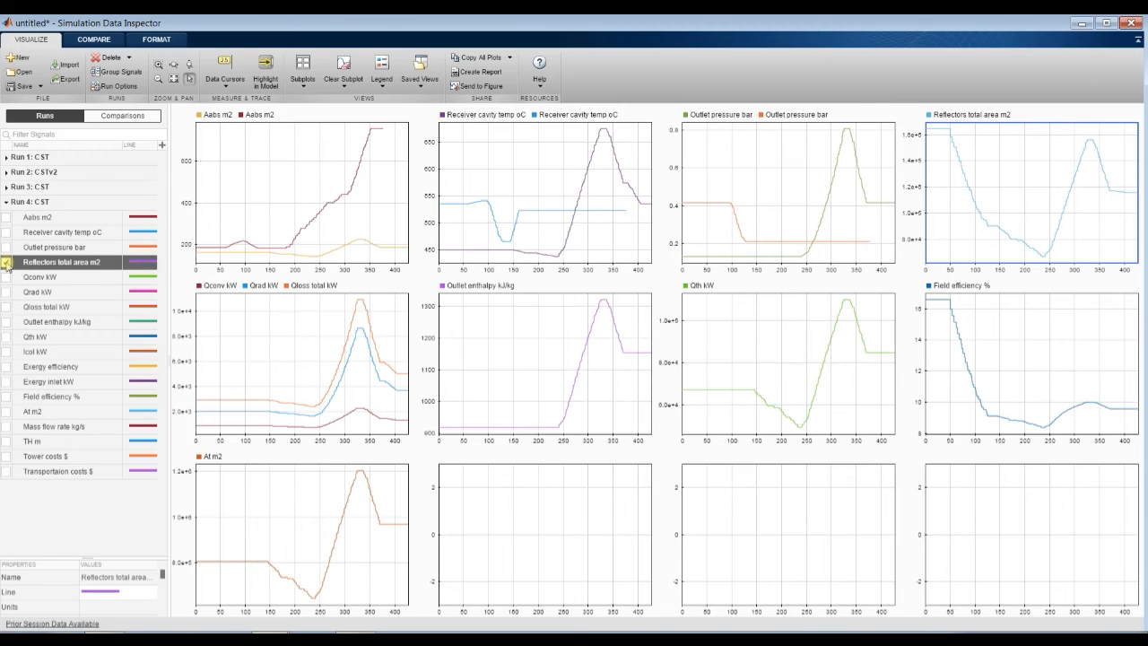
- Add Run 4's outlet enthalpy and Qth signals to their matching subplots, and close the Simulation Data Inspector
{"action": "left_click", "coordinate": [530, 336]}
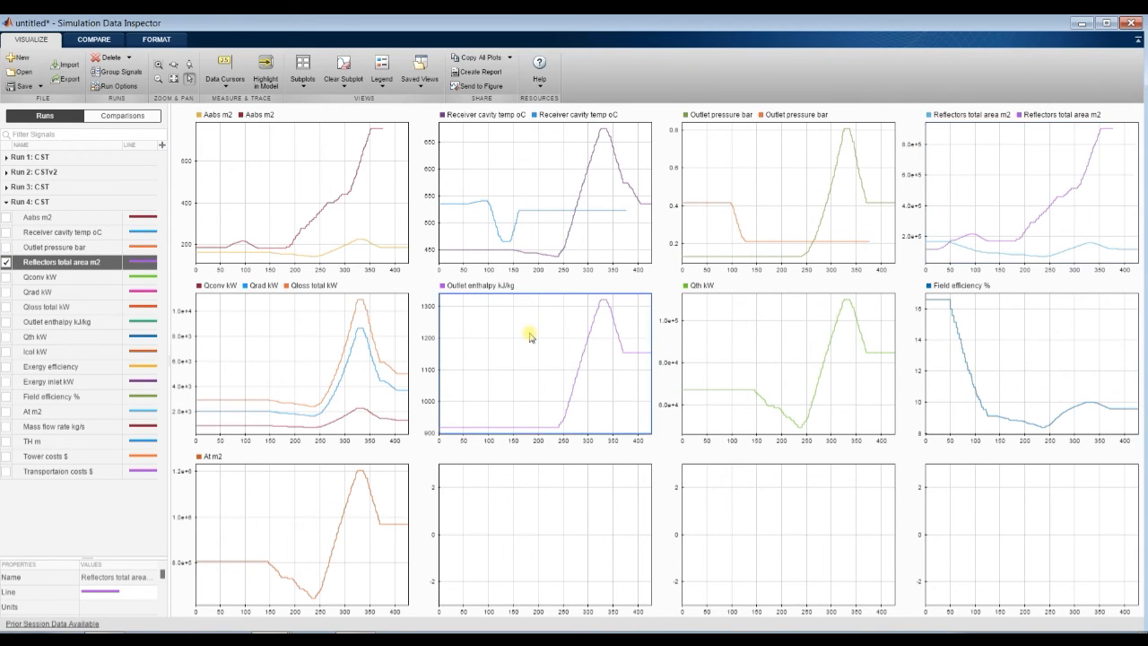
{"action": "left_click", "coordinate": [6, 322]}
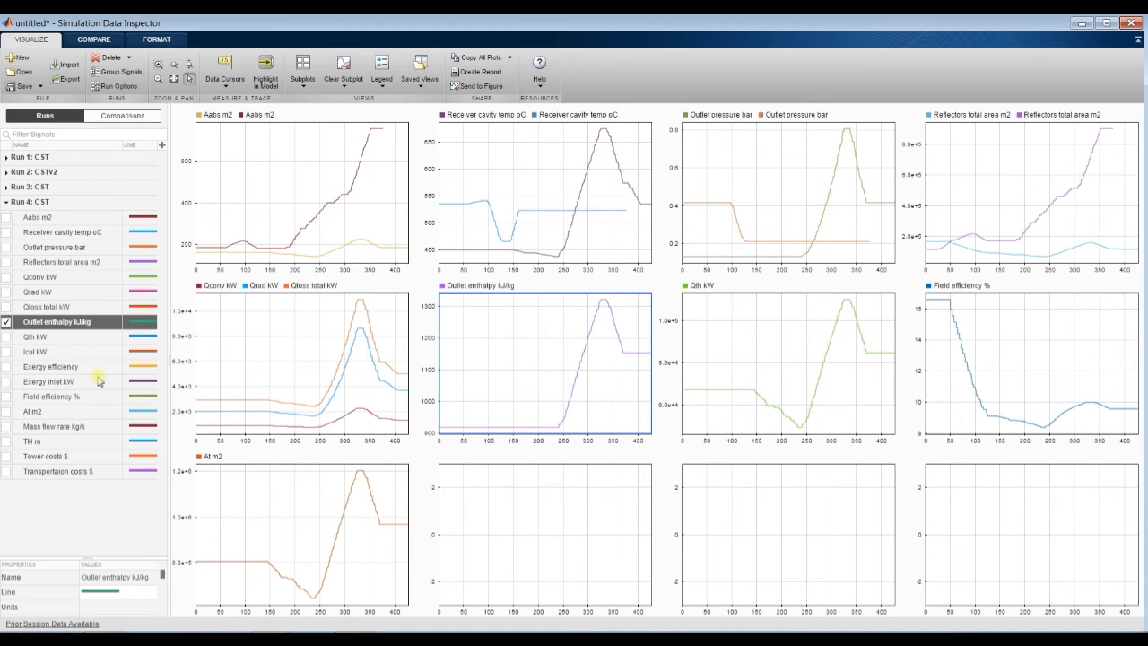
{"action": "left_click", "coordinate": [758, 333]}
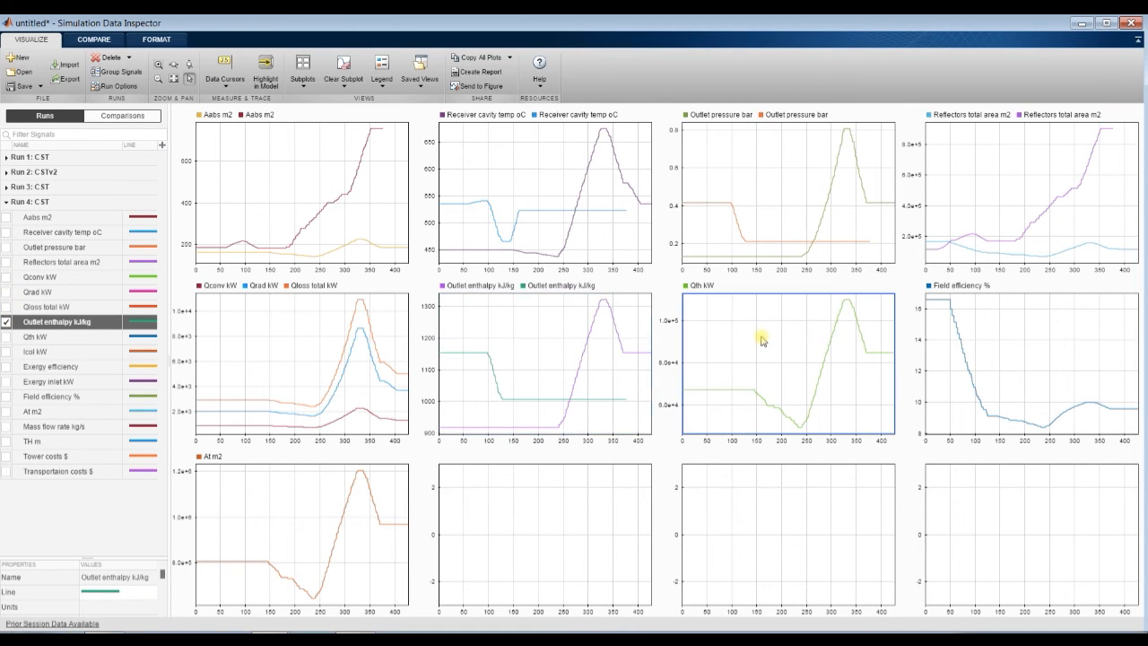
{"action": "left_click", "coordinate": [6, 337]}
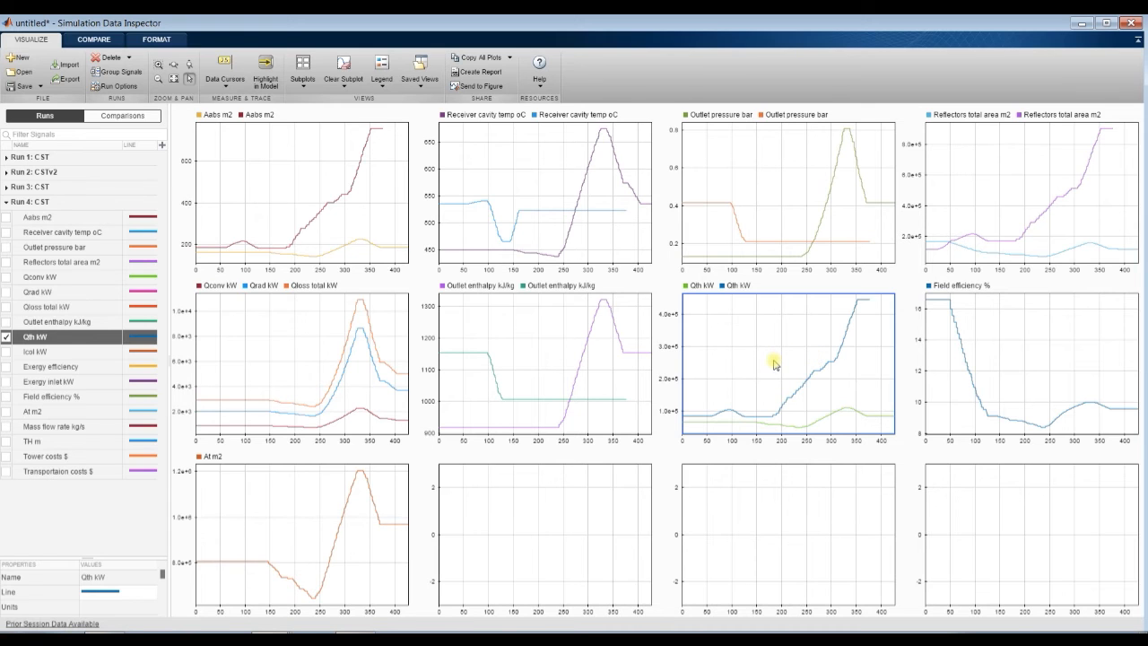
{"action": "left_click", "coordinate": [1130, 23]}
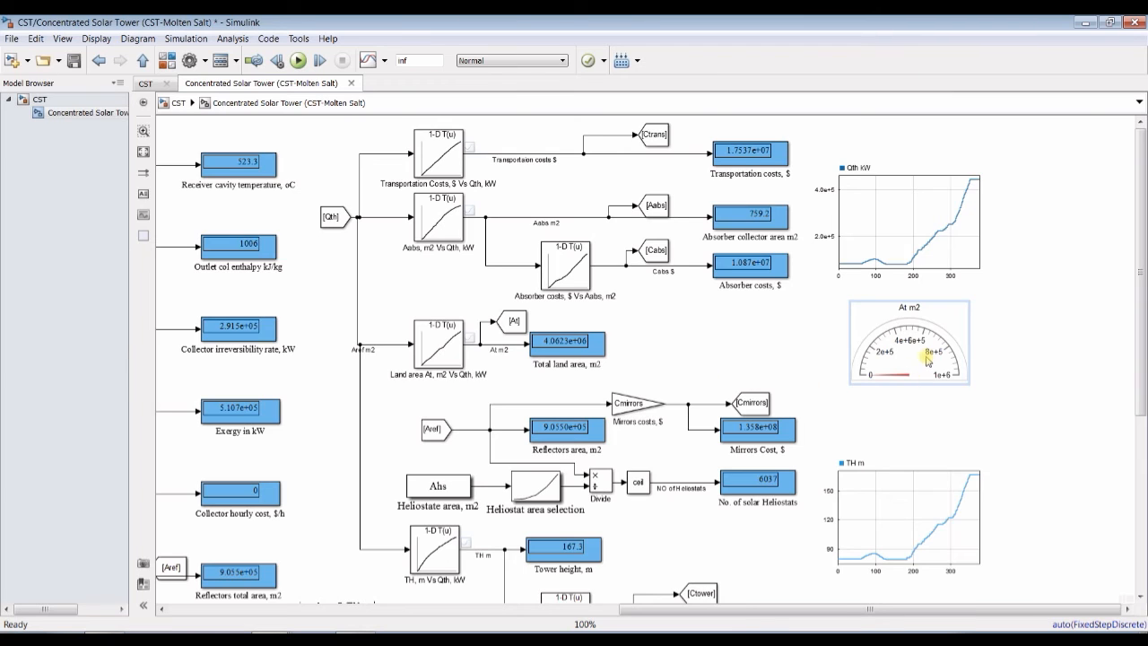
- Delete the existing At m2 gauge and place a new Half Gauge from the Dashboard library between the Qth and TH scopes
{"action": "left_click", "coordinate": [77, 62]}
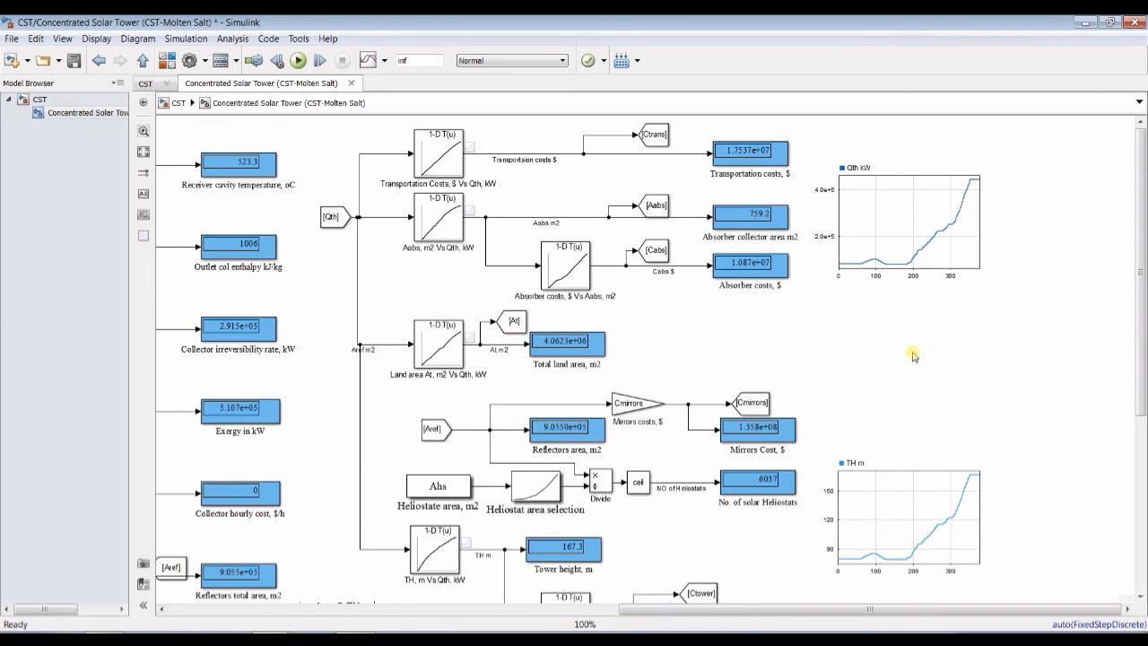
{"action": "left_click", "coordinate": [168, 60]}
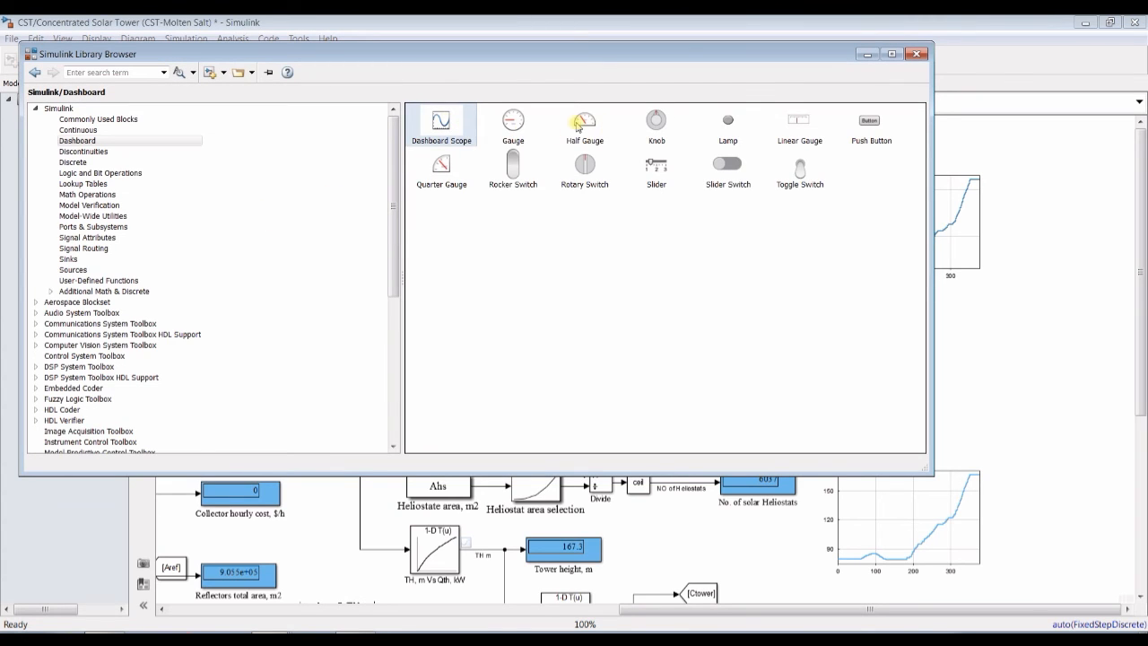
{"action": "left_click_drag", "start_coordinate": [576, 123], "coordinate": [901, 353]}
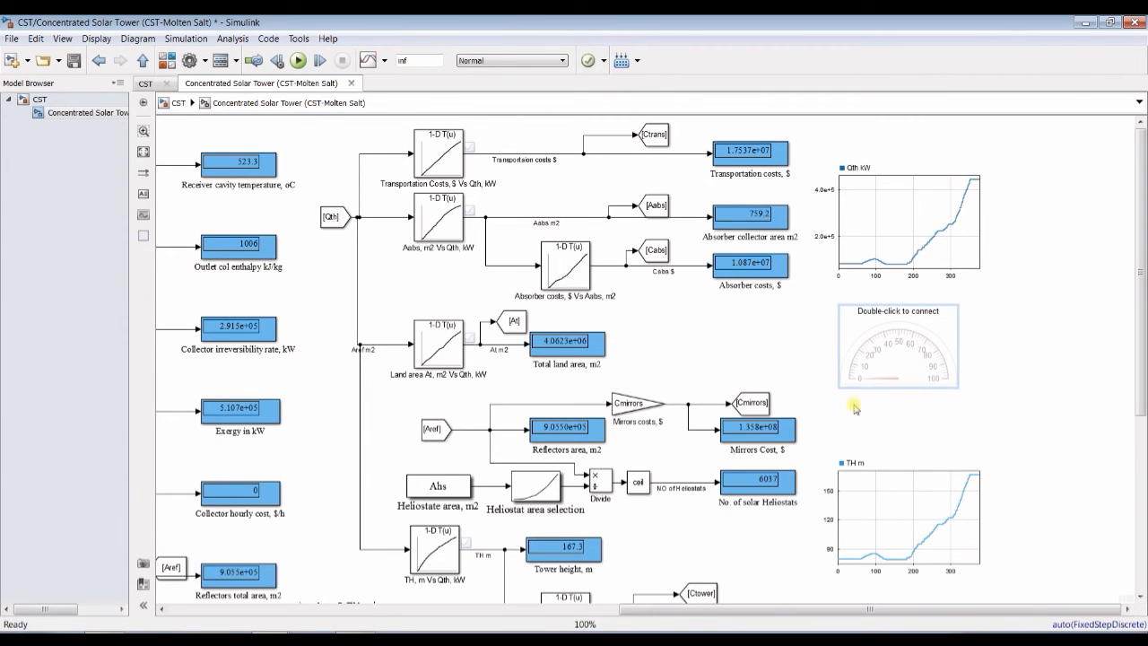
- Connect the new half gauge to the At m2 signal and set its maximum to 1e5
{"action": "double_click", "coordinate": [896, 344]}
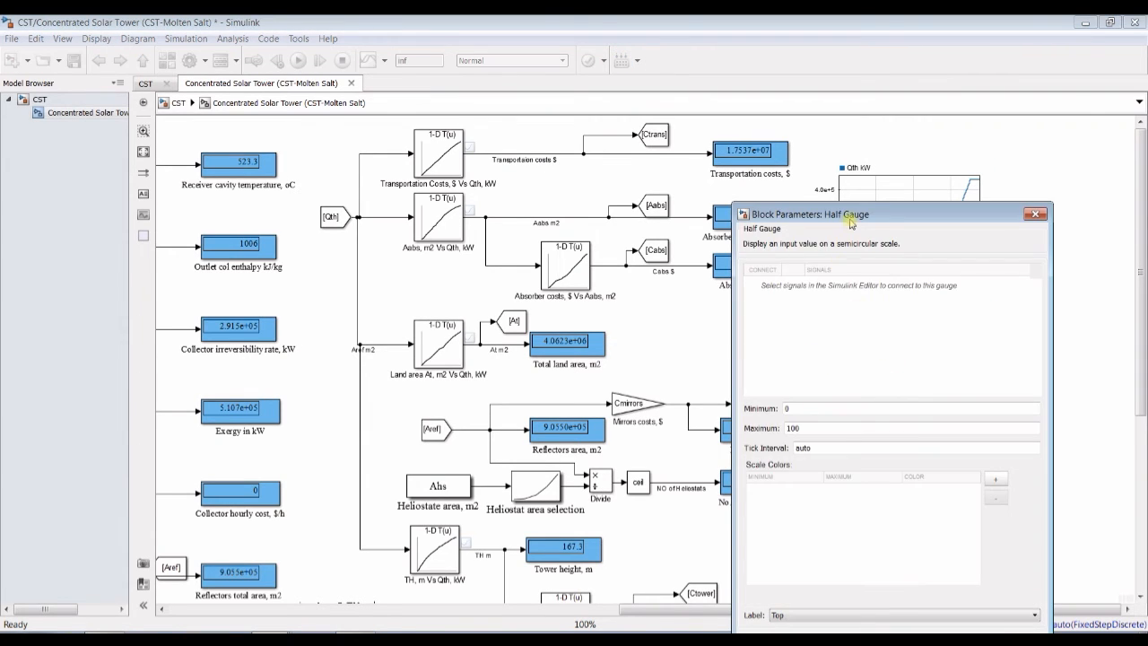
{"action": "left_click_drag", "start_coordinate": [851, 223], "coordinate": [908, 168]}
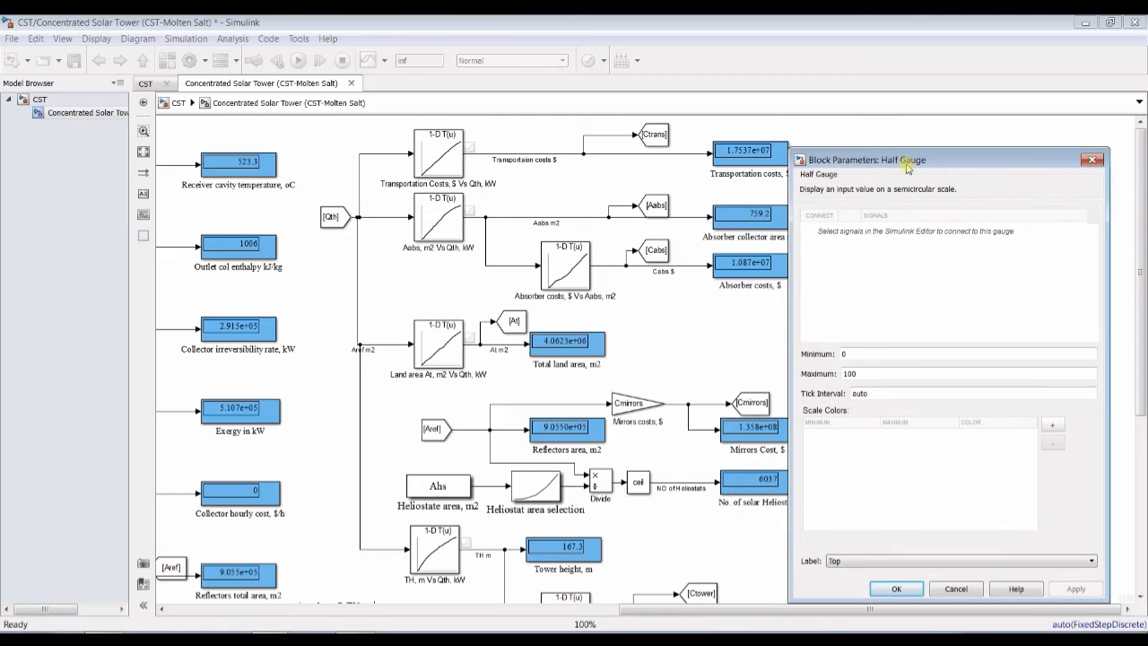
{"action": "left_click", "coordinate": [516, 346]}
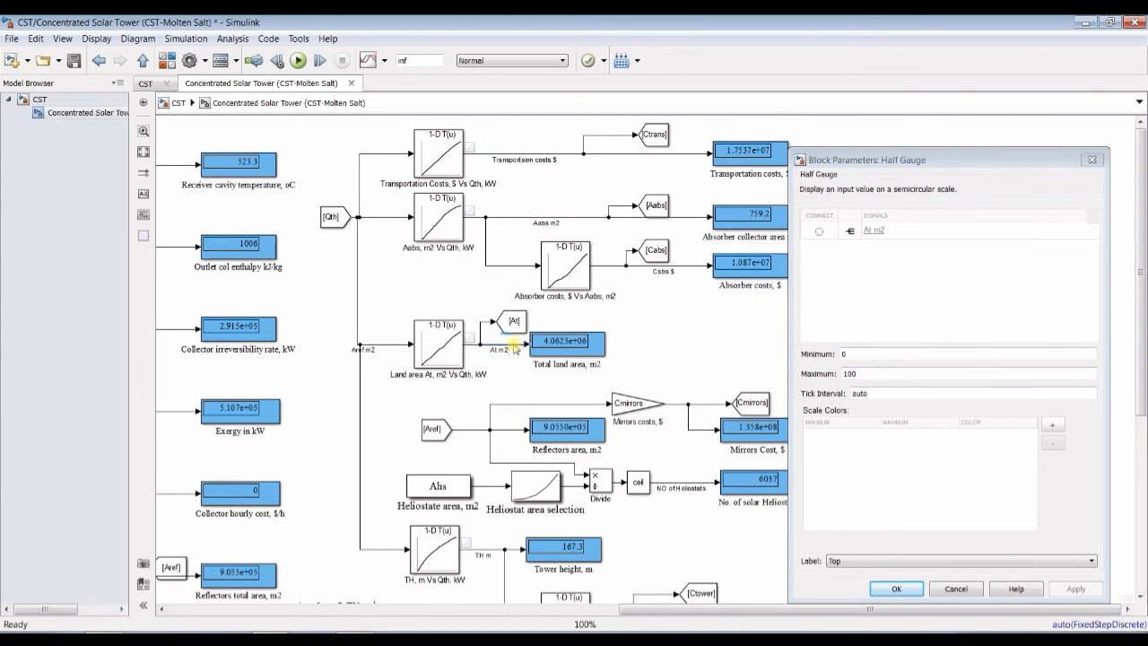
{"action": "left_click", "coordinate": [819, 232]}
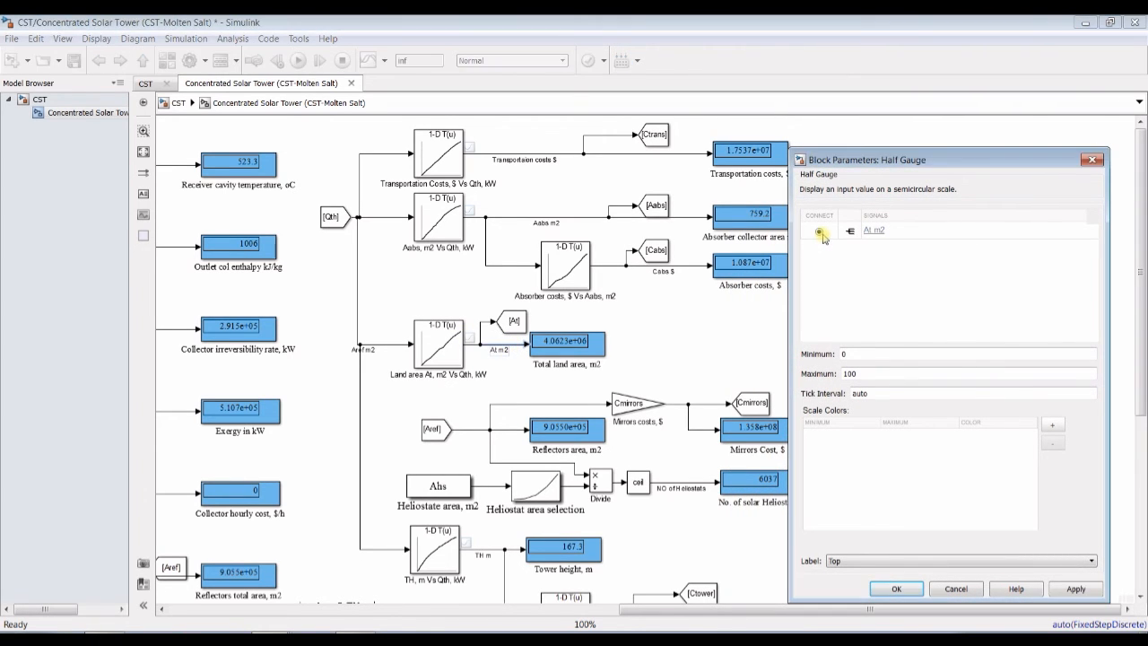
{"action": "double_click", "coordinate": [867, 373]}
{"action": "type", "text": "1e5"}
{"action": "left_click", "coordinate": [1078, 589]}
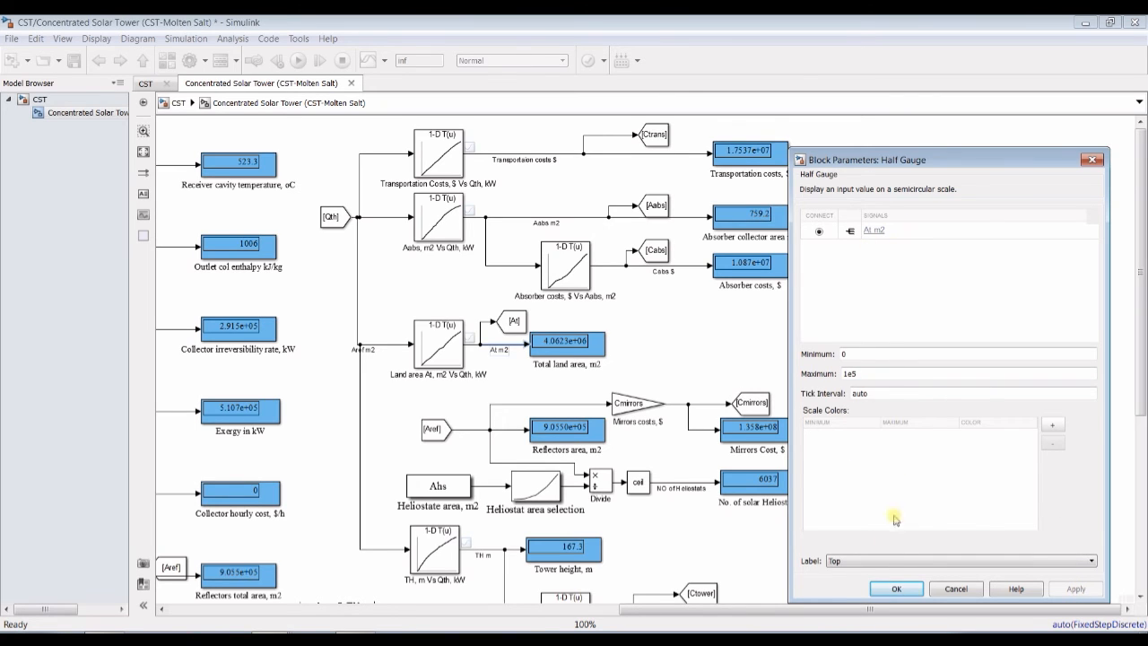
{"action": "left_click", "coordinate": [891, 590]}
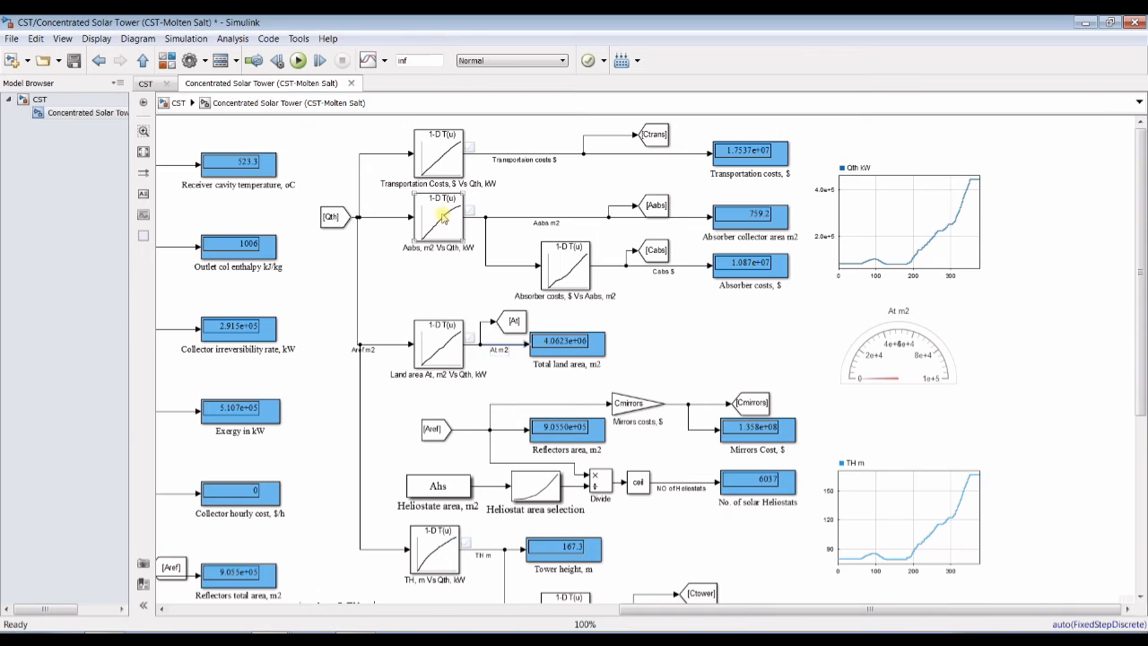
- Start the simulation of the CST model again with the new gauge in place
{"action": "left_click", "coordinate": [41, 100]}
{"action": "double_click", "coordinate": [328, 203]}
{"action": "left_click", "coordinate": [87, 113]}
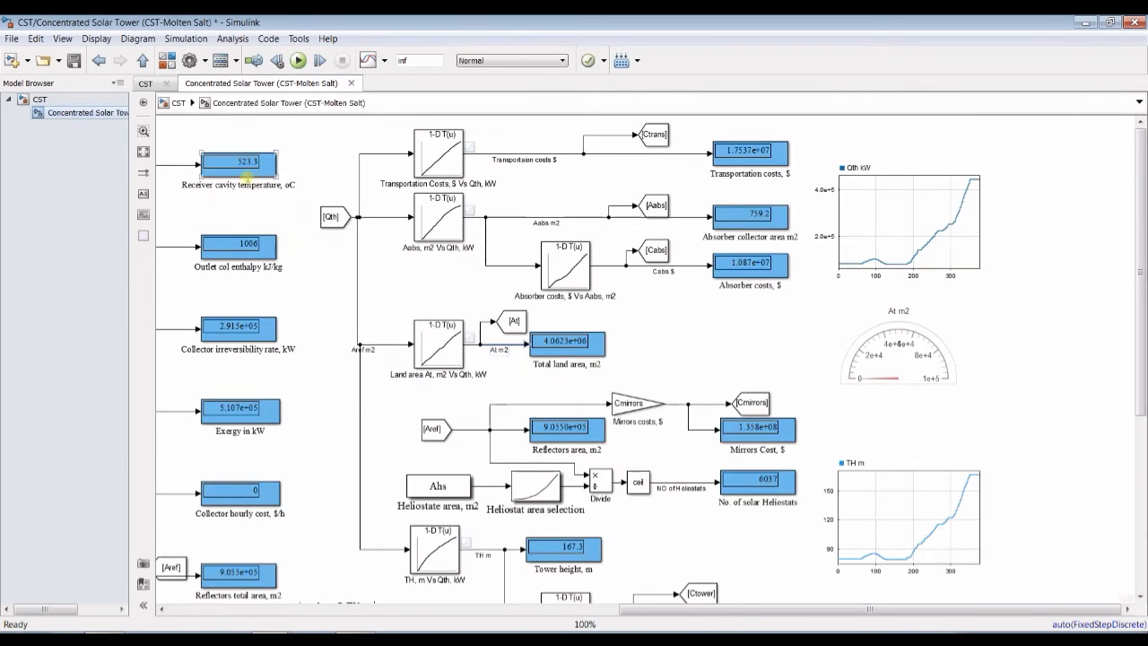
{"action": "left_click", "coordinate": [299, 61]}
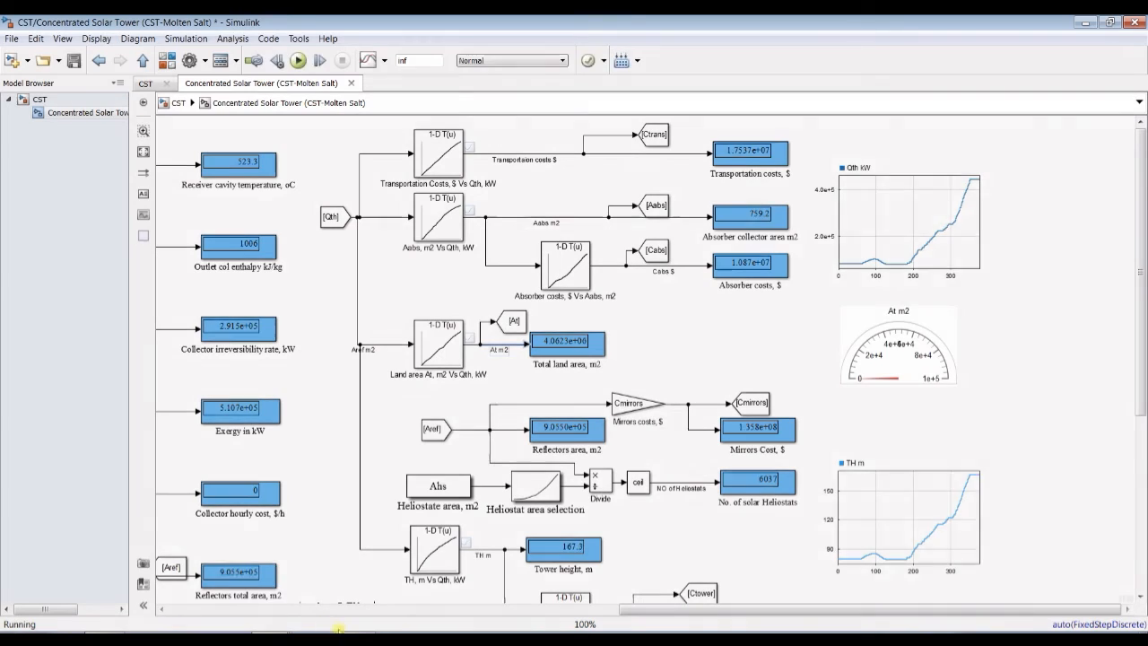
- Bring up the solar tower block parameters clear of the scopes and raise the solar radiation to 898 W/m2
{"action": "left_click", "coordinate": [274, 616]}
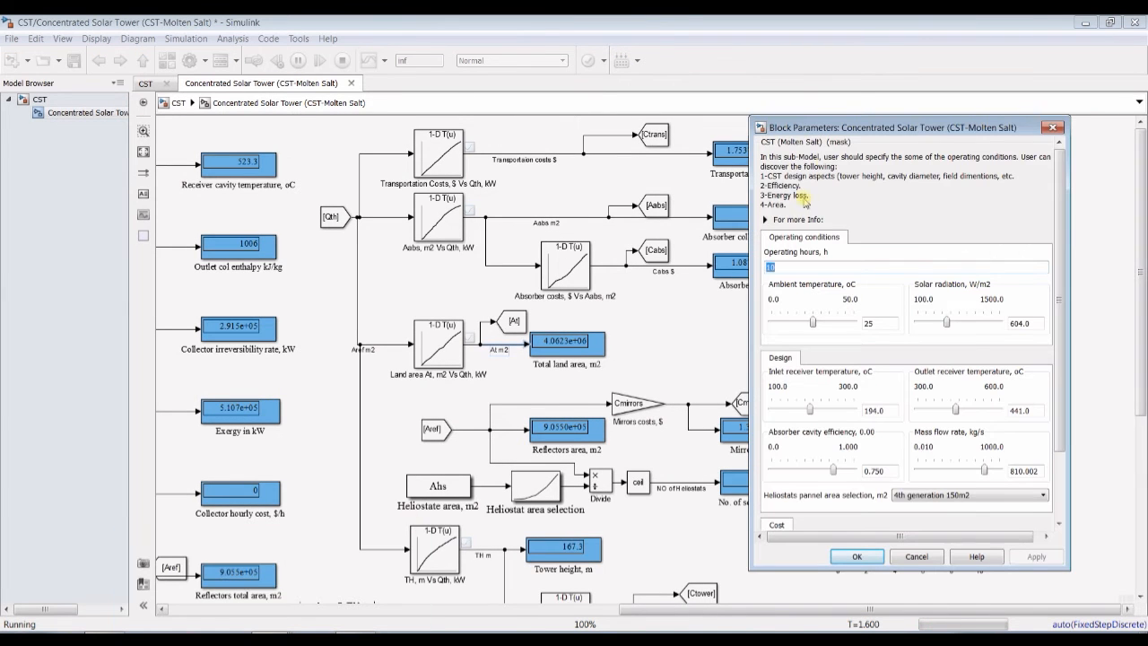
{"action": "left_click_drag", "start_coordinate": [835, 158], "coordinate": [206, 127]}
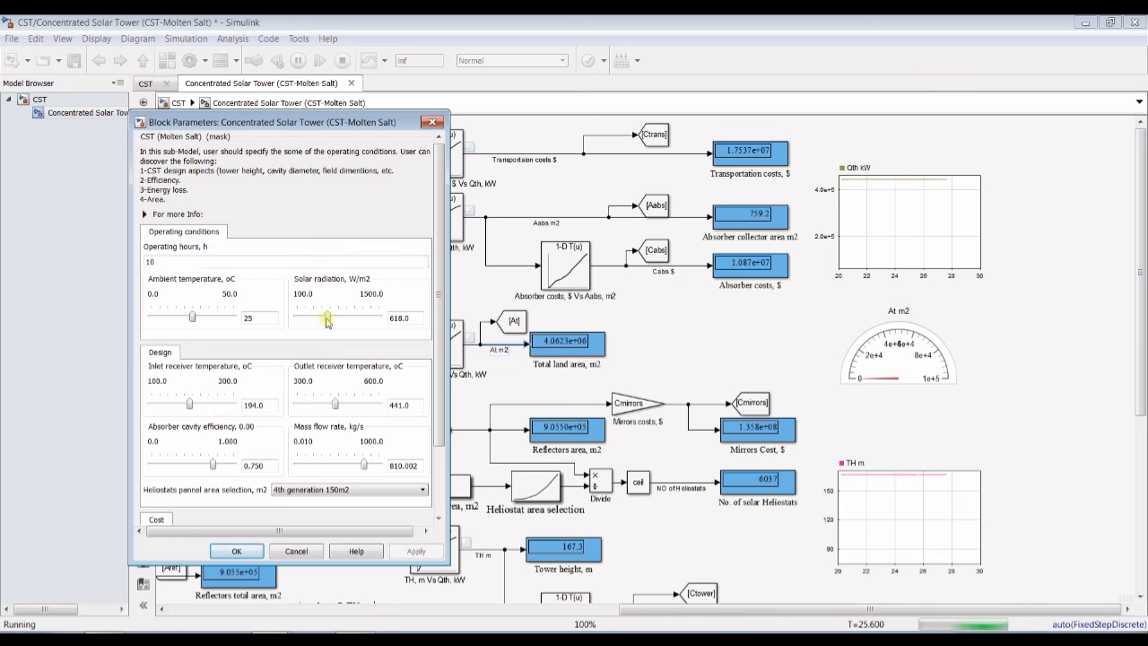
{"action": "left_click_drag", "start_coordinate": [327, 322], "coordinate": [338, 322]}
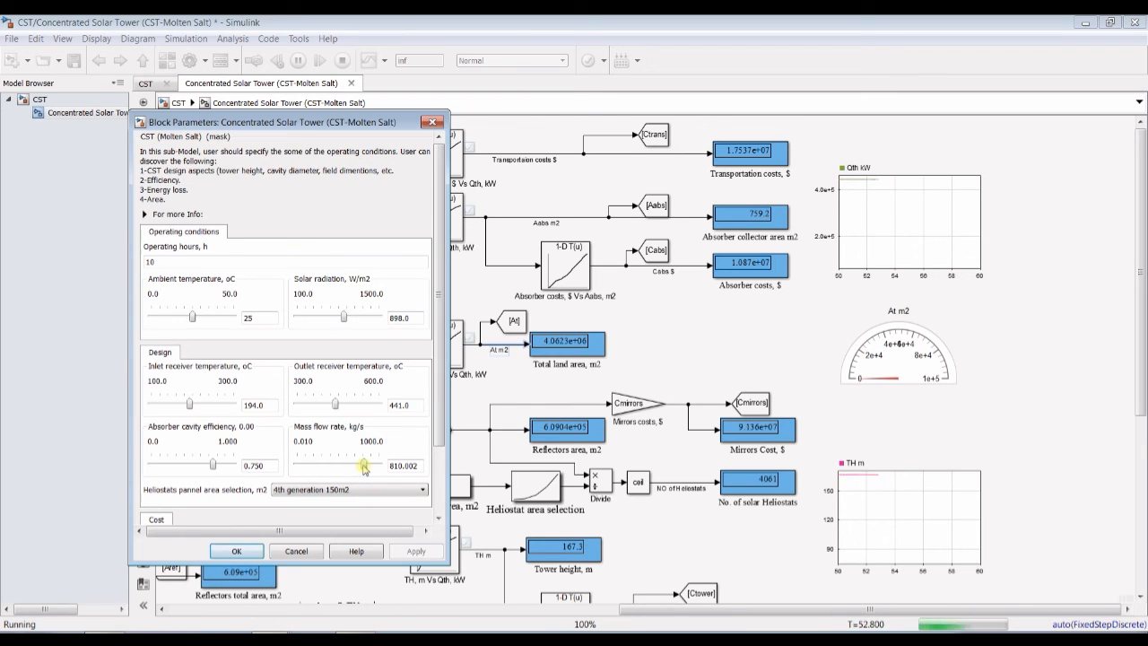
- Gradually lower the mass flow rate to 90.009 kg/s while the simulation runs
{"action": "left_click_drag", "start_coordinate": [363, 466], "coordinate": [353, 466]}
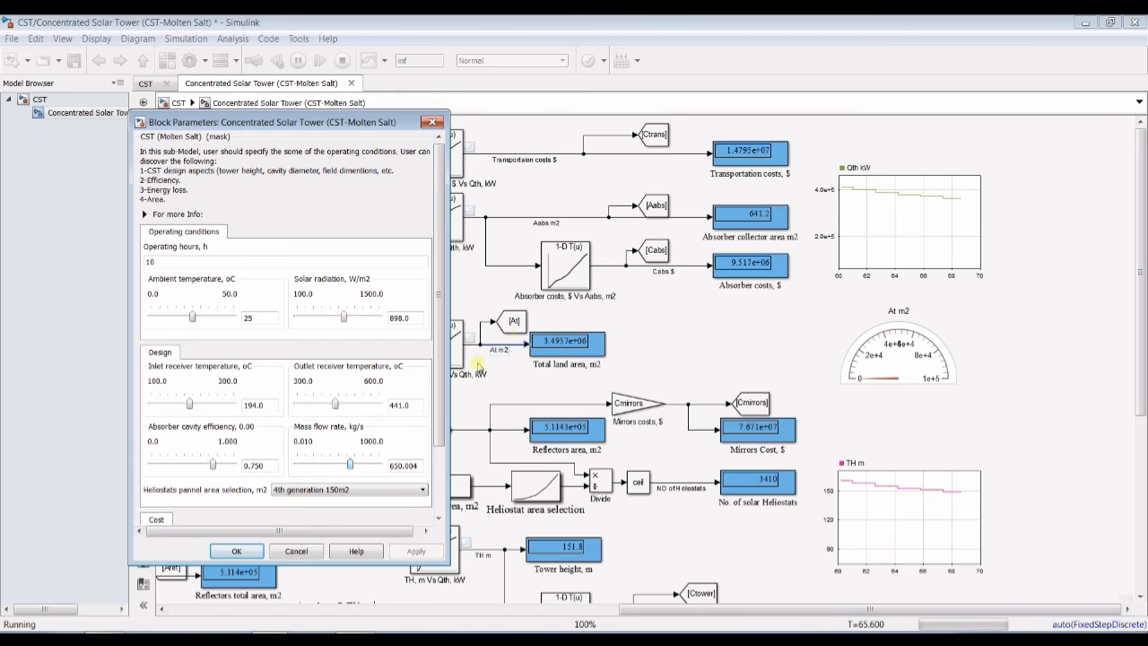
{"action": "key", "text": "Left"}
{"action": "key", "text": "Left"}
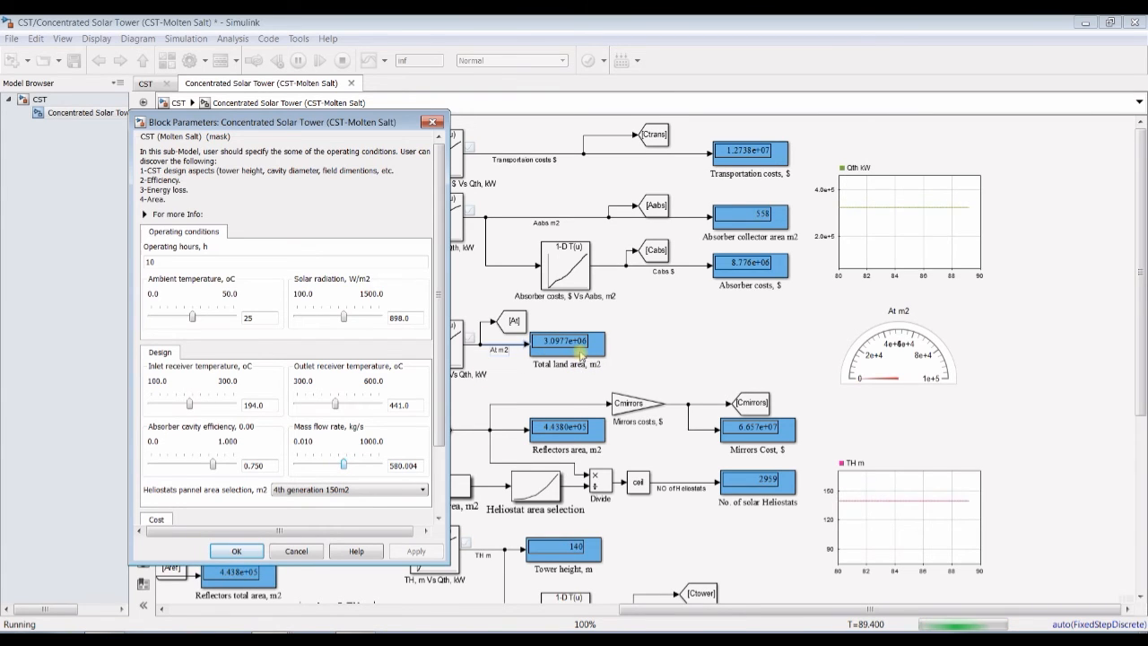
{"action": "key", "text": "Page_Down"}
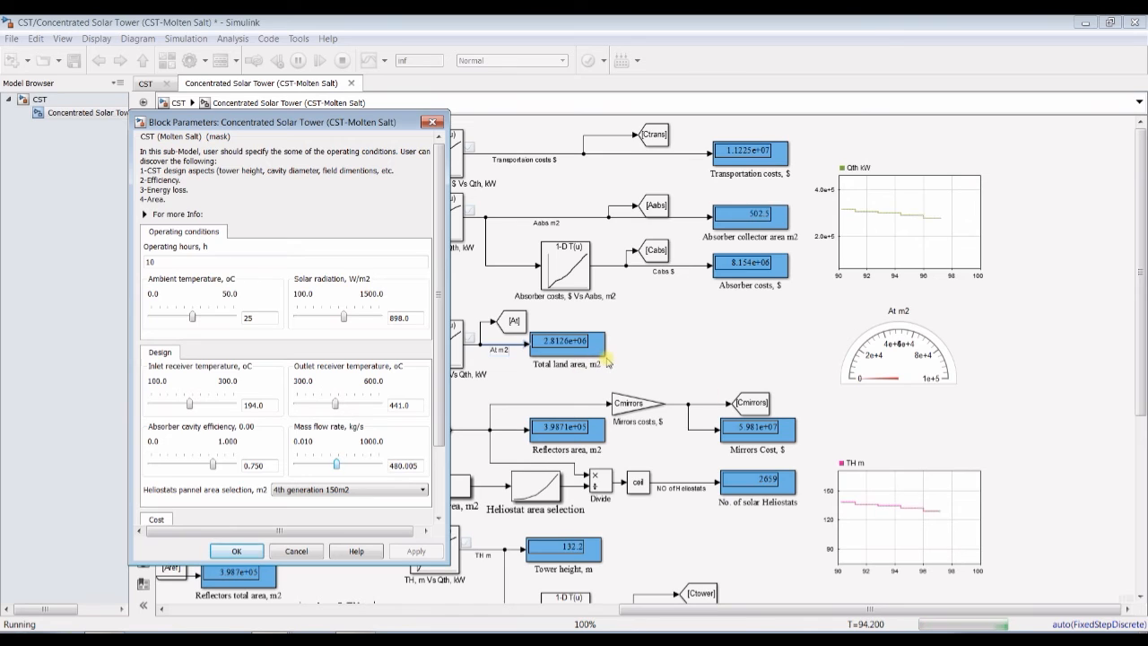
{"action": "key", "text": "Left"}
{"action": "key", "text": "Left"}
{"action": "key", "text": "Left"}
{"action": "key", "text": "Left"}
{"action": "key", "text": "Left"}
{"action": "key", "text": "Left"}
{"action": "key", "text": "Left"}
{"action": "key", "text": "Left"}
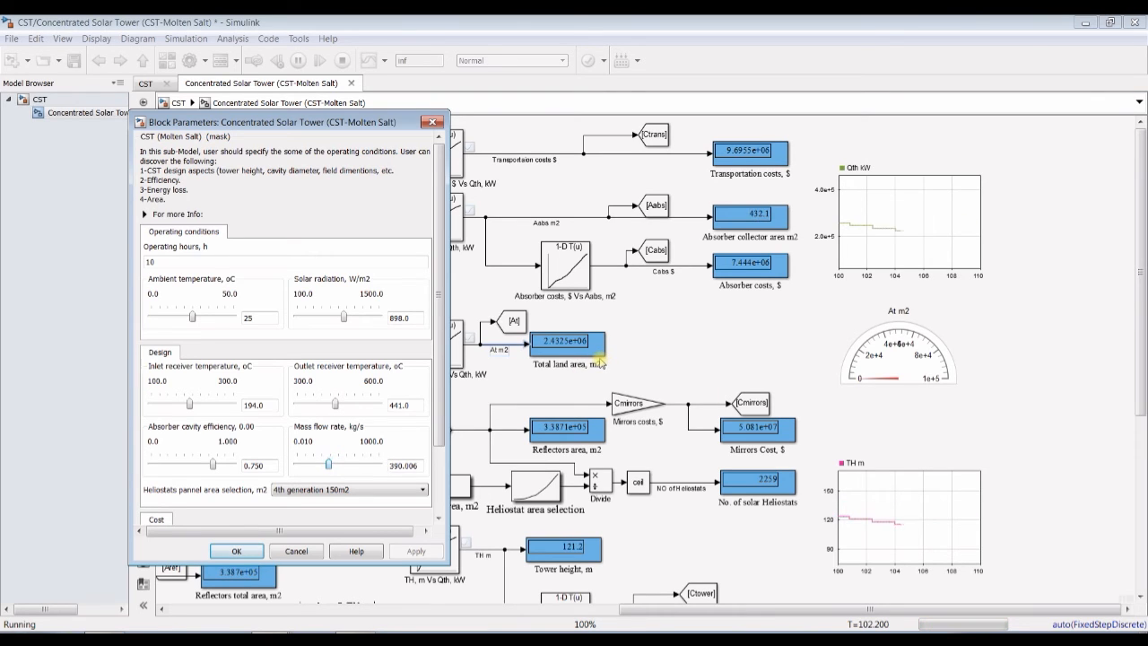
{"action": "key", "text": "Left"}
{"action": "key", "text": "Left"}
{"action": "key", "text": "Left"}
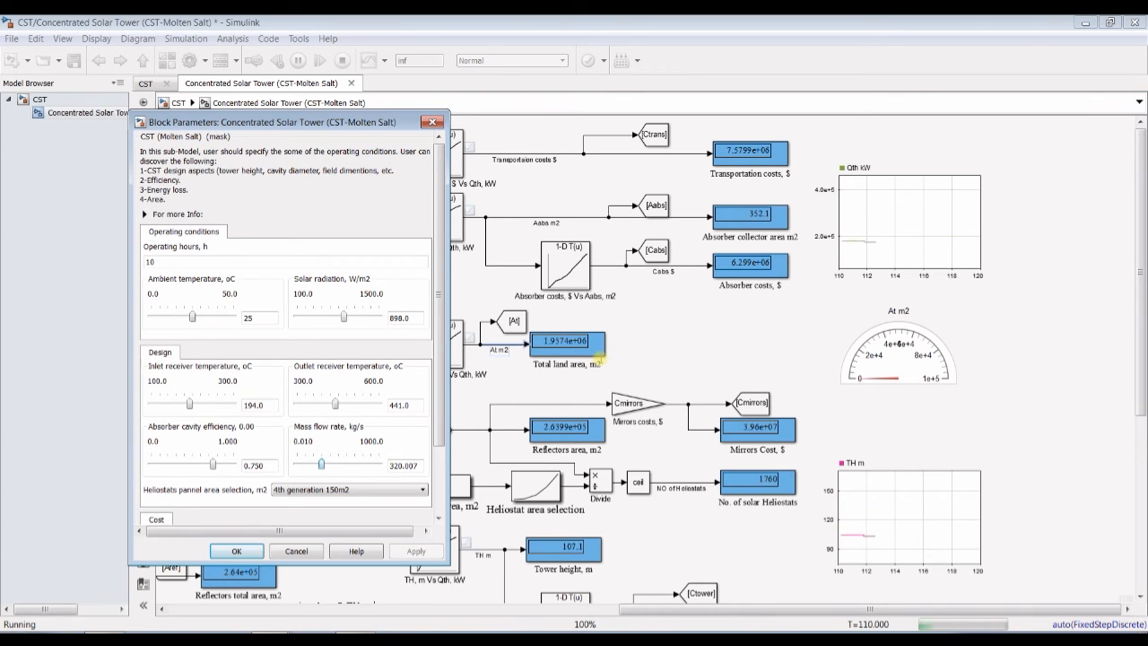
{"action": "key", "text": "Left"}
{"action": "key", "text": "Left"}
{"action": "key", "text": "Left"}
{"action": "key", "text": "Left"}
{"action": "key", "text": "Left"}
{"action": "key", "text": "Left"}
{"action": "key", "text": "Left"}
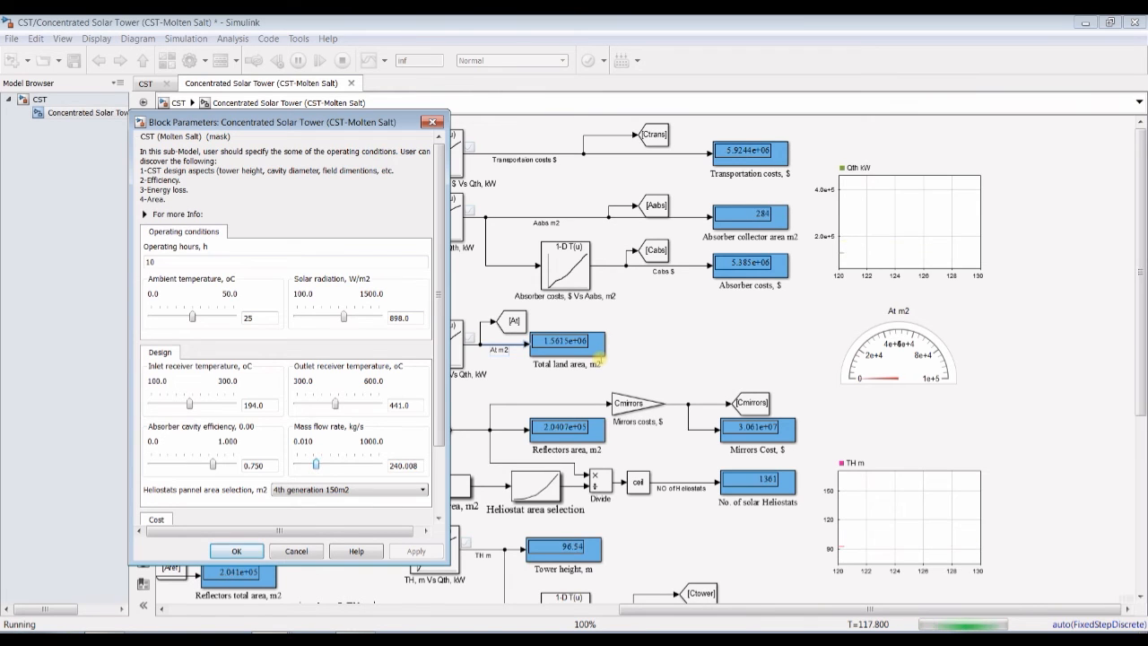
{"action": "key", "text": "Left"}
{"action": "key", "text": "Left"}
{"action": "key", "text": "Left"}
{"action": "key", "text": "Left"}
{"action": "key", "text": "Left"}
{"action": "key", "text": "Left"}
{"action": "key", "text": "Left"}
{"action": "key", "text": "Left"}
{"action": "key", "text": "Left"}
{"action": "key", "text": "Left"}
{"action": "key", "text": "Left"}
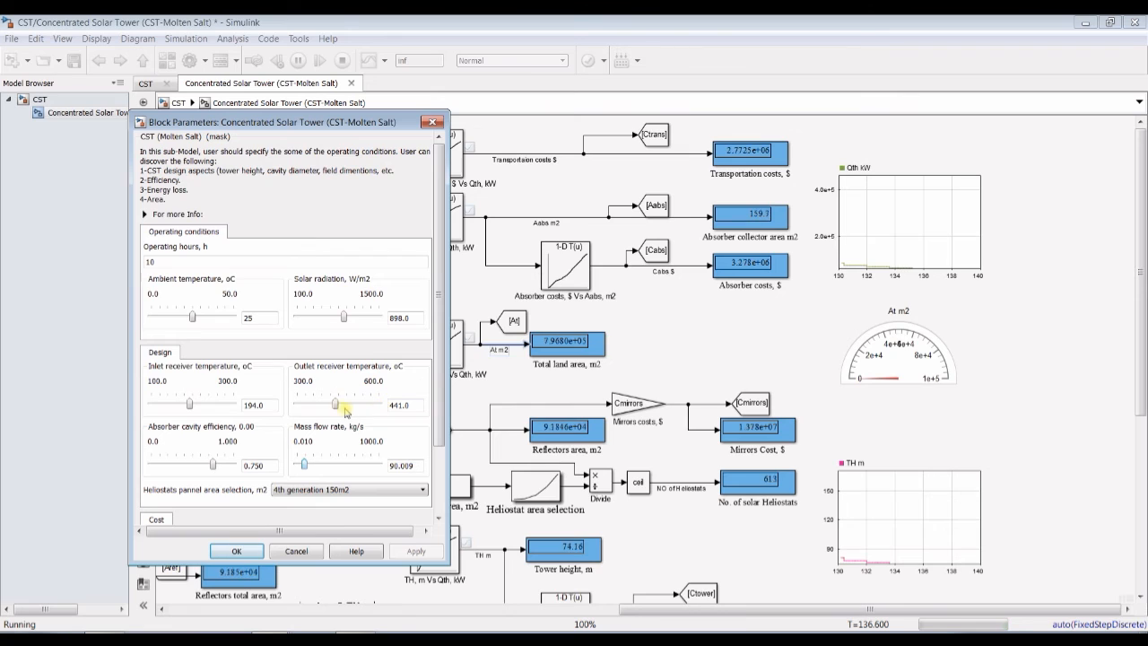
- Gradually lower the outlet receiver temperature to 363 °C while the simulation runs
{"action": "left_click", "coordinate": [334, 408]}
{"action": "key", "text": "Left"}
{"action": "key", "text": "Left"}
{"action": "key", "text": "Left"}
{"action": "key", "text": "Left"}
{"action": "key", "text": "Left"}
{"action": "key", "text": "Left"}
{"action": "key", "text": "Left"}
{"action": "key", "text": "Left"}
{"action": "key", "text": "Left"}
{"action": "key", "text": "Left"}
{"action": "key", "text": "Left"}
{"action": "key", "text": "Left"}
{"action": "key", "text": "Left"}
{"action": "key", "text": "Left"}
{"action": "key", "text": "Left"}
{"action": "key", "text": "Left"}
{"action": "key", "text": "Left"}
{"action": "key", "text": "Left"}
{"action": "key", "text": "Left"}
{"action": "key", "text": "Left"}
{"action": "key", "text": "Left"}
{"action": "key", "text": "Left"}
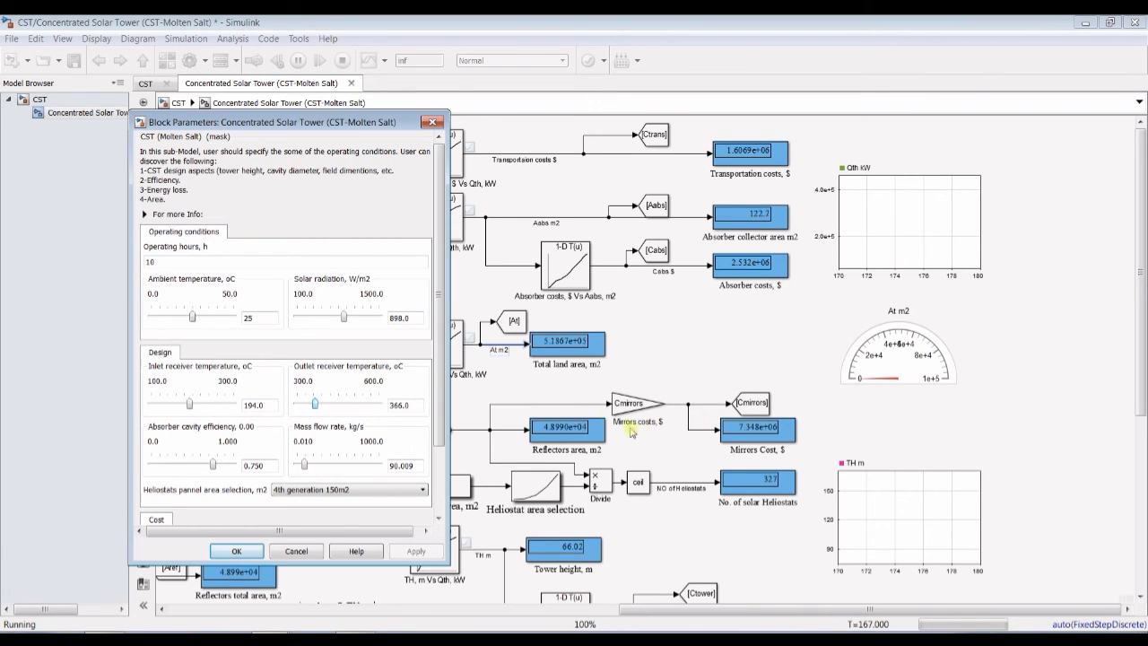
{"action": "key", "text": "Left"}
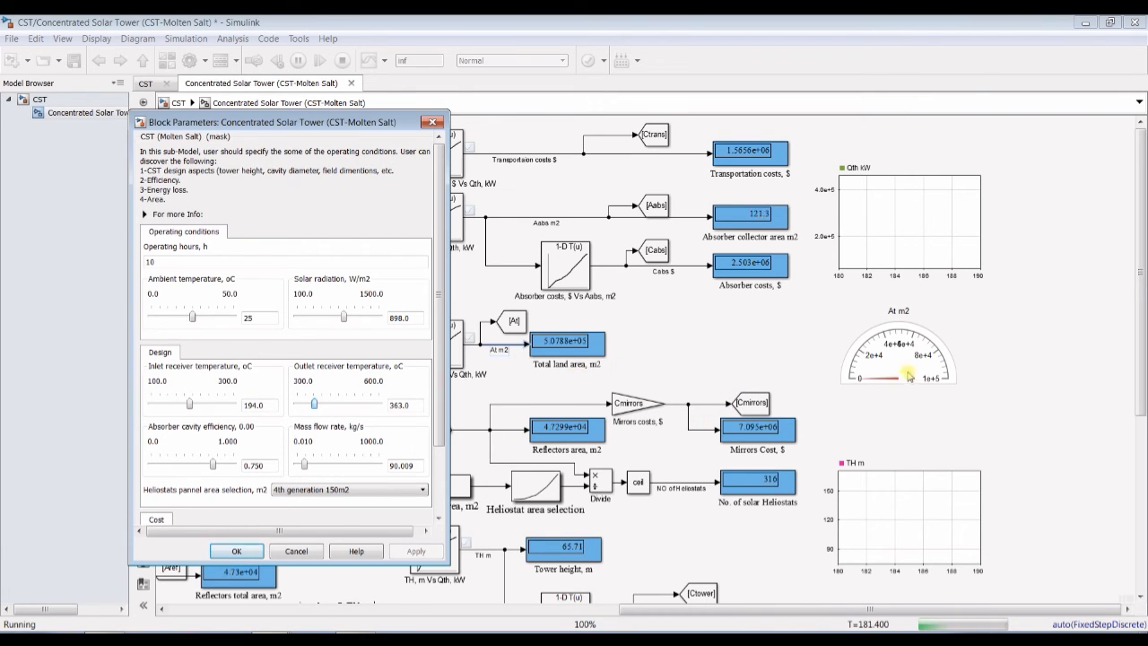
- Continue lowering the outlet receiver temperature to 342 °C while the simulation runs
{"action": "key", "text": "Left"}
{"action": "key", "text": "Left"}
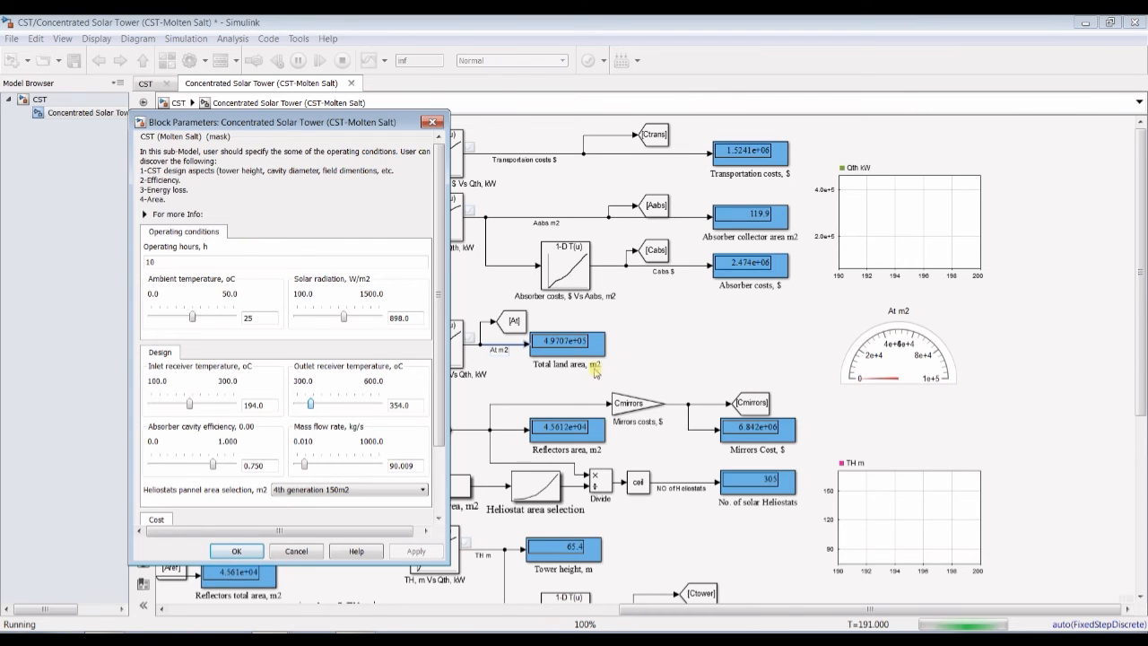
{"action": "key", "text": "Left"}
{"action": "key", "text": "Left"}
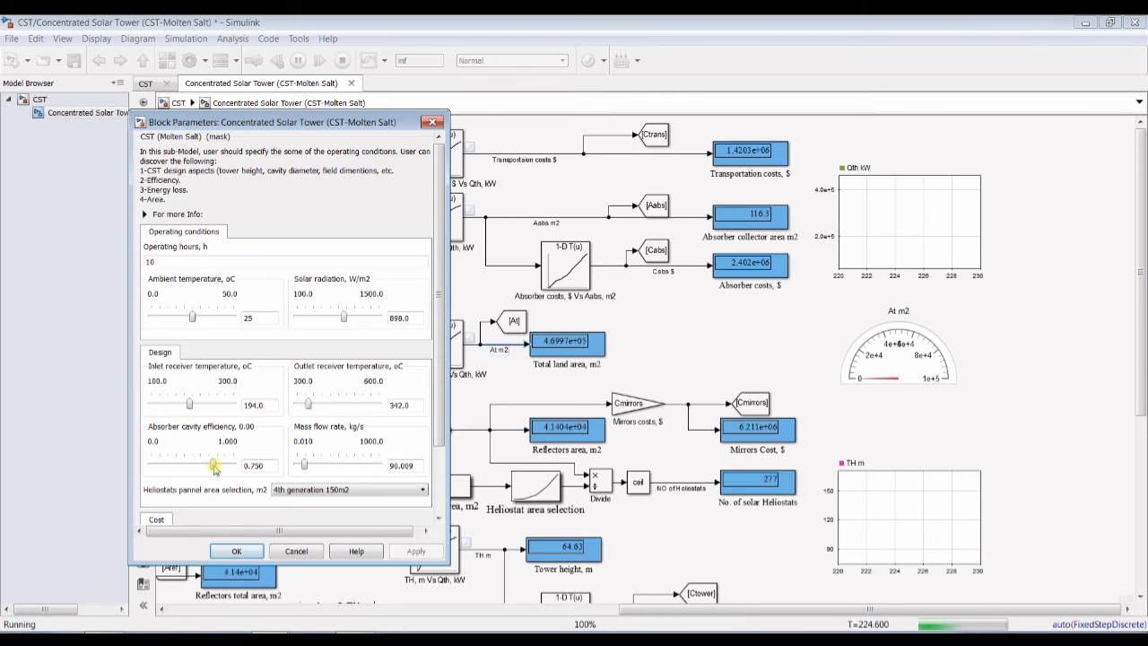
- Raise the absorber cavity efficiency to 0.950 and the solar radiation to 1122 W/m2, and accept the block parameters
{"action": "left_click_drag", "start_coordinate": [216, 468], "coordinate": [217, 468]}
{"action": "key", "text": "Right"}
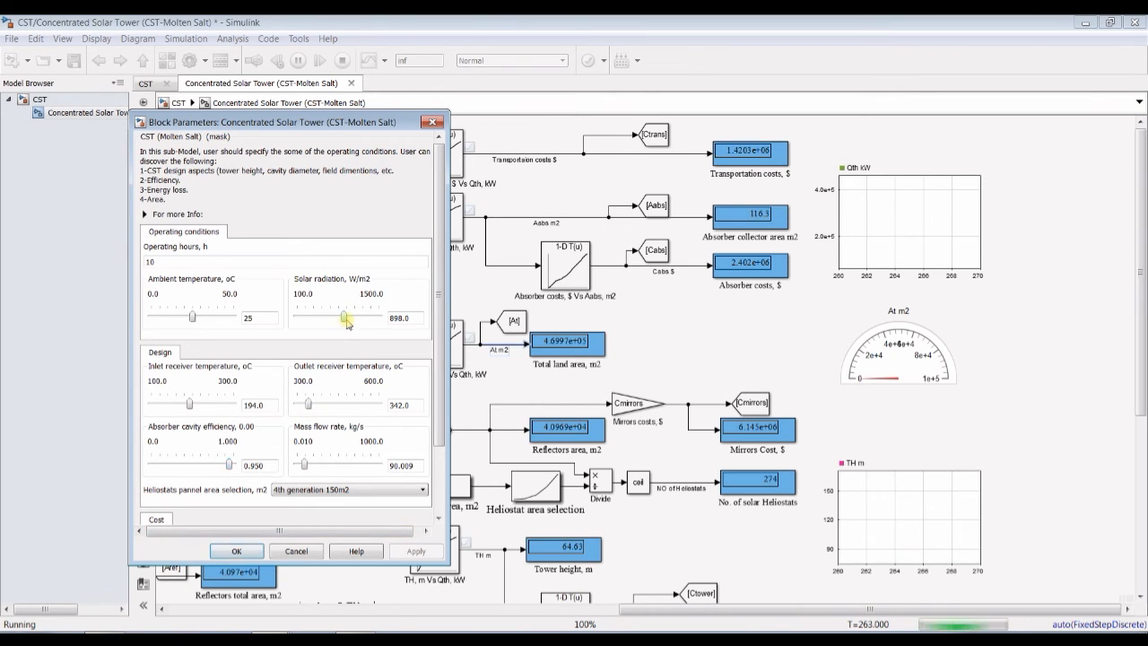
{"action": "left_click_drag", "start_coordinate": [346, 319], "coordinate": [347, 320]}
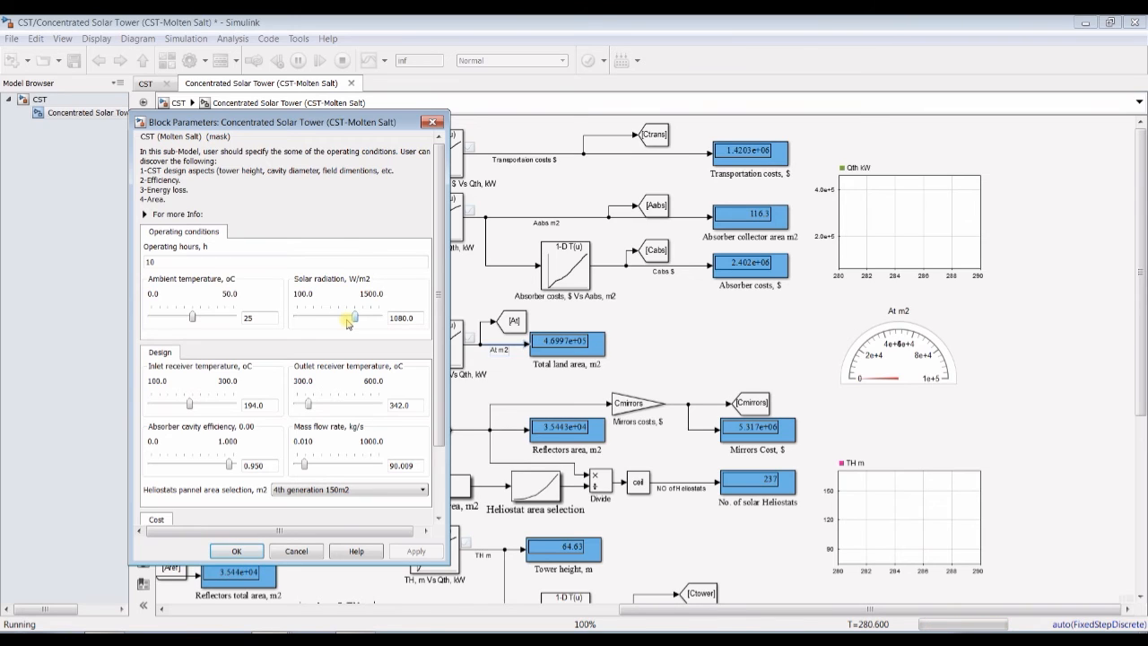
{"action": "left_click", "coordinate": [237, 551]}
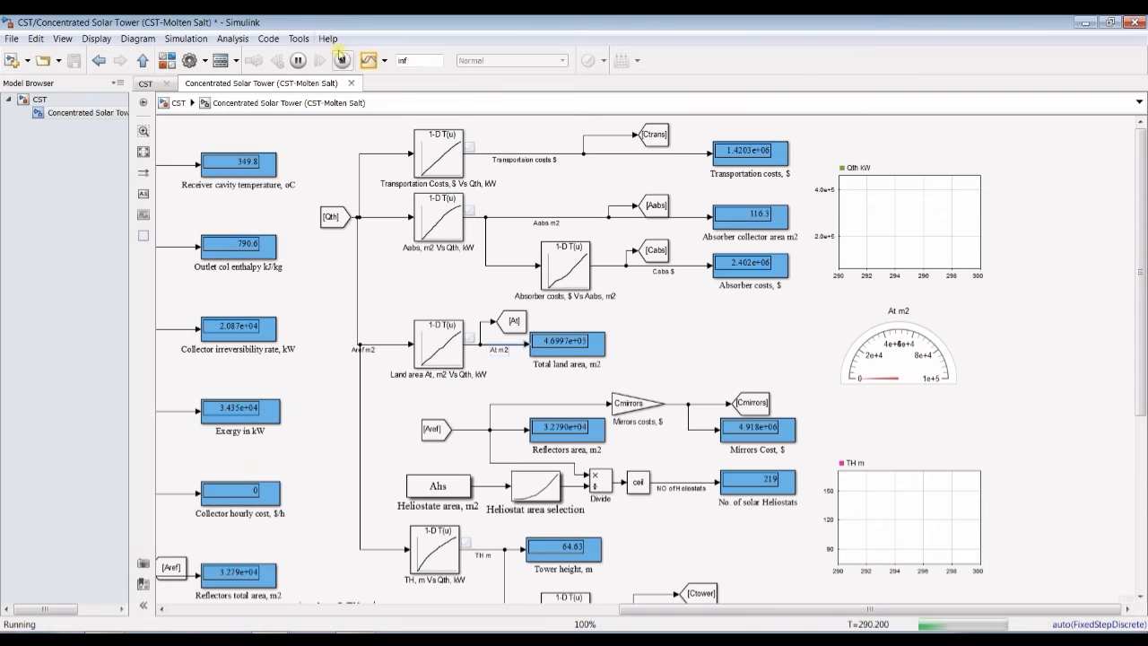
- Stop the simulation and set the maximum of the At m2 half gauge to 1e7
{"action": "left_click", "coordinate": [342, 61]}
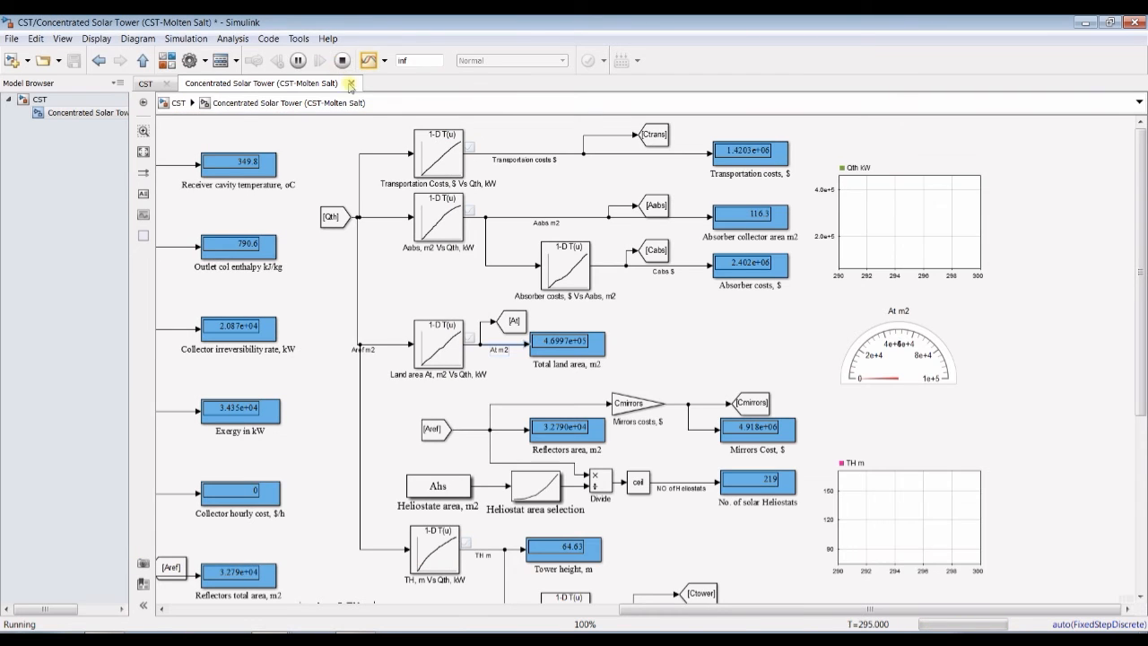
{"action": "double_click", "coordinate": [892, 355]}
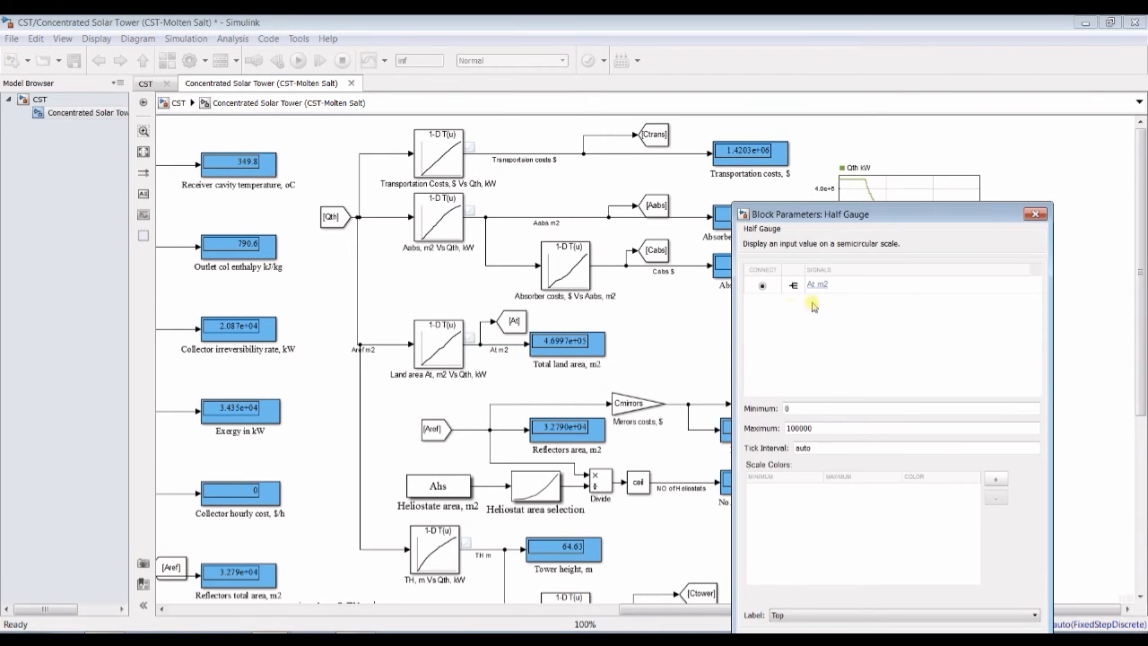
{"action": "double_click", "coordinate": [822, 432]}
{"action": "type", "text": "1e7"}
{"action": "key", "text": "Return"}
- Save the model and run the simulation again from the solar tower subsystem view
{"action": "left_click", "coordinate": [76, 61]}
{"action": "left_click", "coordinate": [40, 99]}
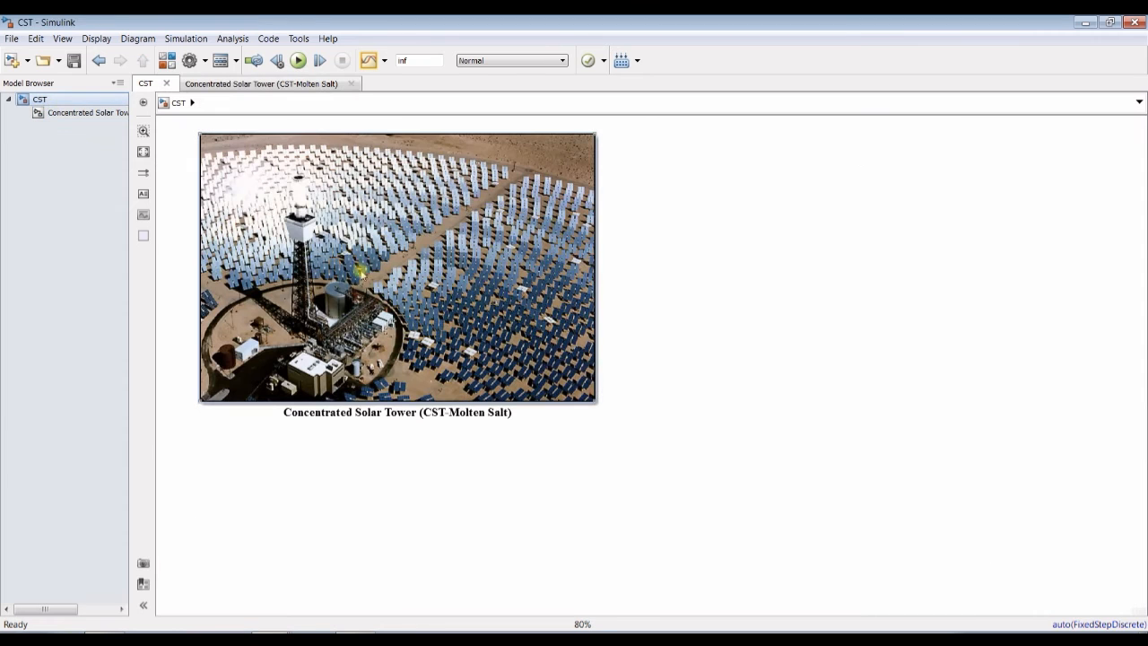
{"action": "double_click", "coordinate": [359, 256]}
{"action": "left_click", "coordinate": [90, 113]}
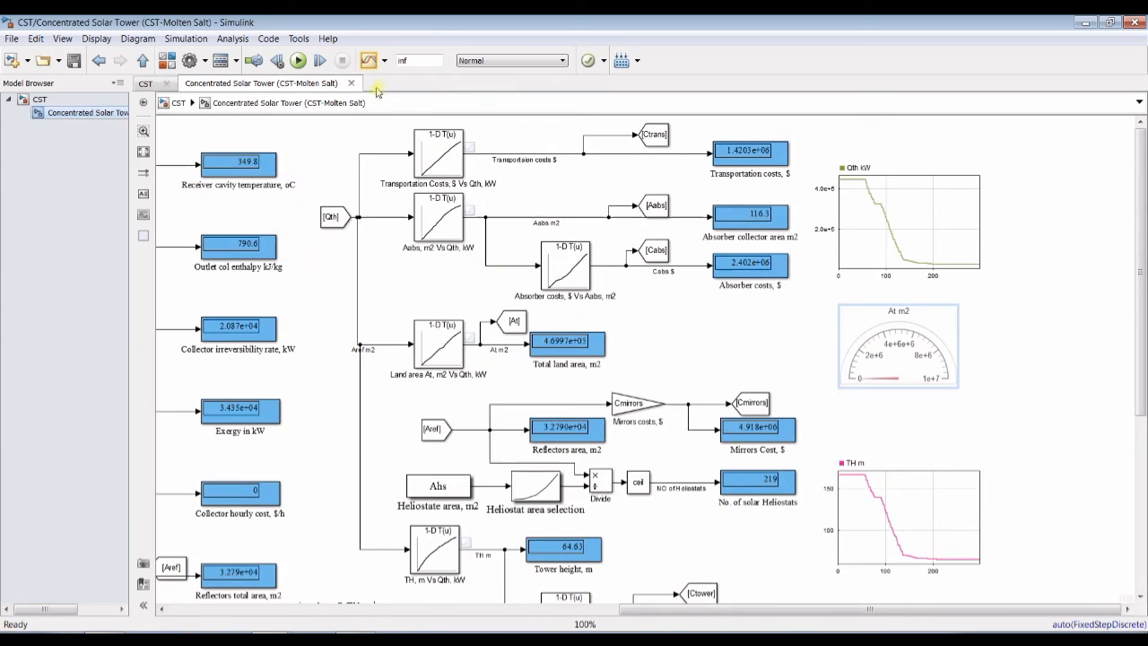
{"action": "left_click", "coordinate": [299, 63]}
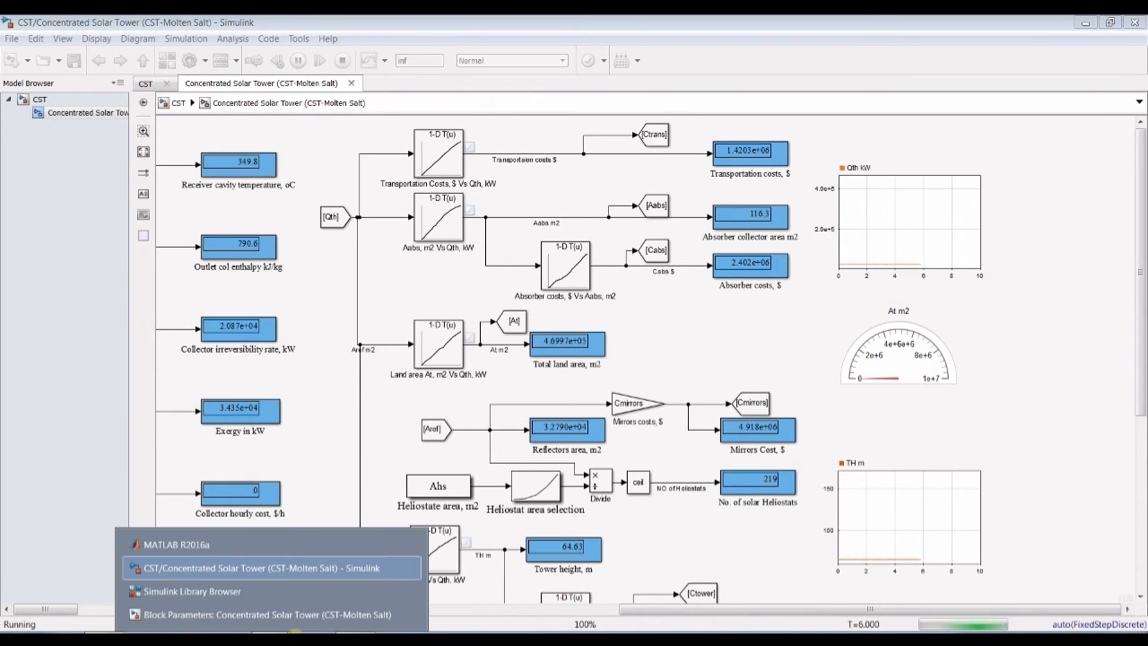
- Bring up the solar tower block parameters clear of the displays and gradually raise the outlet receiver temperature to 447 °C
{"action": "left_click", "coordinate": [302, 617]}
{"action": "left_click_drag", "start_coordinate": [908, 128], "coordinate": [379, 129]}
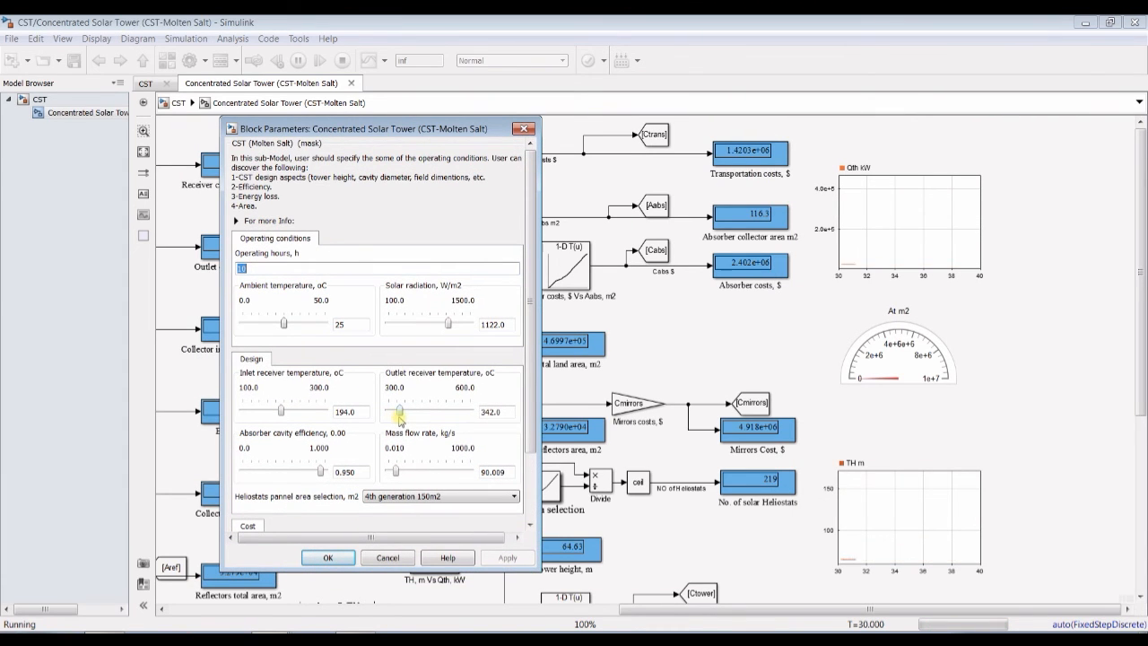
{"action": "left_click_drag", "start_coordinate": [400, 410], "coordinate": [409, 413]}
{"action": "left_click_drag", "start_coordinate": [454, 127], "coordinate": [348, 127]}
{"action": "key", "text": "Right"}
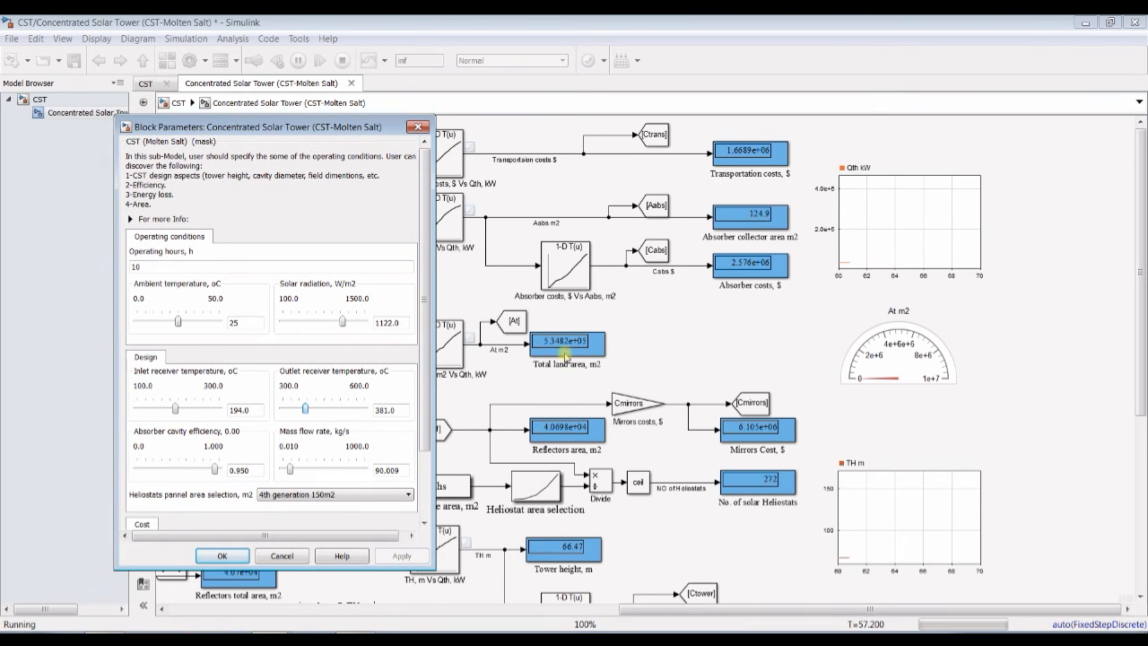
{"action": "key", "text": "Right"}
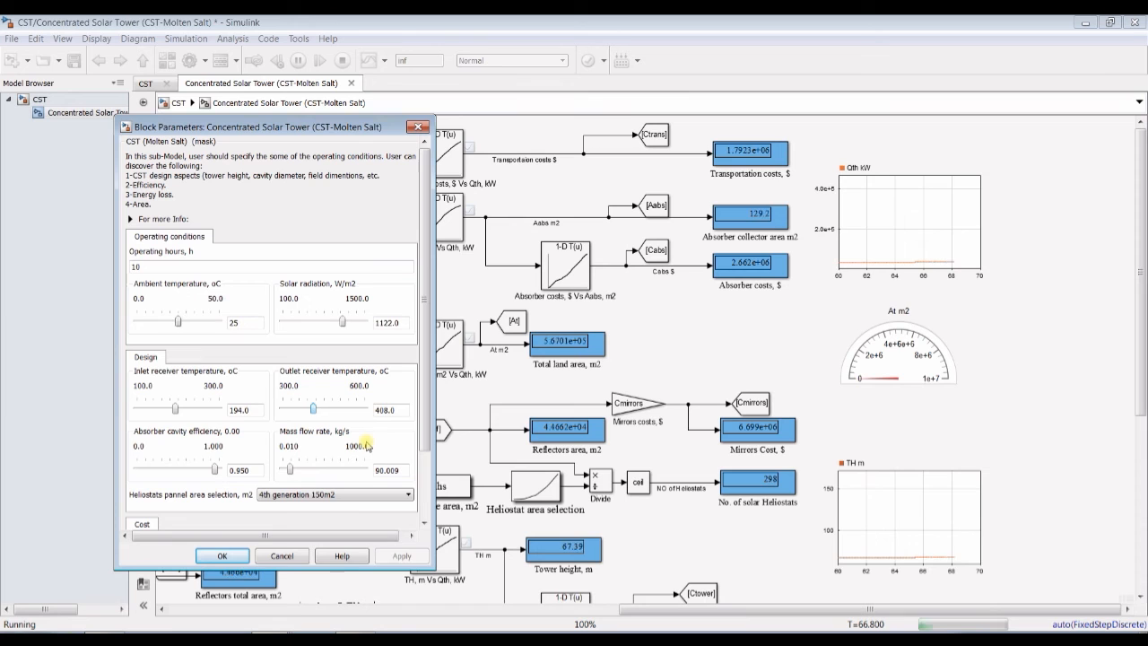
{"action": "key", "text": "Right"}
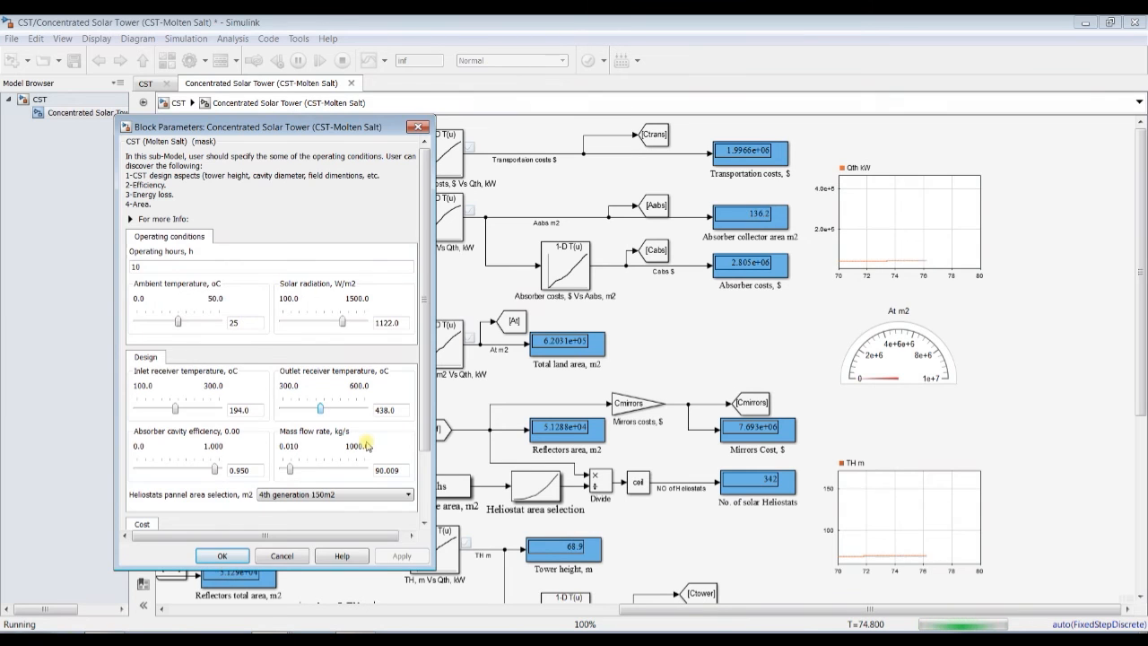
{"action": "left_click", "coordinate": [221, 556]}
- Stop the simulation and replace the At m2 half gauge with a Dashboard Scope between the two existing scopes
{"action": "left_click", "coordinate": [342, 61]}
{"action": "left_click", "coordinate": [895, 352]}
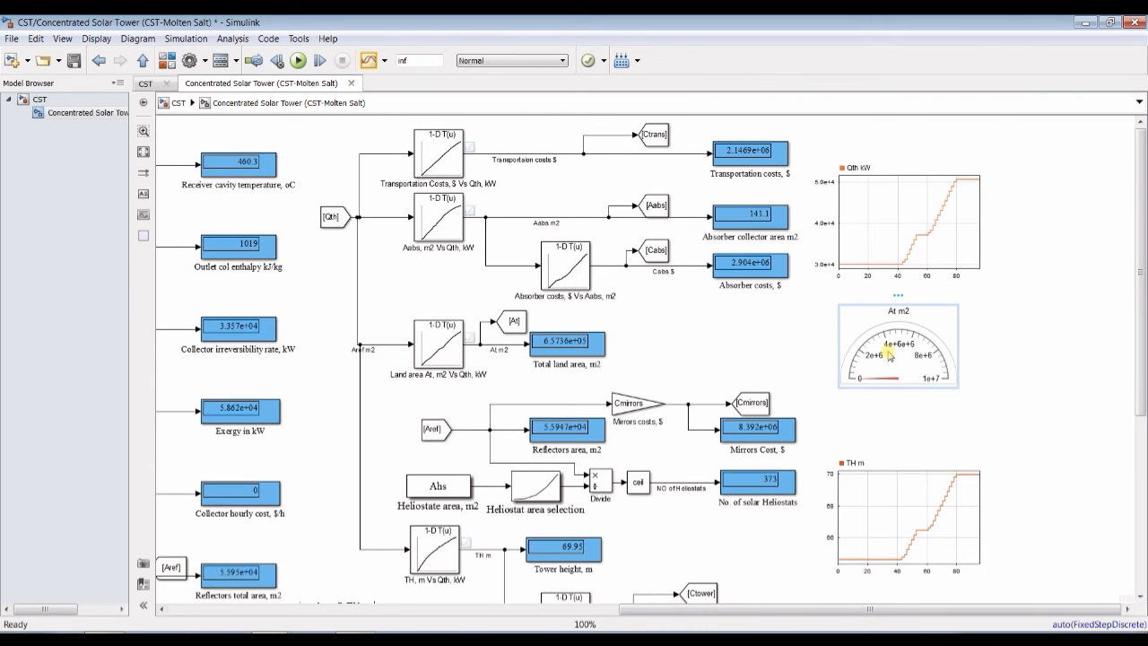
{"action": "key", "text": "Delete"}
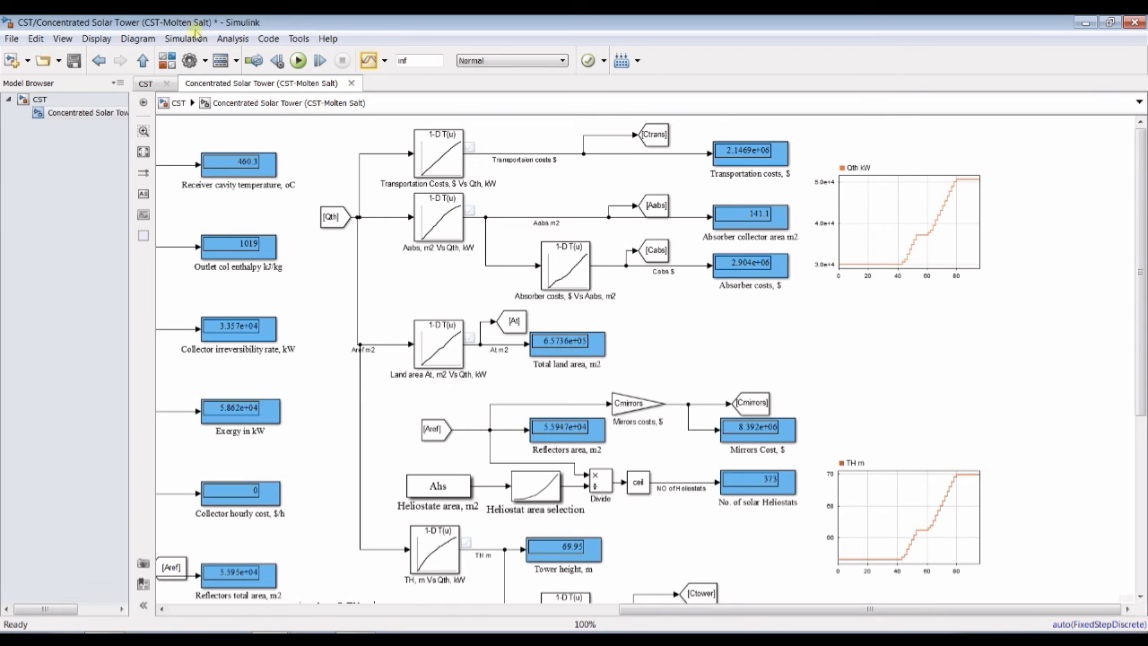
{"action": "left_click", "coordinate": [167, 61]}
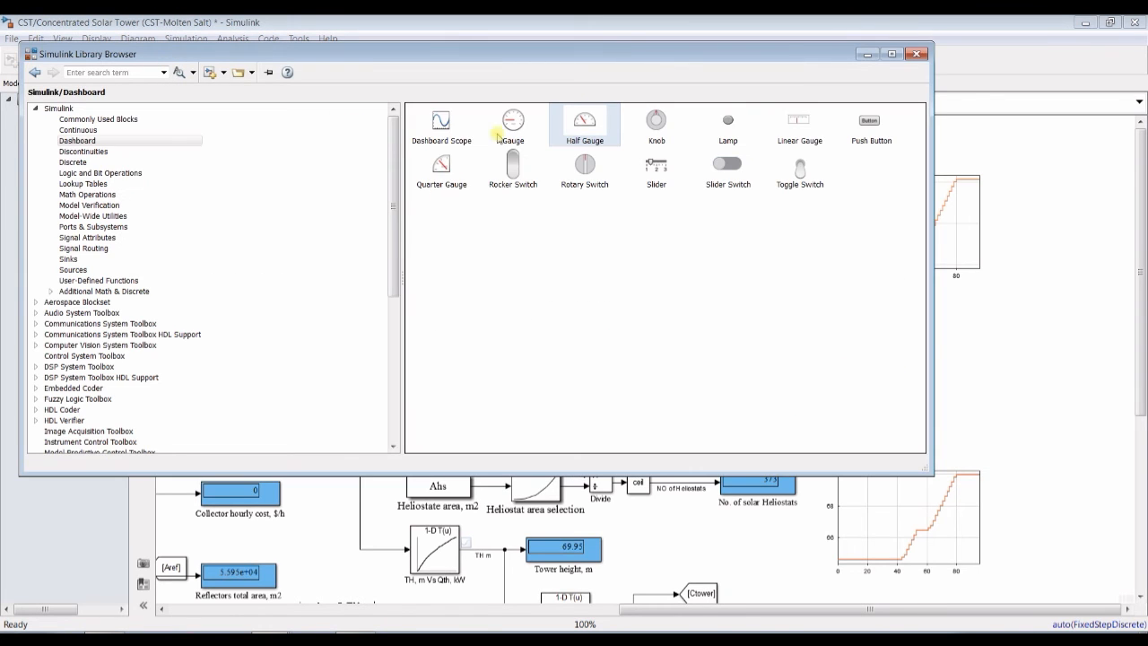
{"action": "left_click_drag", "start_coordinate": [414, 129], "coordinate": [899, 352]}
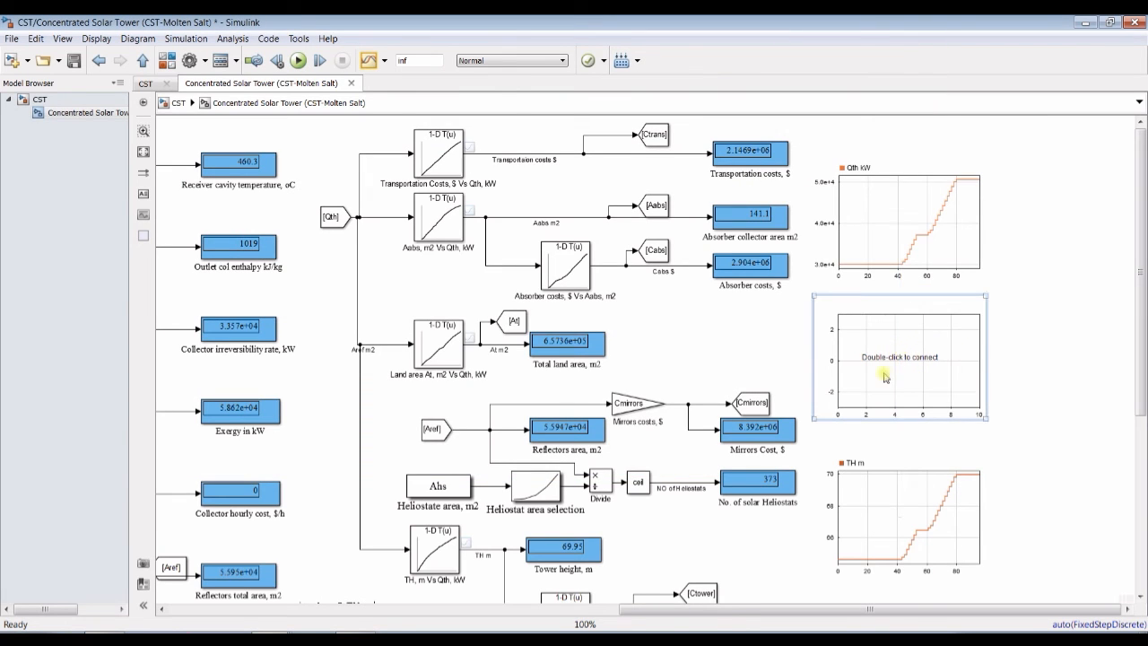
- Connect the new Dashboard Scope to the At m2 signal and set its Y-axis limits from 0 to 2e6
{"action": "double_click", "coordinate": [877, 363]}
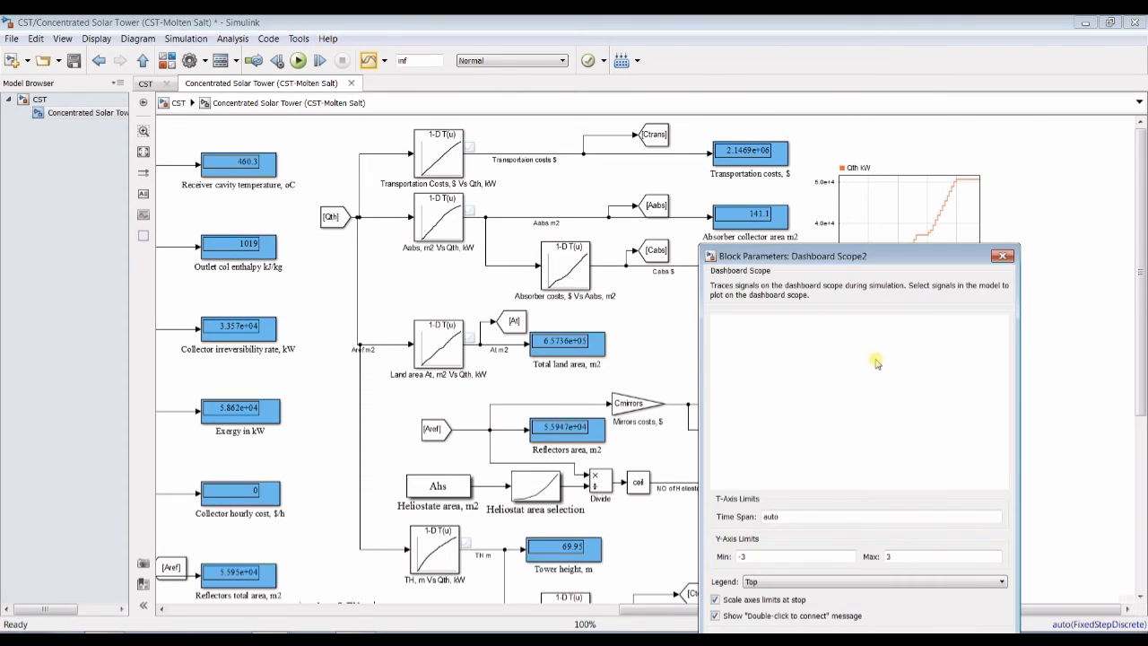
{"action": "left_click", "coordinate": [470, 344]}
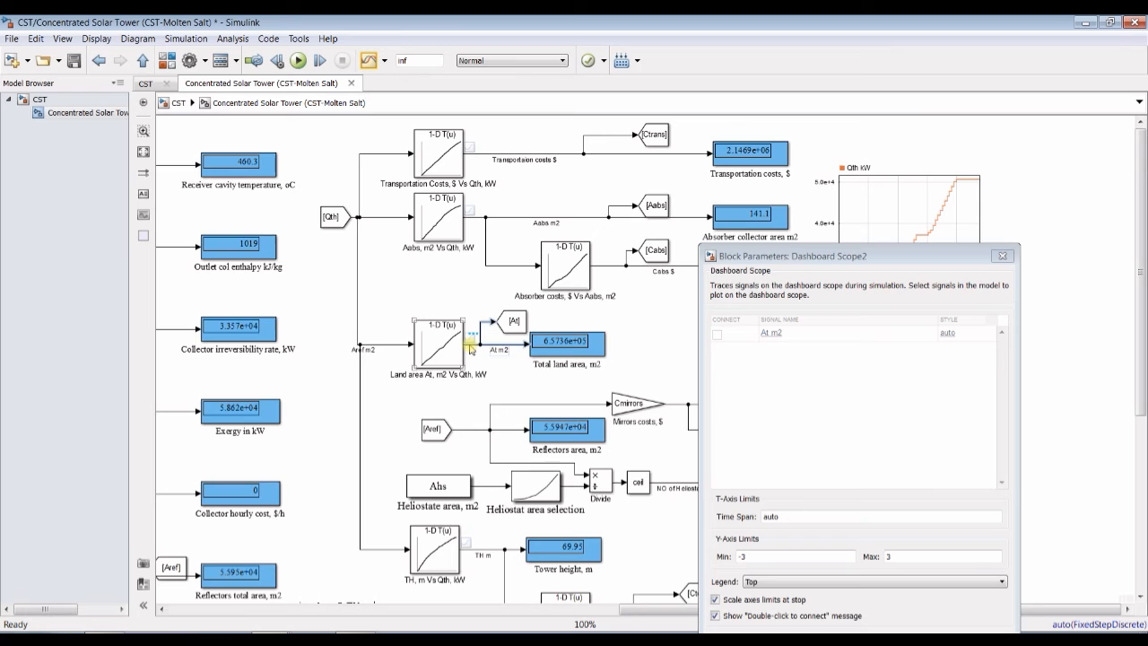
{"action": "left_click", "coordinate": [717, 335]}
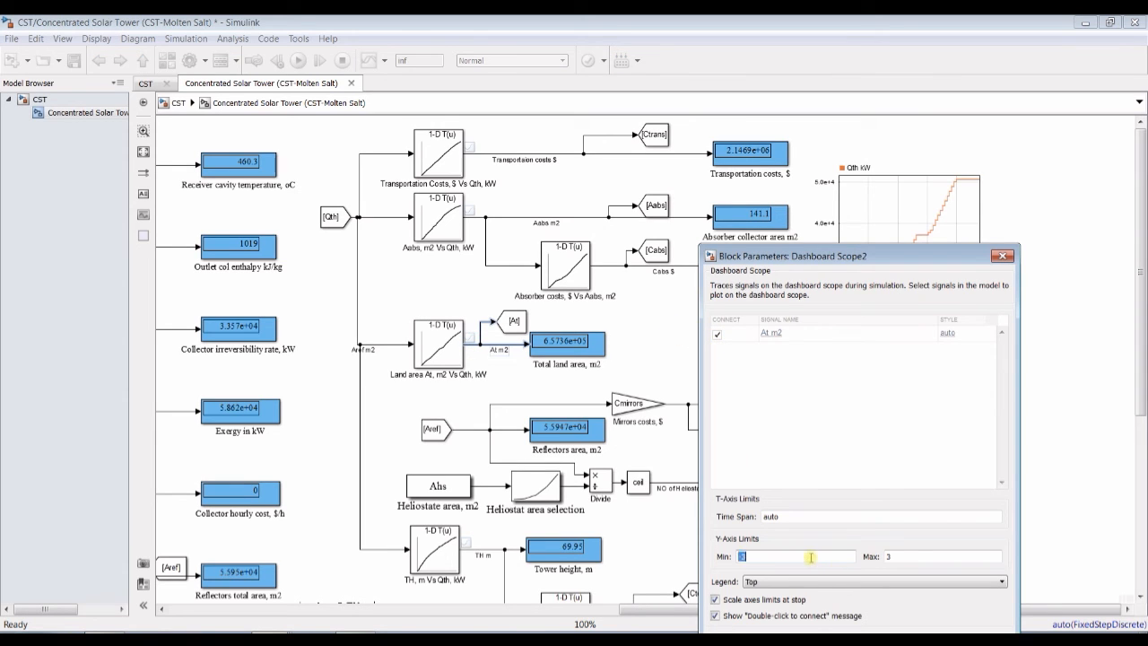
{"action": "type", "text": "0"}
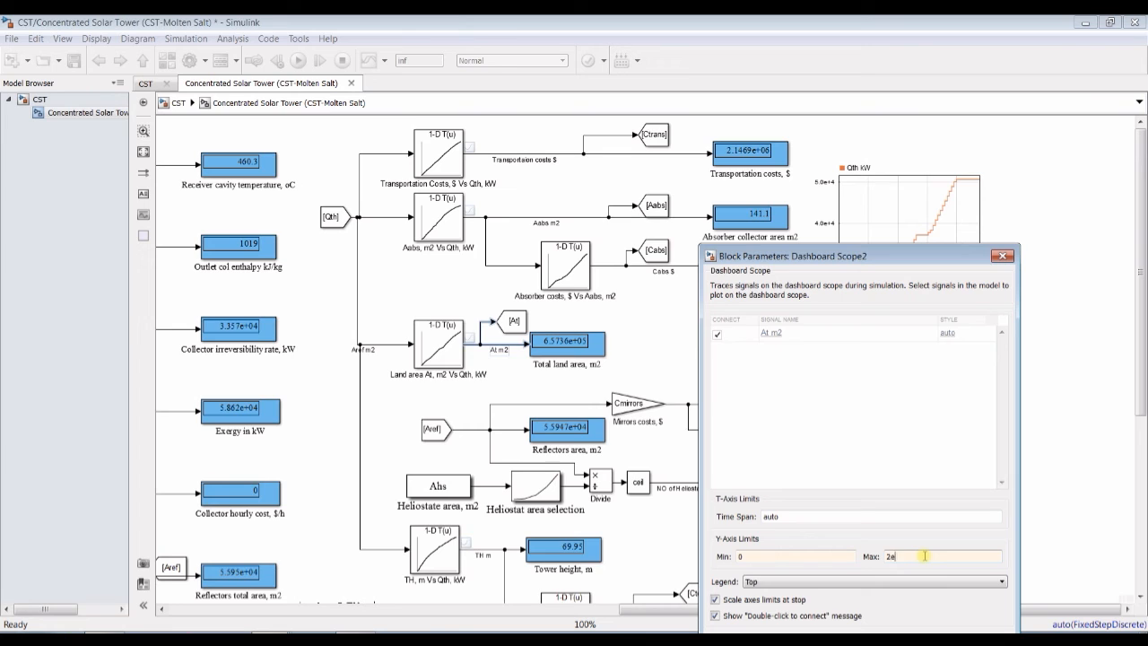
{"action": "key", "text": "Return"}
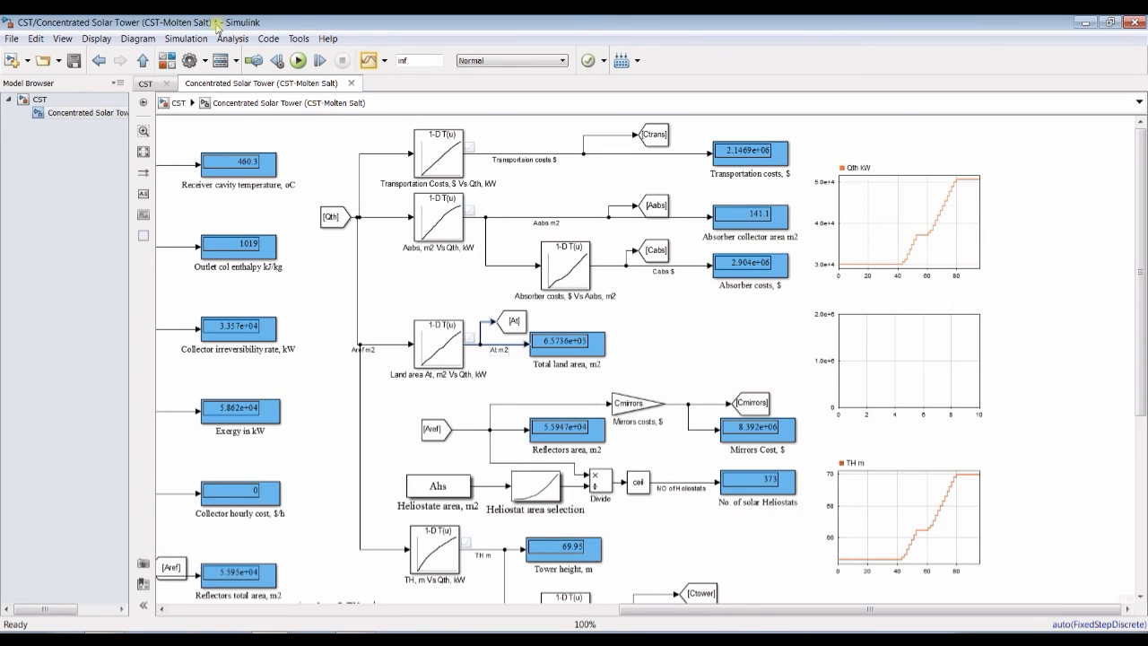
- Save the model, start the simulation with the new scope, and close the Simulink Library Browser
{"action": "left_click", "coordinate": [85, 62]}
{"action": "left_click", "coordinate": [297, 61]}
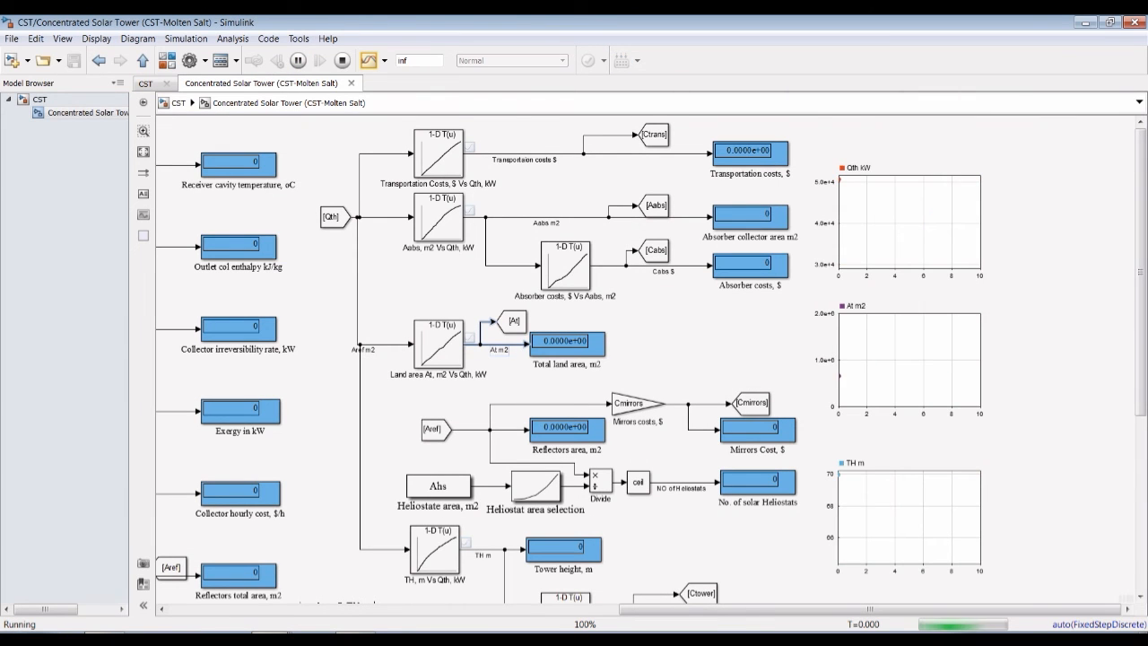
{"action": "left_click", "coordinate": [290, 621]}
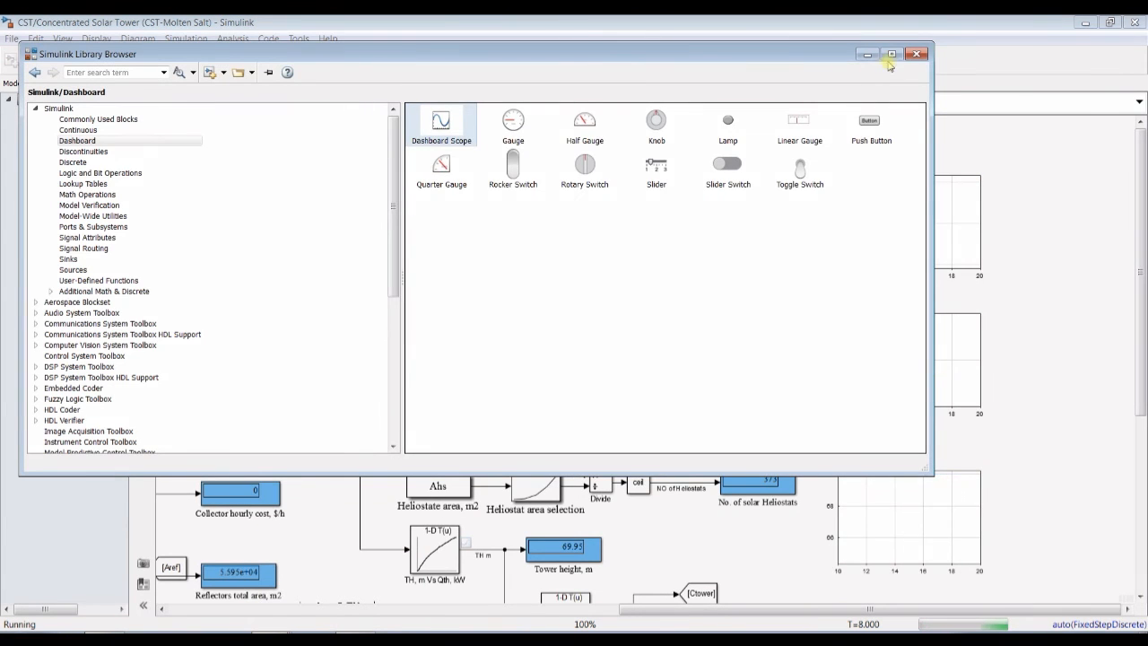
{"action": "left_click", "coordinate": [927, 54]}
{"action": "left_click", "coordinate": [39, 99]}
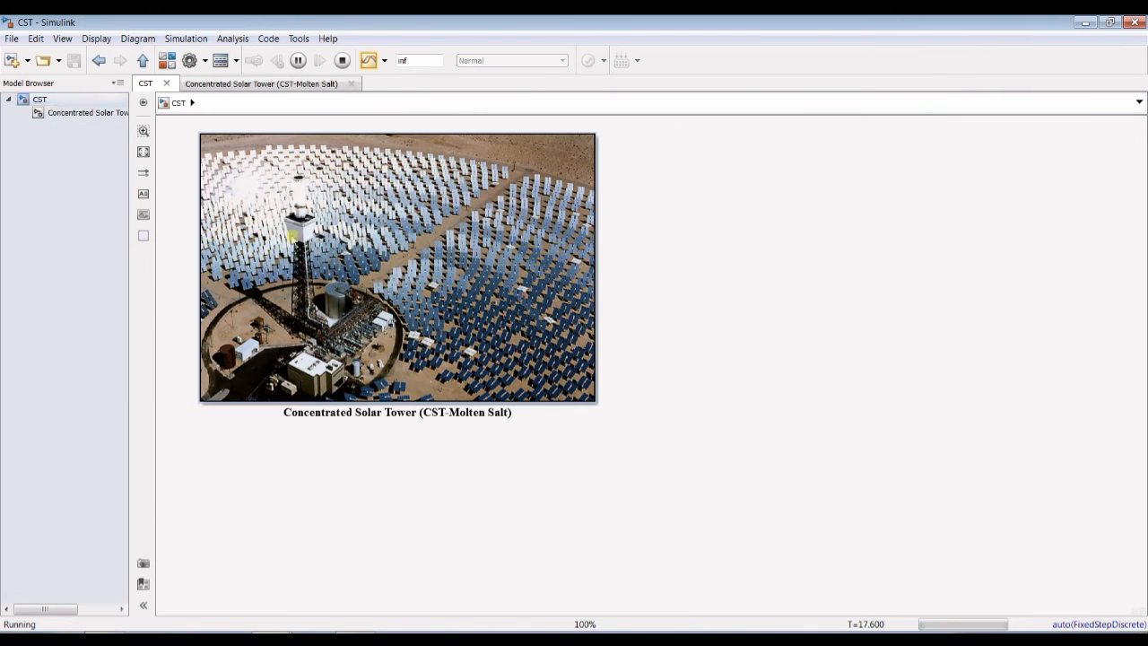
{"action": "left_click", "coordinate": [108, 112]}
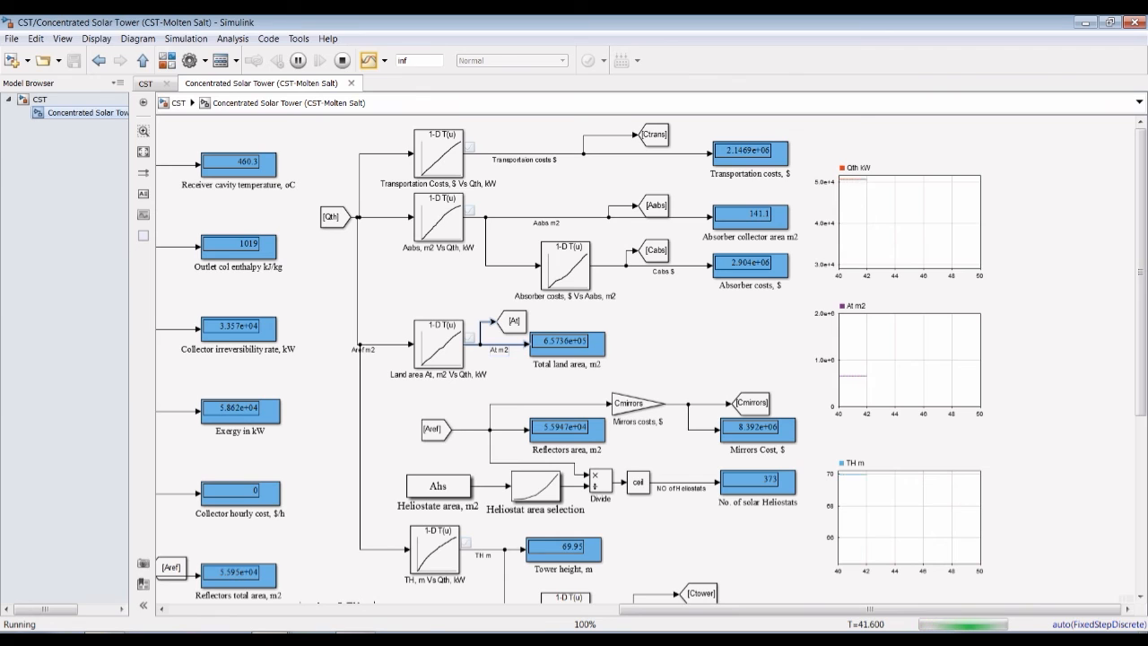
- Bring up the solar tower block parameters clear of the scopes and lower the solar radiation to 674 W/m2
{"action": "left_click", "coordinate": [287, 629]}
{"action": "left_click", "coordinate": [287, 617]}
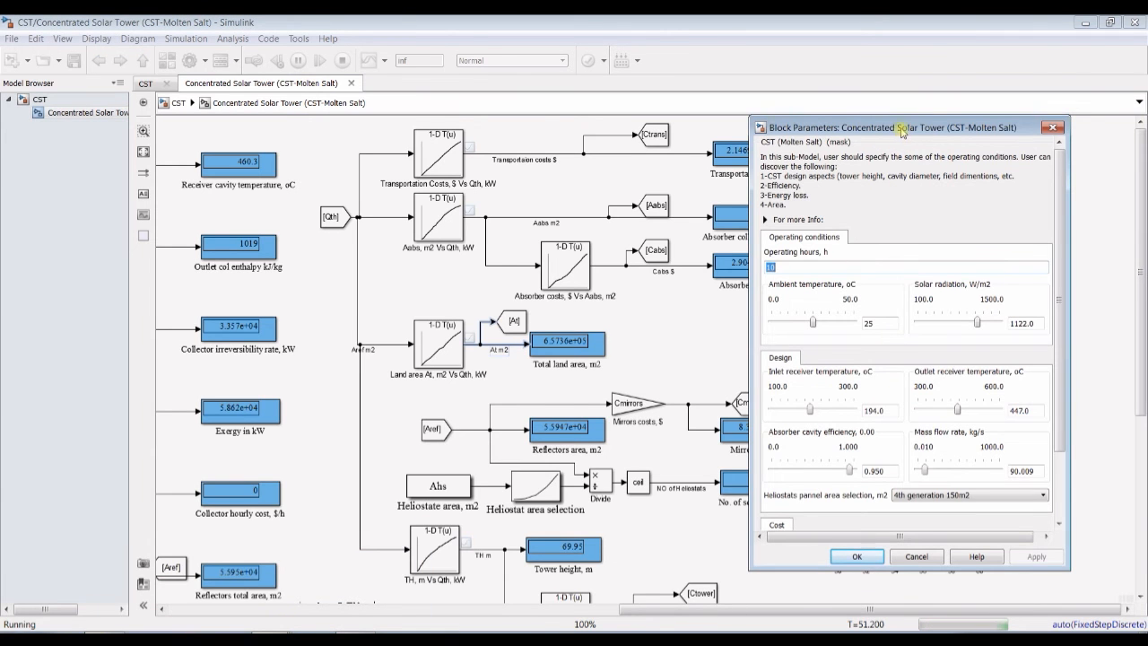
{"action": "left_click_drag", "start_coordinate": [907, 51], "coordinate": [341, 153]}
{"action": "left_click_drag", "start_coordinate": [418, 345], "coordinate": [410, 375]}
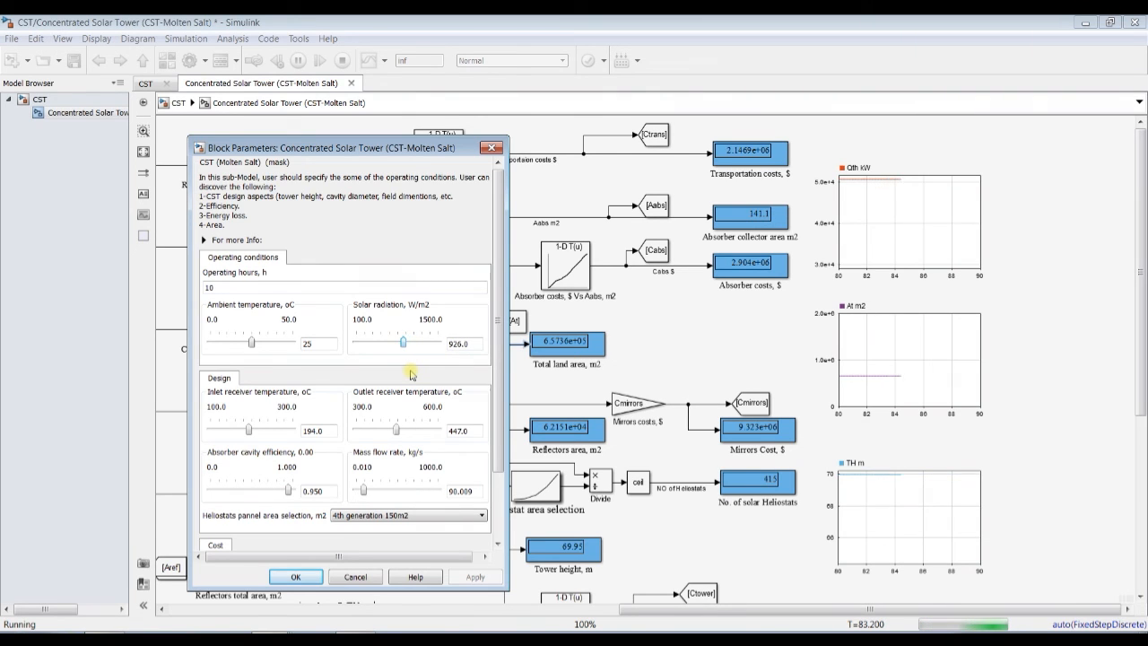
{"action": "left_click_drag", "start_coordinate": [410, 377], "coordinate": [407, 431]}
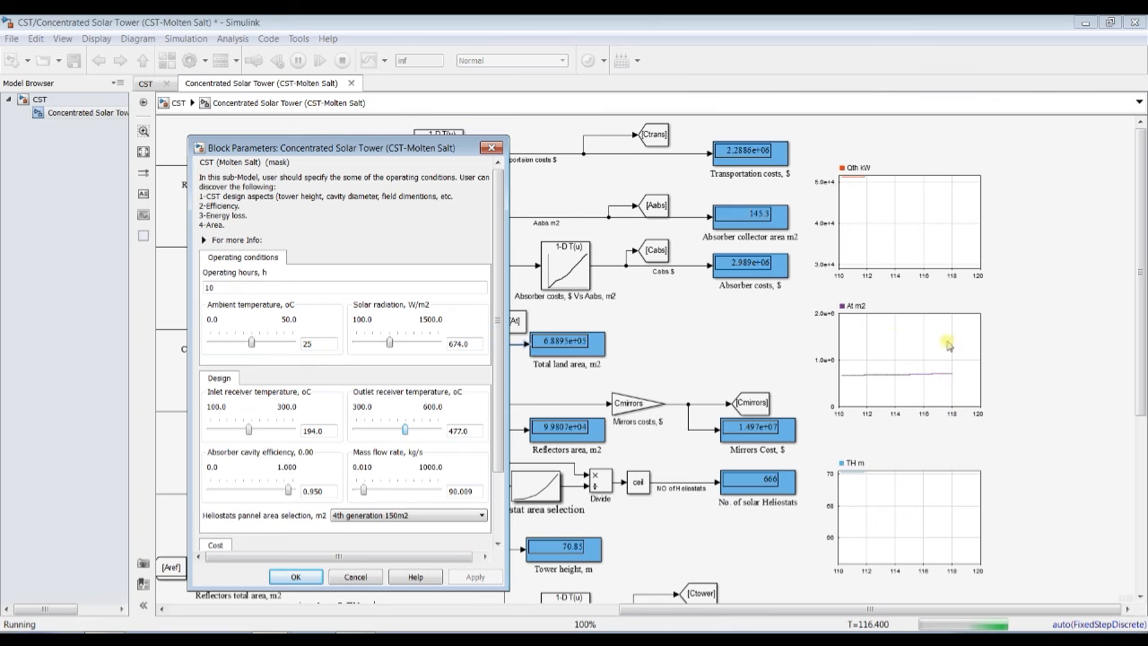
- Gradually raise the outlet receiver temperature to 570 °C while the simulation runs
{"action": "key", "text": "Right"}
{"action": "key", "text": "Right"}
{"action": "key", "text": "Right"}
{"action": "key", "text": "Right"}
{"action": "key", "text": "Right"}
{"action": "key", "text": "Right"}
{"action": "key", "text": "Right"}
{"action": "key", "text": "Right"}
{"action": "key", "text": "Right"}
{"action": "key", "text": "Right"}
{"action": "key", "text": "Right"}
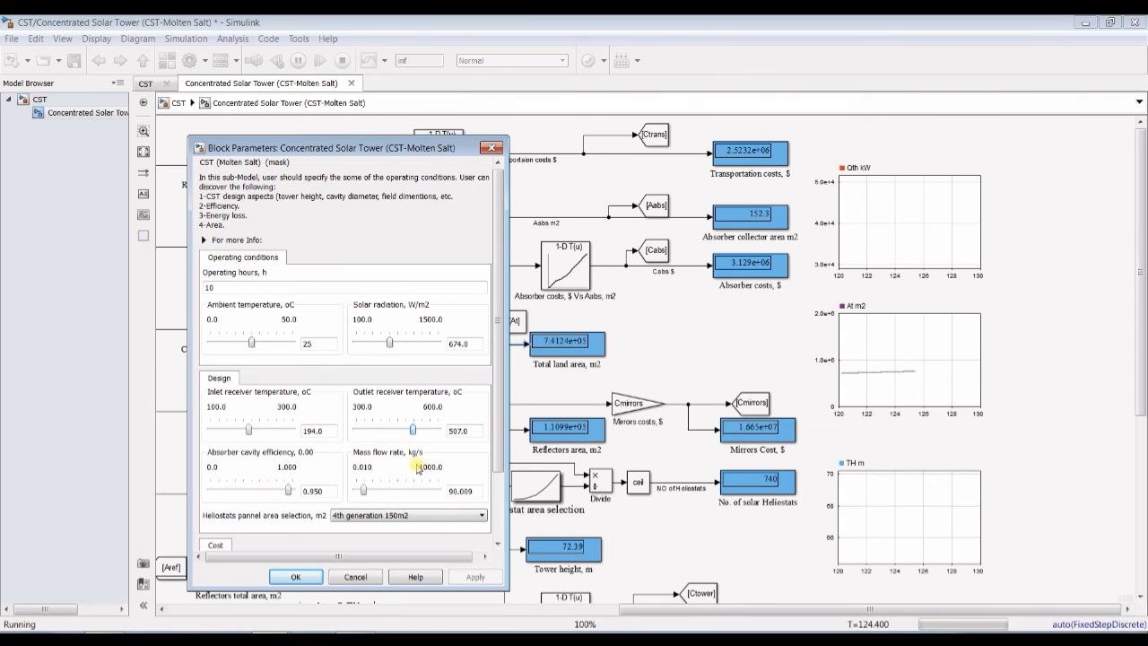
{"action": "key", "text": "Right"}
{"action": "key", "text": "Right"}
{"action": "key", "text": "Right"}
{"action": "key", "text": "Right"}
{"action": "key", "text": "Right"}
{"action": "key", "text": "Right"}
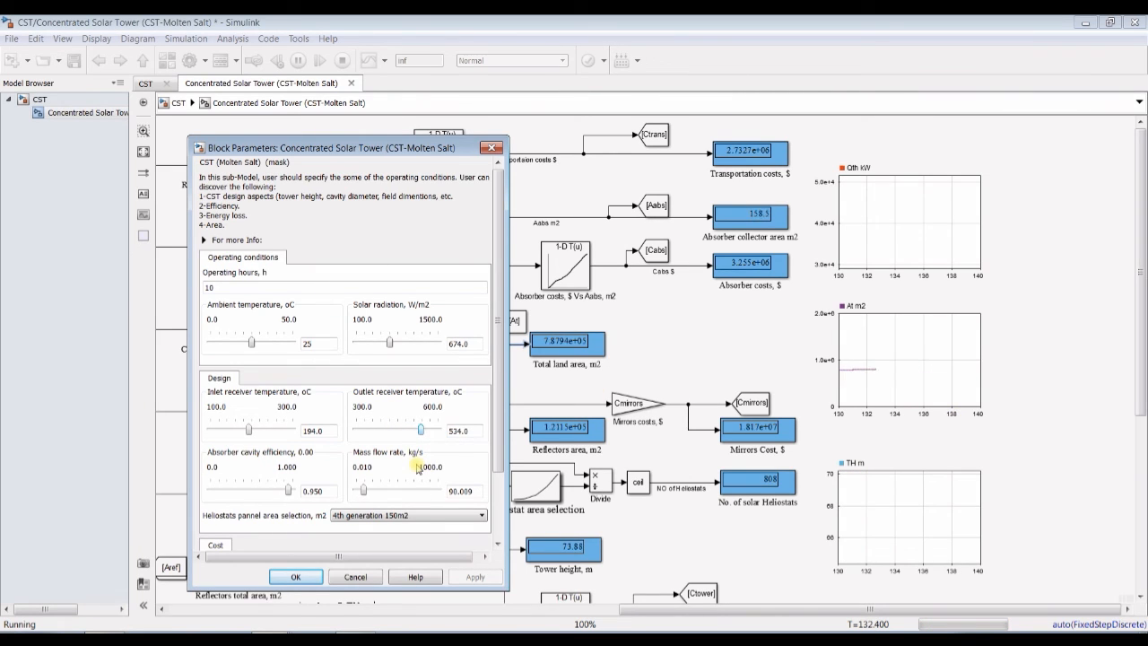
{"action": "key", "text": "Right"}
{"action": "key", "text": "Right"}
{"action": "key", "text": "Right"}
{"action": "key", "text": "Right"}
{"action": "key", "text": "Right"}
{"action": "key", "text": "Right"}
{"action": "key", "text": "Right"}
{"action": "key", "text": "Right"}
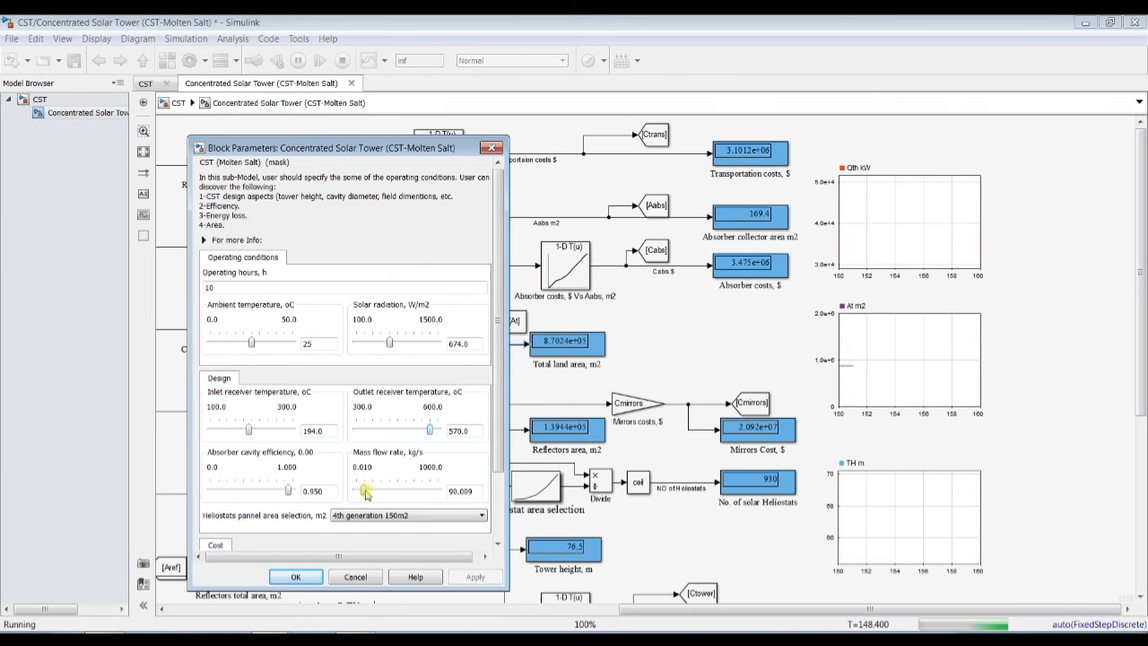
- Gradually raise the mass flow rate to about 520 kg/s while the simulation runs, and accept the solar tower block parameters
{"action": "key", "text": "Right"}
{"action": "key", "text": "Right"}
{"action": "key", "text": "Right"}
{"action": "key", "text": "Right"}
{"action": "key", "text": "Right"}
{"action": "key", "text": "Right"}
{"action": "key", "text": "Right"}
{"action": "key", "text": "Right"}
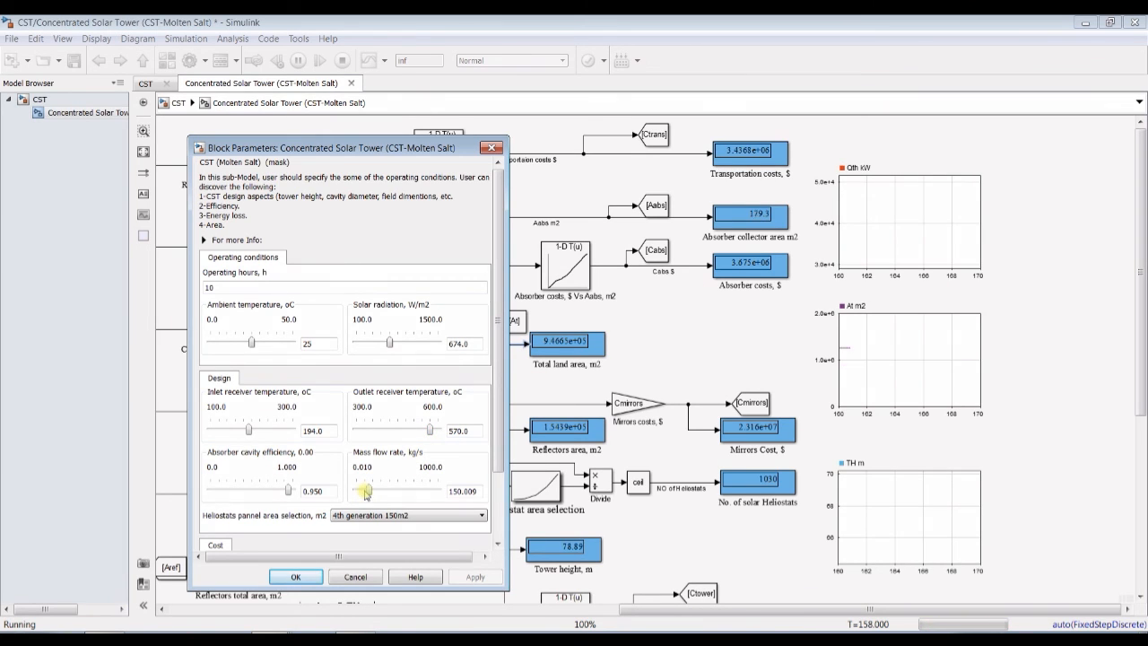
{"action": "key", "text": "Right"}
{"action": "key", "text": "Right"}
{"action": "key", "text": "Right"}
{"action": "key", "text": "Right"}
{"action": "key", "text": "Right"}
{"action": "key", "text": "Right"}
{"action": "key", "text": "Right"}
{"action": "key", "text": "Right"}
{"action": "key", "text": "Right"}
{"action": "key", "text": "Right"}
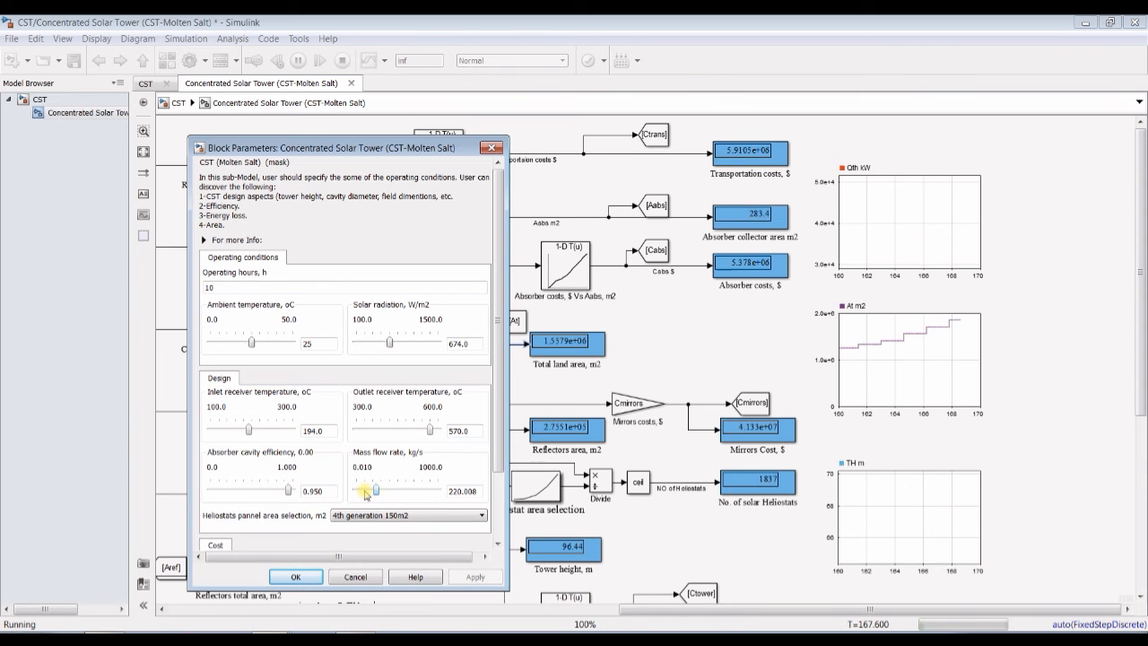
{"action": "key", "text": "Right"}
{"action": "key", "text": "Right"}
{"action": "key", "text": "Right"}
{"action": "key", "text": "Right"}
{"action": "key", "text": "Right"}
{"action": "key", "text": "Right"}
{"action": "key", "text": "Right"}
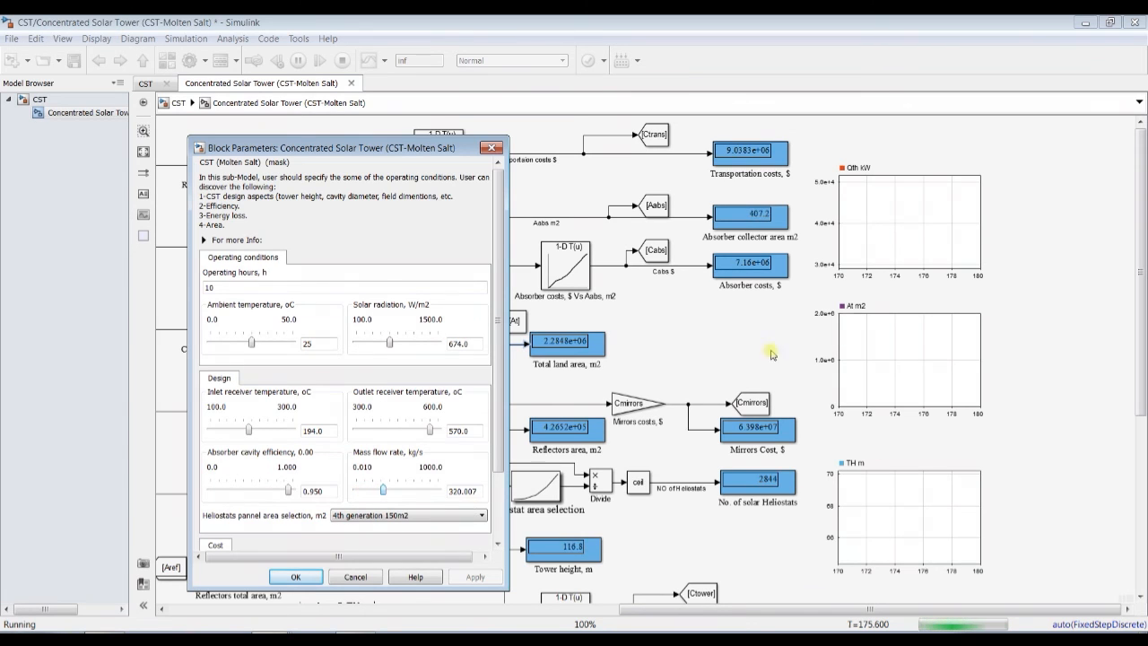
{"action": "key", "text": "Right"}
{"action": "key", "text": "Right"}
{"action": "key", "text": "Right"}
{"action": "key", "text": "Right"}
{"action": "key", "text": "Right"}
{"action": "key", "text": "Right"}
{"action": "key", "text": "Right"}
{"action": "key", "text": "Right"}
{"action": "key", "text": "Right"}
{"action": "key", "text": "Right"}
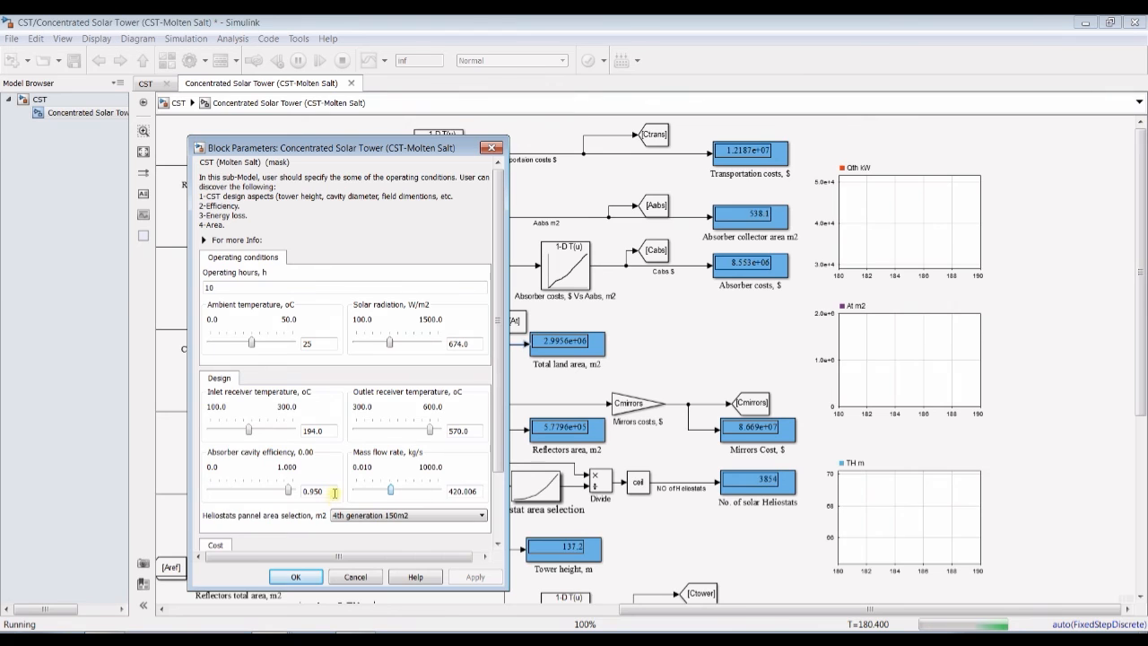
{"action": "key", "text": "Right"}
{"action": "key", "text": "Right"}
{"action": "key", "text": "Right"}
{"action": "key", "text": "Right"}
{"action": "key", "text": "Right"}
{"action": "key", "text": "Right"}
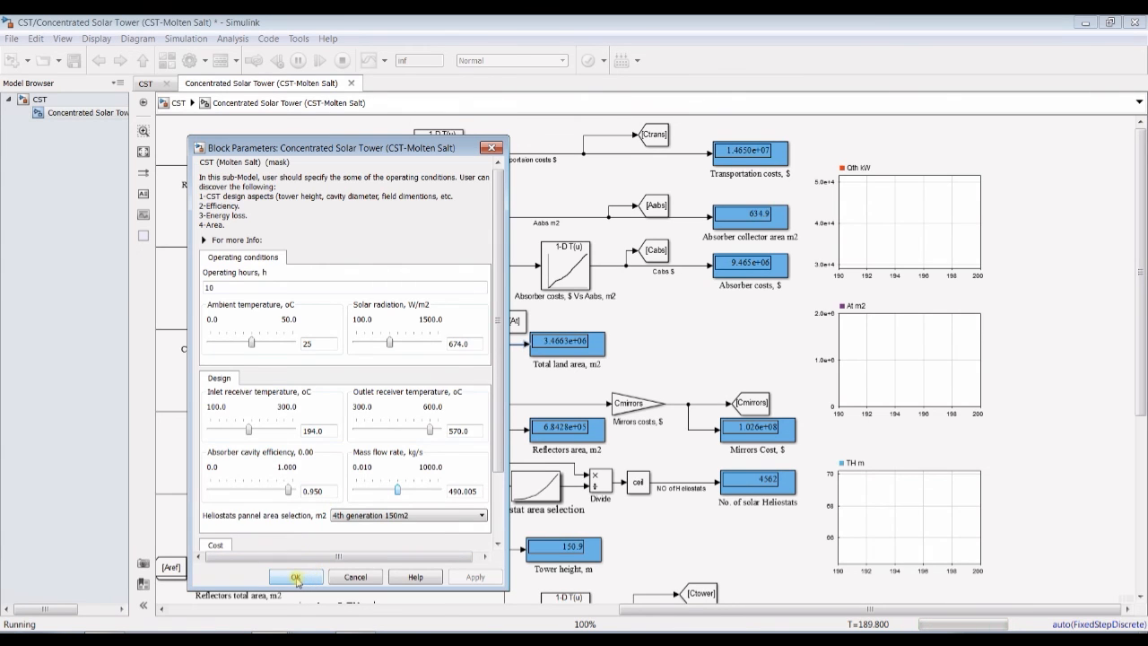
{"action": "left_click", "coordinate": [296, 578]}
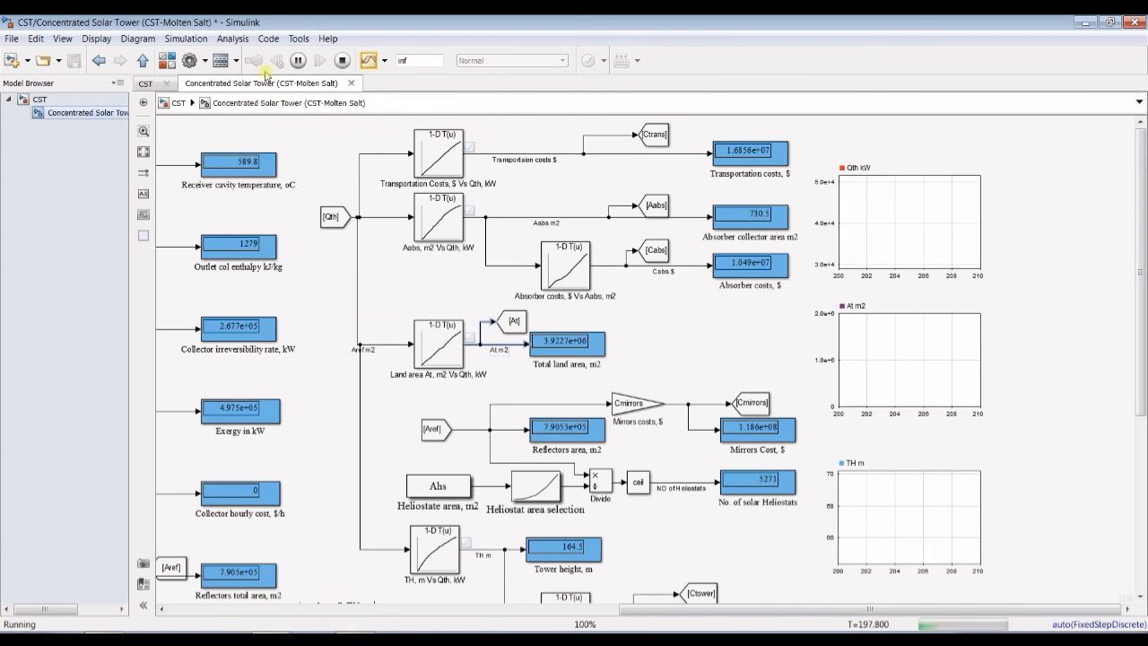
- Stop the simulation and fit the Qth, At and TH dashboard scope plots to the full data range
{"action": "left_click", "coordinate": [342, 61]}
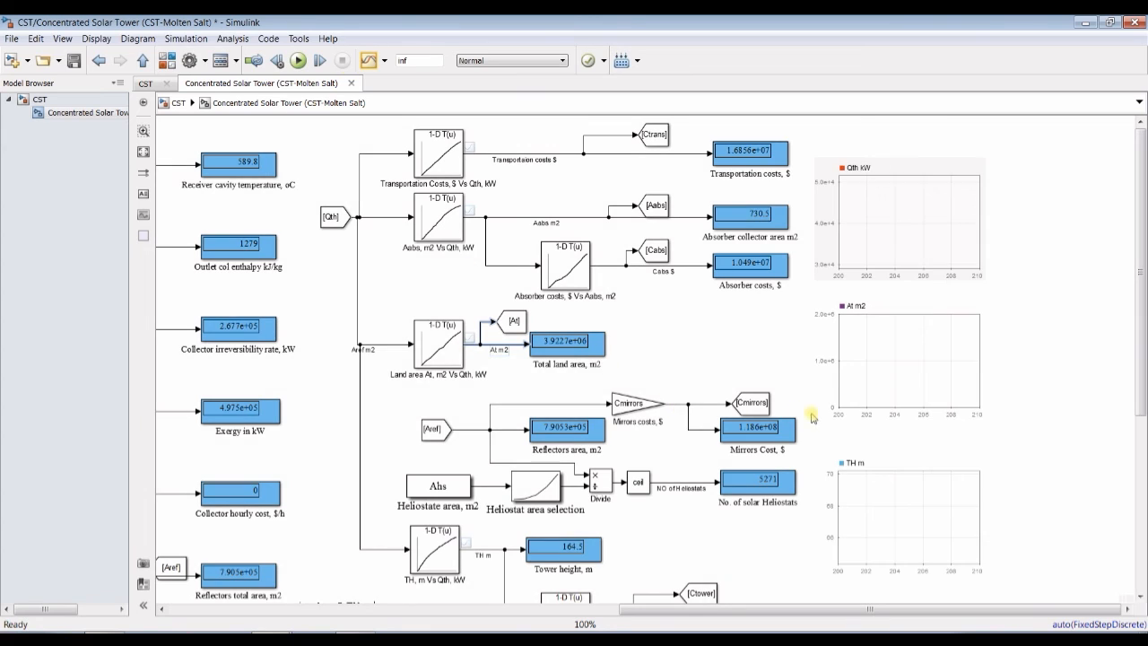
{"action": "left_click", "coordinate": [833, 393]}
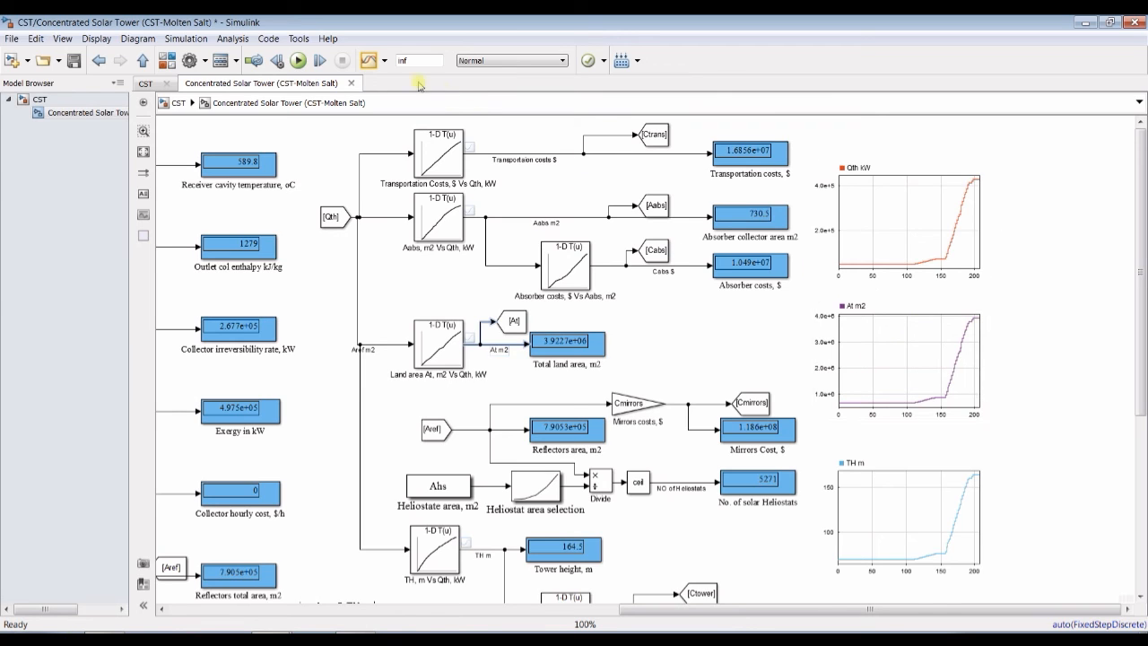
- Open the Simulation Data Inspector and bring it forward to view the logged signals of the CST runs
{"action": "left_click", "coordinate": [369, 60]}
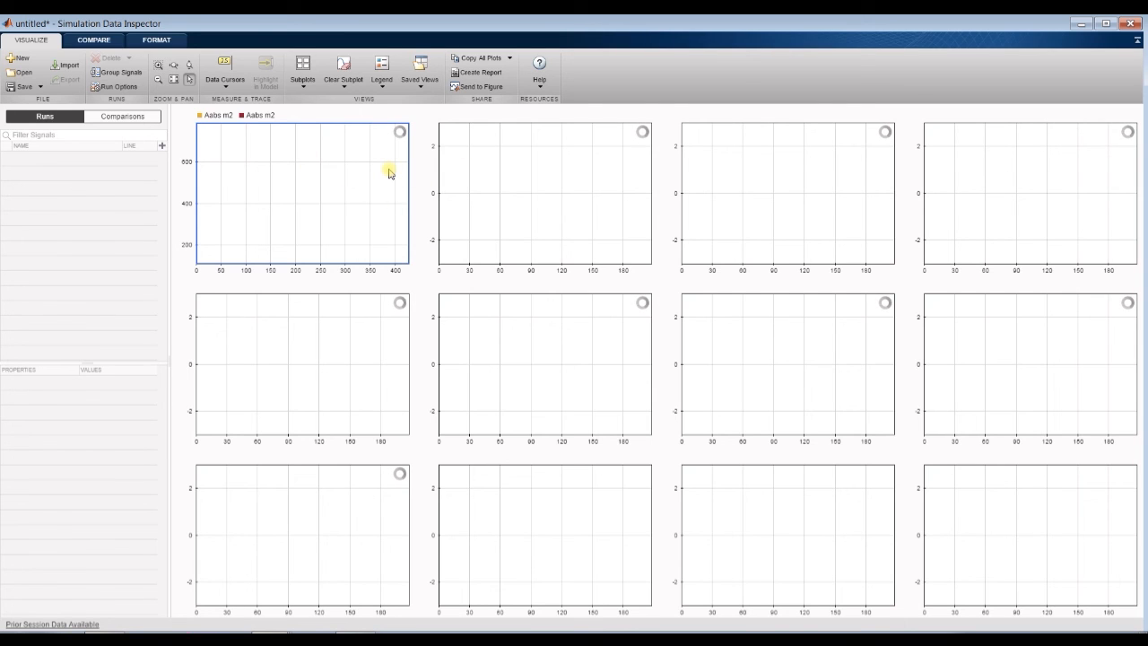
{"action": "left_click", "coordinate": [261, 637]}
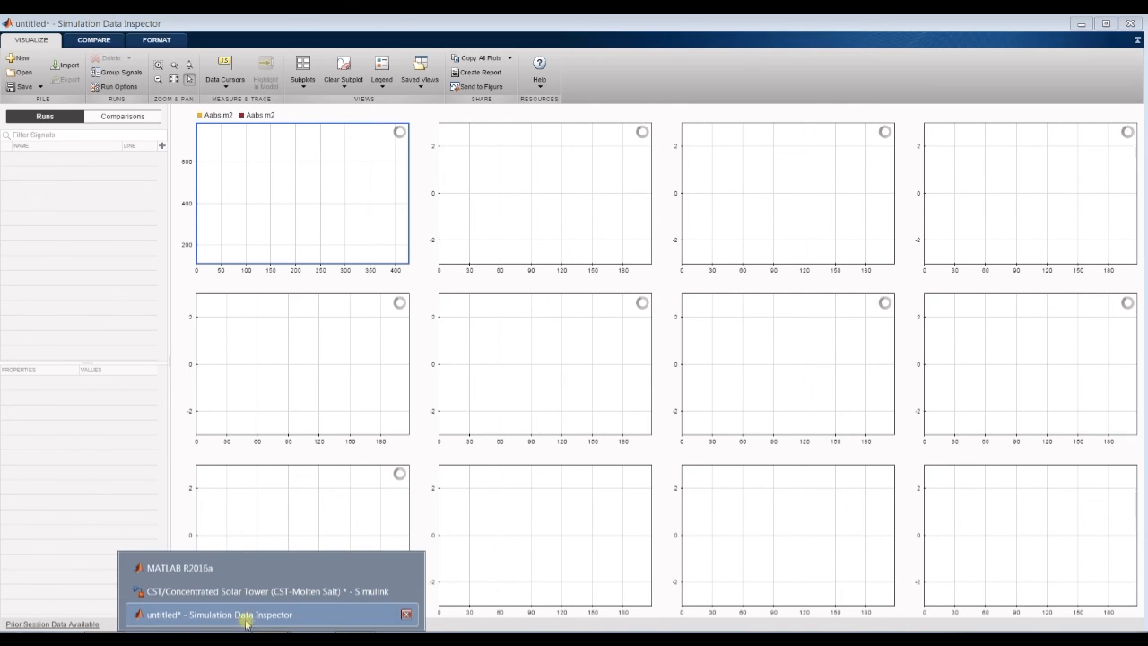
{"action": "left_click", "coordinate": [232, 615]}
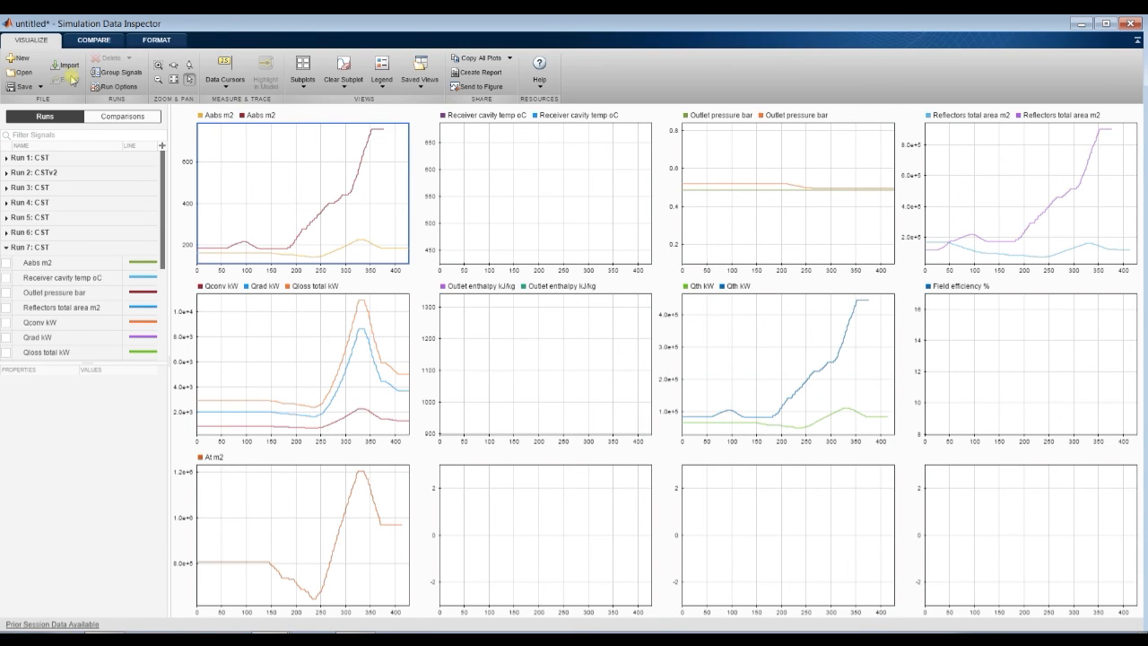
- Select the steeply rising Aabs m2 curve in the first plot and export the highlighted data to the MAT-file New_Export.mat
{"action": "left_click", "coordinate": [324, 212]}
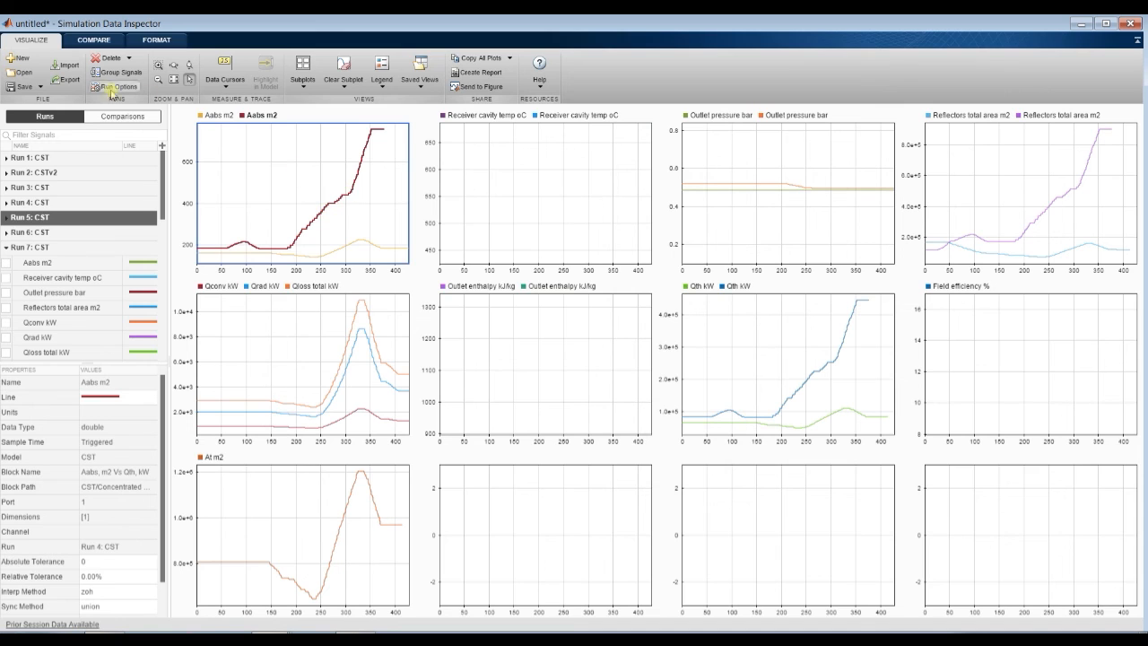
{"action": "left_click", "coordinate": [64, 82]}
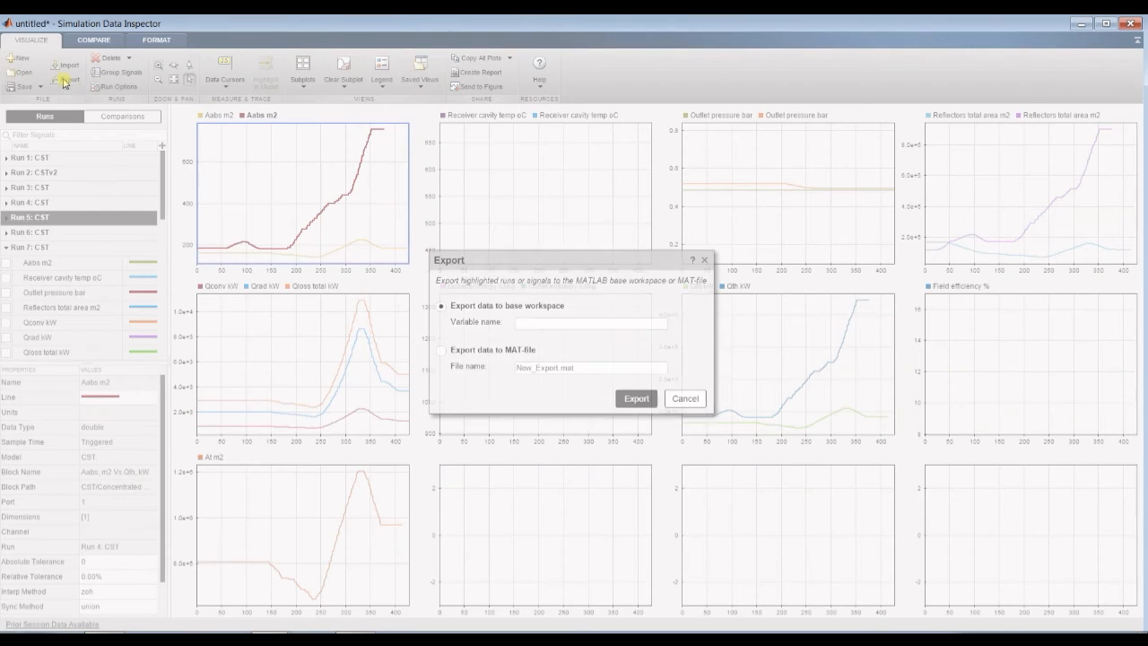
{"action": "left_click", "coordinate": [453, 353]}
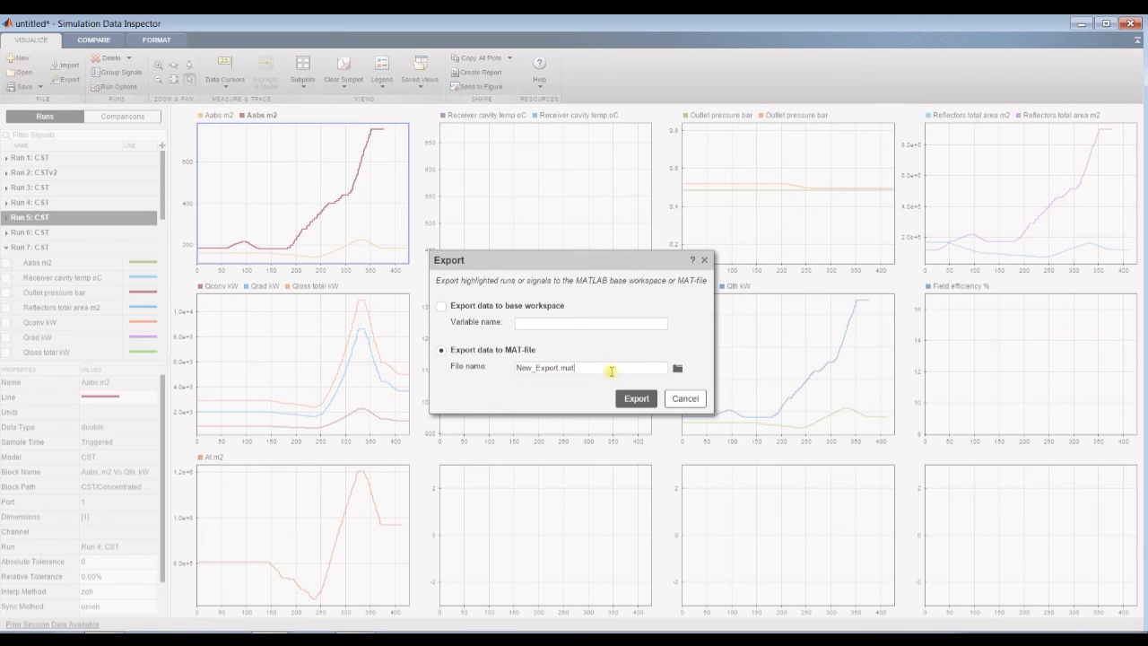
{"action": "left_click", "coordinate": [636, 399]}
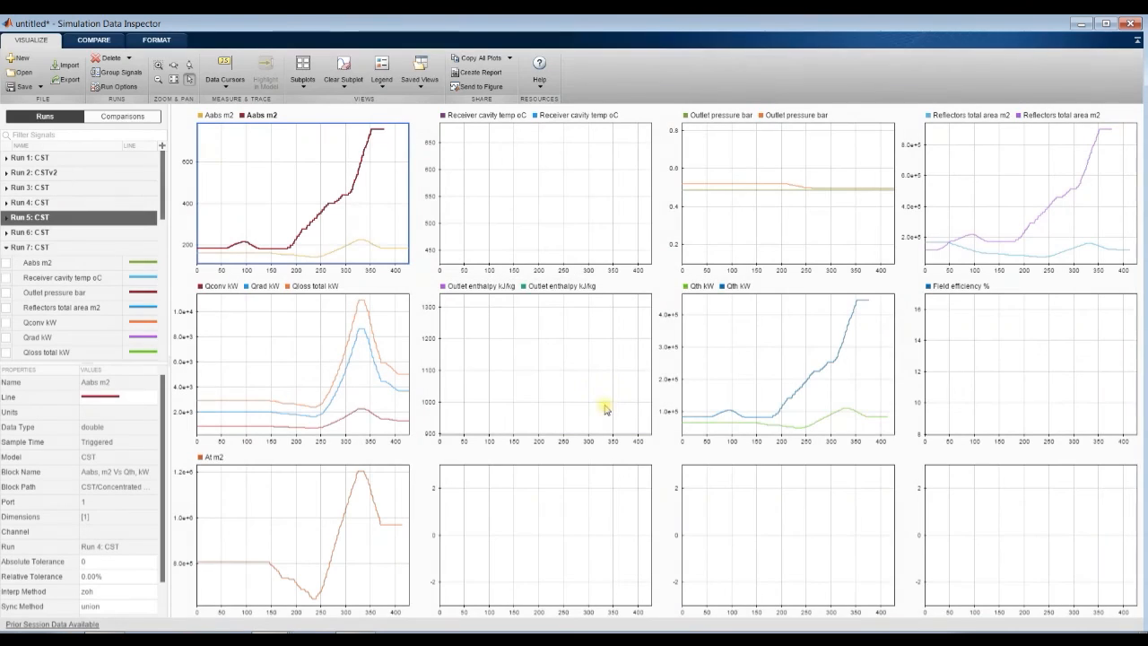
- Switch to the MATLAB main window, inspect the contents of the workspace variable tout, and close it
{"action": "mouse_move", "coordinate": [272, 639]}
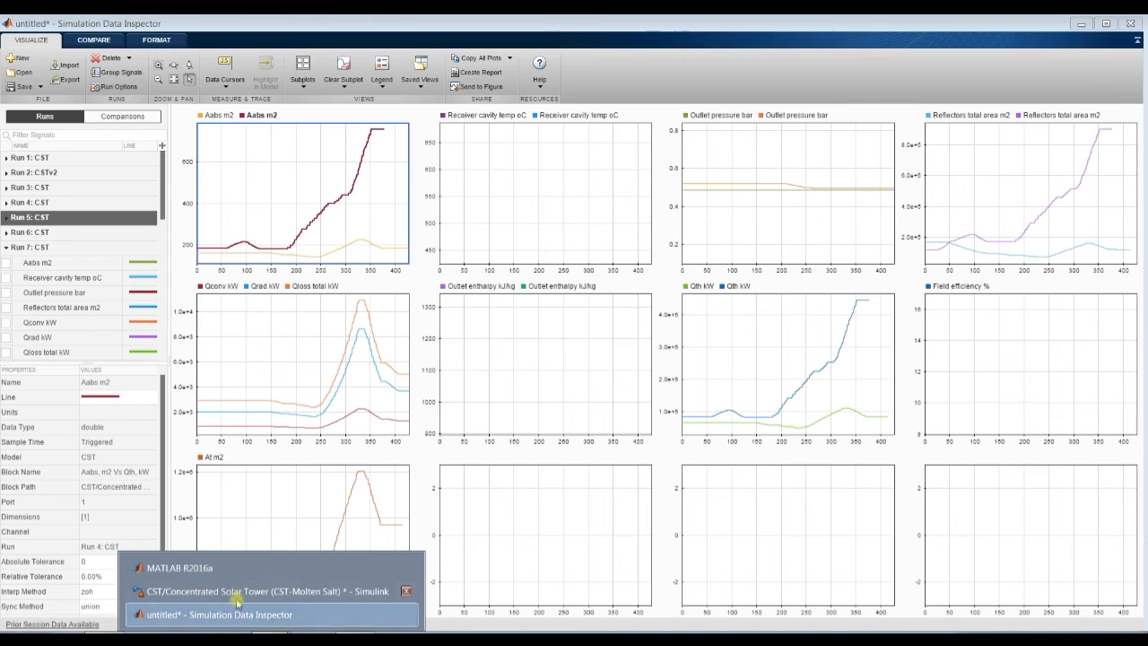
{"action": "left_click", "coordinate": [217, 567]}
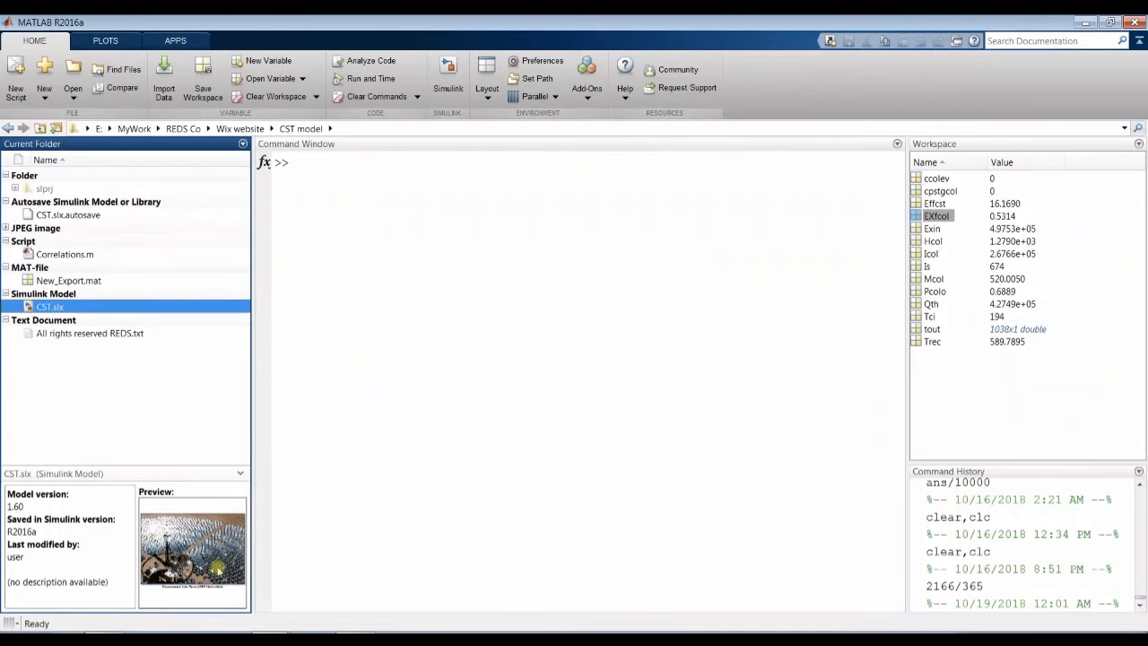
{"action": "left_click", "coordinate": [934, 330]}
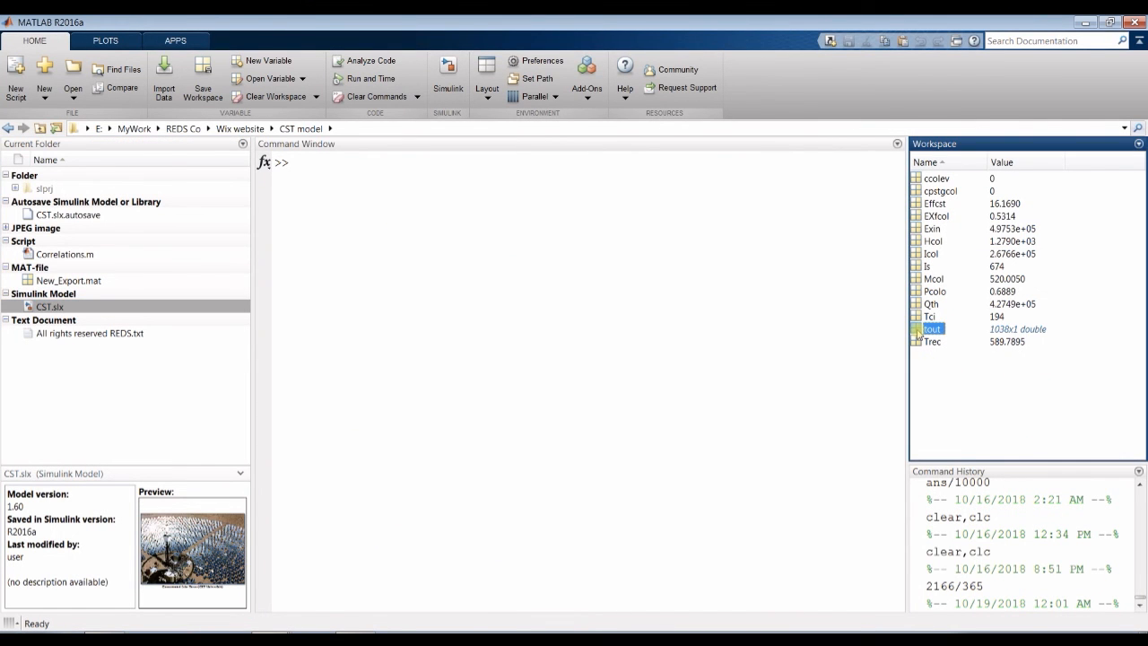
{"action": "double_click", "coordinate": [920, 334]}
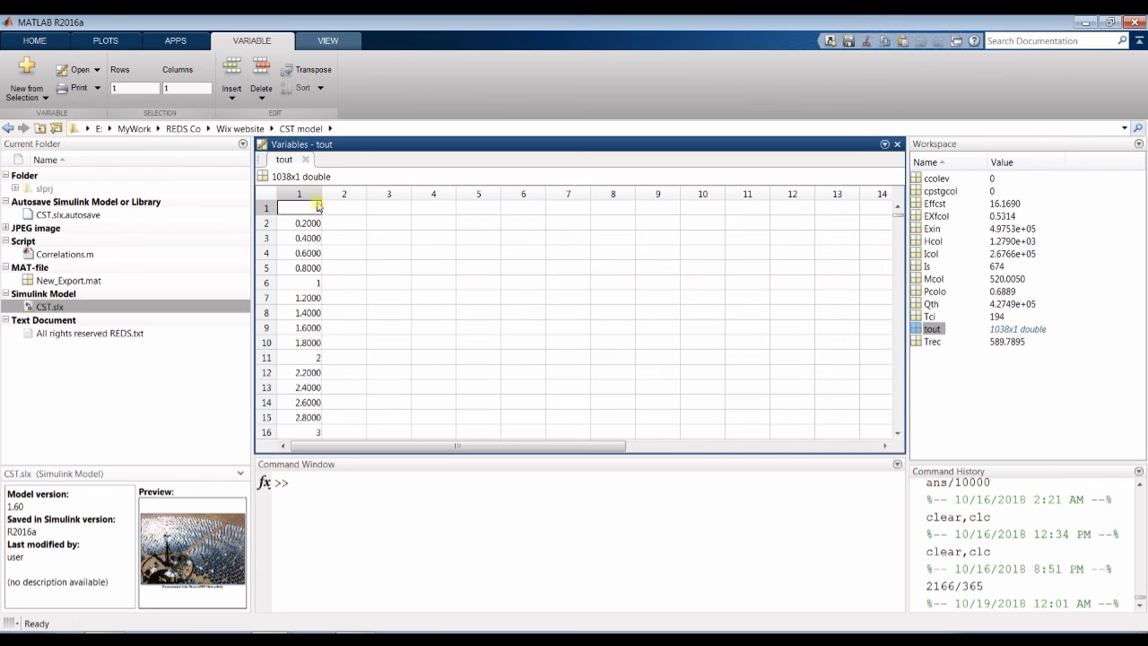
{"action": "left_click", "coordinate": [898, 145]}
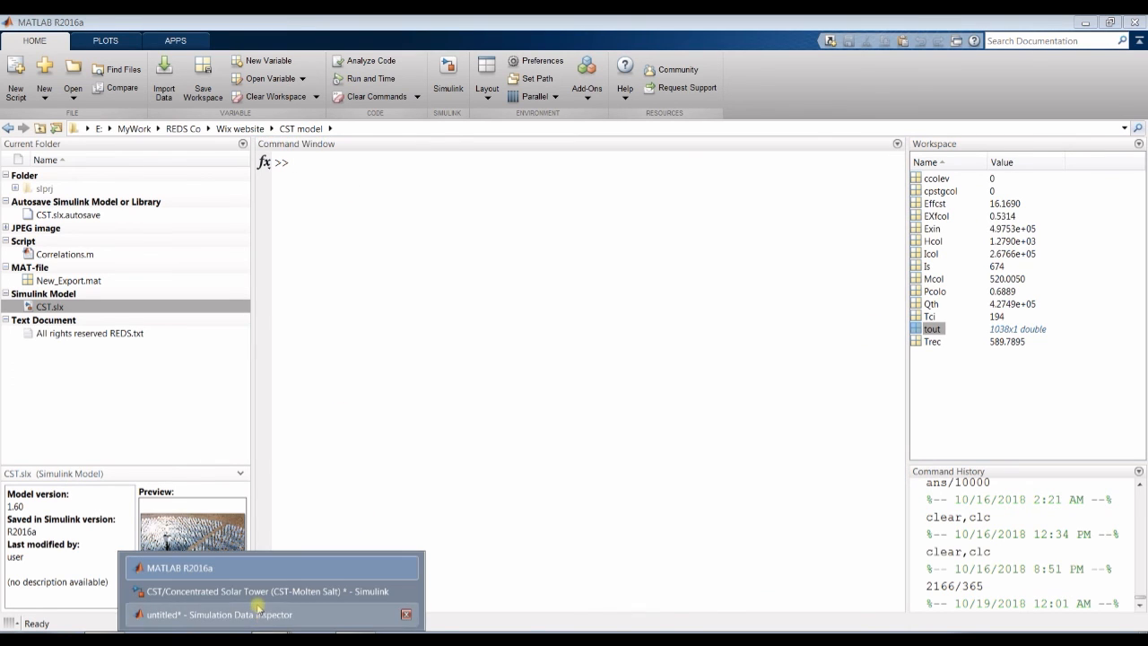
- Return to the Simulation Data Inspector, send its plots to a MATLAB figure, and shrink the Property Editor to enlarge the plot area
{"action": "left_click", "coordinate": [256, 612]}
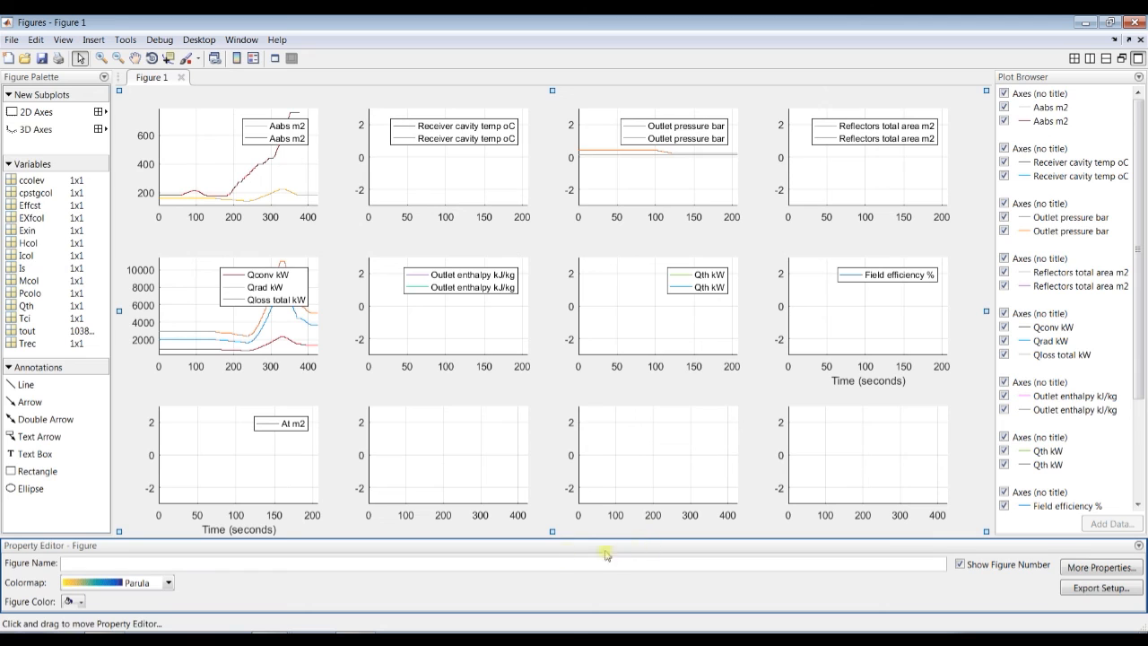
{"action": "left_click_drag", "start_coordinate": [557, 543], "coordinate": [558, 565]}
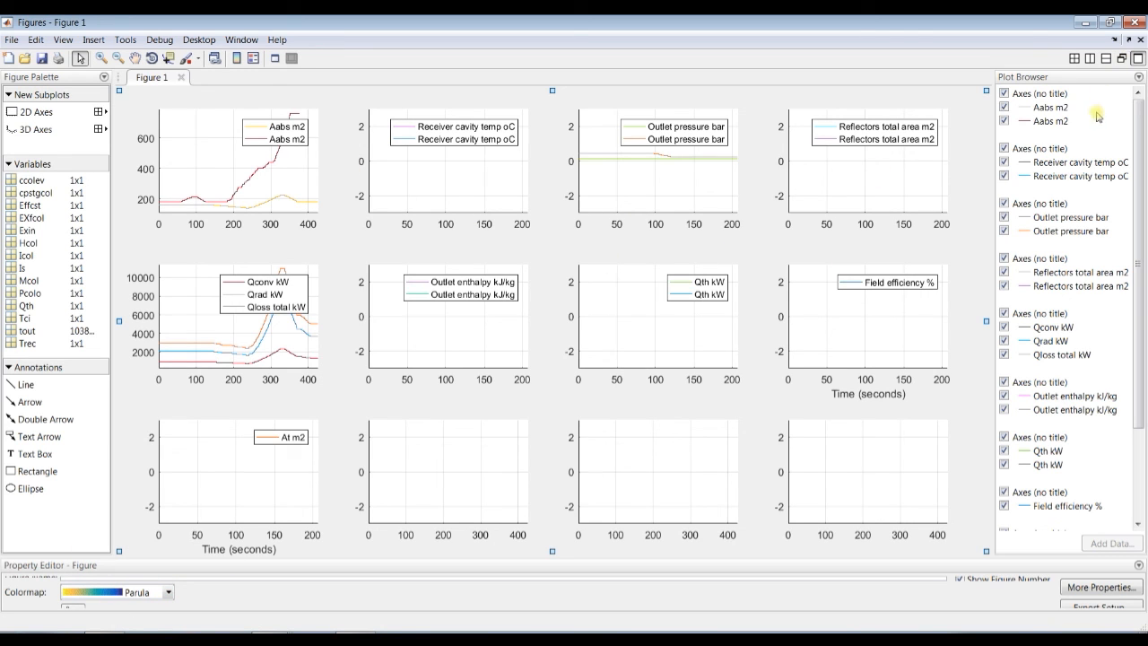
- Examine the individual Aabs m2 and receiver cavity temperature curves of the figure by selecting each in turn
{"action": "left_click", "coordinate": [1048, 107]}
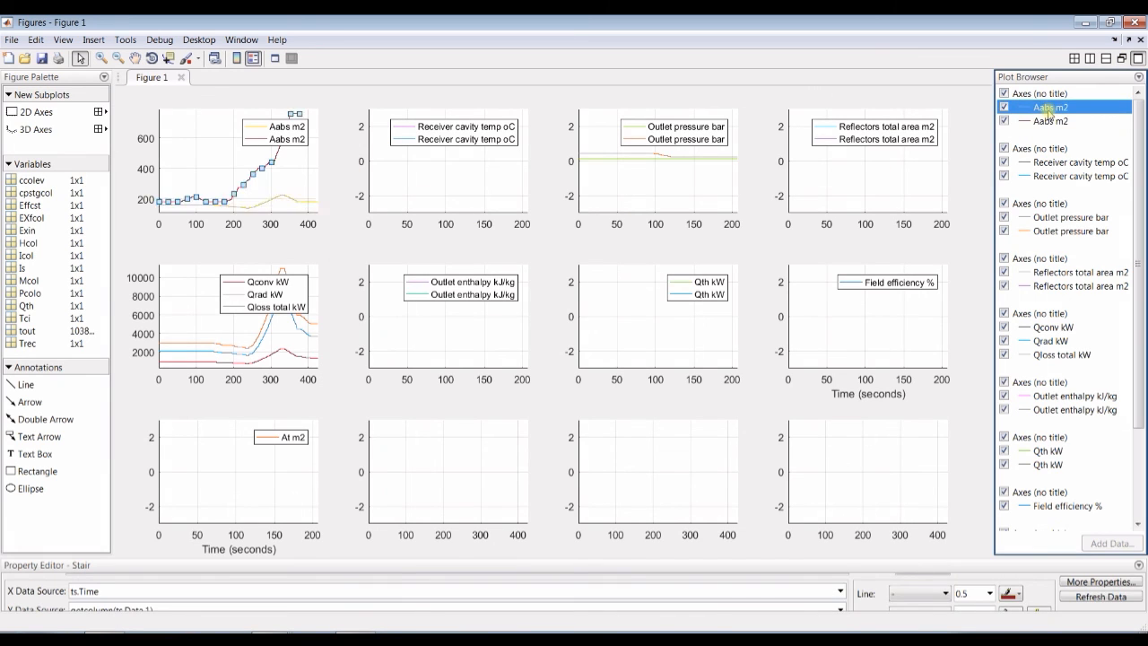
{"action": "left_click", "coordinate": [1054, 121]}
{"action": "left_click", "coordinate": [1049, 162]}
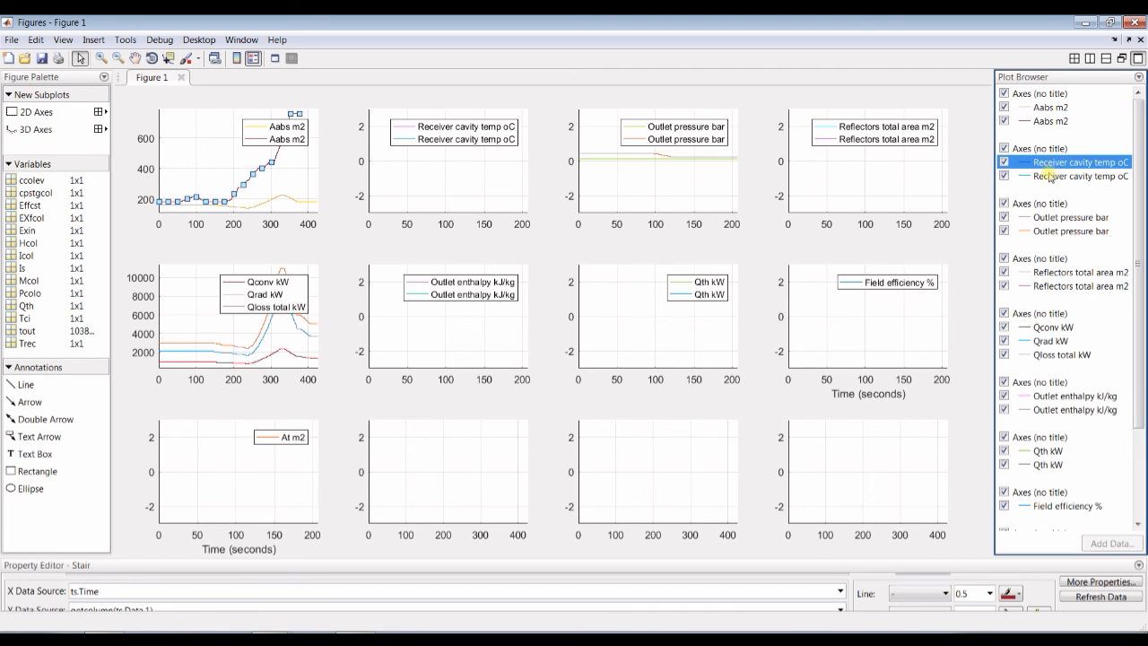
{"action": "left_click", "coordinate": [1049, 176]}
{"action": "left_click", "coordinate": [1056, 108]}
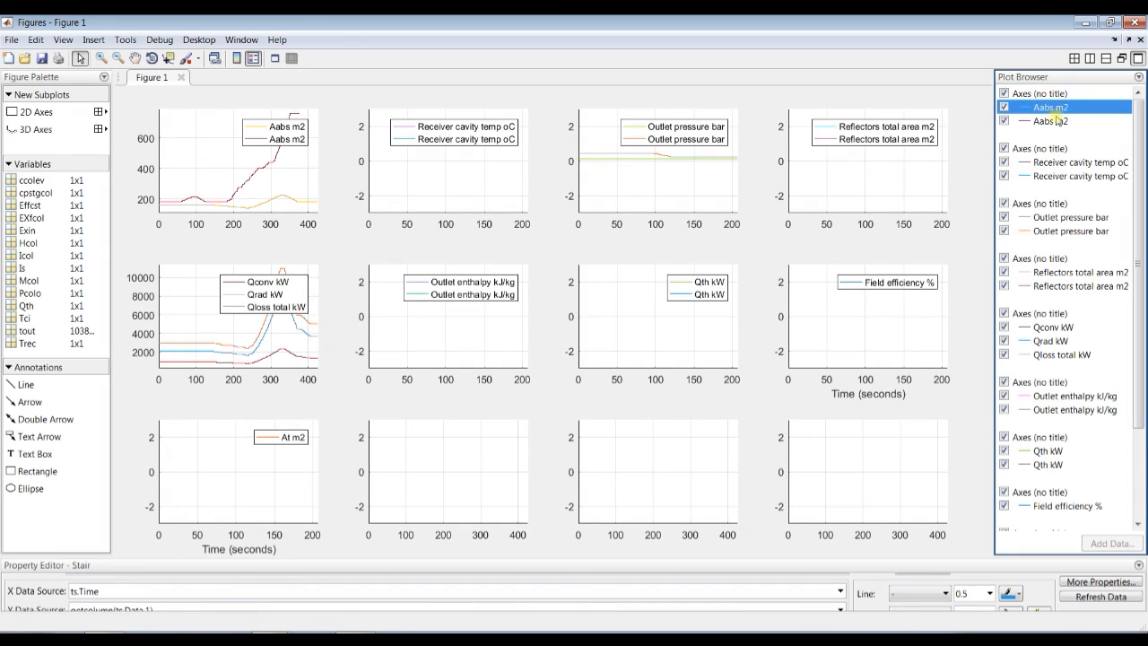
{"action": "left_click", "coordinate": [1057, 120]}
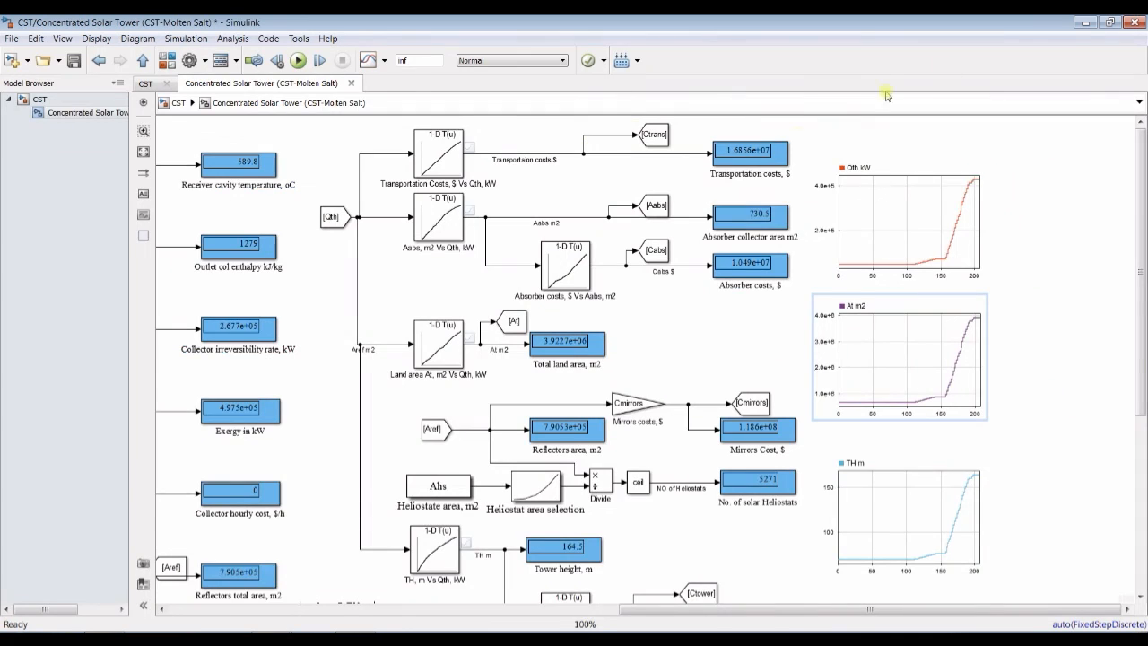
- Close the open window and fit the whole Concentrated Solar Tower diagram in the view
{"action": "left_click", "coordinate": [1136, 22]}
{"action": "key", "text": "space"}
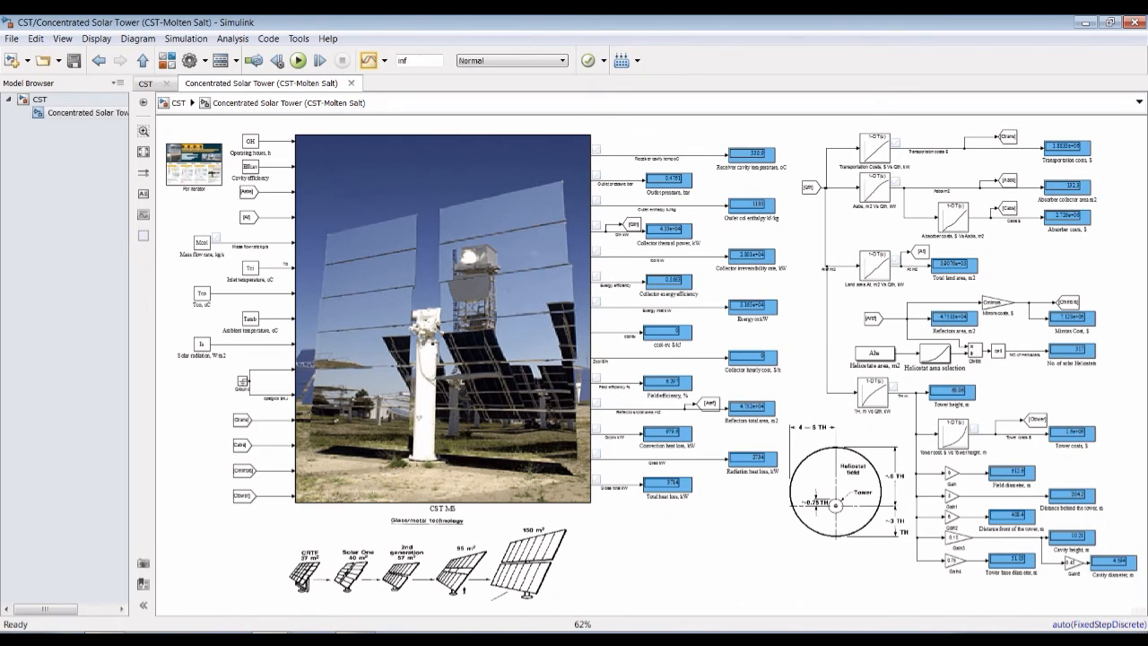